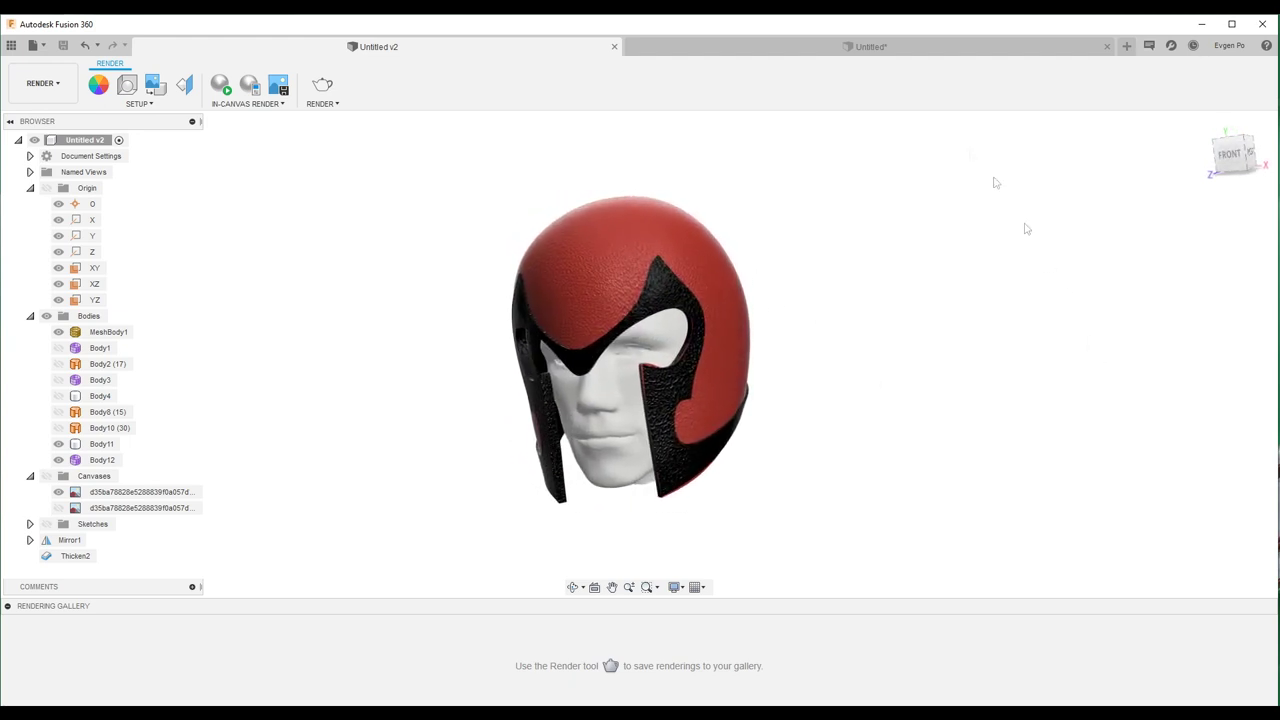
Step: Switch to the Untitled* document tab holding the bare head mesh
click(882, 46)
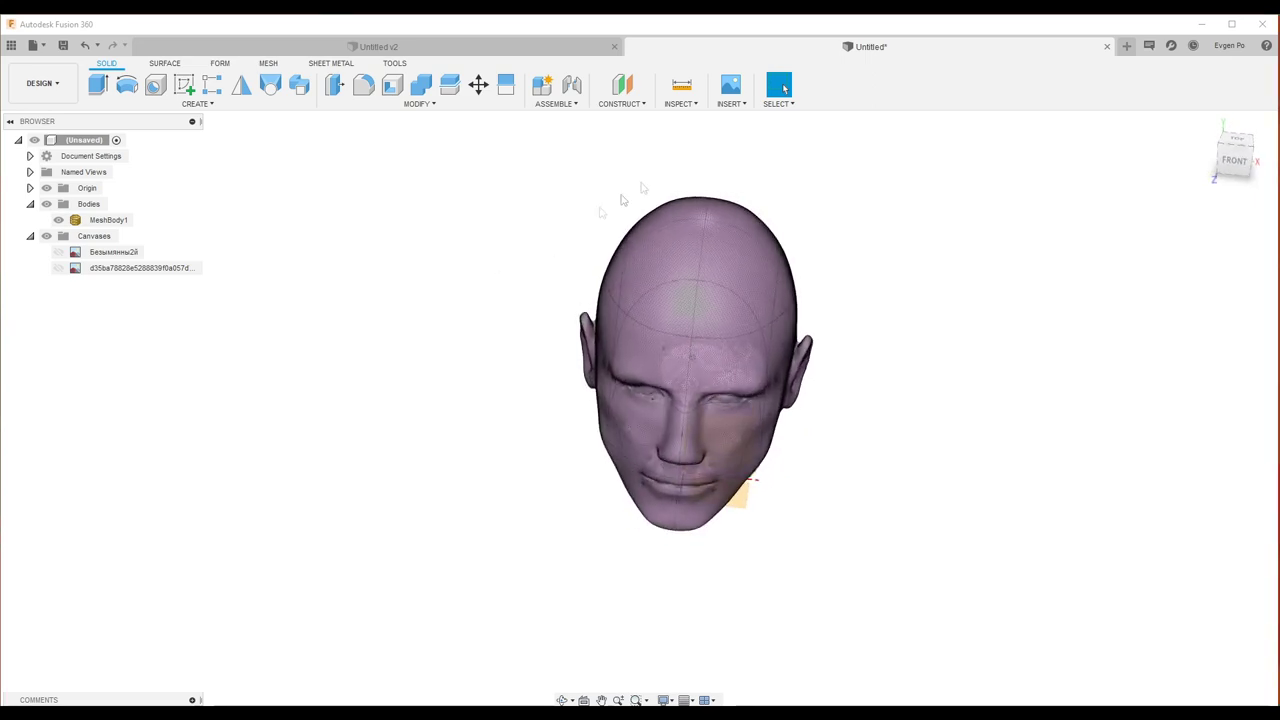
Step: Close the finished helmet document and show both helmet reference canvases around the head mesh
click(615, 48)
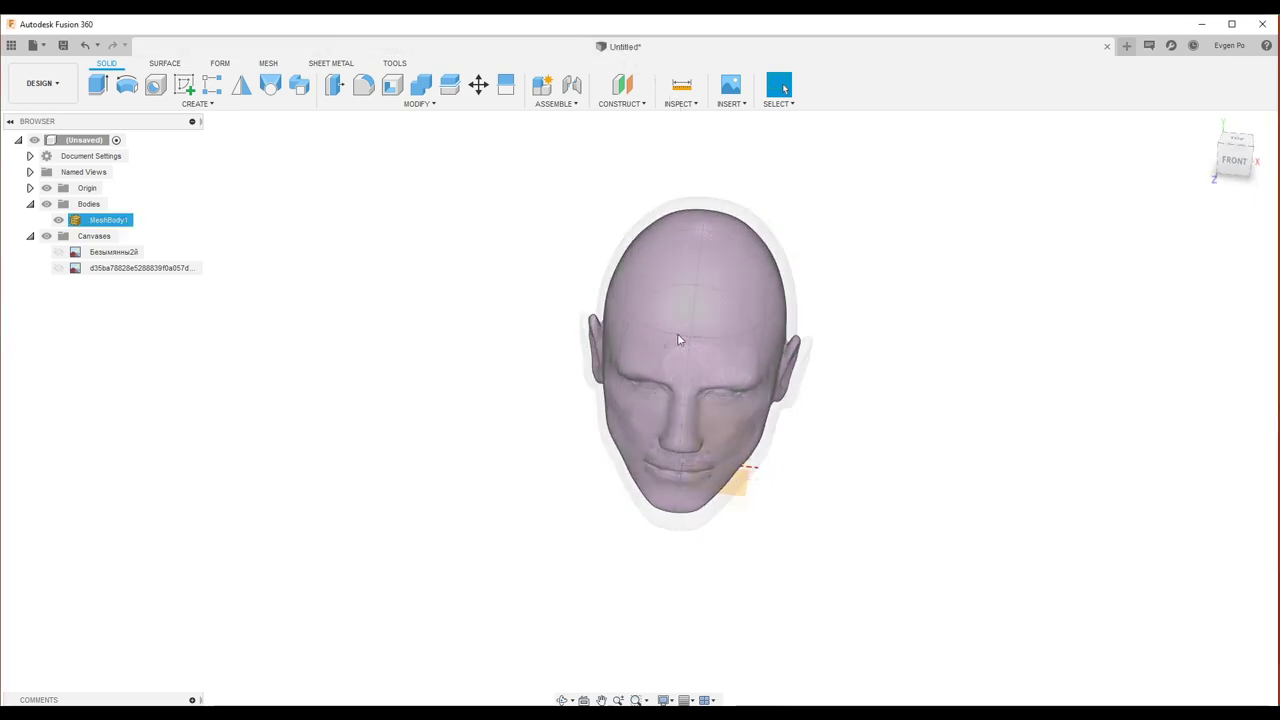
click(58, 252)
mouse_move(690, 400)
shift+middle_down()
mouse_move(690, 252)
mouse_move(690, 330)
shift+middle_up()
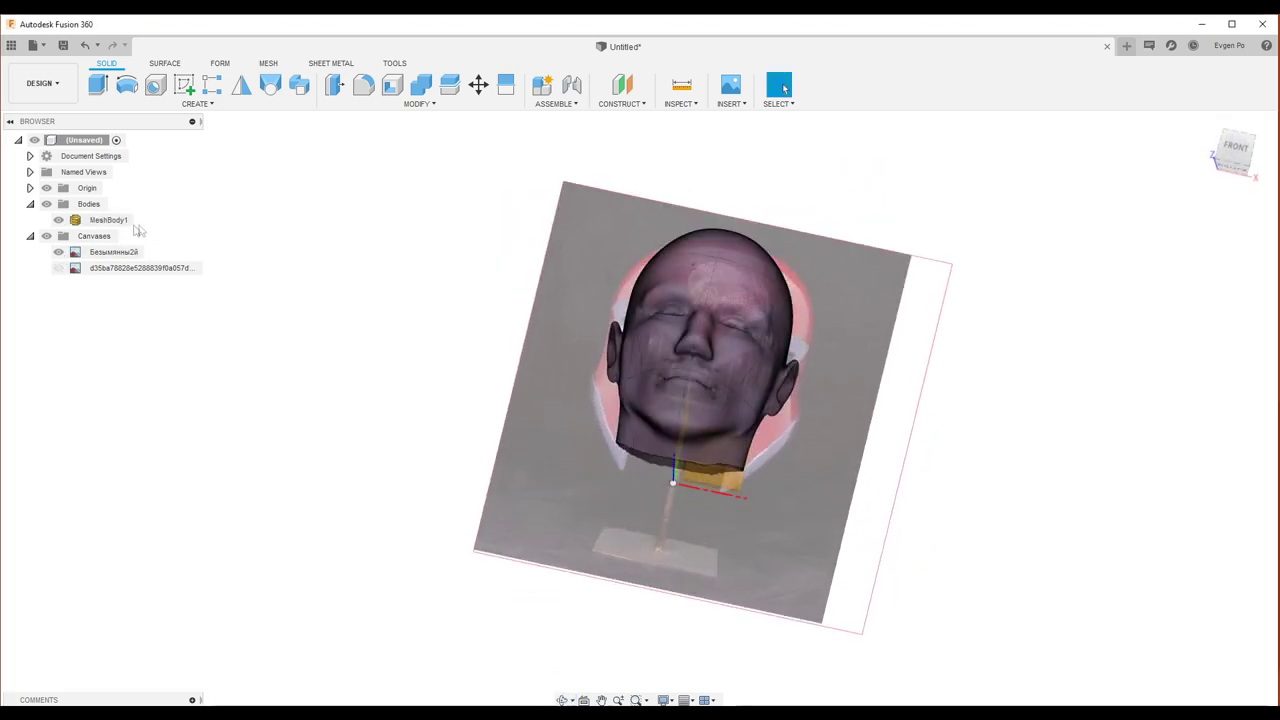
click(58, 220)
shift+middle_drag(597, 271, 645, 302)
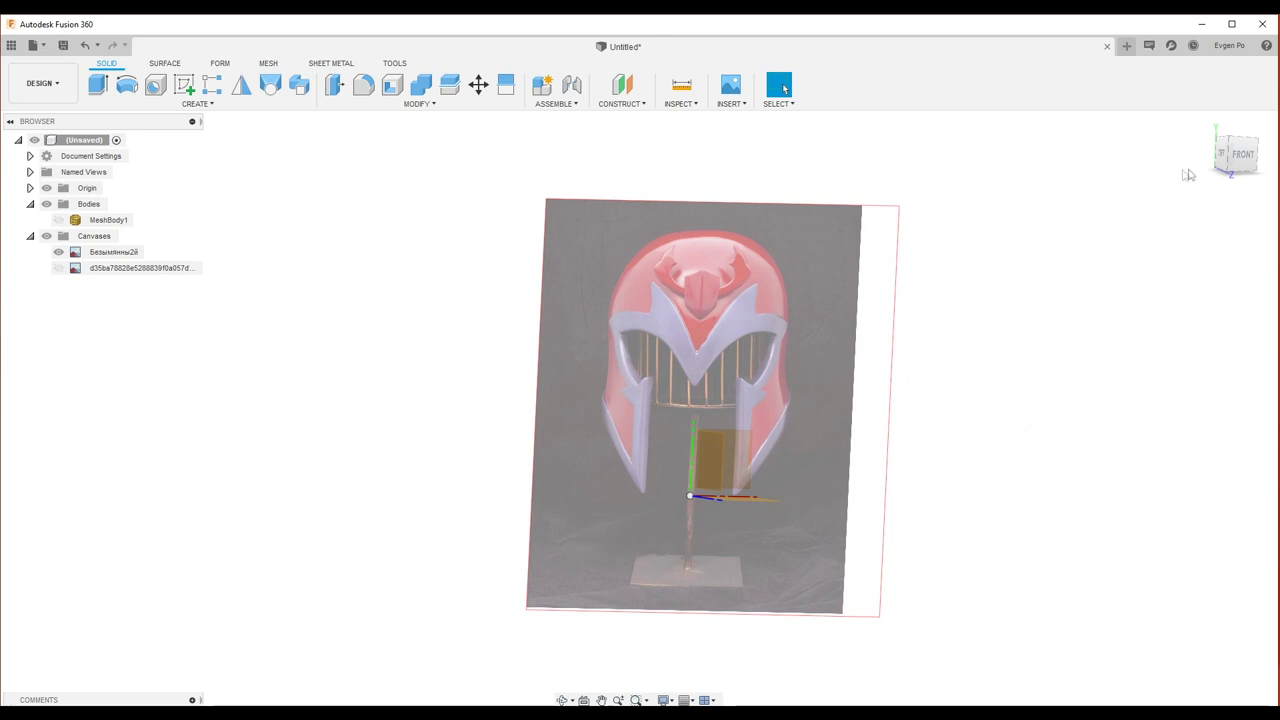
click(58, 268)
shift+middle_drag(597, 318, 690, 302)
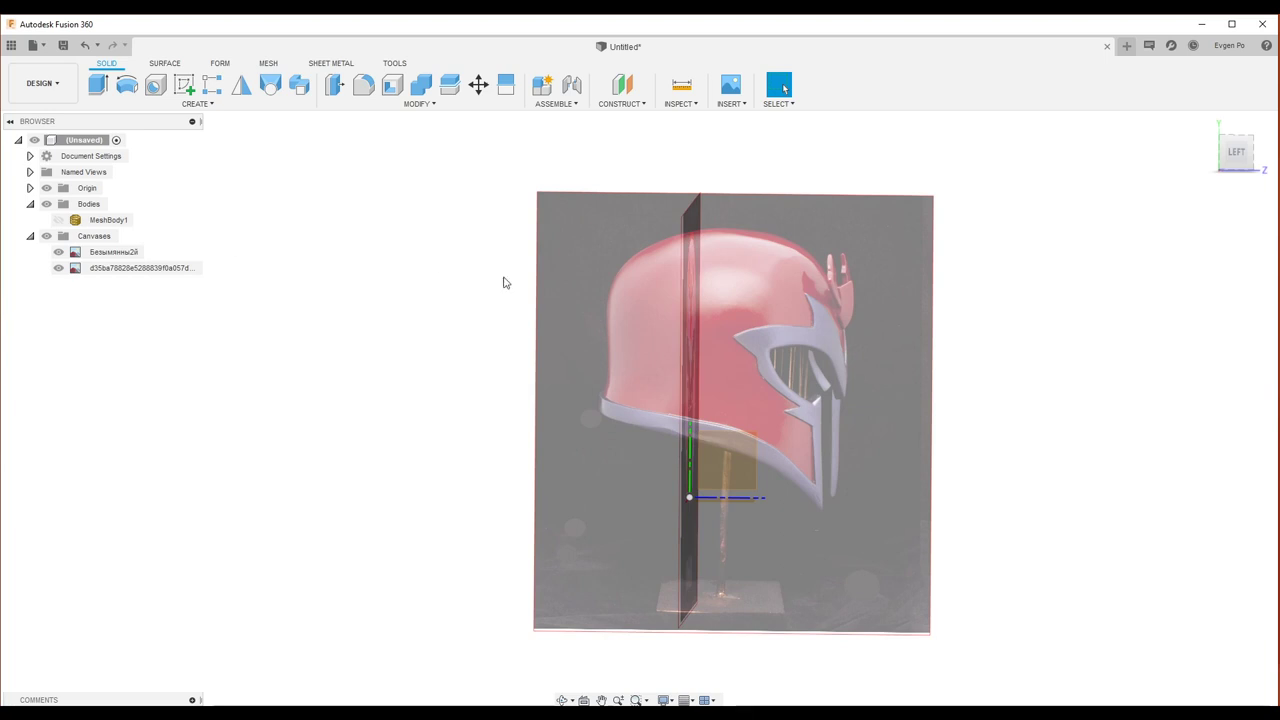
click(58, 220)
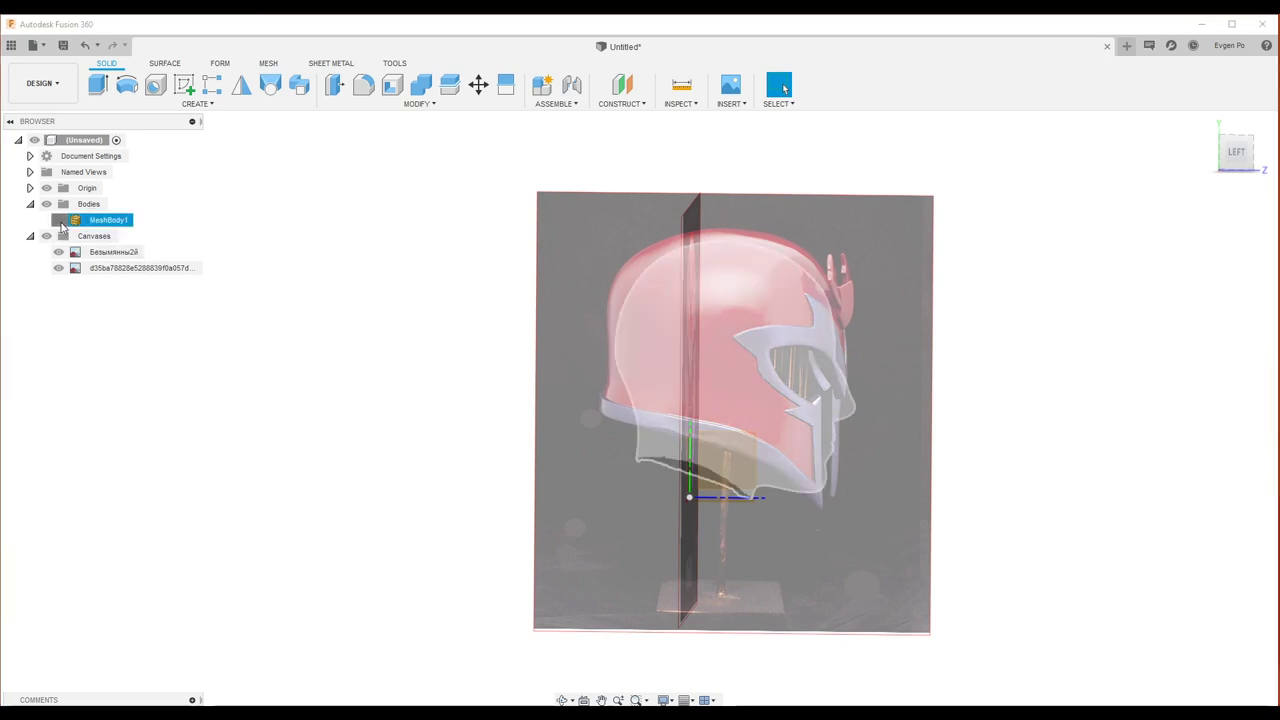
Step: Snap to the Left and then Front views to check the reference images
click(1237, 155)
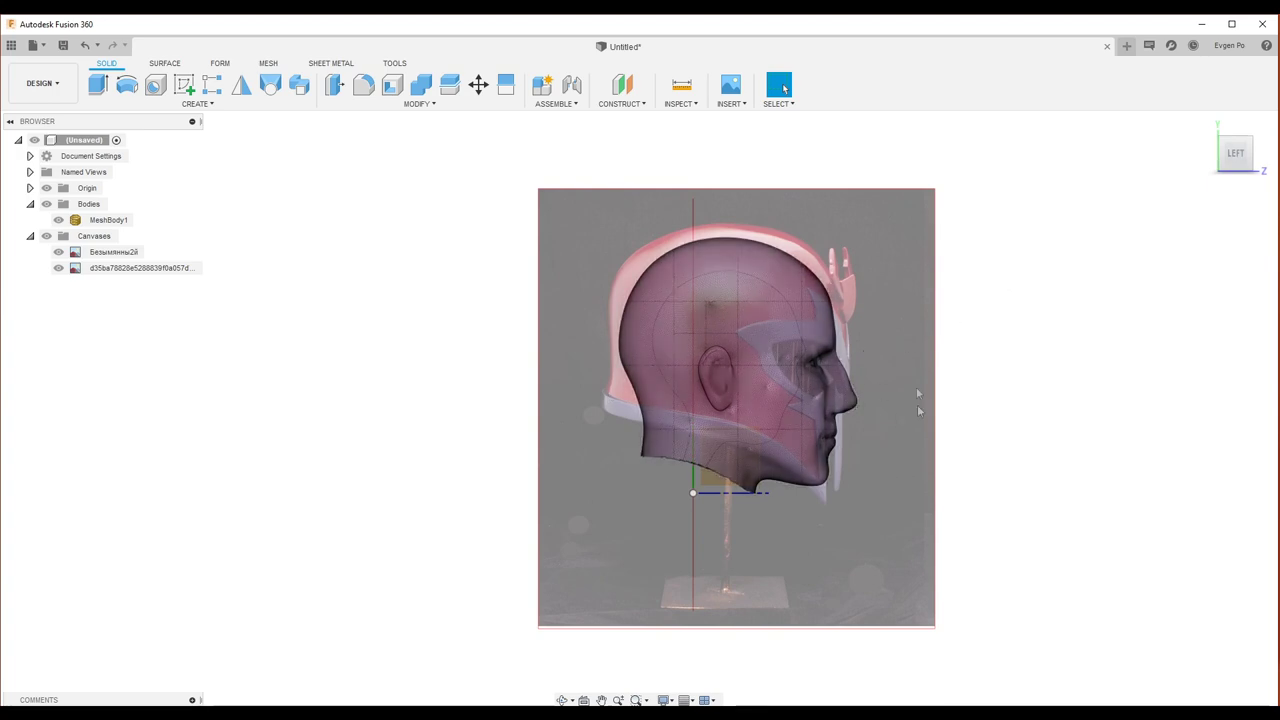
shift+middle_drag(913, 430, 1165, 204)
click(1238, 158)
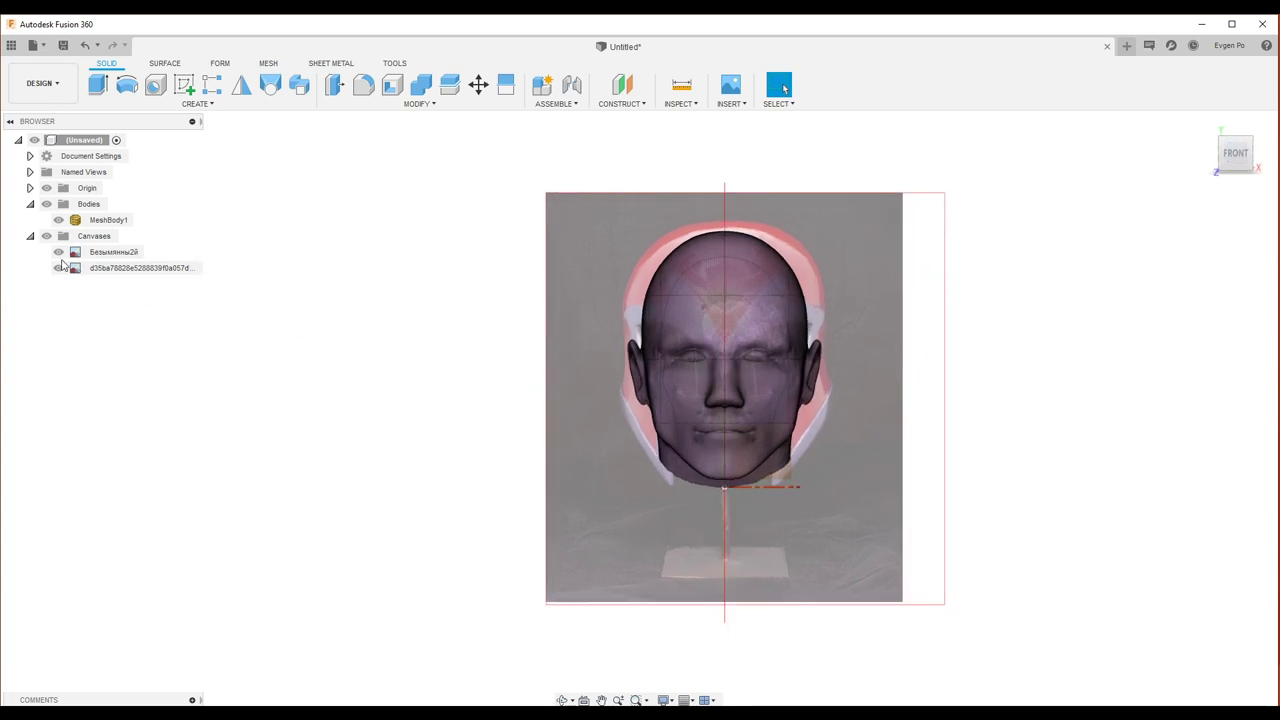
click(62, 258)
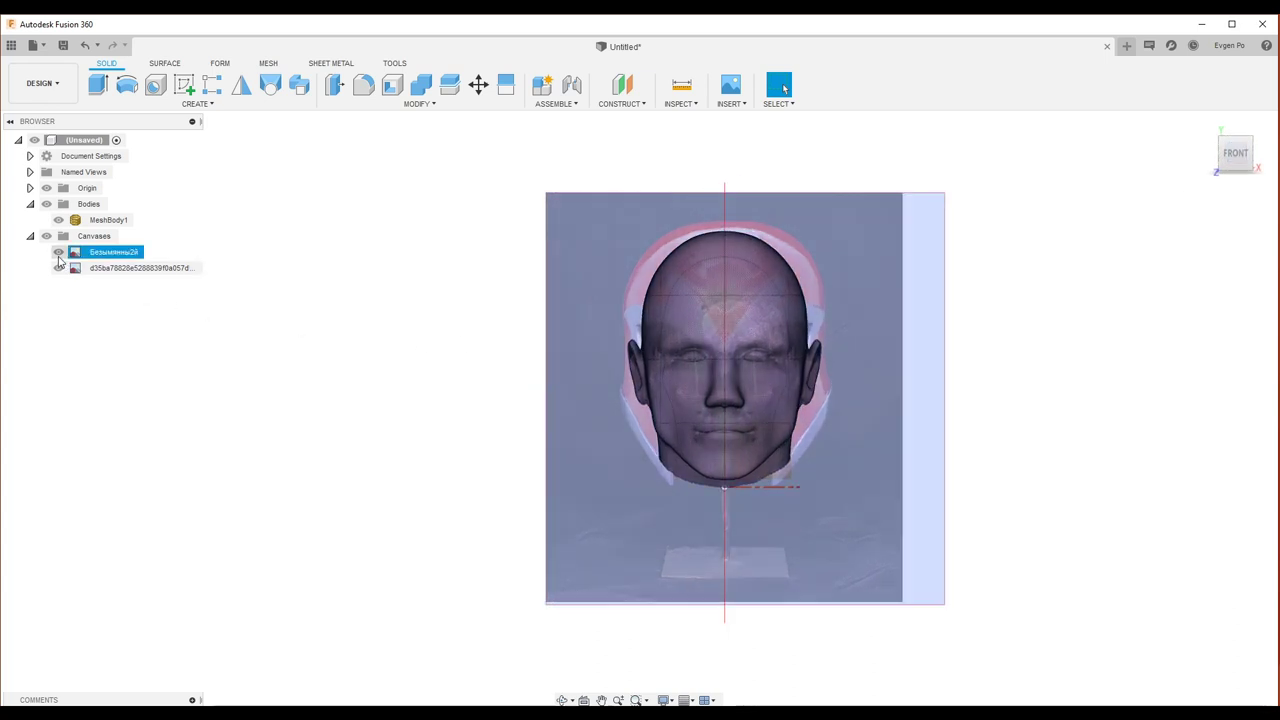
click(58, 254)
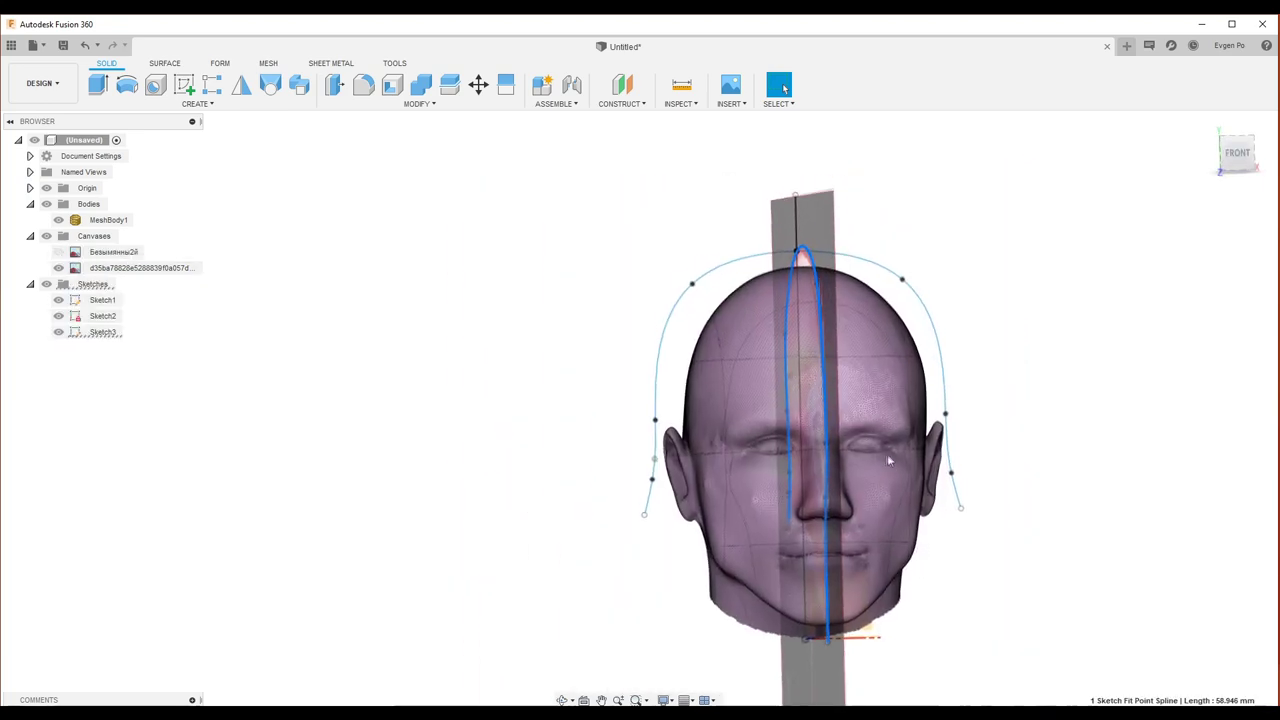
Step: In the Form tab, place a quadball at the neck below the head mesh
click(222, 64)
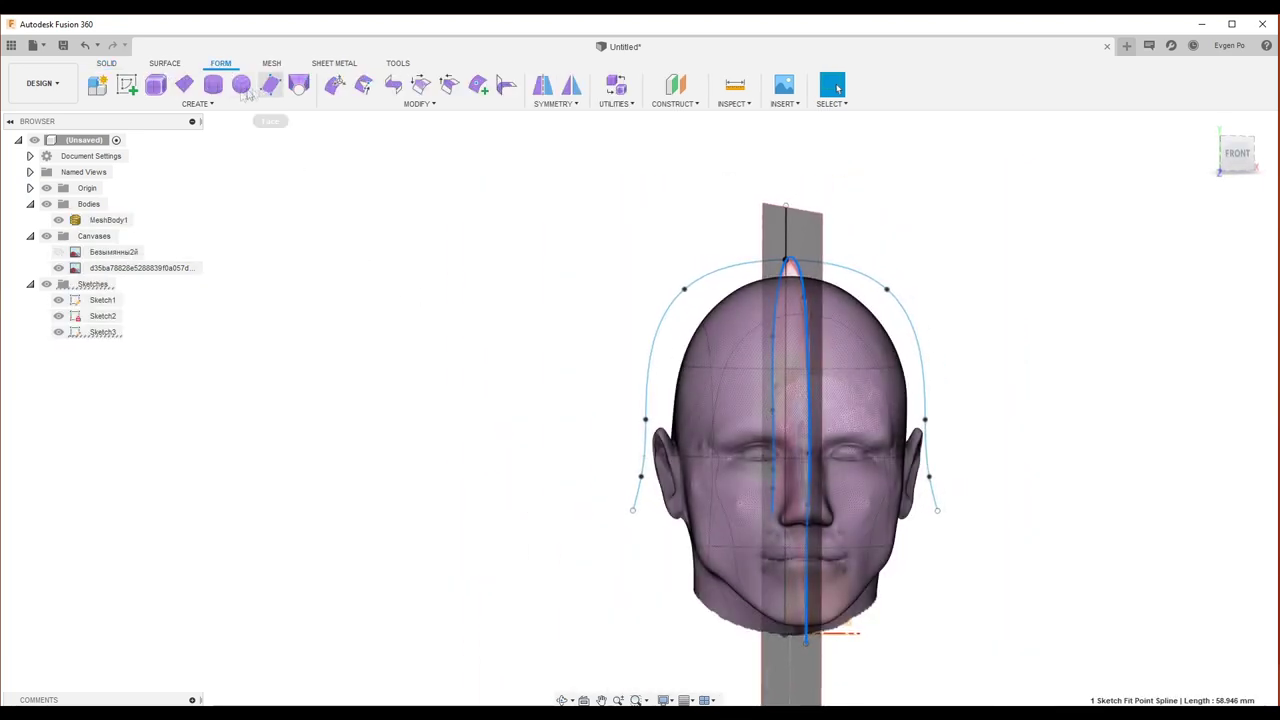
right_click(74, 142)
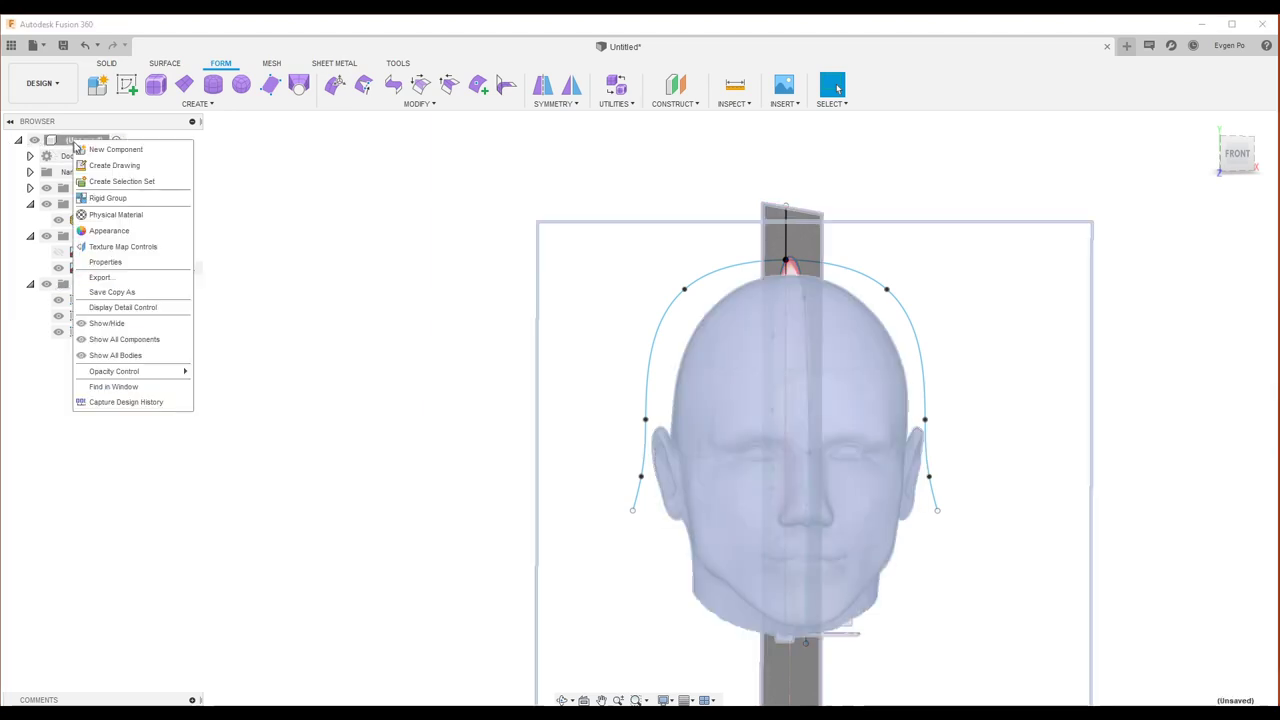
click(142, 402)
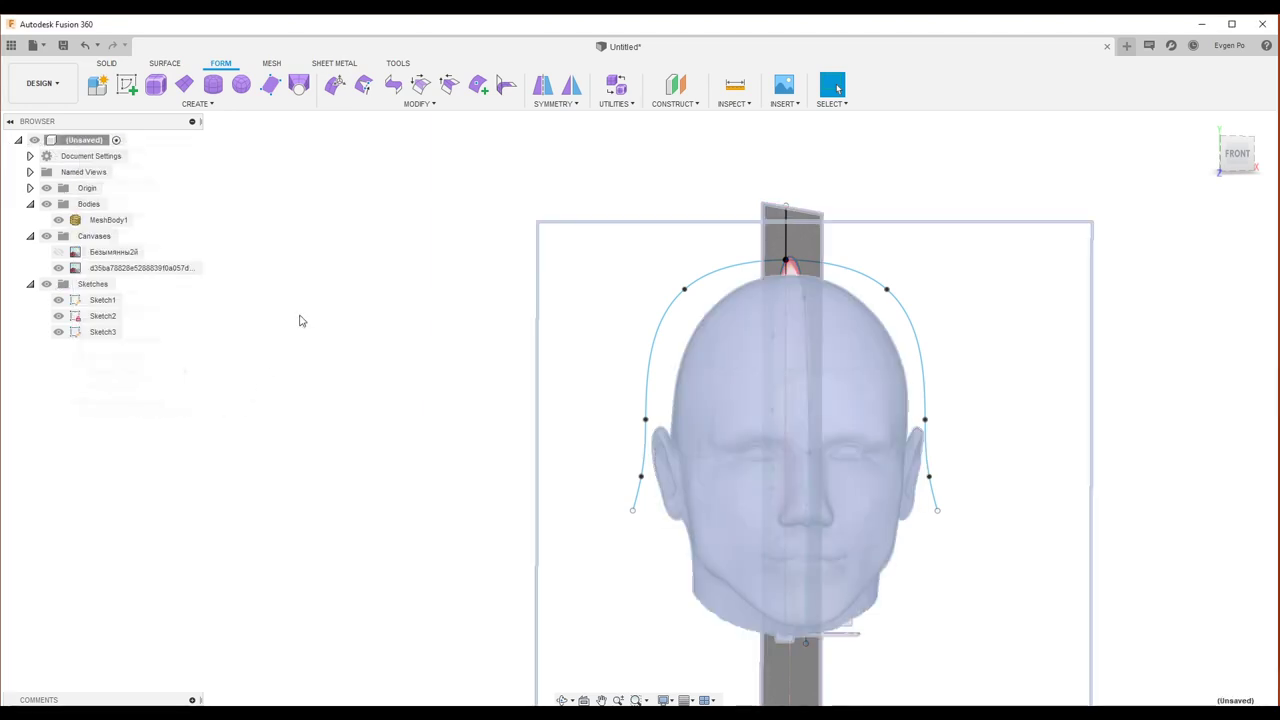
click(295, 107)
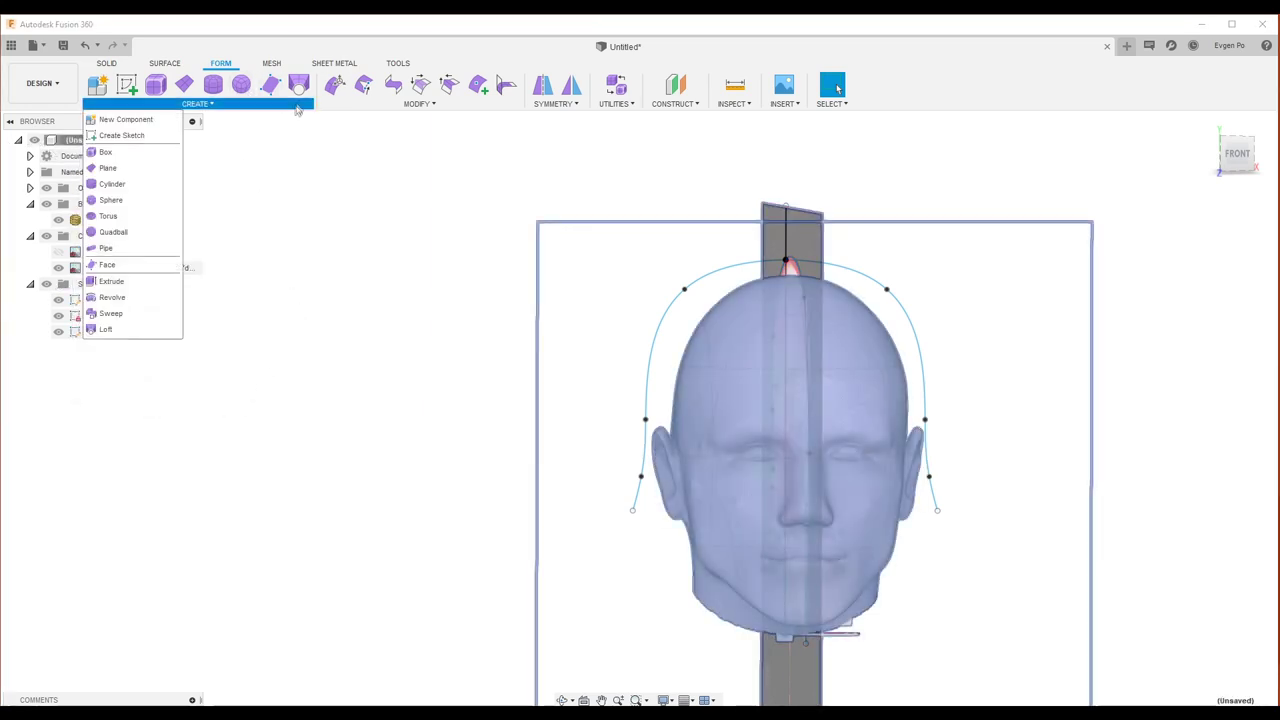
click(242, 88)
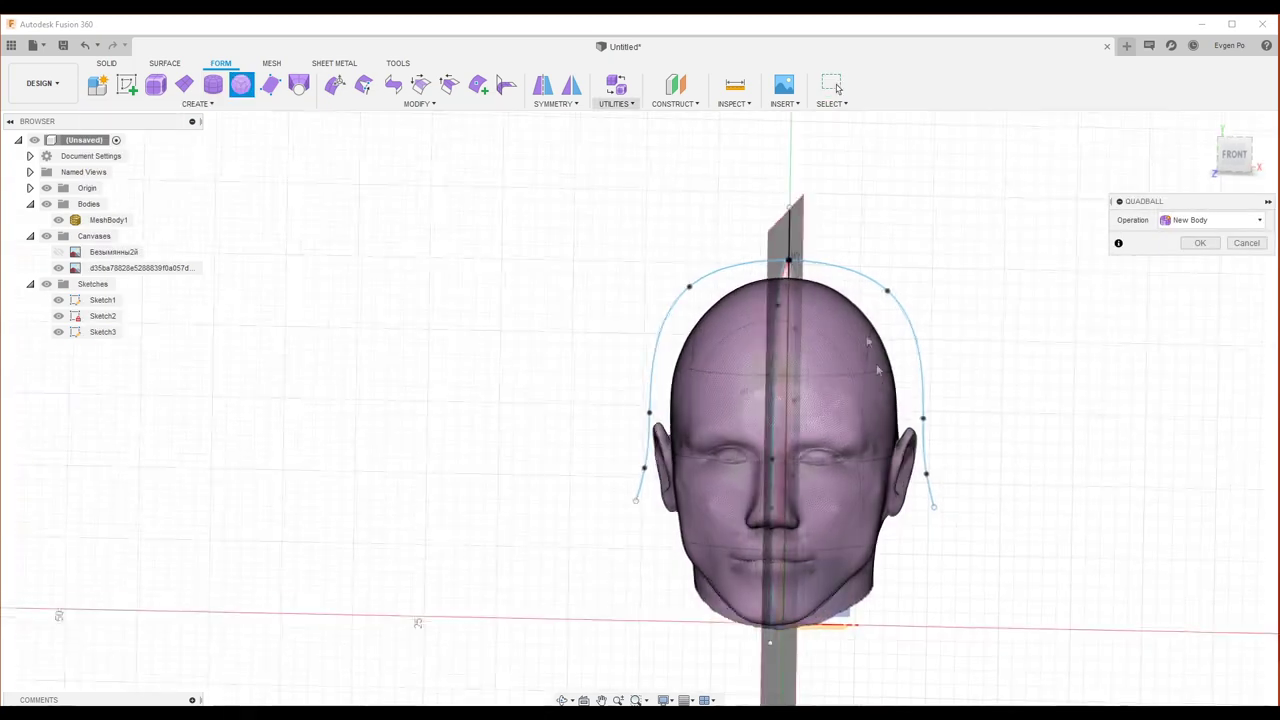
shift+middle_drag(800, 450, 836, 625)
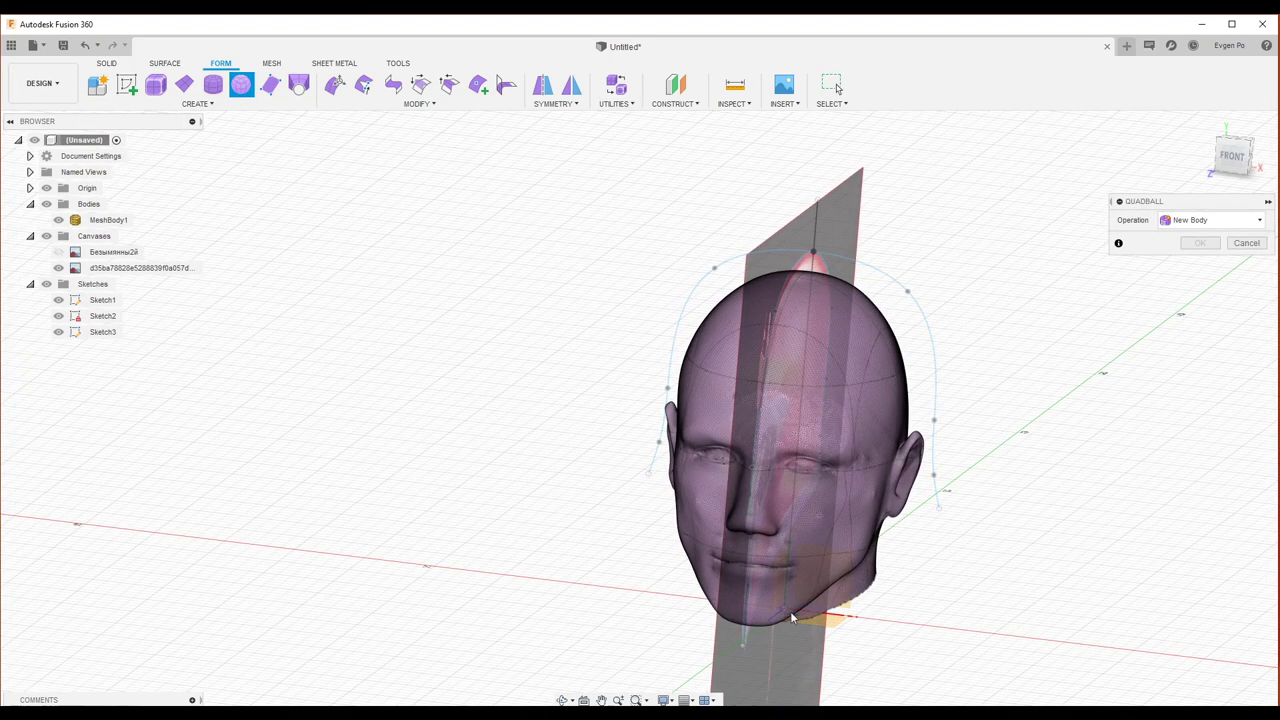
click(820, 615)
shift+middle_drag(830, 615, 978, 447)
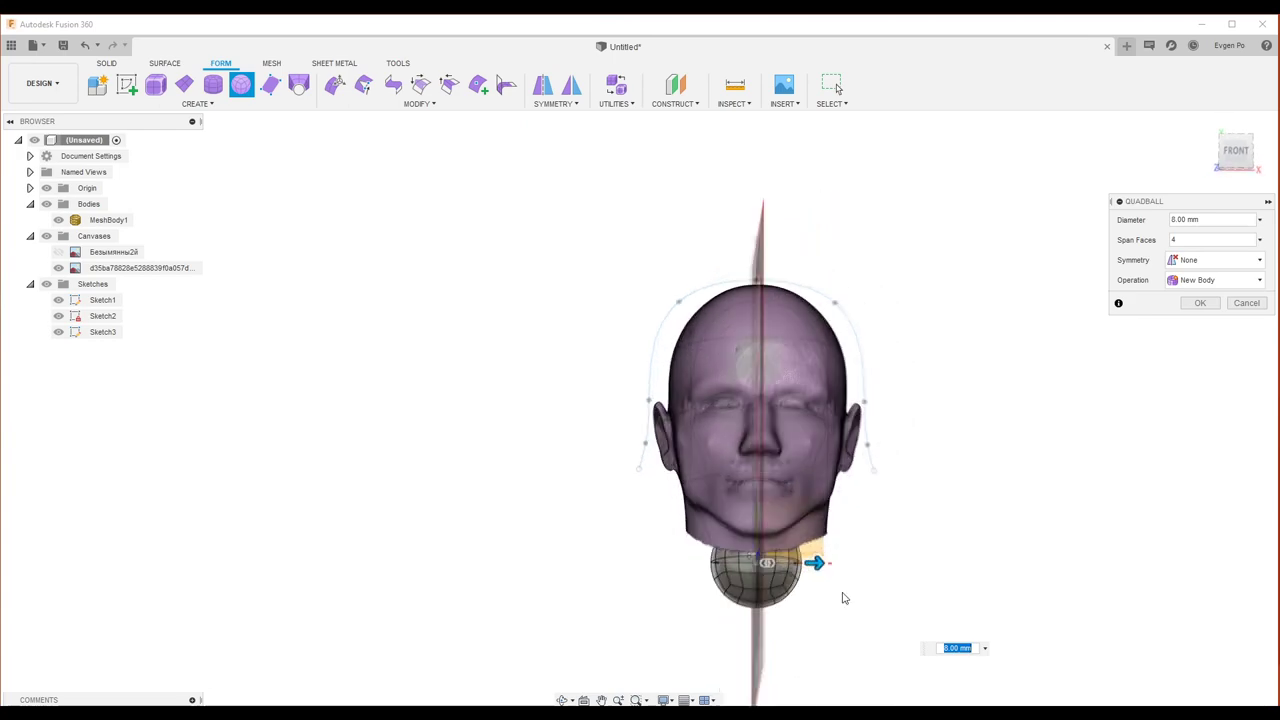
shift+middle_drag(960, 503, 884, 530)
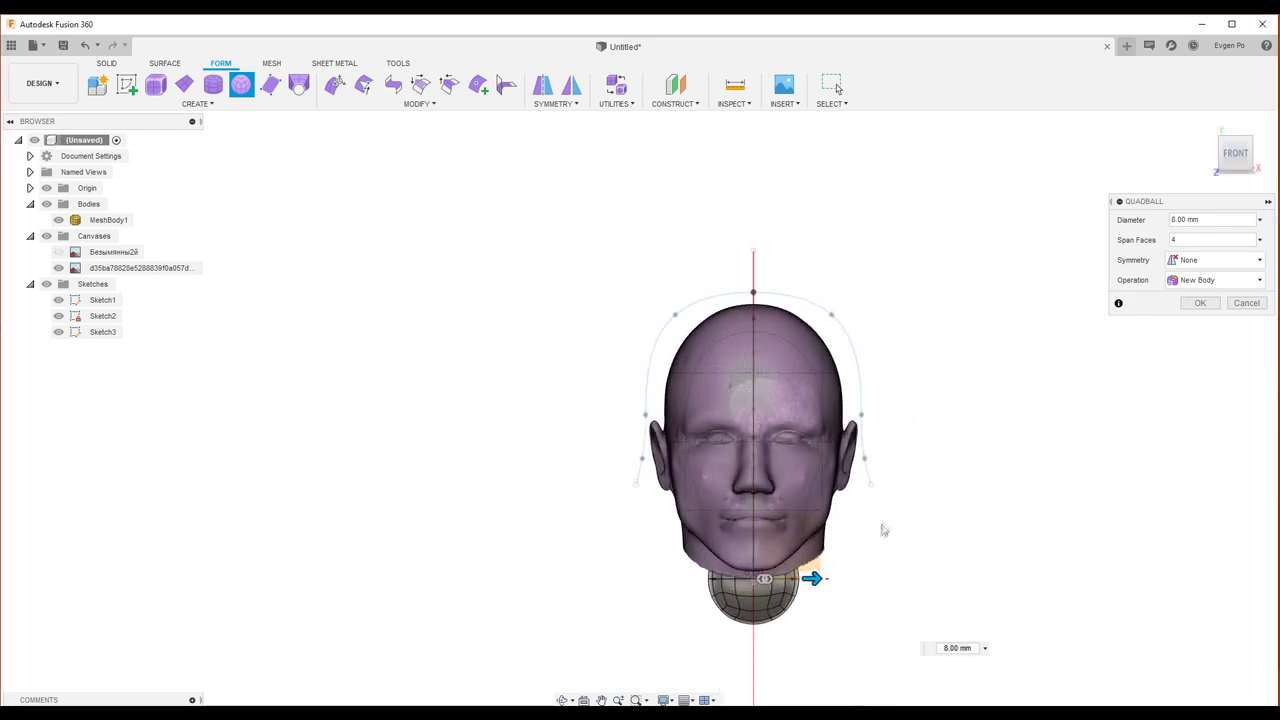
Step: Size the quadball to 18 mm diameter, confirm it, and select the new Body1
drag(815, 578, 866, 578)
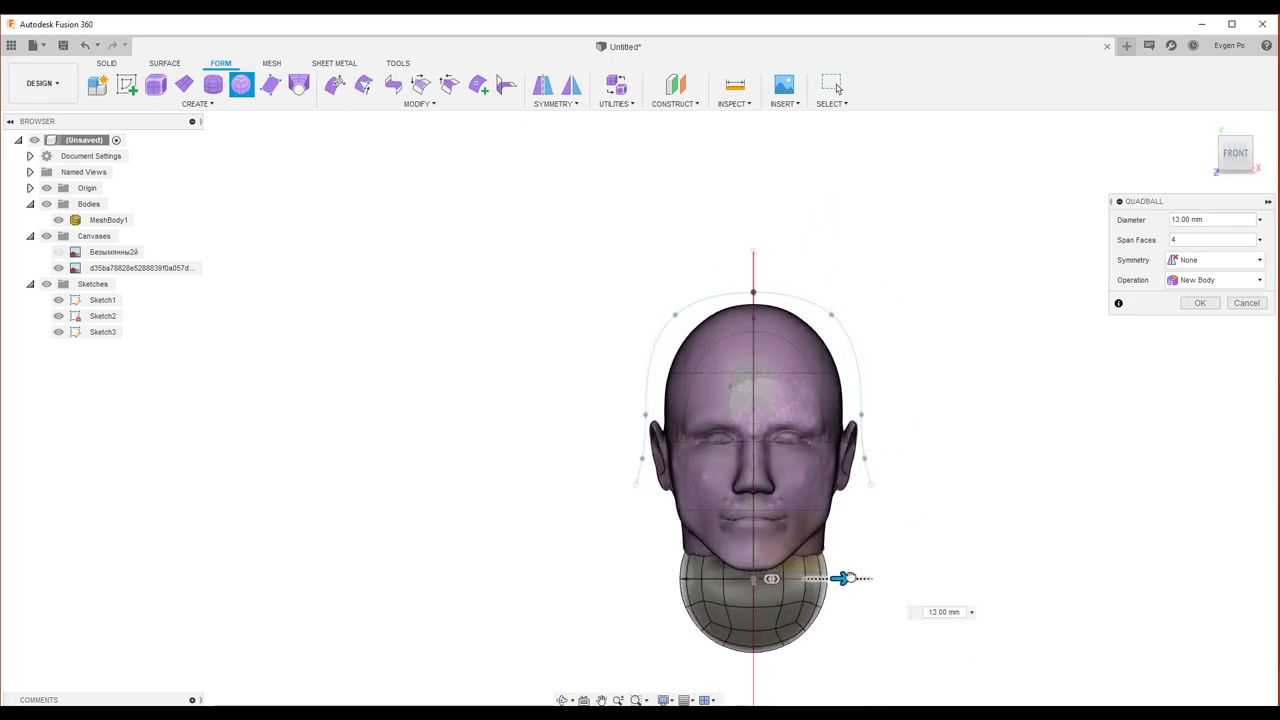
drag(872, 578, 876, 578)
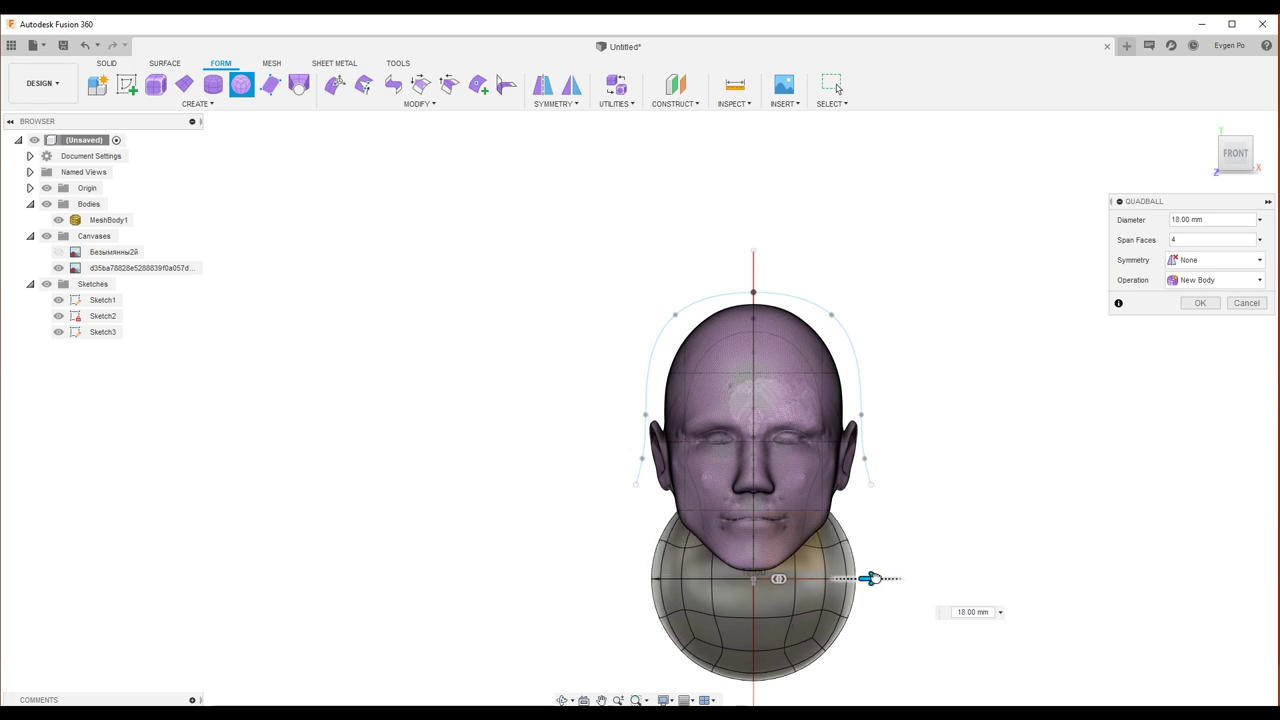
shift+middle_drag(880, 558, 880, 543)
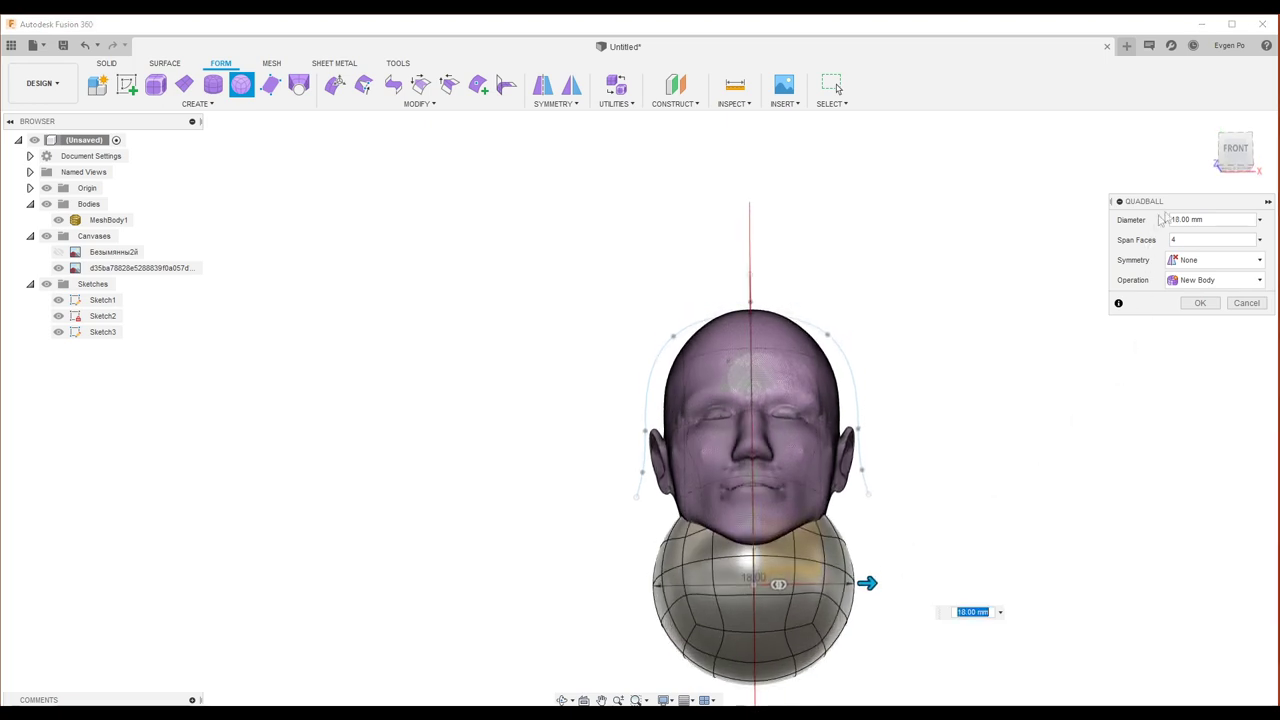
shift+middle_drag(795, 600, 795, 522)
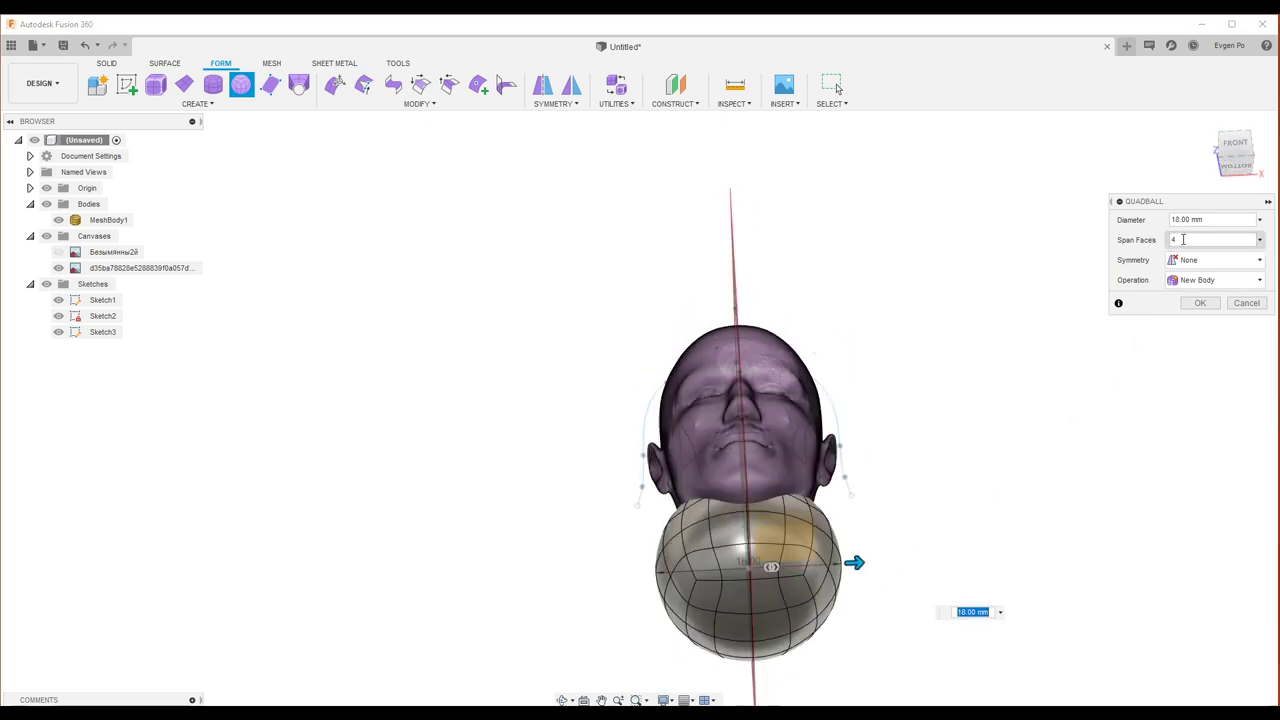
shift+middle_drag(770, 565, 877, 503)
click(1227, 157)
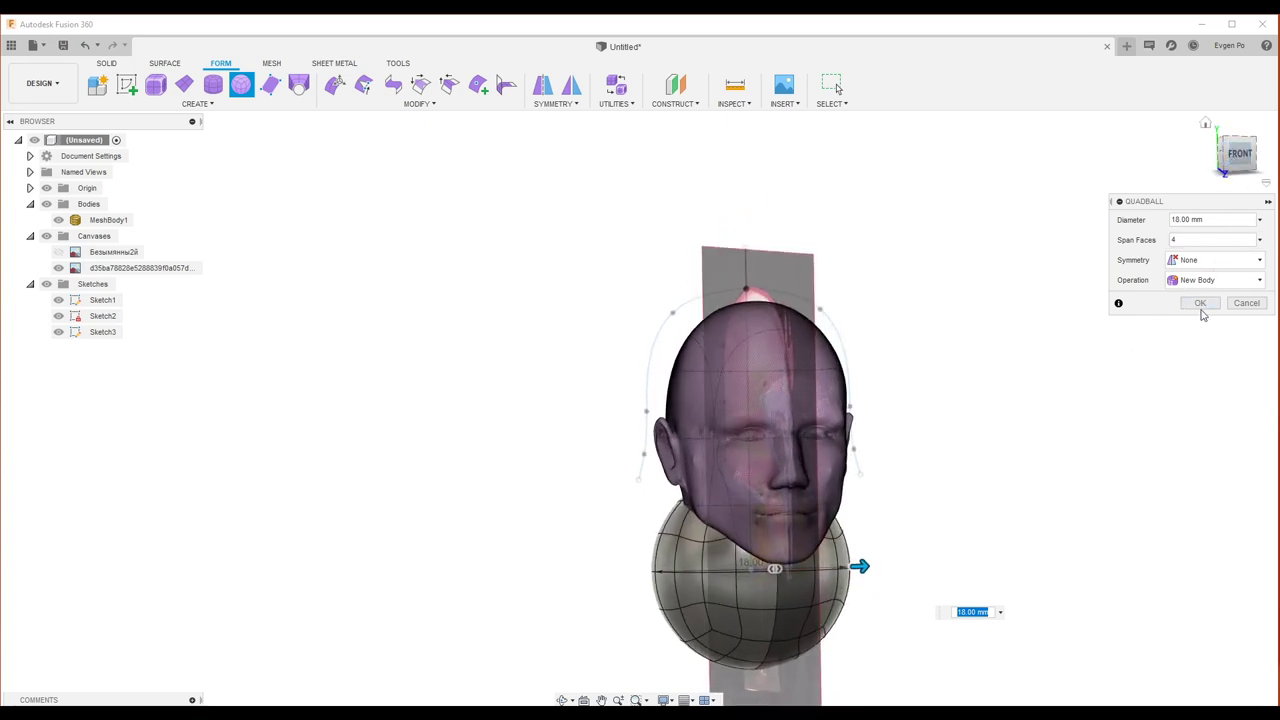
click(1200, 303)
click(100, 236)
right_click(100, 237)
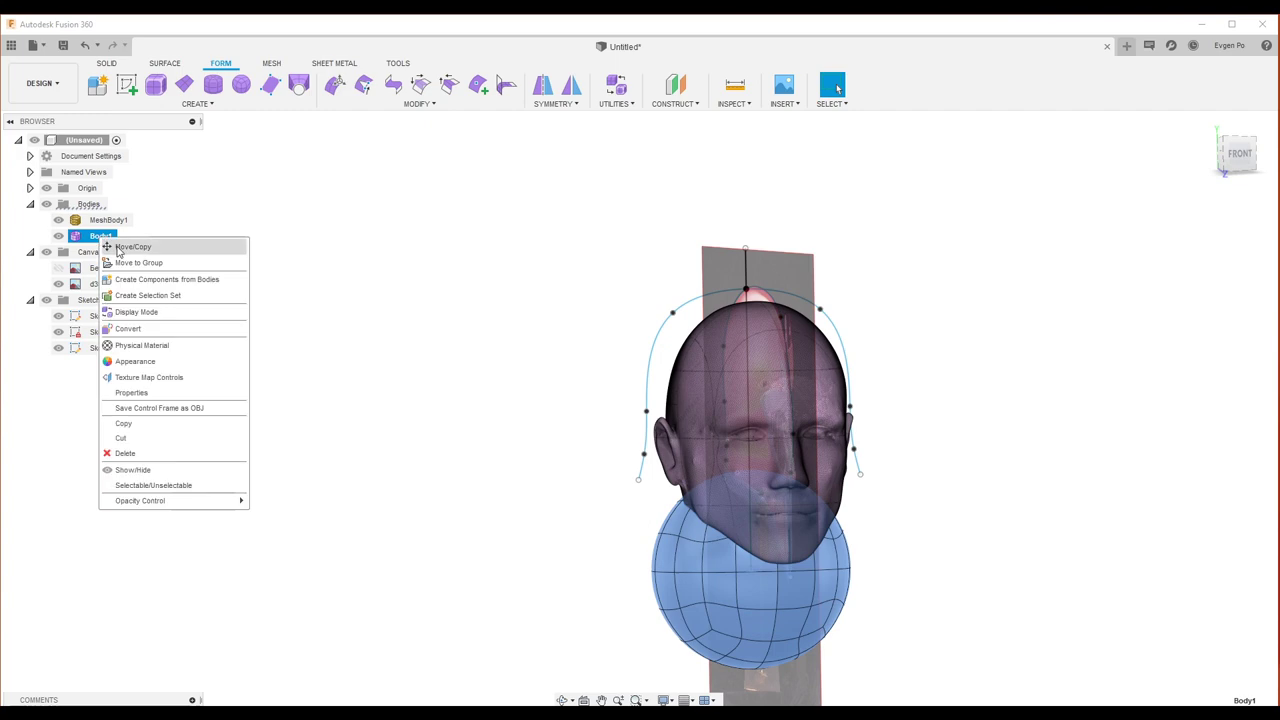
Step: Delete the underside faces of the Body1 sphere, leaving an open-bottomed shell
click(118, 246)
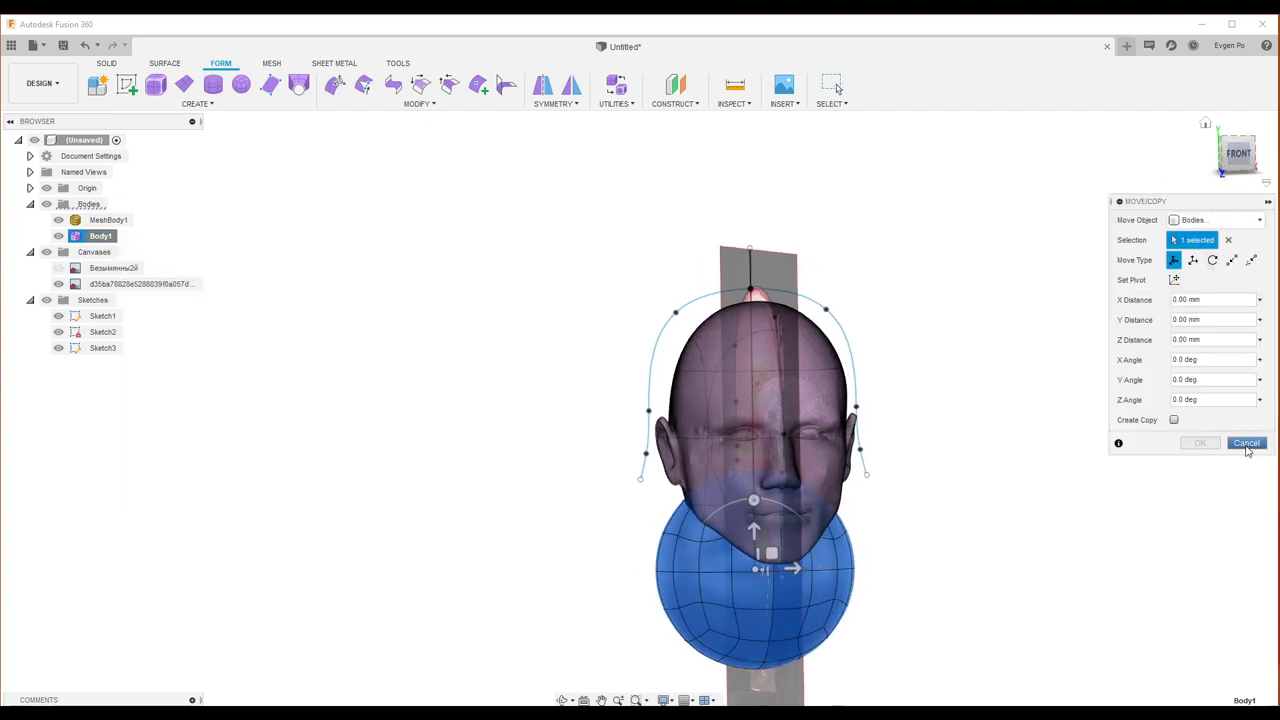
click(1247, 444)
shift+middle_drag(917, 426, 30, 283)
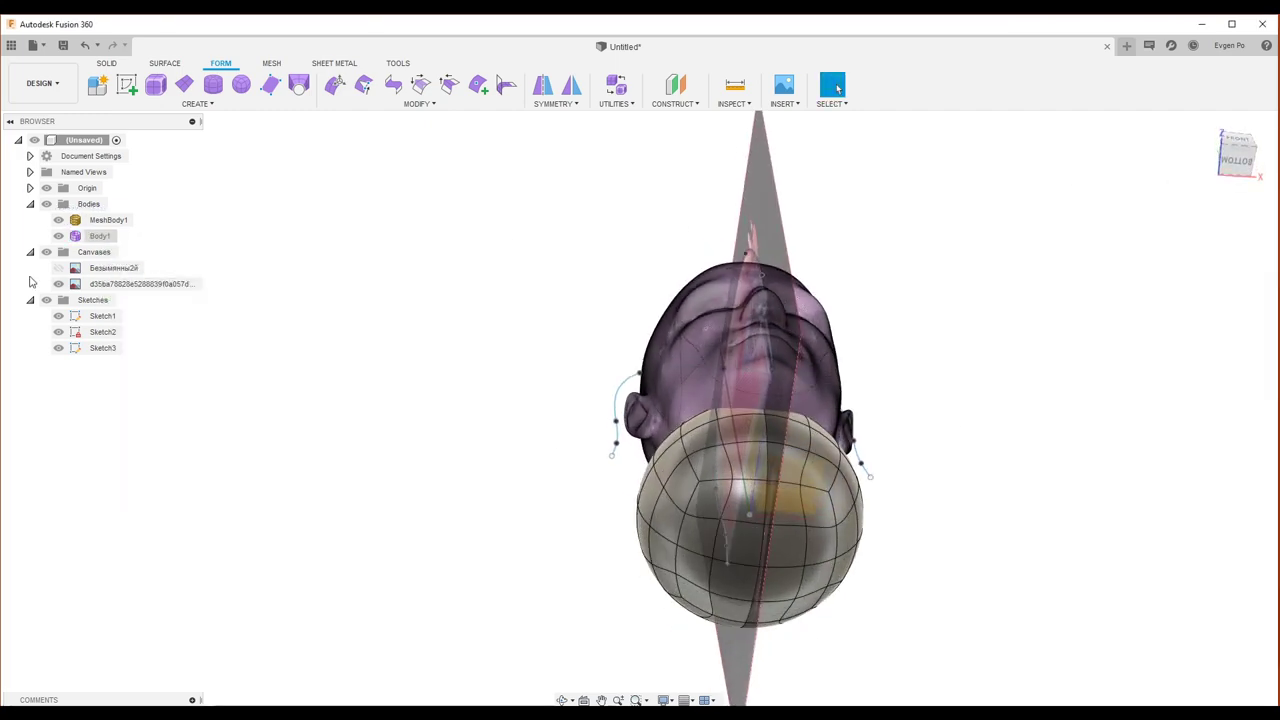
shift+middle_drag(397, 397, 765, 545)
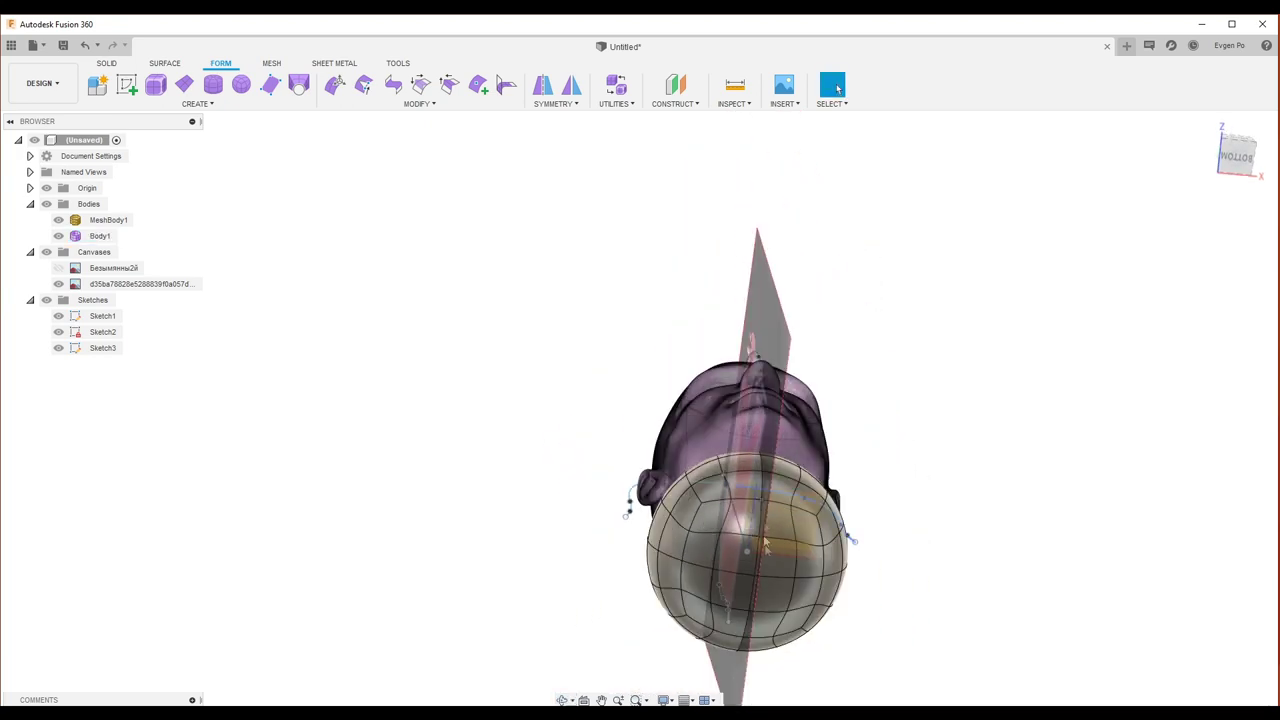
shift+click(765, 595)
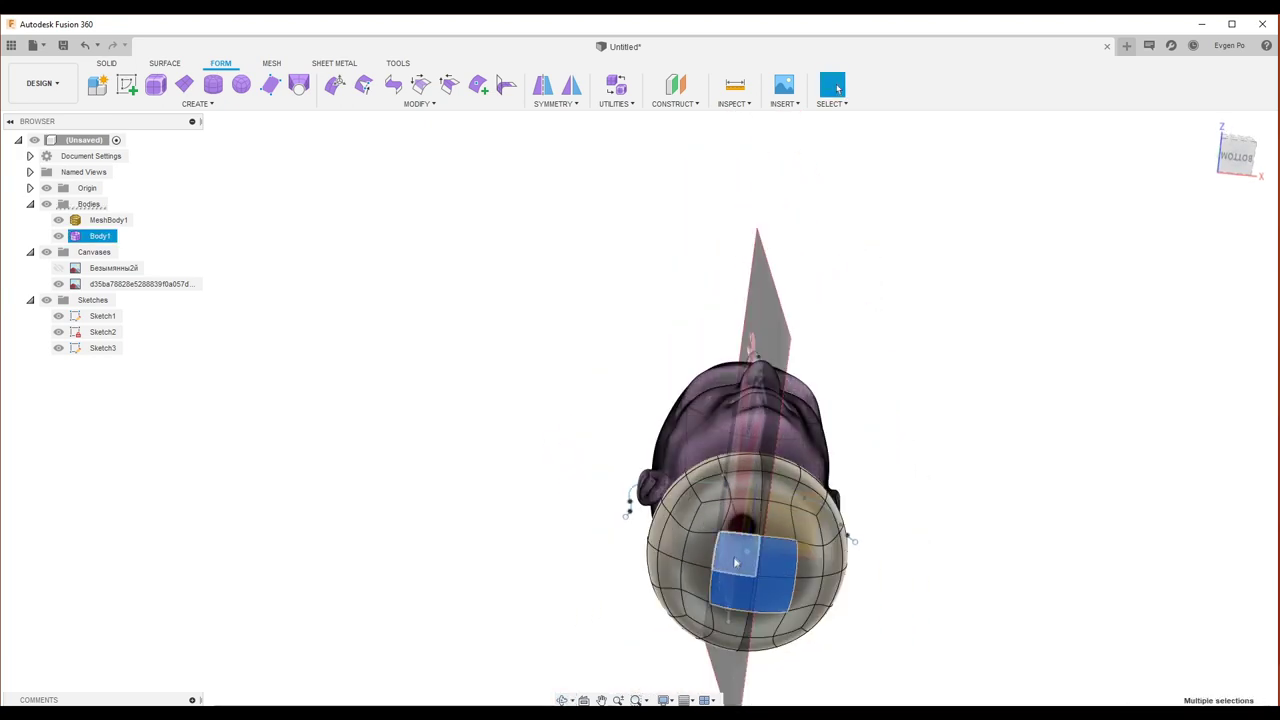
key(Delete)
shift+middle_drag(753, 533, 717, 537)
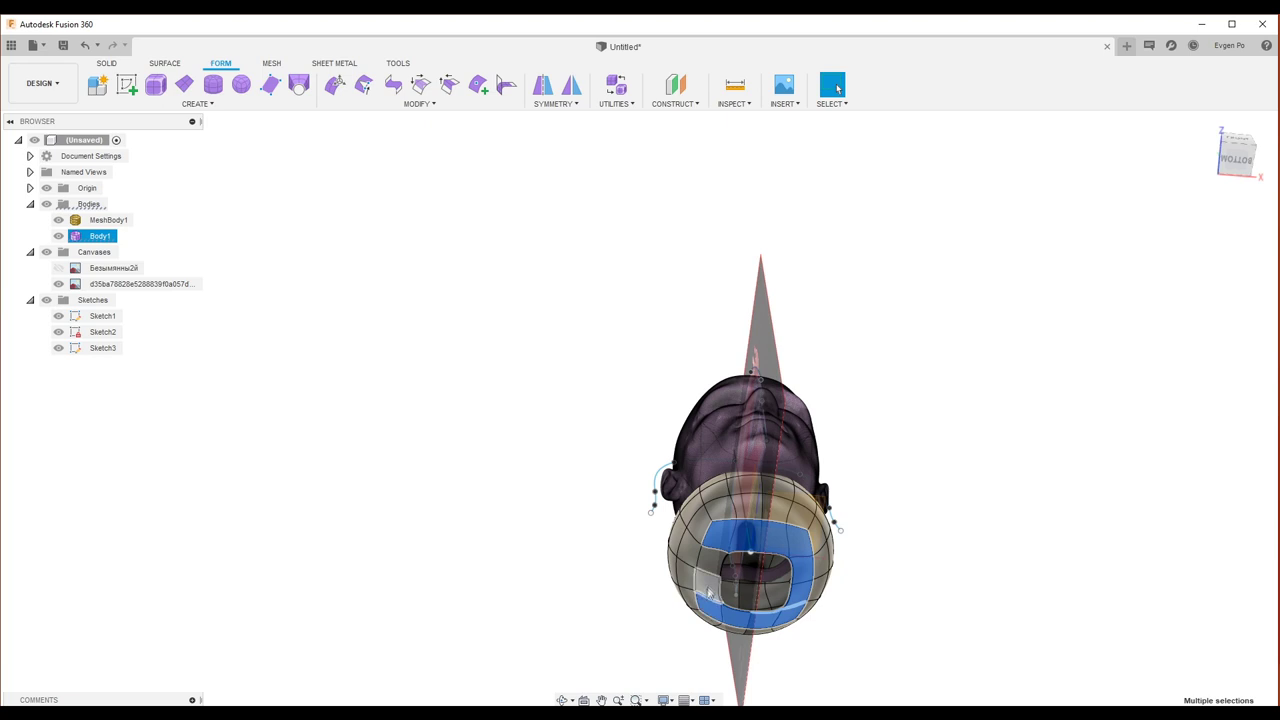
mouse_move(726, 554)
shift+middle_down()
mouse_move(818, 531)
mouse_move(740, 531)
shift+middle_up()
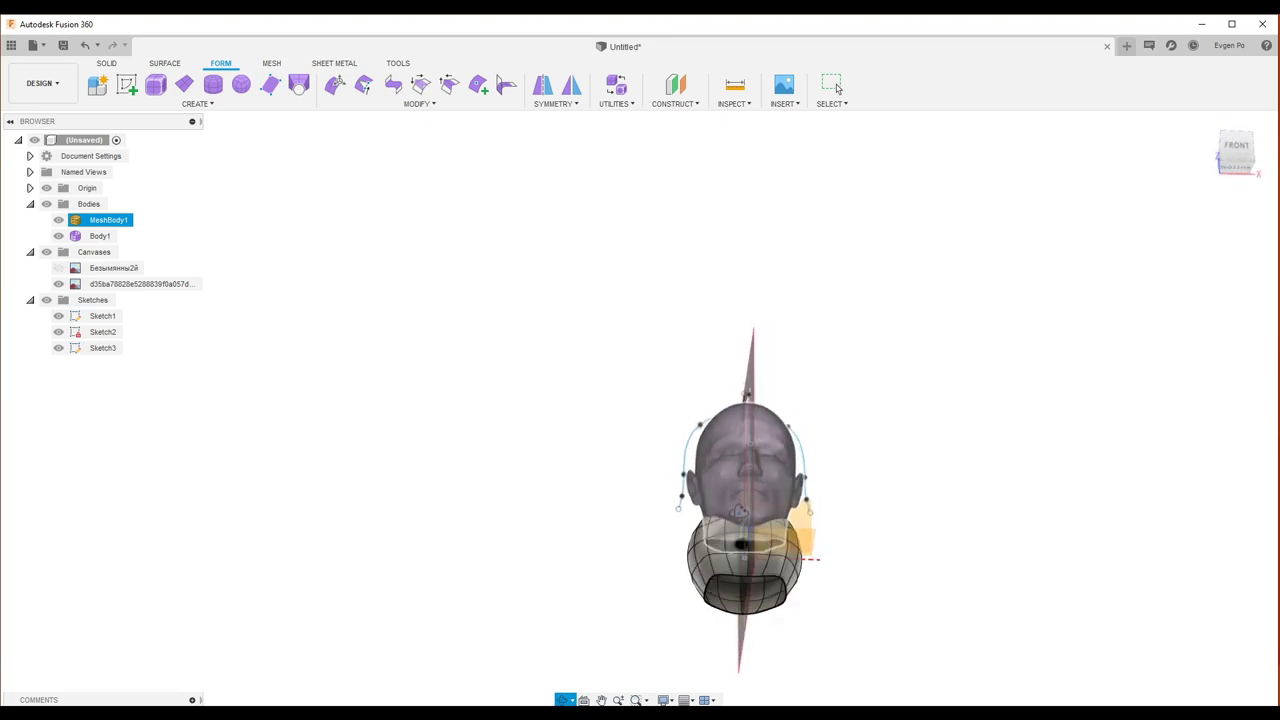
click(837, 88)
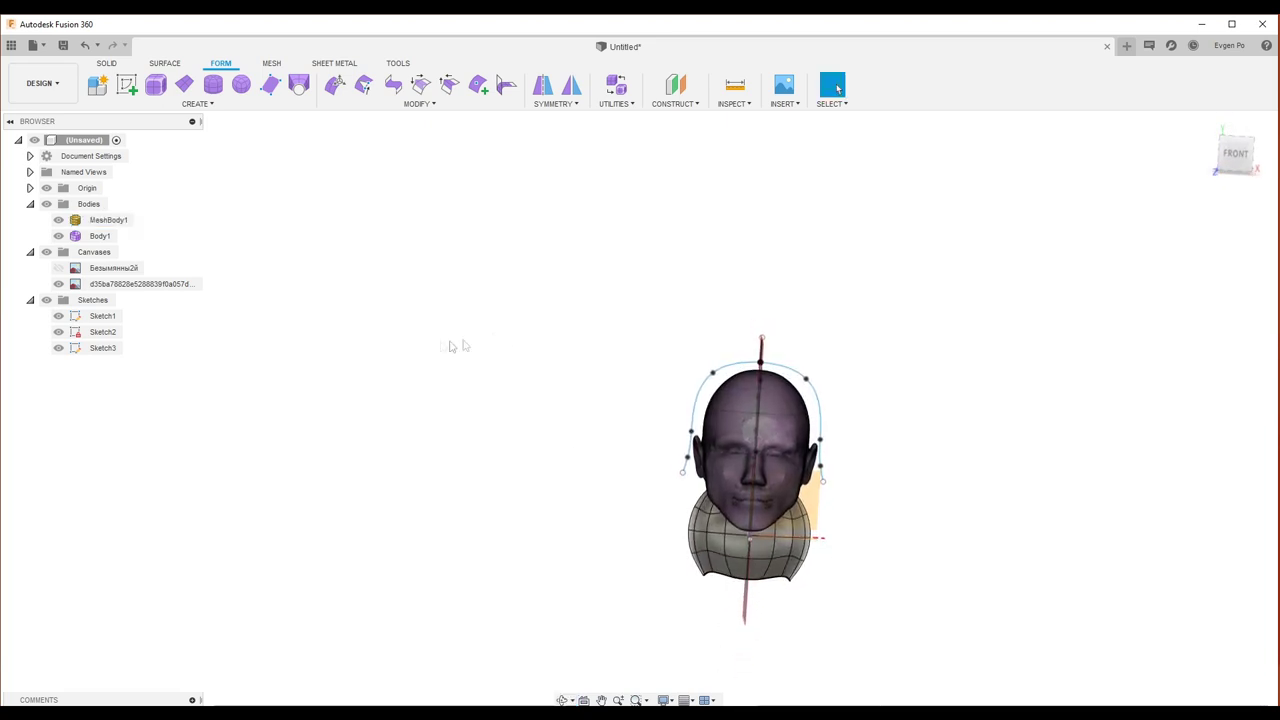
Step: Apply Mirror - Internal symmetry to Body1 across its centre plane
click(543, 87)
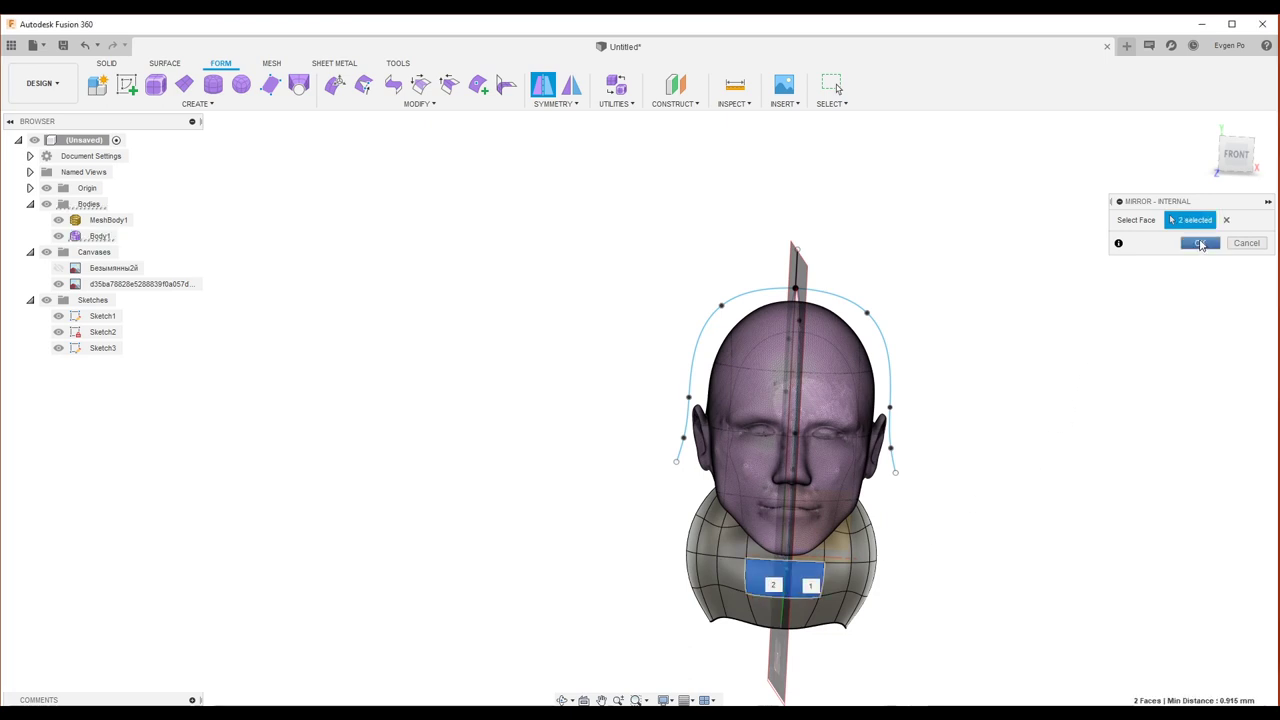
click(1200, 245)
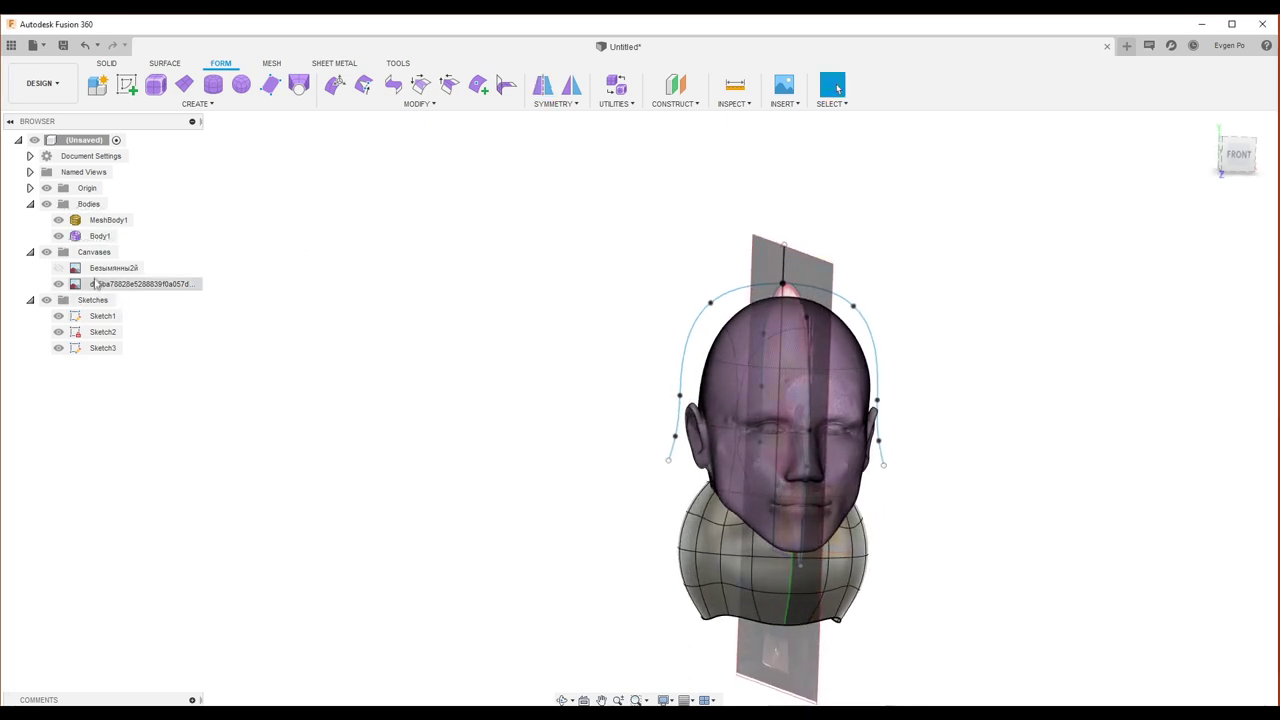
right_click(101, 241)
Step: Move Body1 up about 17 mm in front view so it sits over the head
click(115, 248)
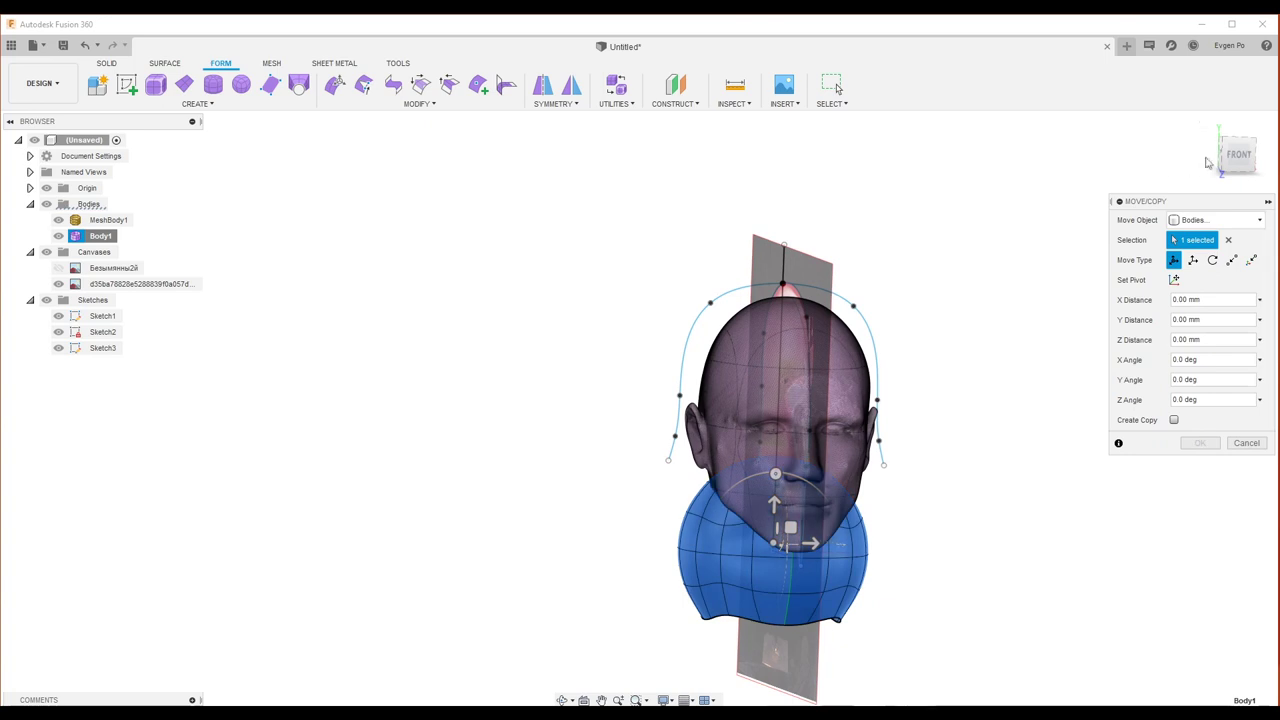
click(1238, 157)
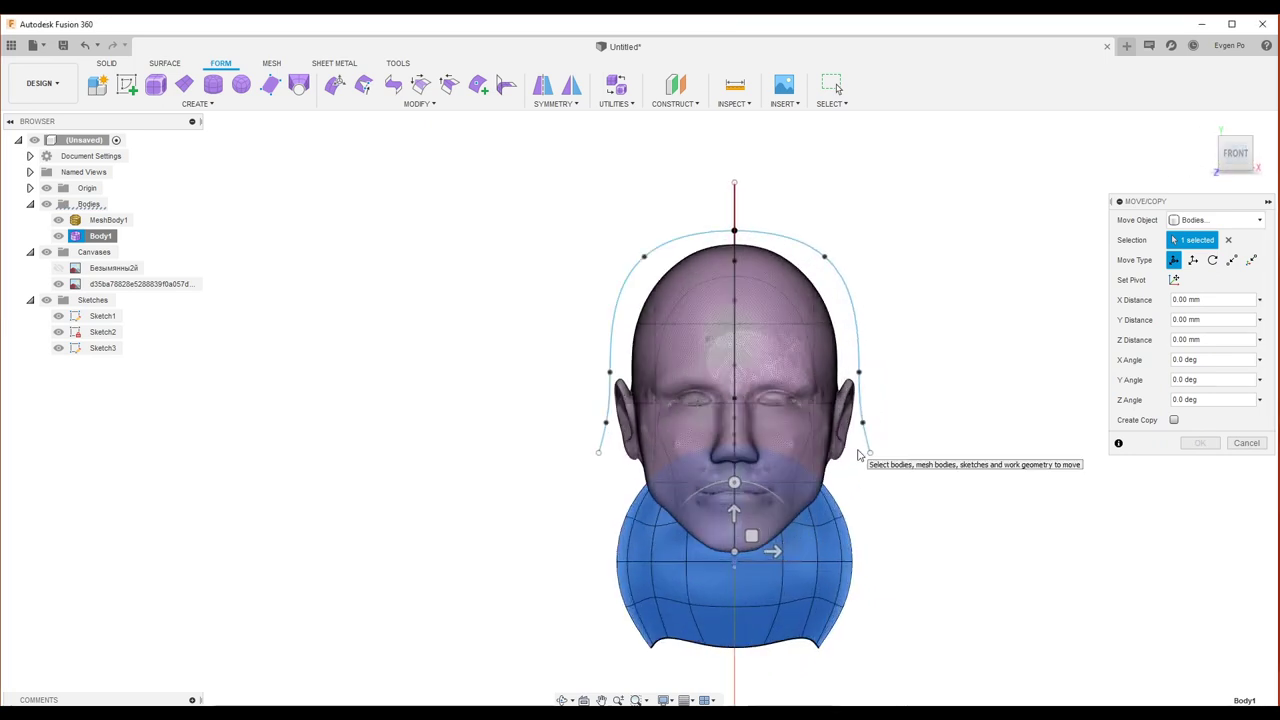
mouse_move(734, 513)
mouse_down()
mouse_move(734, 290)
mouse_move(734, 301)
mouse_up()
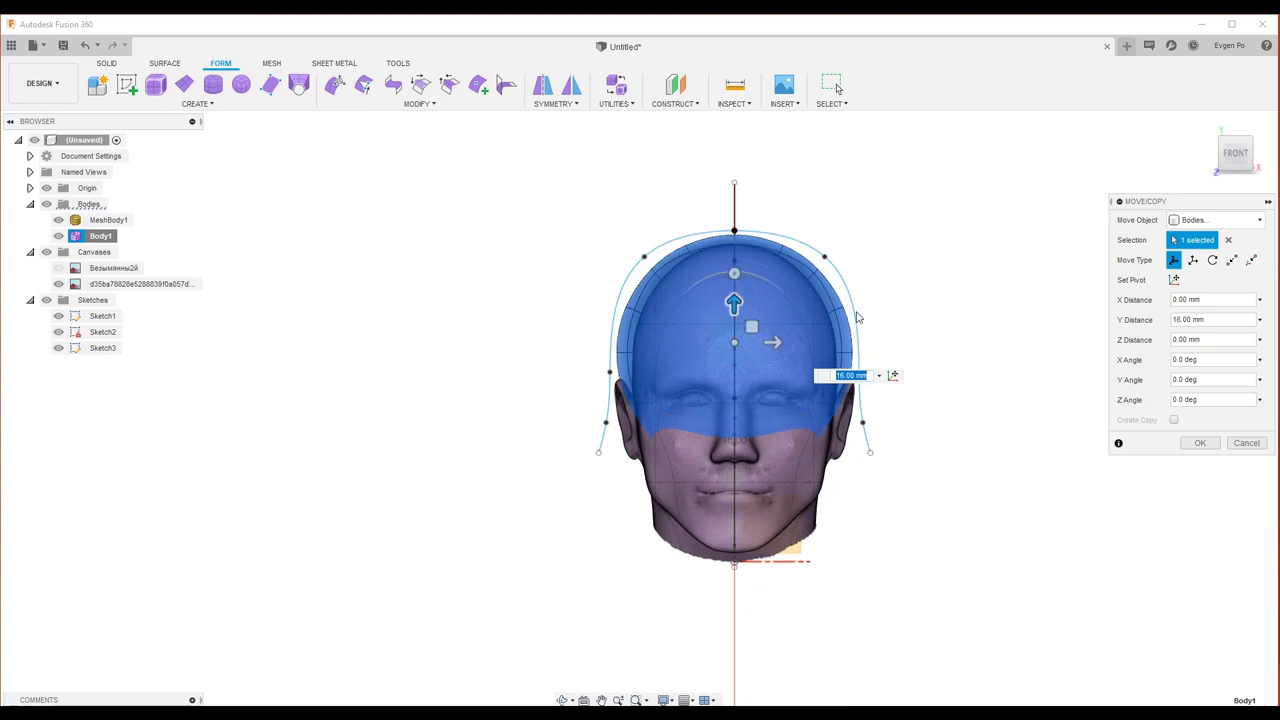
click(1205, 443)
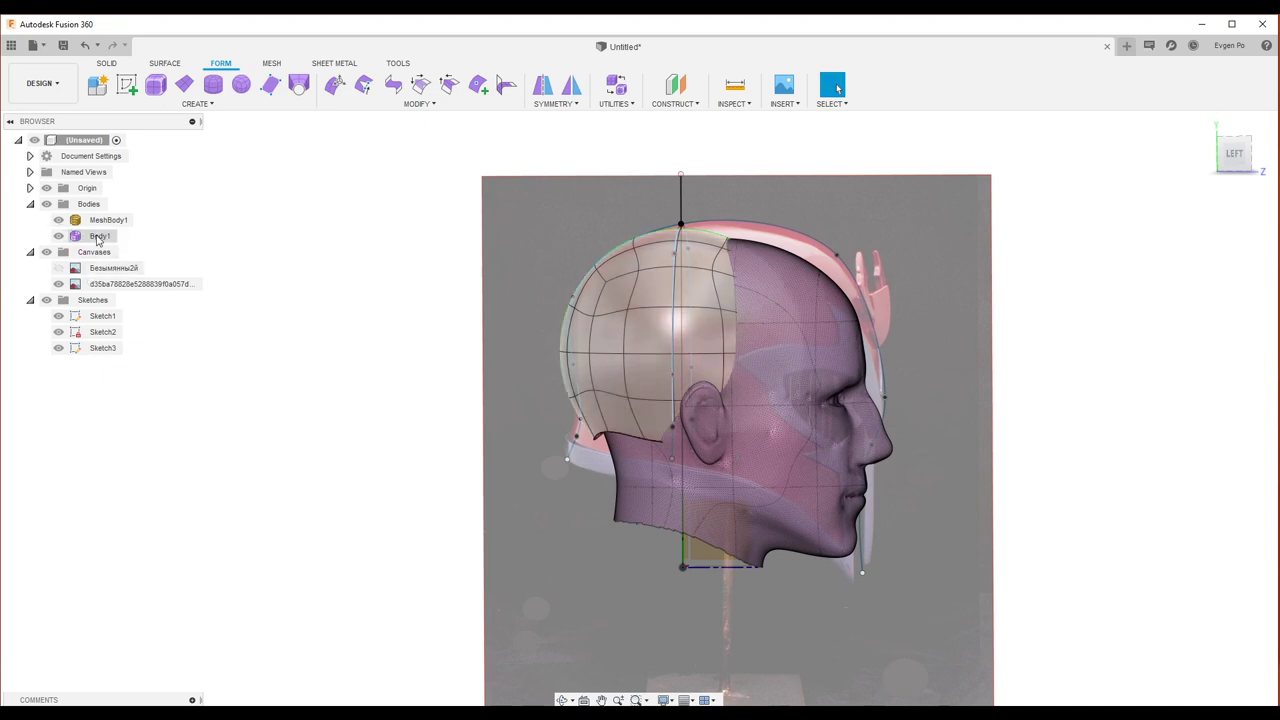
Step: Nudge Body1 slightly onto the crown and hide MeshBody1
right_click(97, 237)
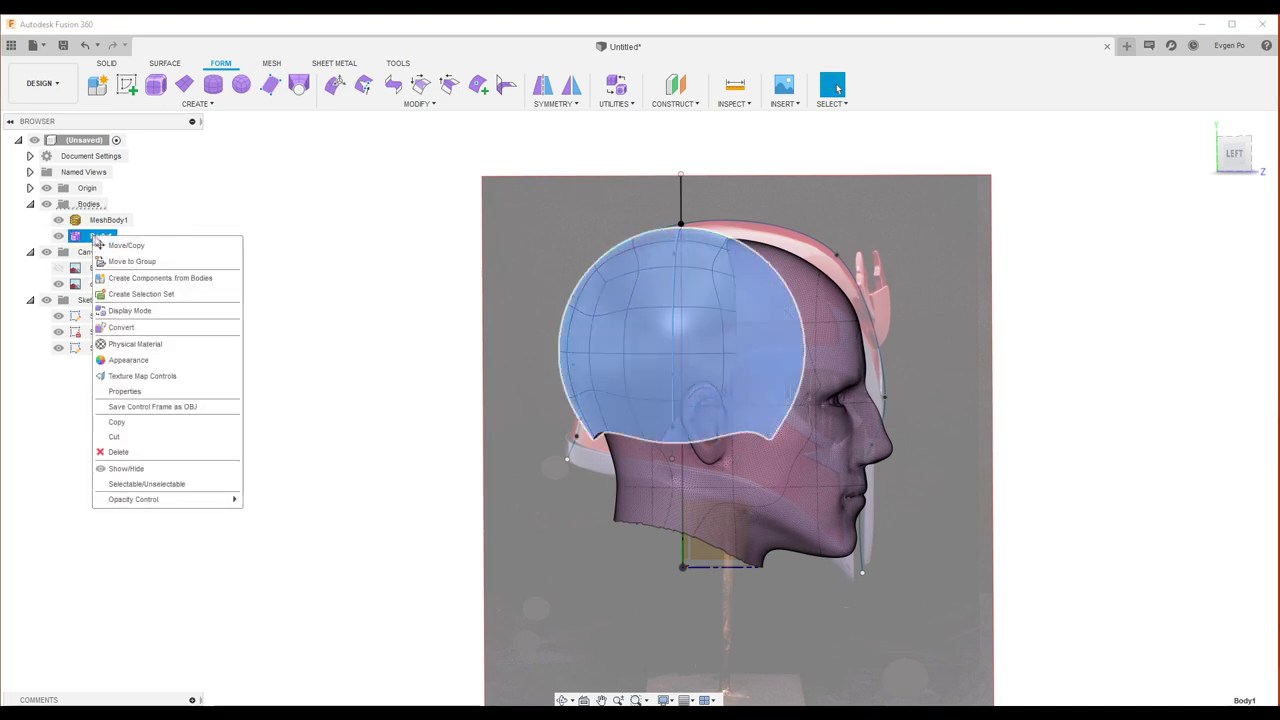
click(120, 245)
drag(699, 325, 718, 321)
click(1262, 443)
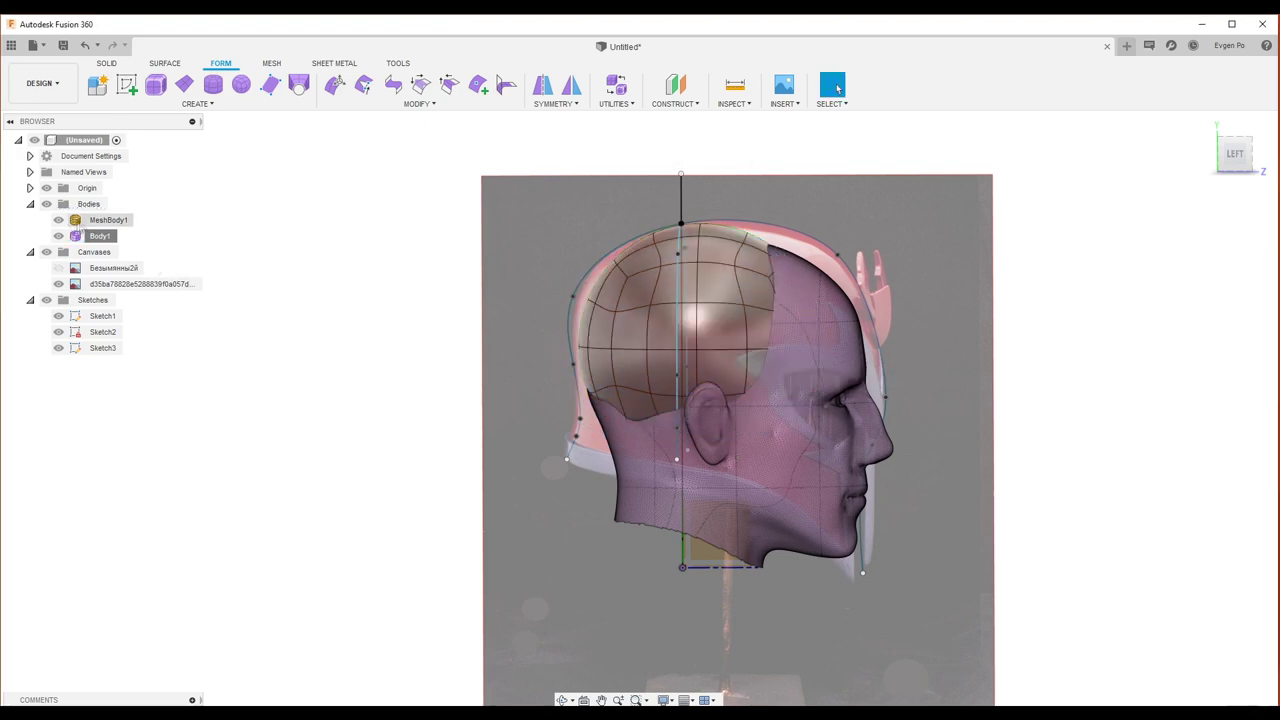
click(58, 219)
shift+middle_drag(240, 244, 300, 200)
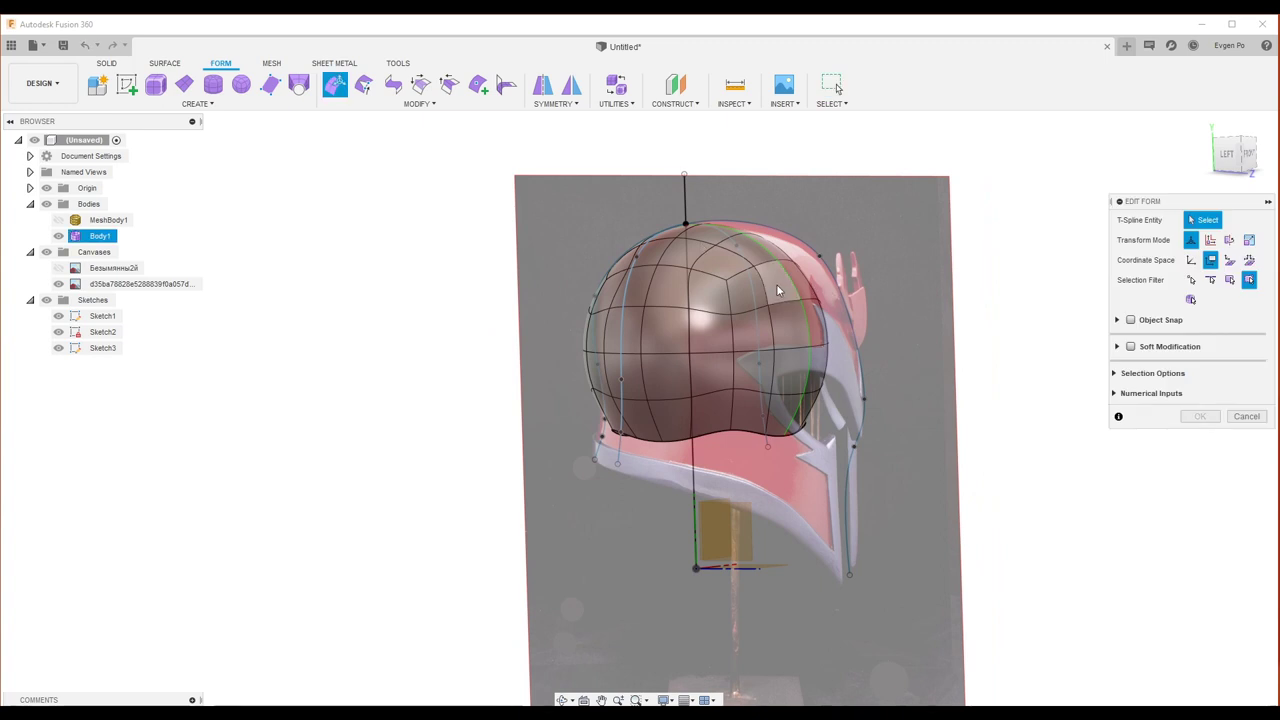
Step: Push four side faces of the dome out 4 mm with Soft Modification in Left view
click(776, 284)
shift+click(803, 336)
shift+click(790, 390)
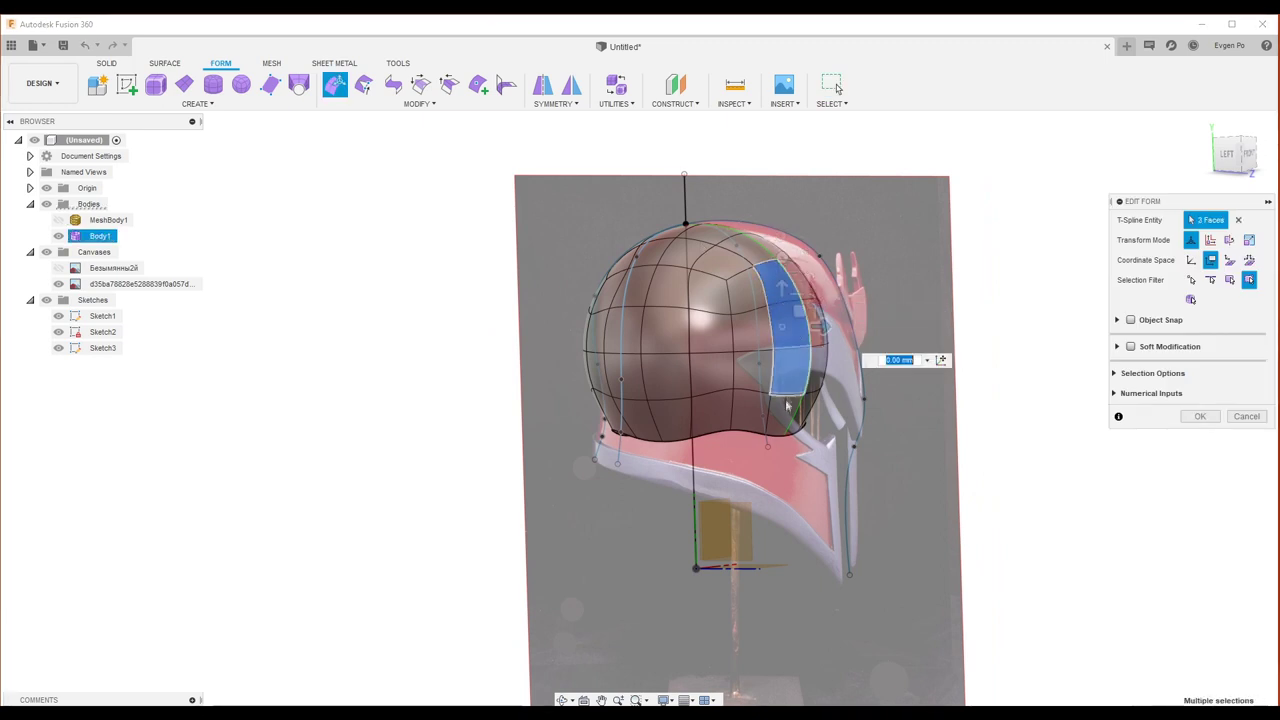
shift+click(755, 316)
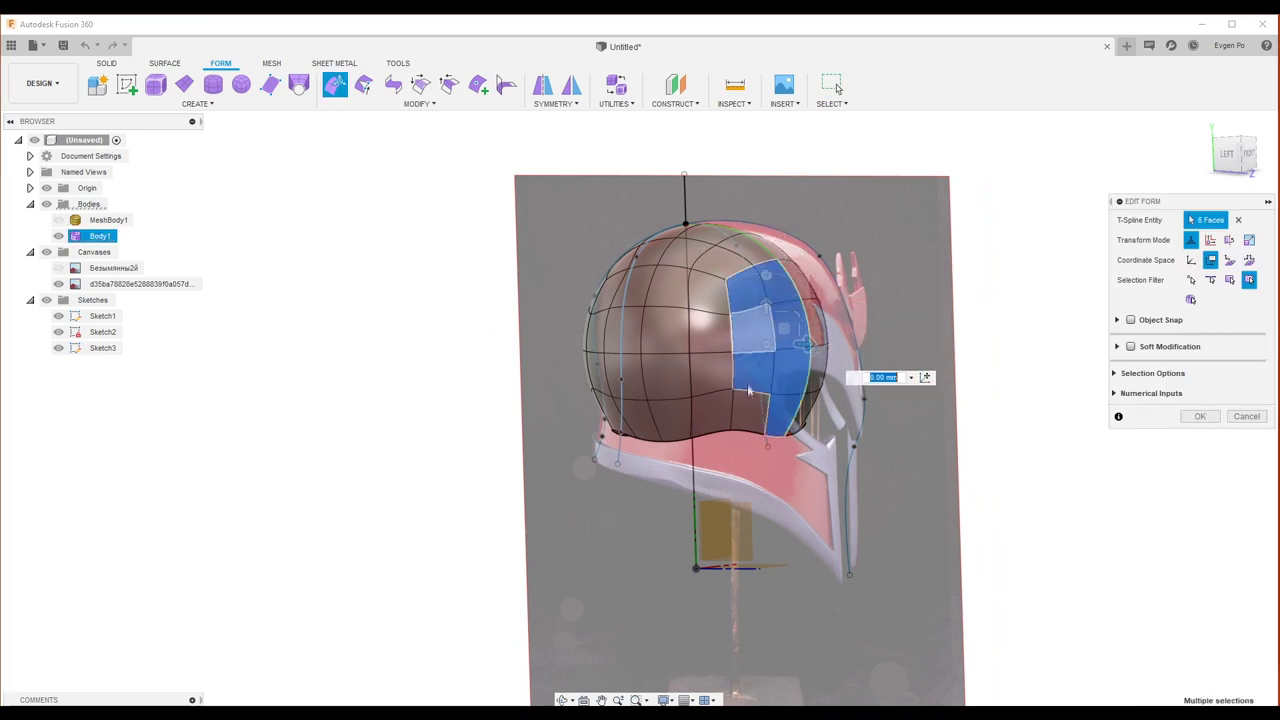
click(1130, 347)
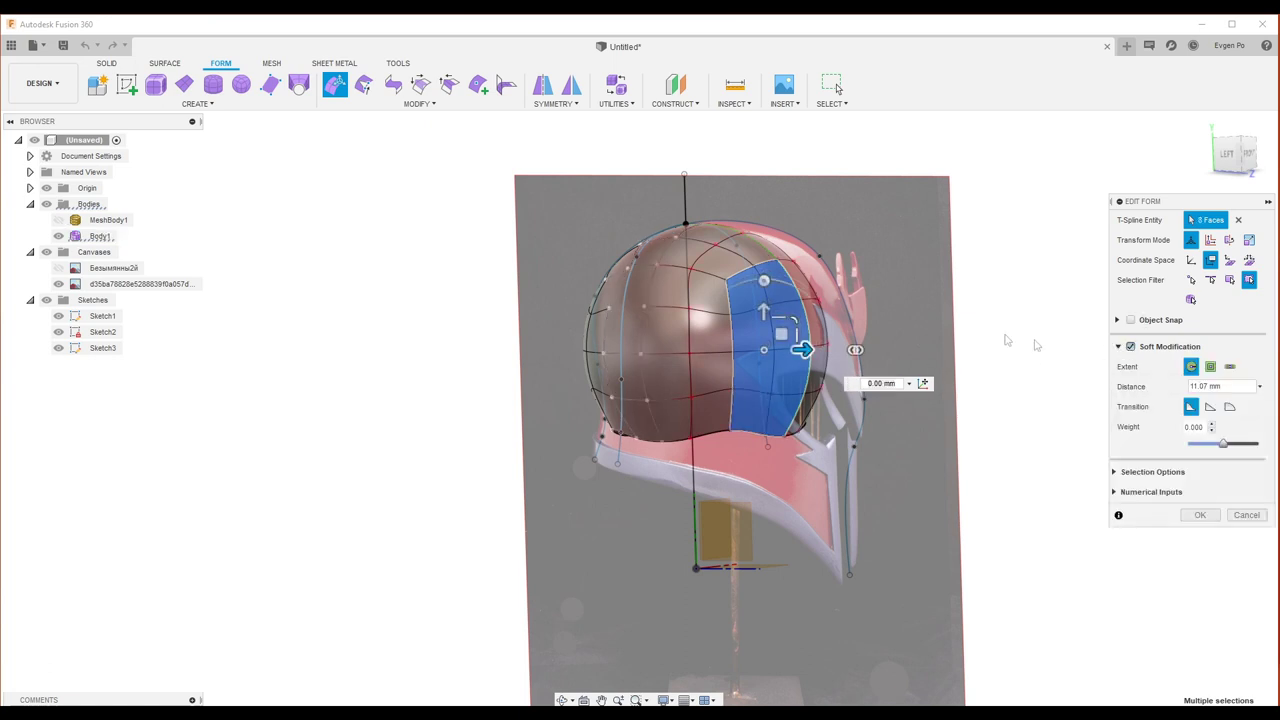
click(1227, 156)
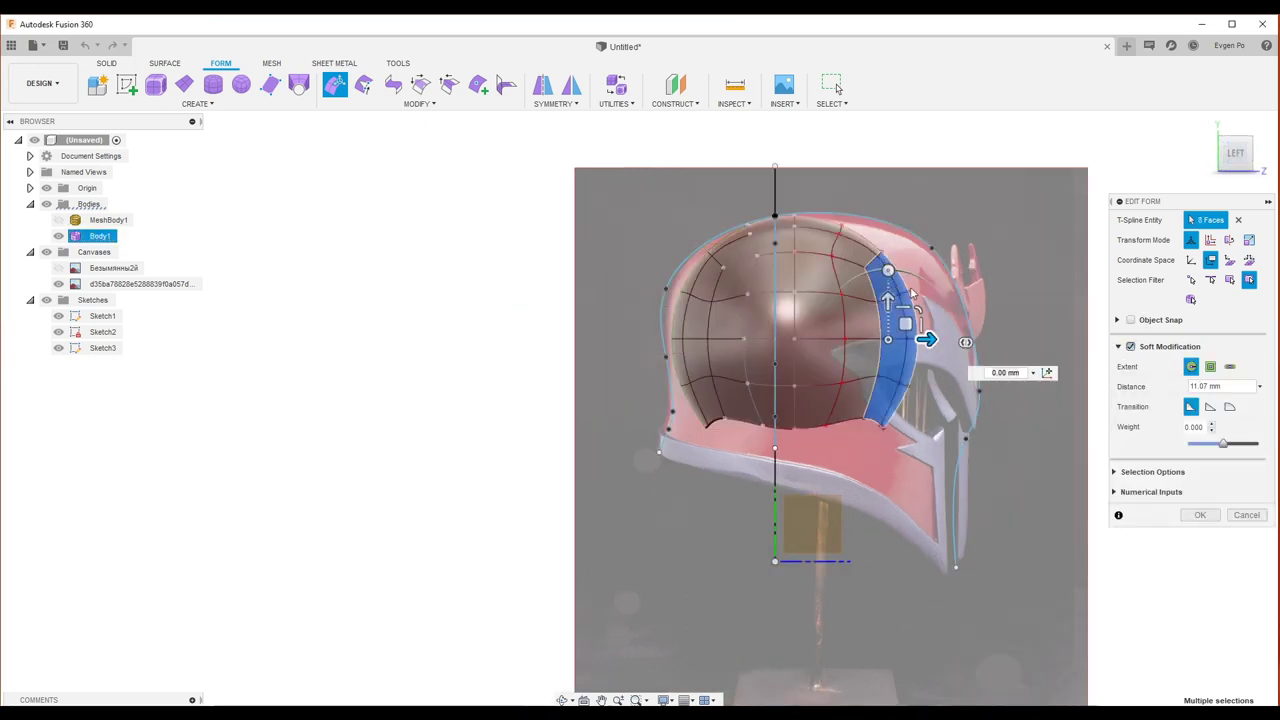
drag(928, 340, 986, 342)
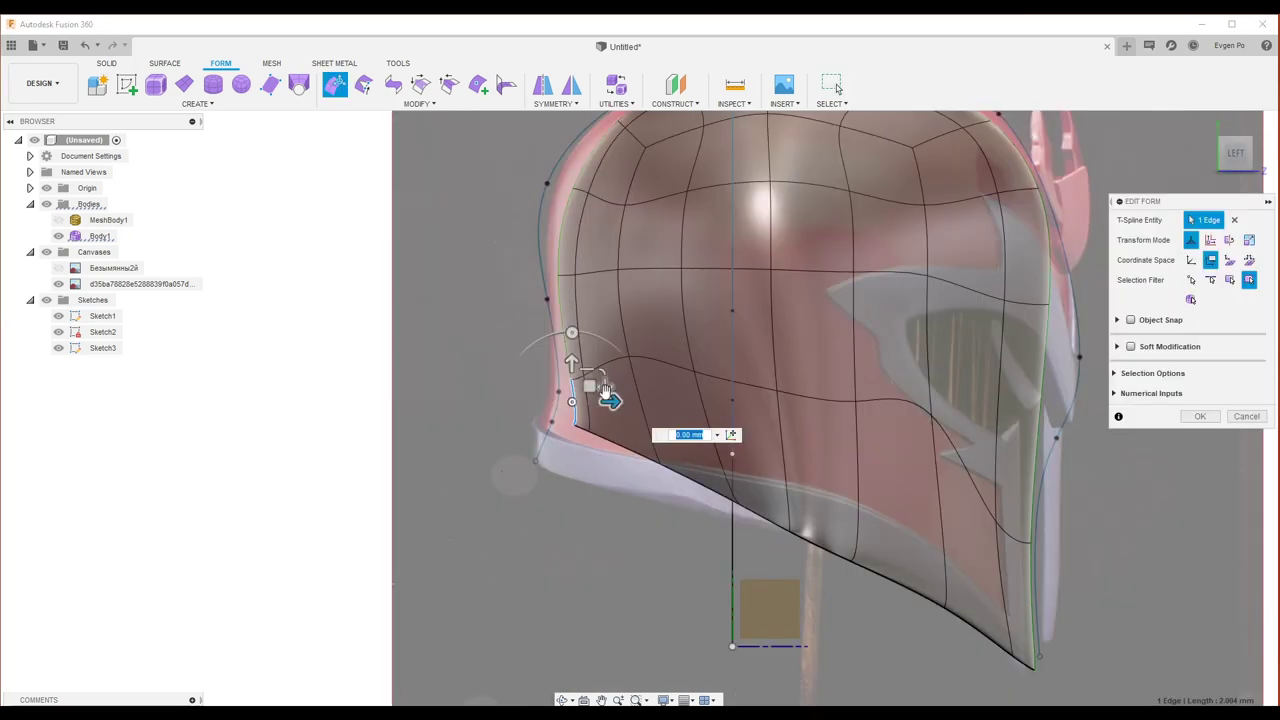
click(572, 245)
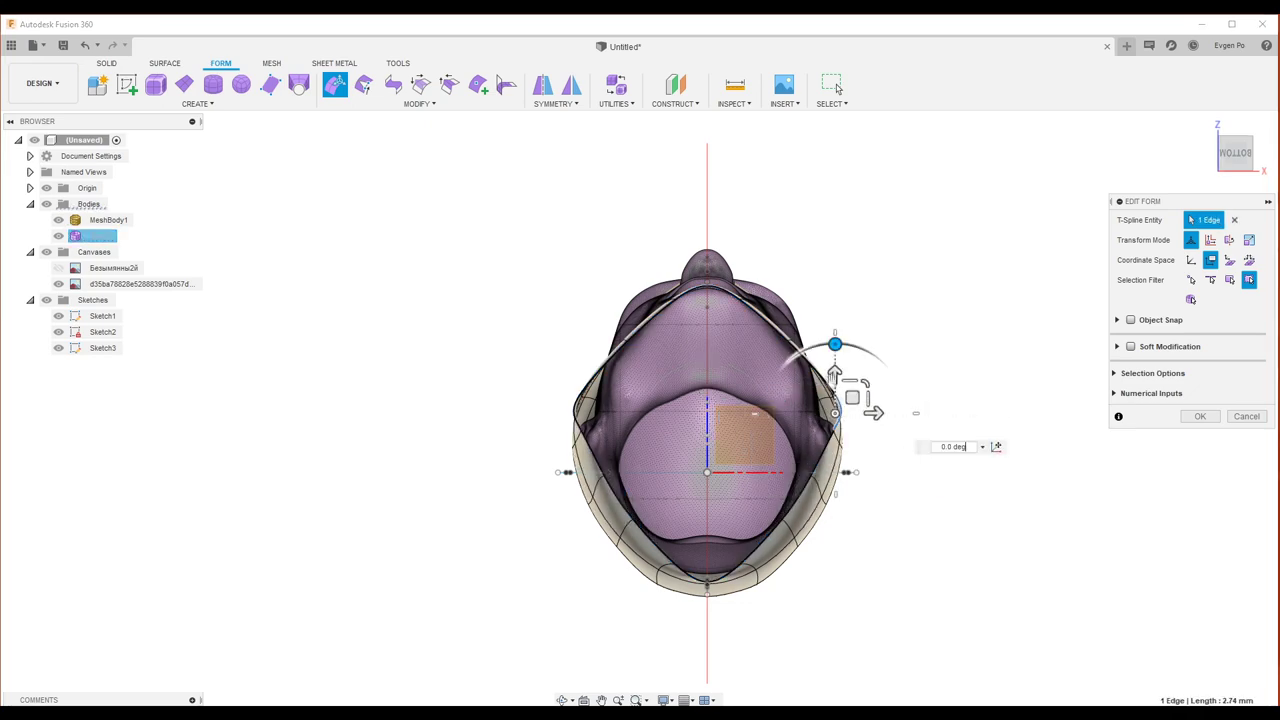
Step: Select the lower rim edge loop and a face at the back of the rim
scroll(864, 351, up, 5)
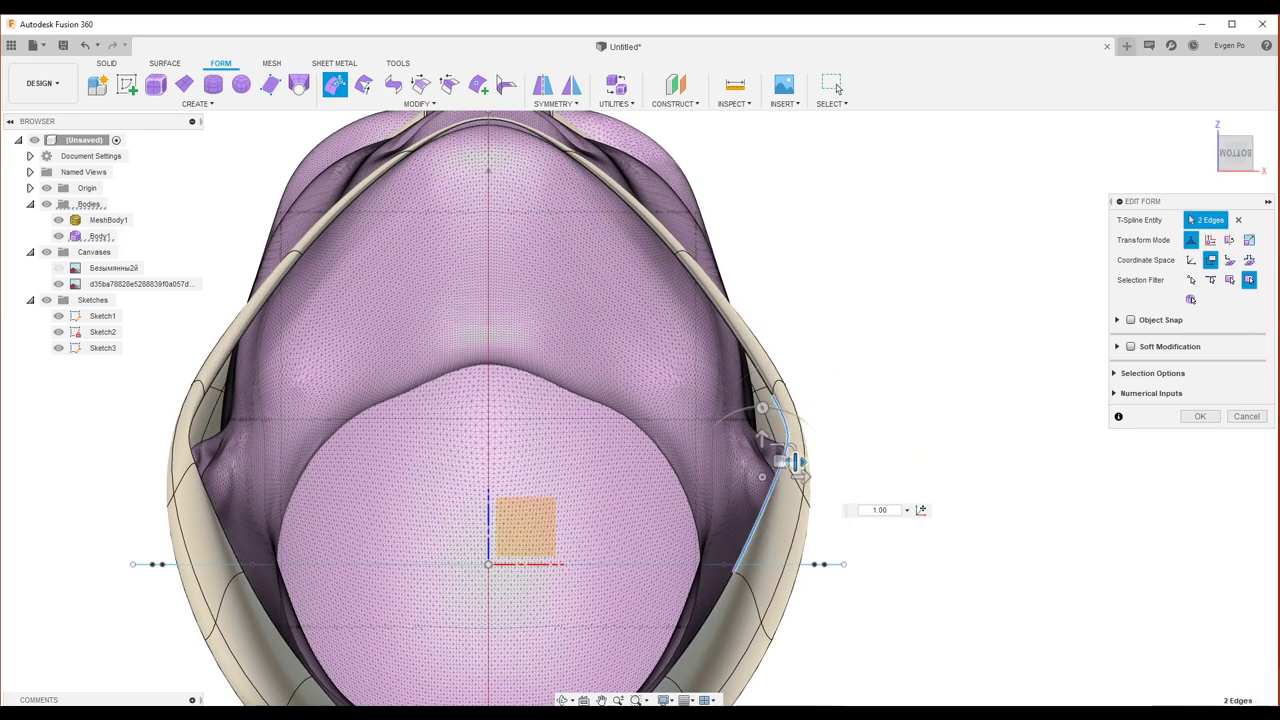
scroll(834, 480, down, 4)
click(685, 615)
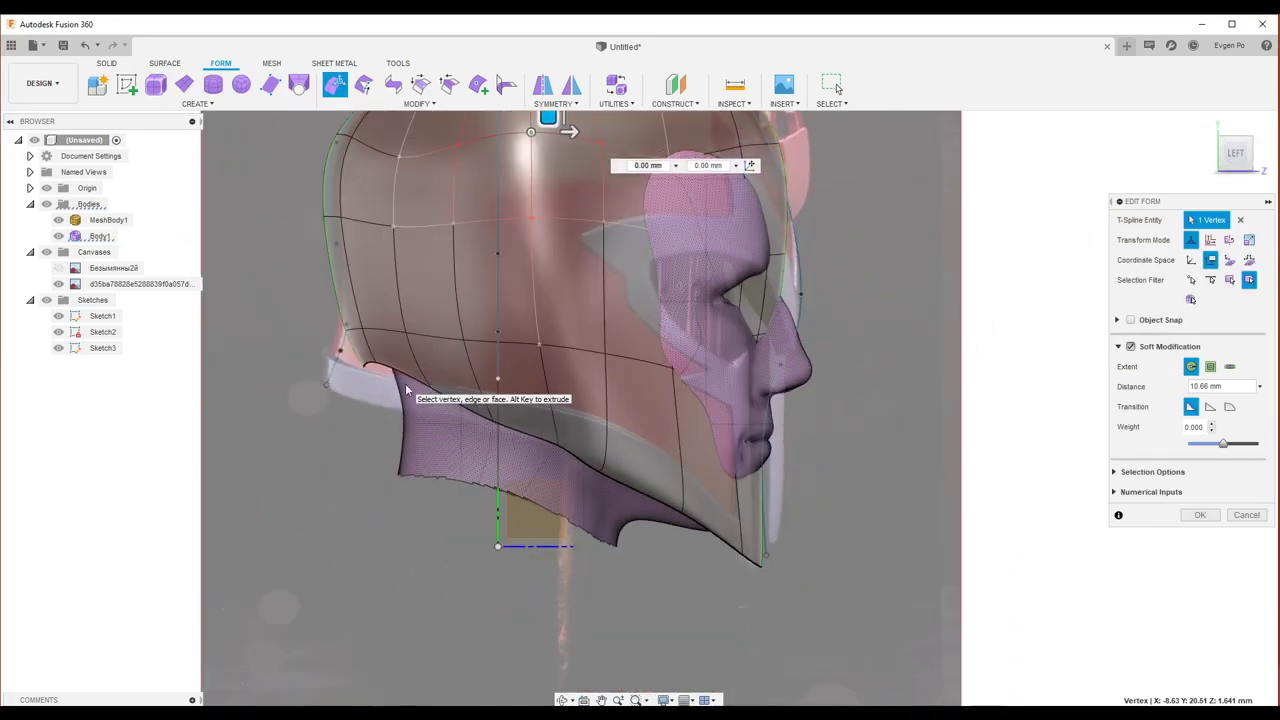
double_click(400, 392)
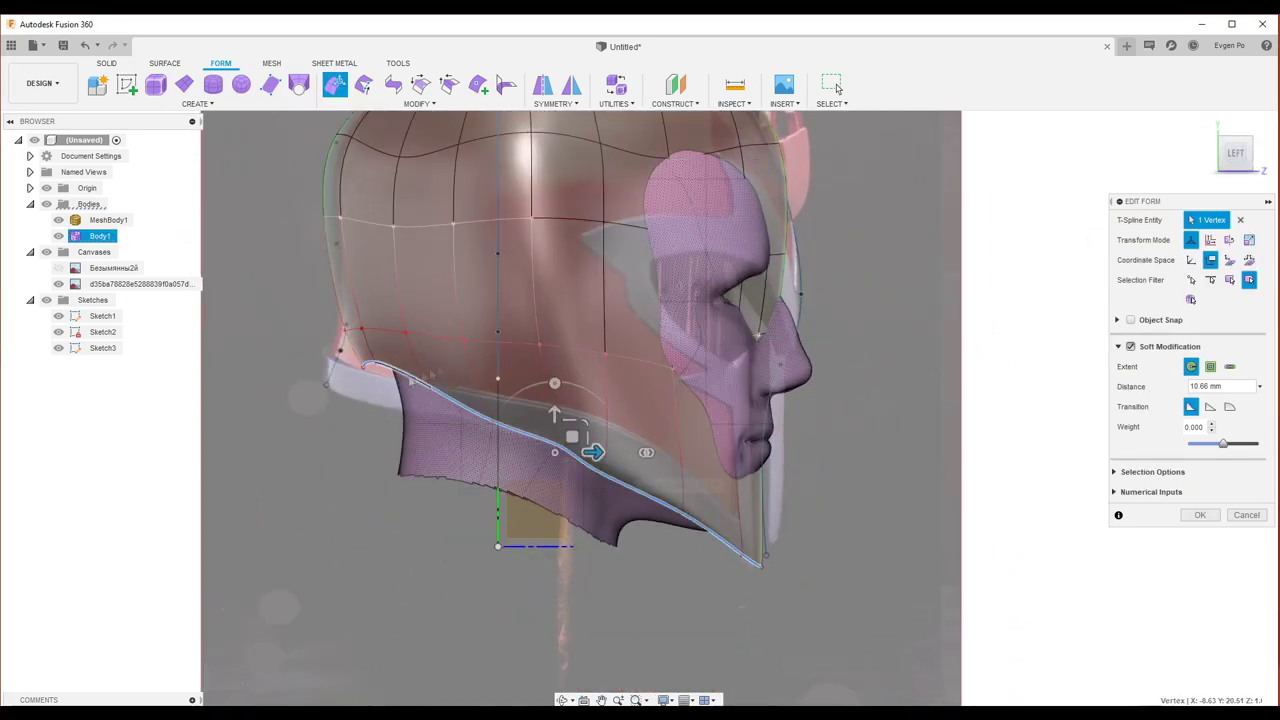
click(364, 385)
Step: Turn off Soft Modification and rotate two back rim faces down by 5 degrees
click(1130, 347)
drag(381, 304, 375, 327)
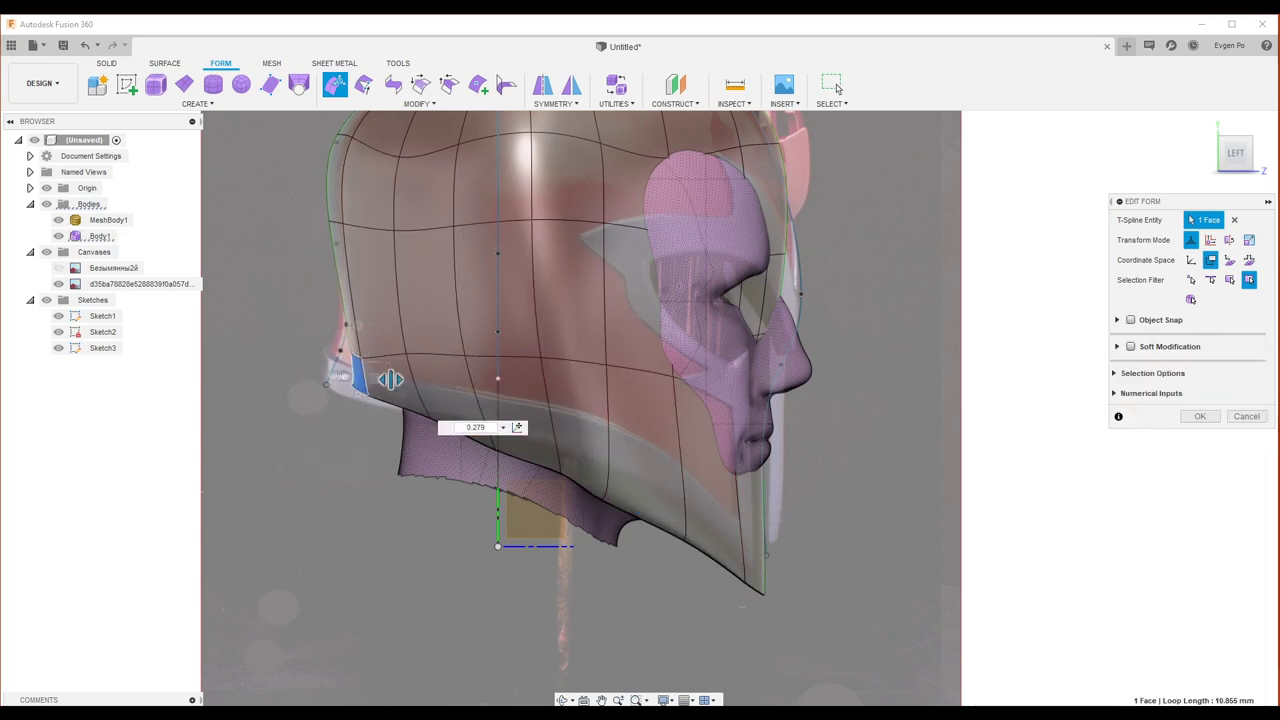
shift+click(398, 385)
drag(380, 304, 380, 312)
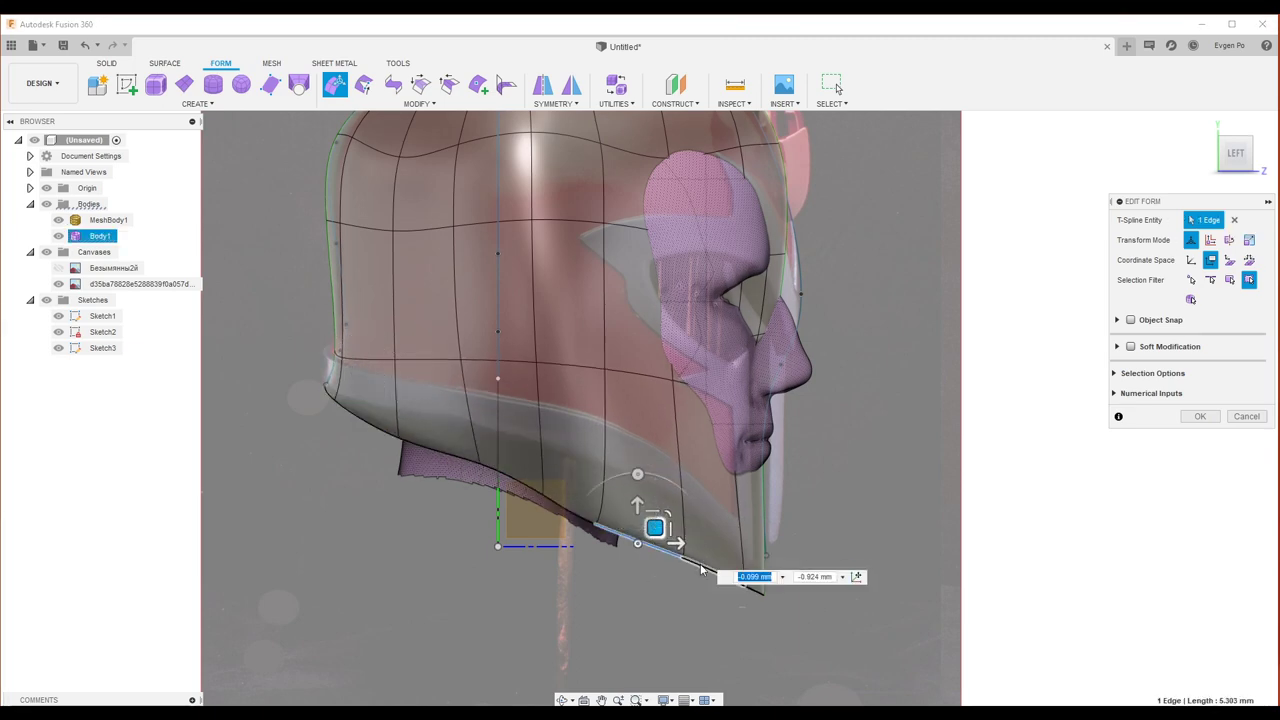
middle_drag(702, 568, 644, 517)
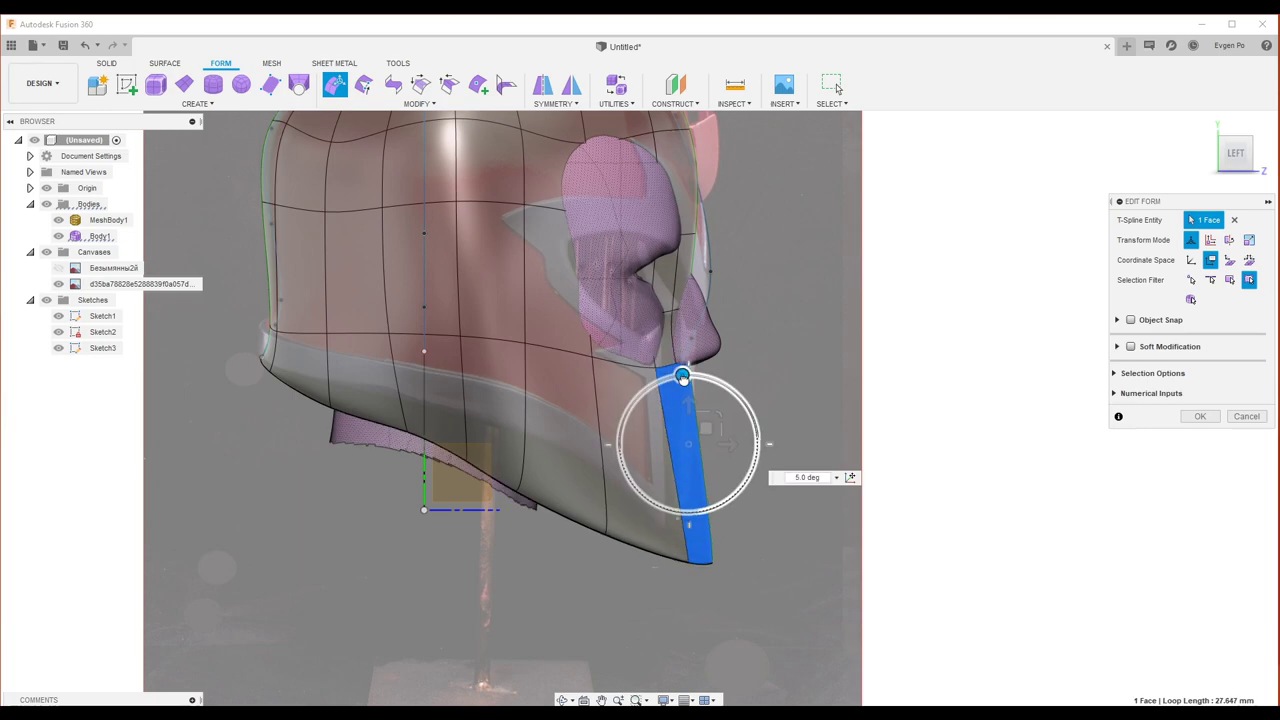
Step: Turn on snapping, check the shell from above, below and the side, then finish Edit Form
scroll(713, 431, up, 2)
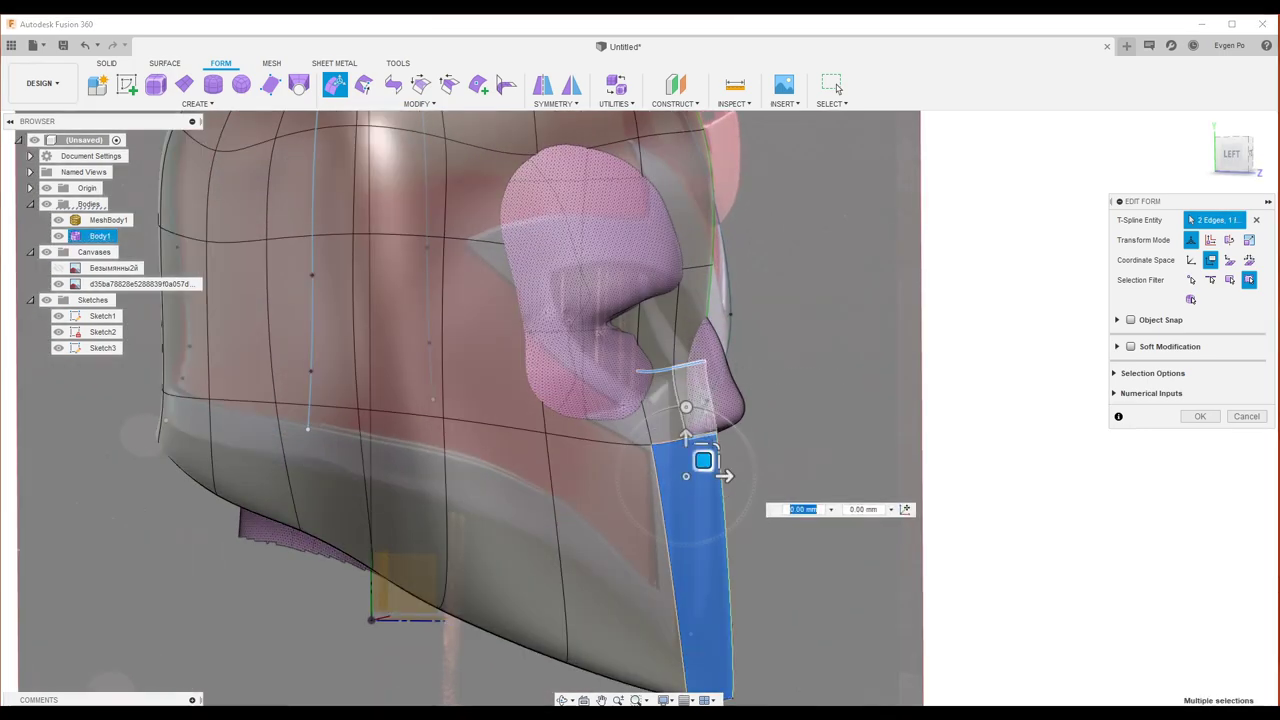
scroll(697, 369, up, 3)
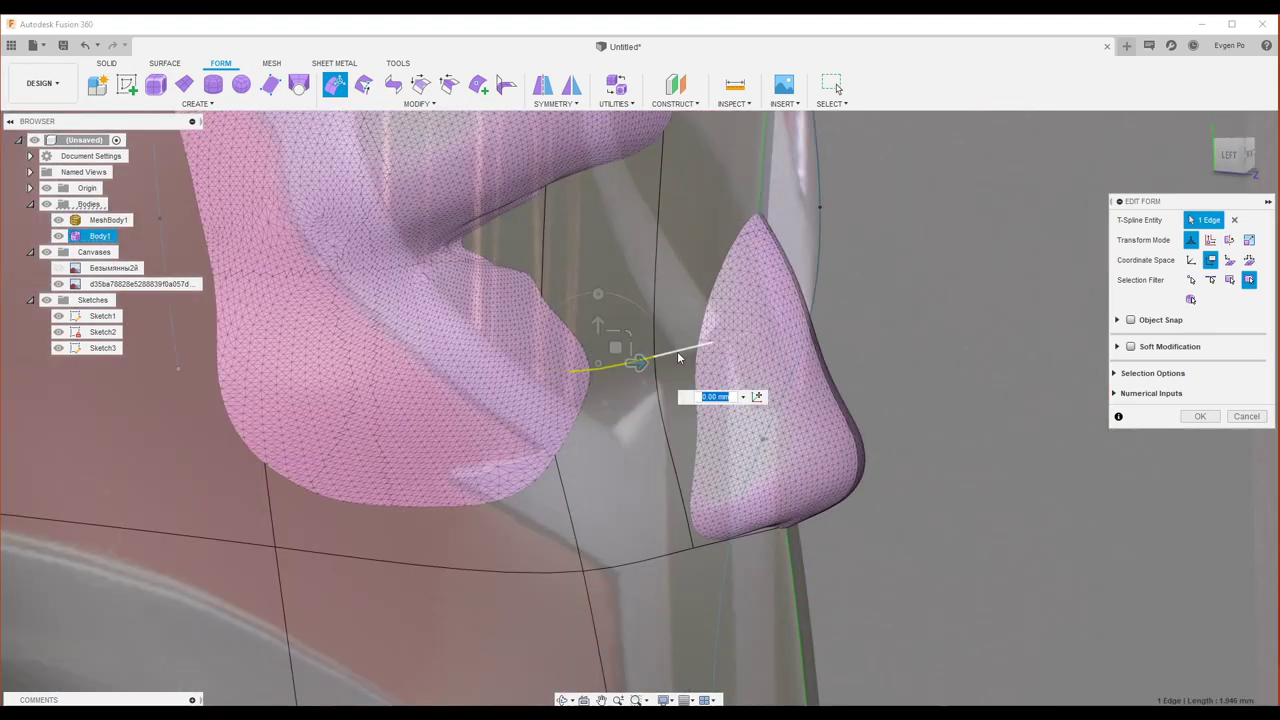
mouse_move(697, 369)
shift+middle_down()
mouse_move(627, 379)
mouse_move(605, 490)
shift+middle_up()
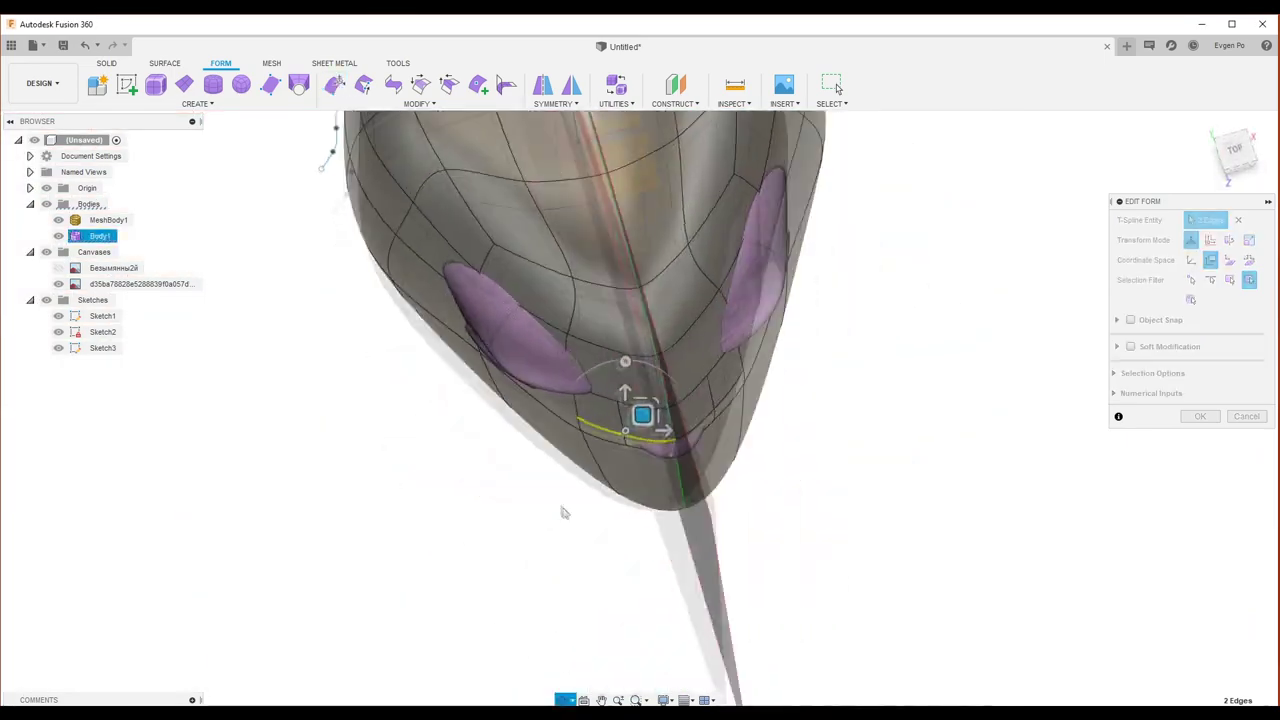
scroll(541, 421, up, 3)
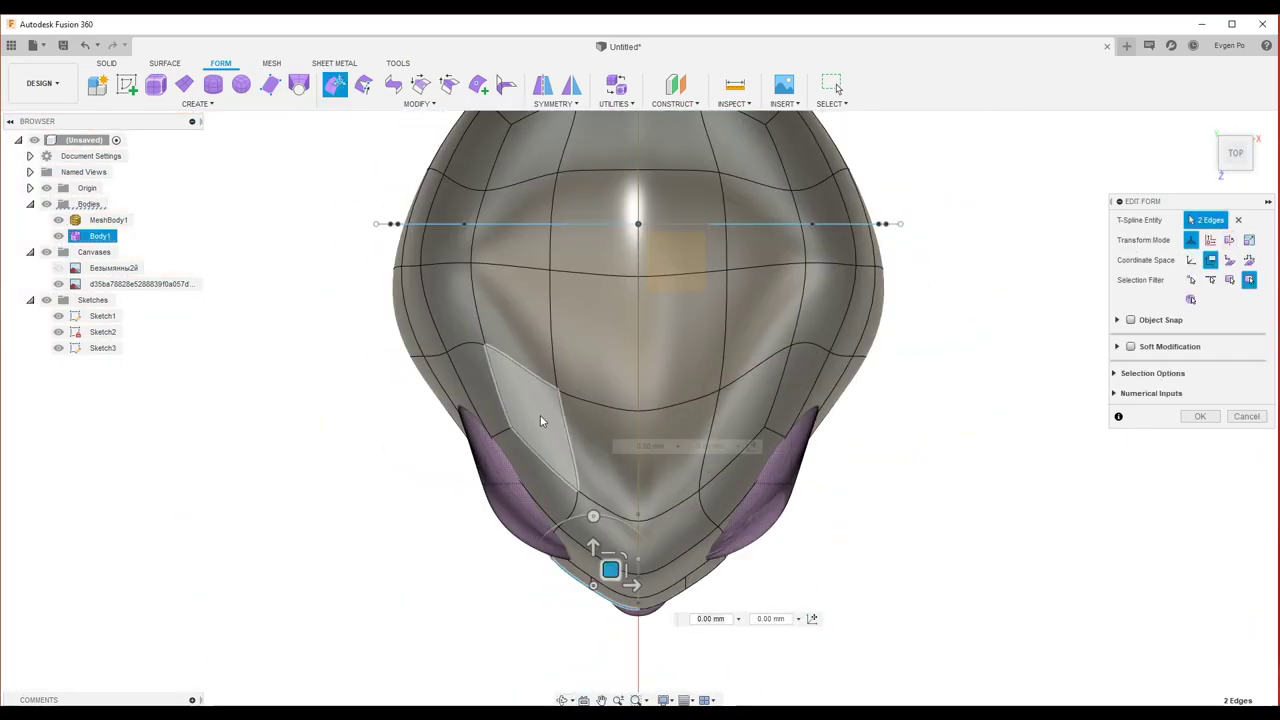
click(1130, 319)
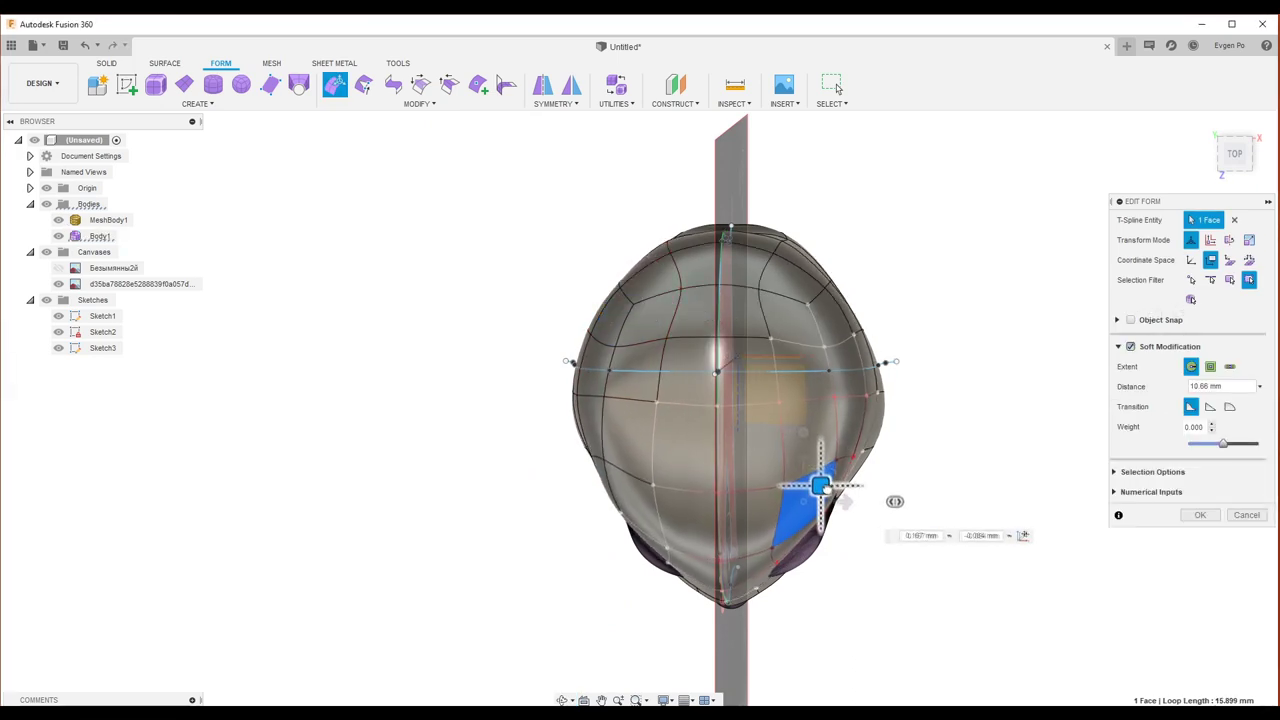
mouse_move(643, 403)
shift+middle_down()
mouse_move(735, 311)
mouse_move(668, 300)
shift+middle_up()
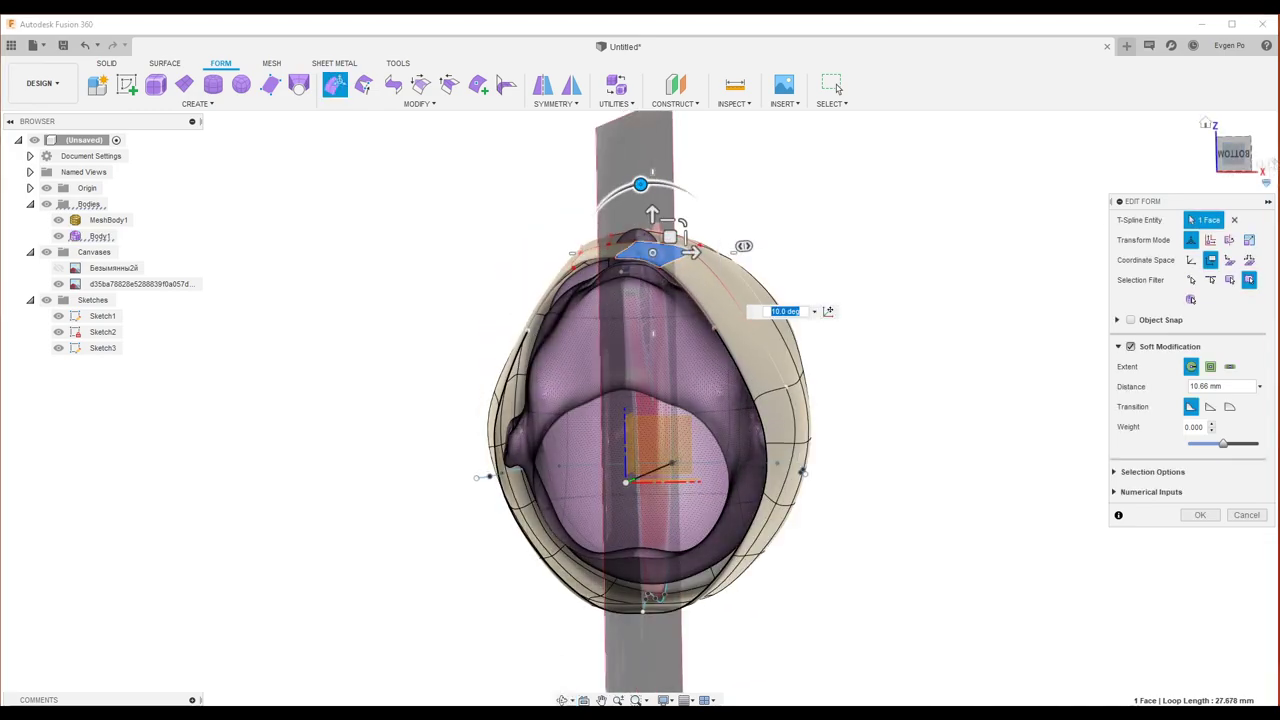
shift+middle_drag(680, 225, 690, 235)
scroll(702, 246, up, 3)
mouse_move(792, 271)
shift+middle_down()
mouse_move(660, 354)
mouse_move(697, 655)
shift+middle_up()
click(1190, 512)
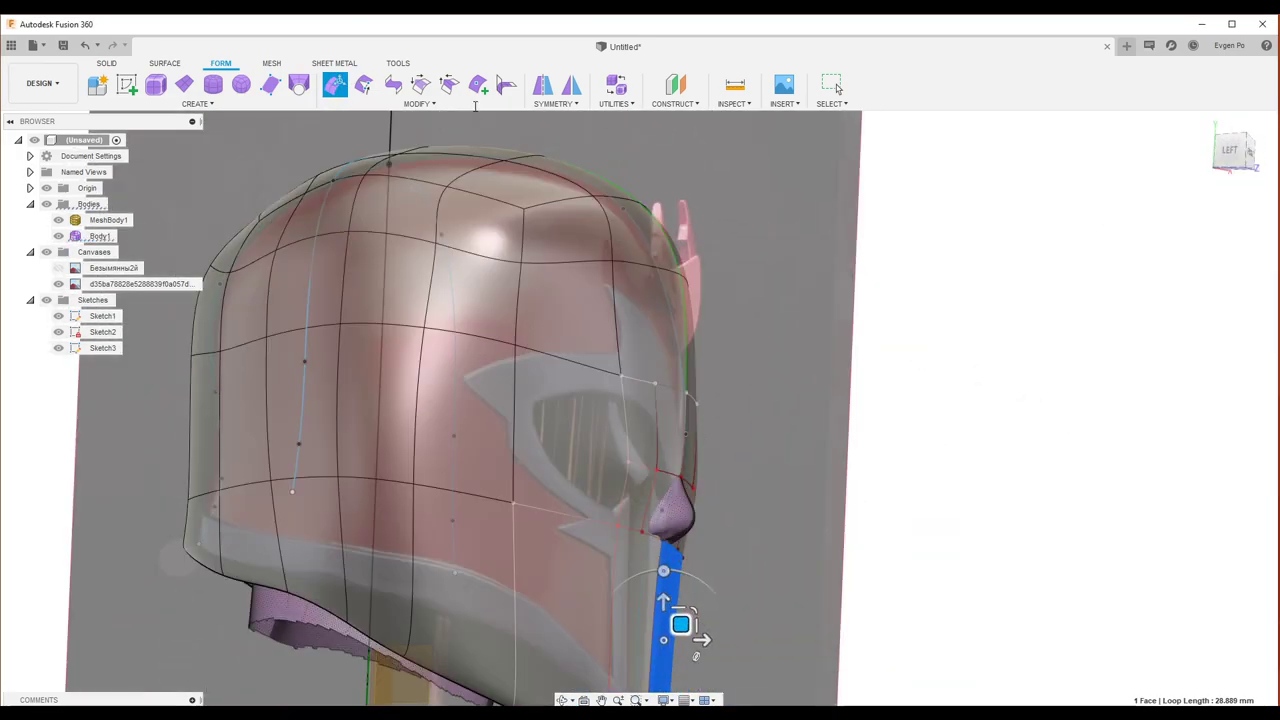
Step: Interpolate Body1 toward its surface points
click(461, 104)
click(380, 428)
click(586, 277)
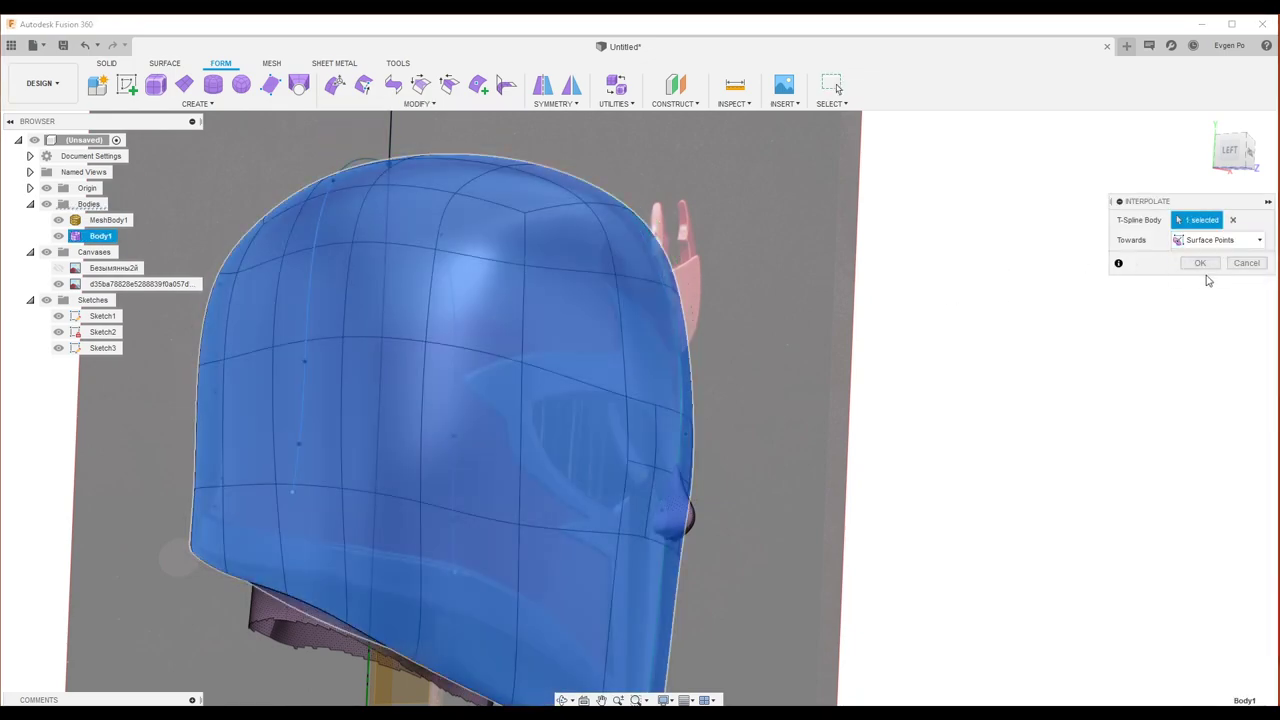
click(1205, 270)
scroll(1034, 351, down, 2)
Step: Re-enter Edit Form on the shell to reshape its lower back rim faces
mouse_move(1034, 351)
shift+middle_down()
mouse_move(811, 271)
mouse_move(895, 286)
shift+middle_up()
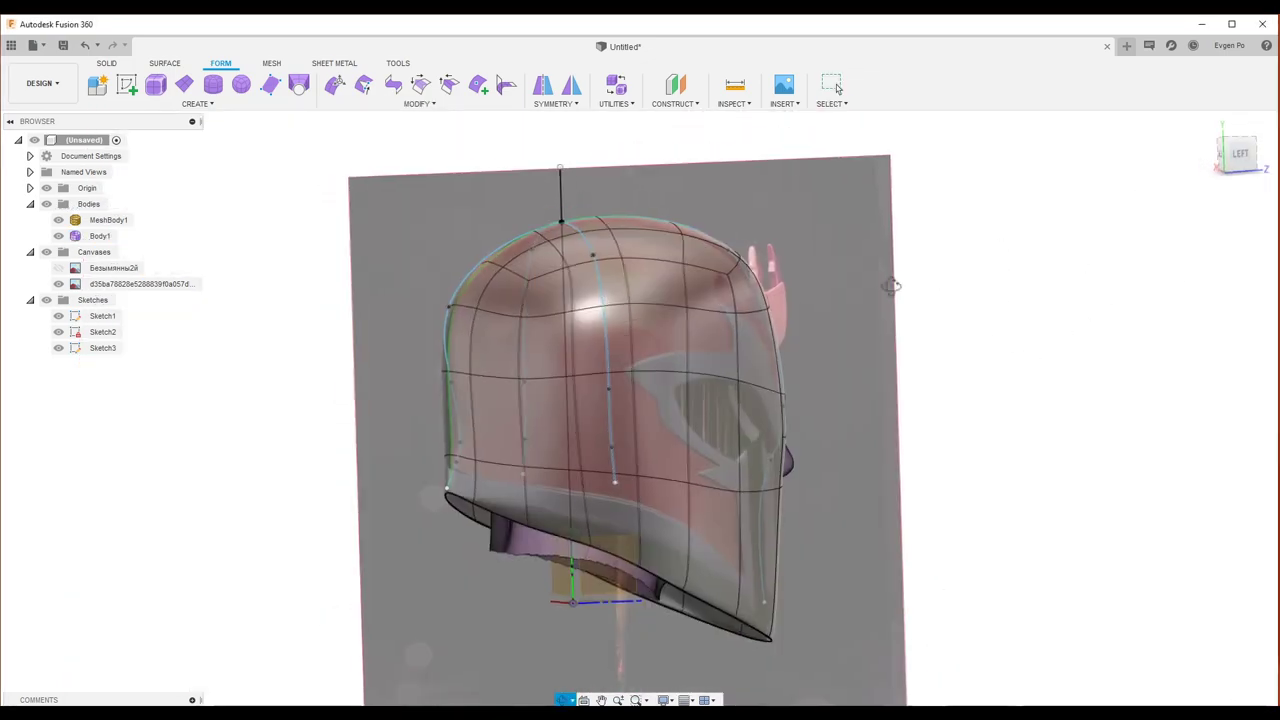
double_click(466, 352)
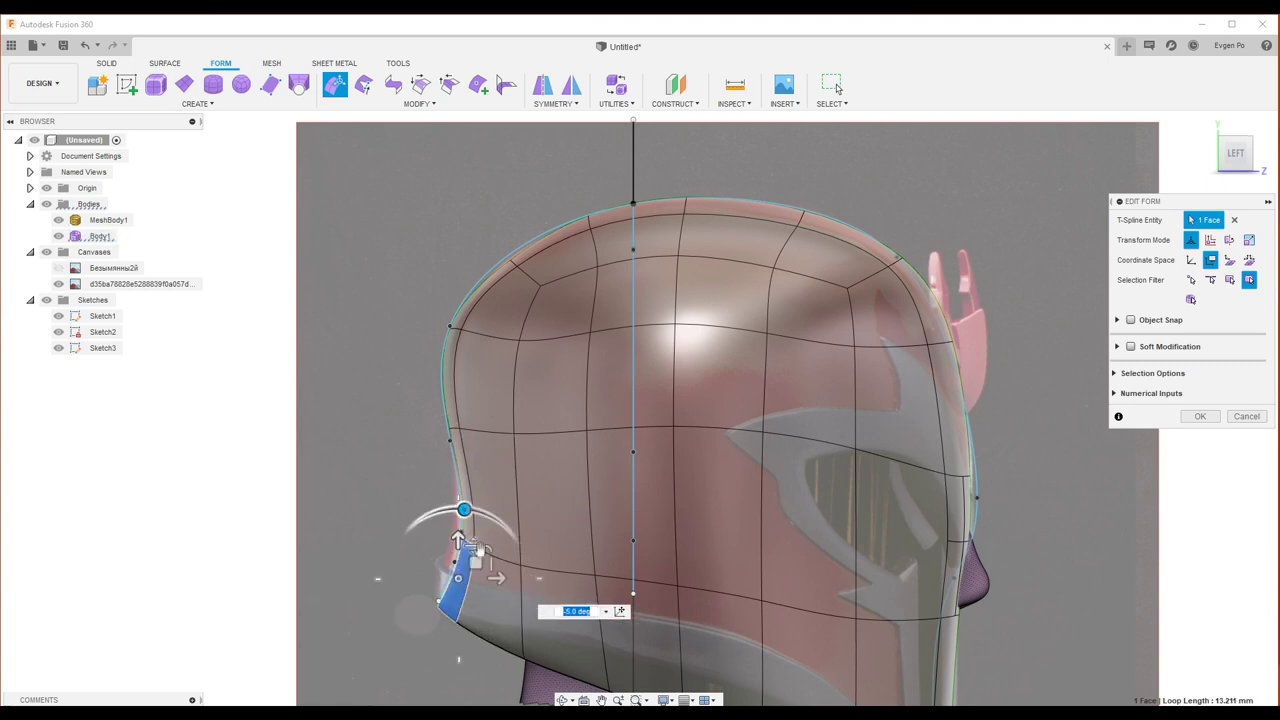
scroll(695, 644, down, 3)
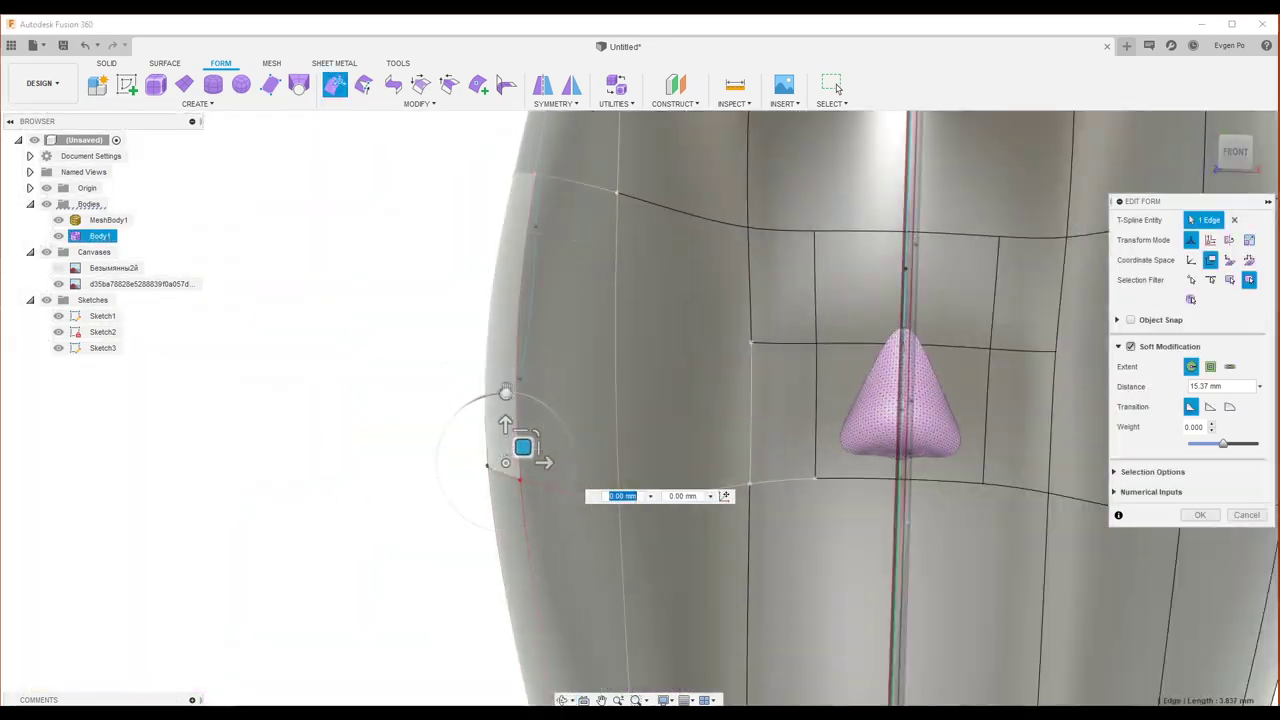
Step: Push the helmet's left face strip to round the side, with Soft Modification off
scroll(483, 423, down, 5)
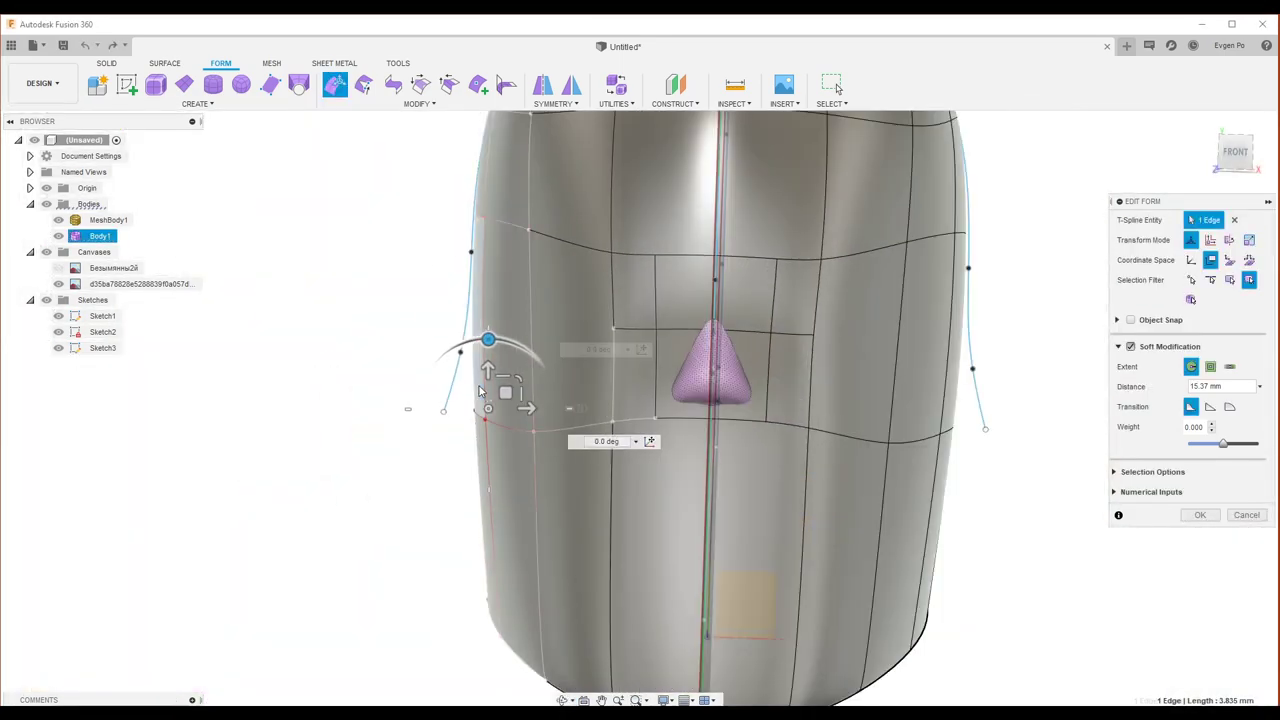
click(466, 370)
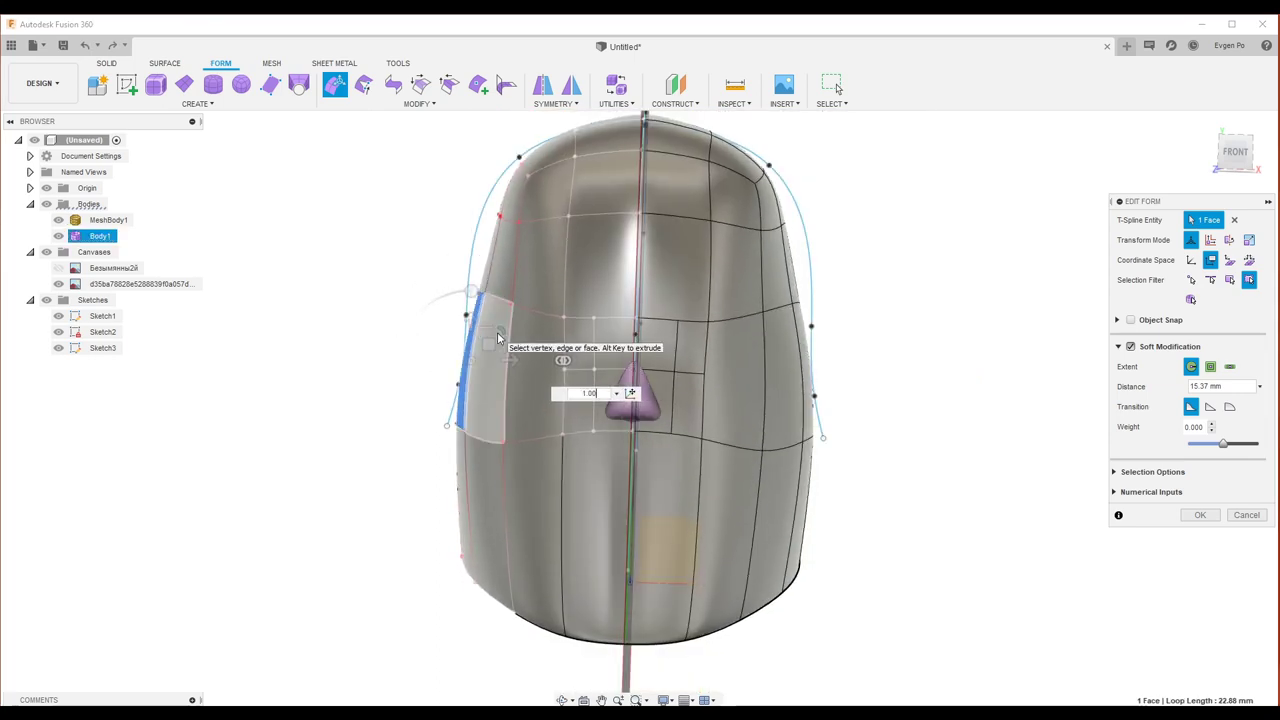
drag(498, 338, 504, 341)
click(1130, 346)
scroll(482, 352, up, 2)
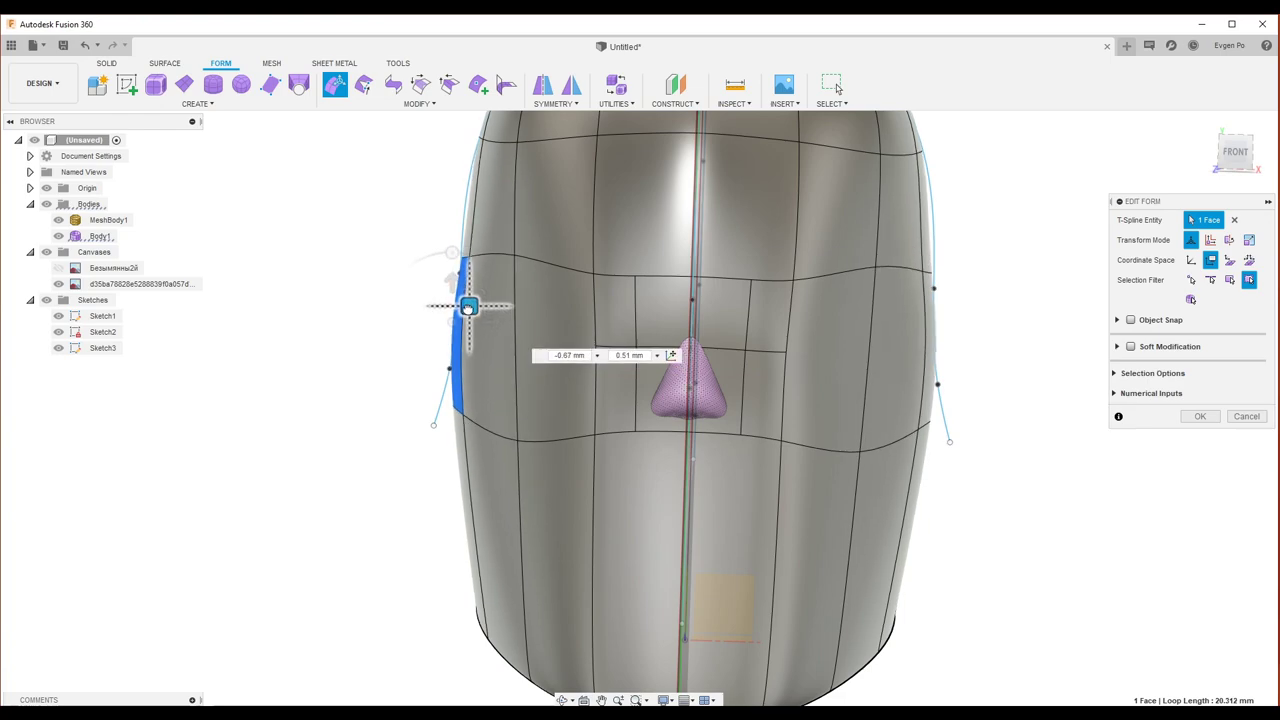
drag(468, 307, 485, 437)
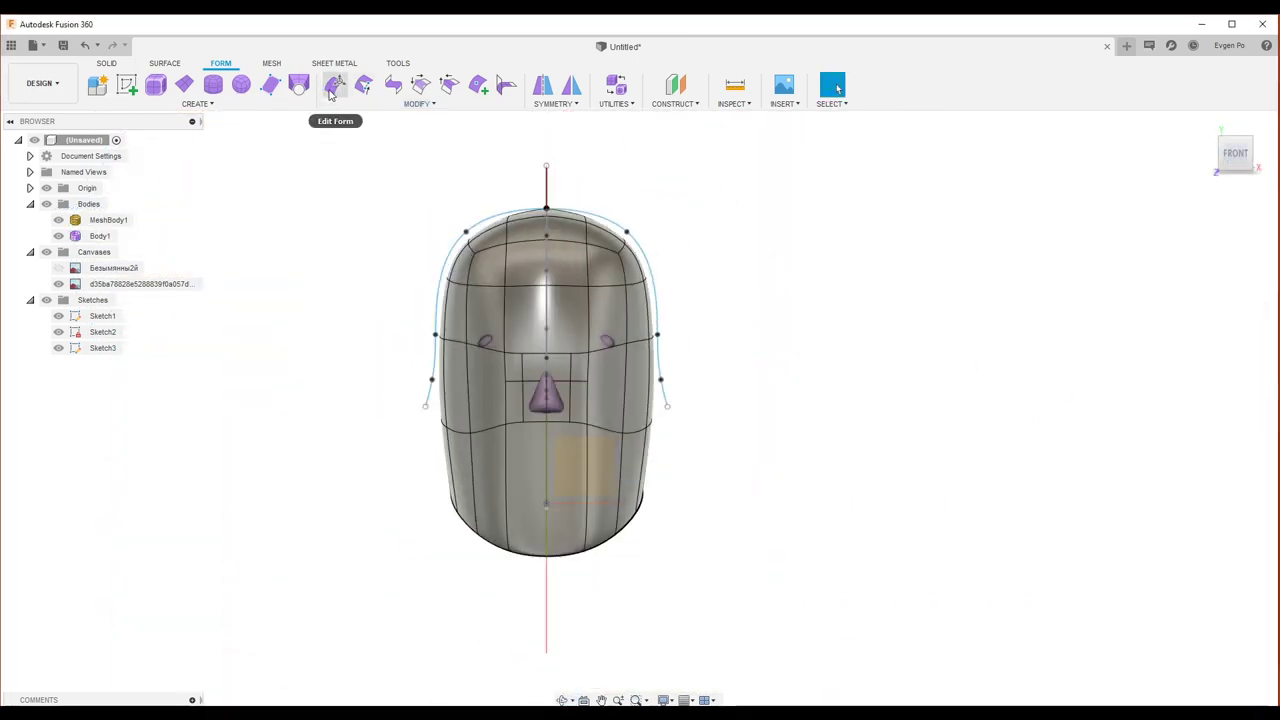
Step: Scale the 16-edge bottom loop to 1.32 and nudge the front rim edges
click(333, 88)
scroll(470, 240, up, 3)
scroll(463, 238, up, 3)
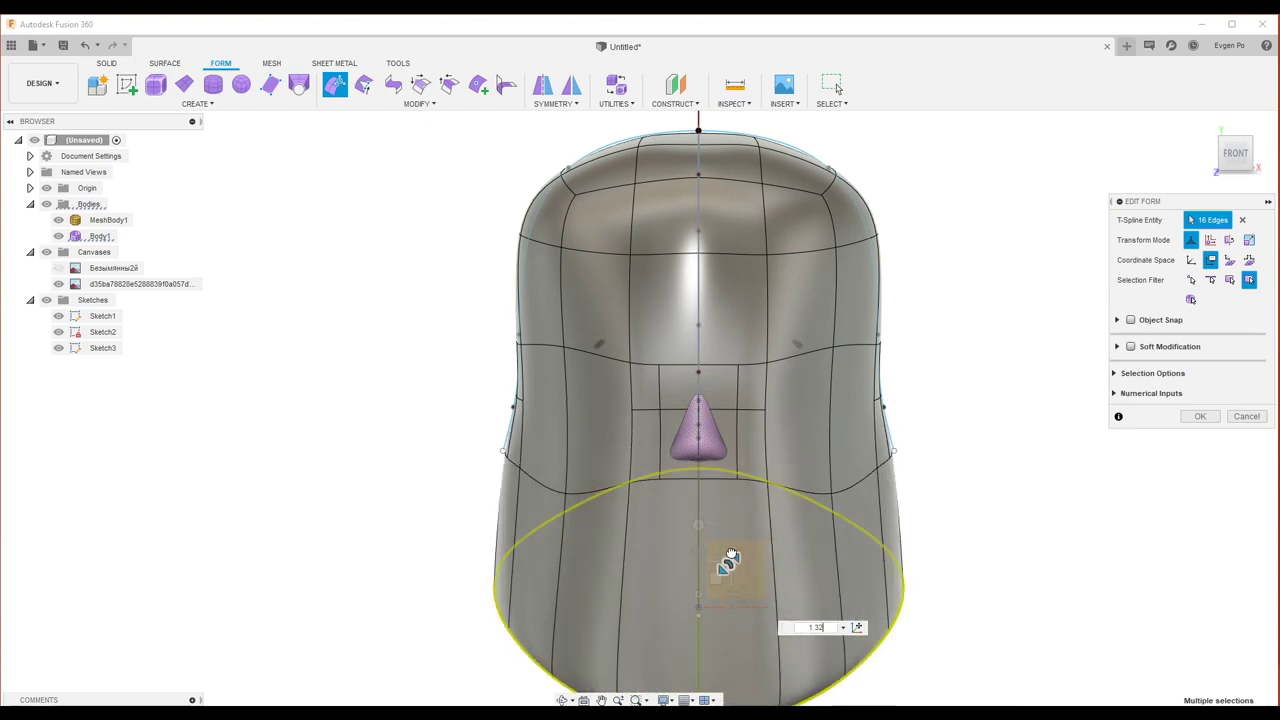
shift+middle_drag(733, 553, 509, 418)
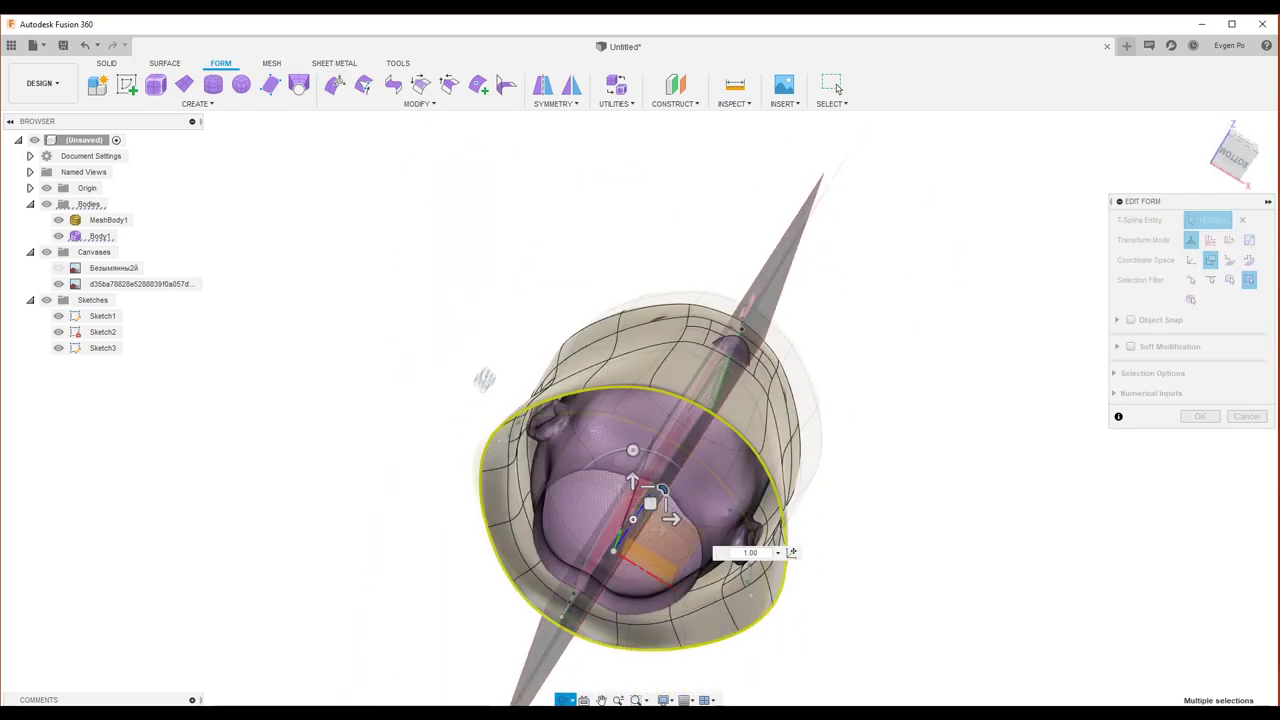
mouse_move(509, 418)
shift+middle_down()
mouse_move(540, 300)
mouse_move(496, 378)
mouse_move(510, 470)
shift+middle_up()
click(510, 470)
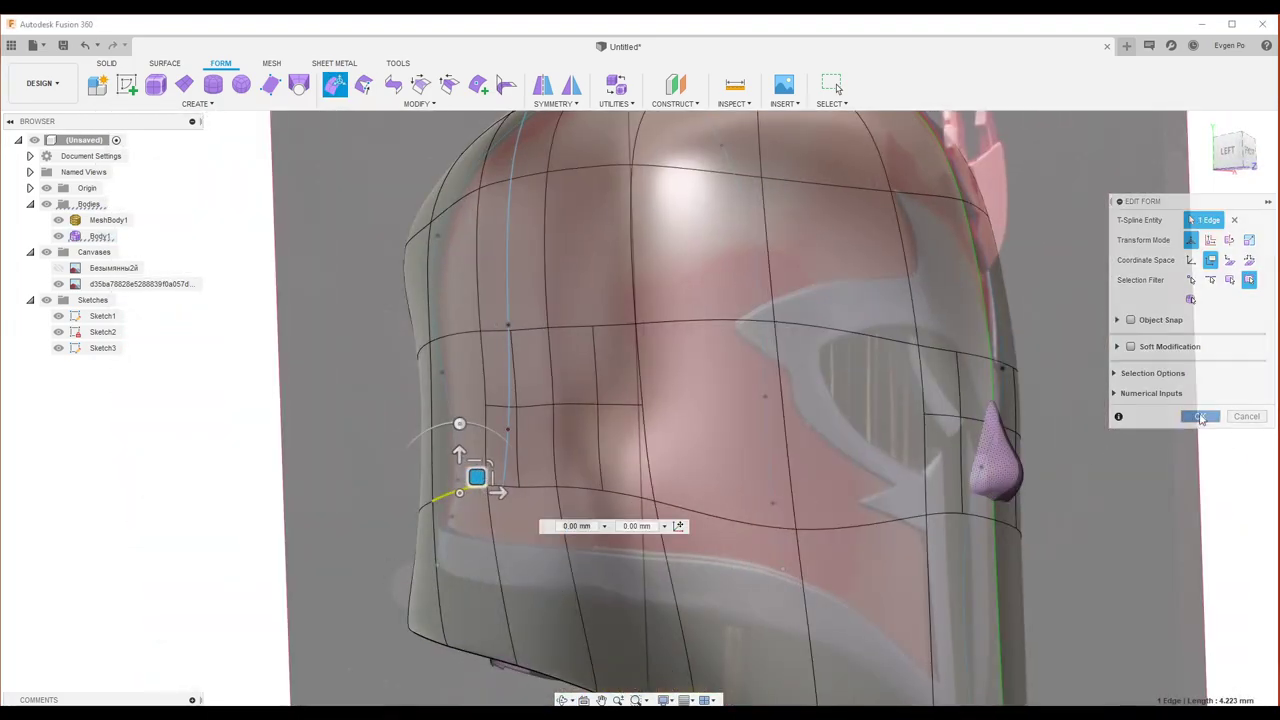
click(836, 87)
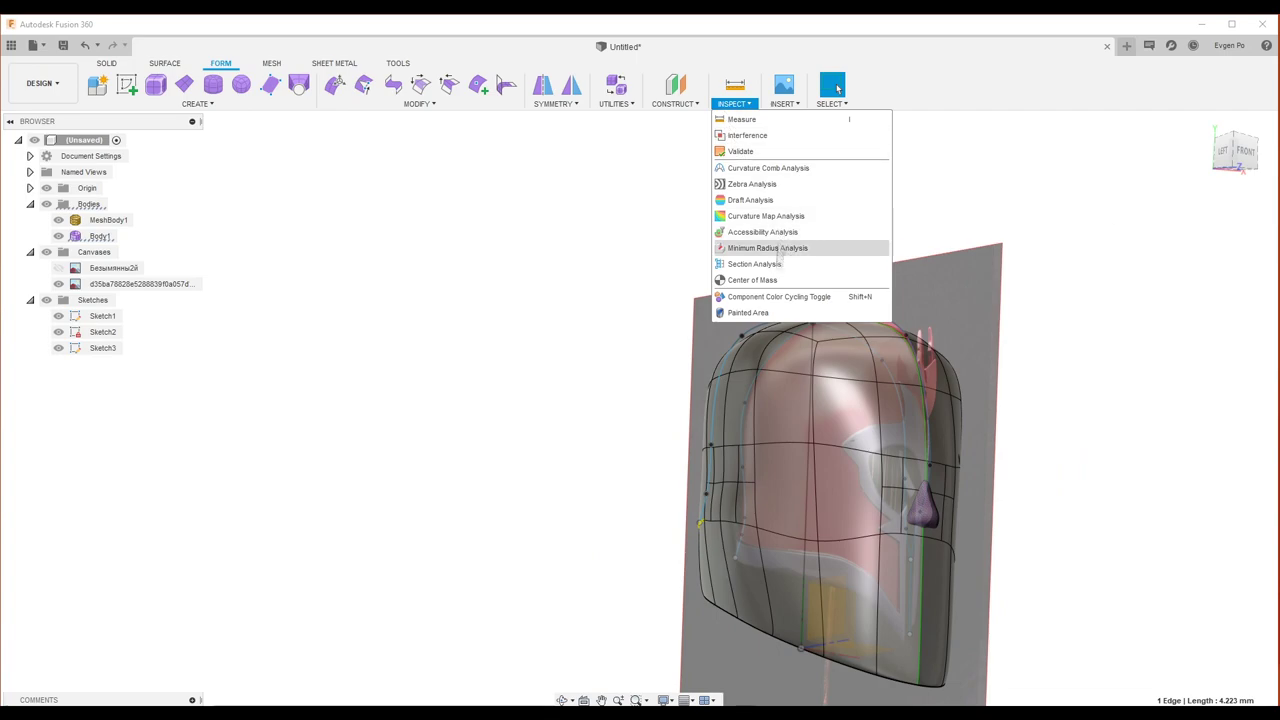
Step: Run Zebra Analysis on Body1 to check the shell's surface smoothness
click(751, 184)
click(880, 450)
shift+middle_drag(880, 450, 1000, 400)
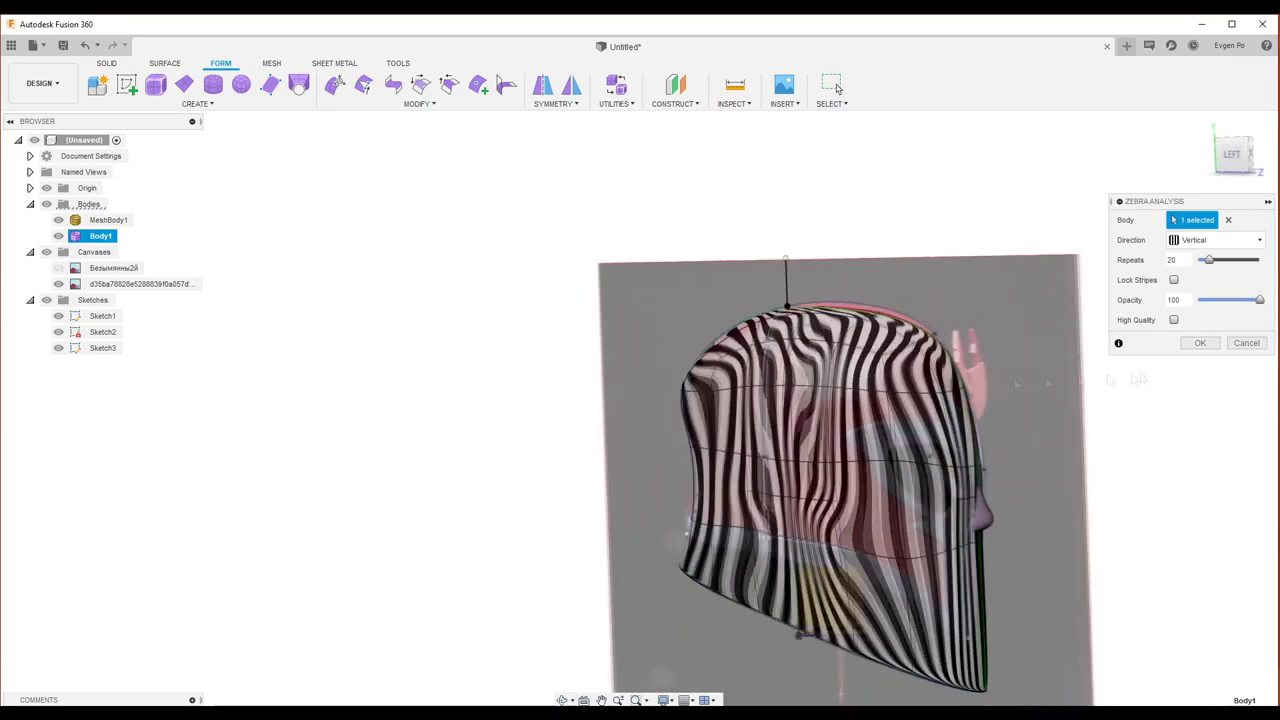
click(1201, 345)
shift+middle_drag(1000, 350, 377, 124)
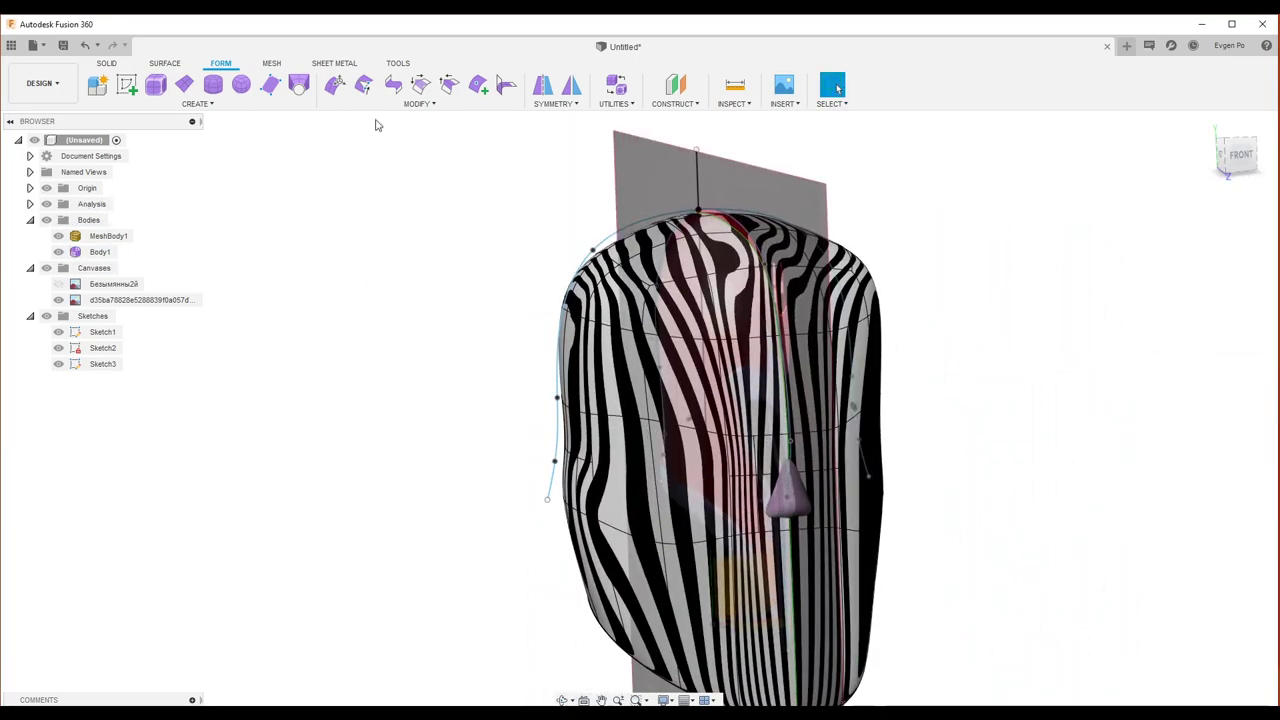
Step: Re-interpolate Body1 toward Control Points, then begin a Match on 13 shell edges
click(352, 426)
click(1219, 240)
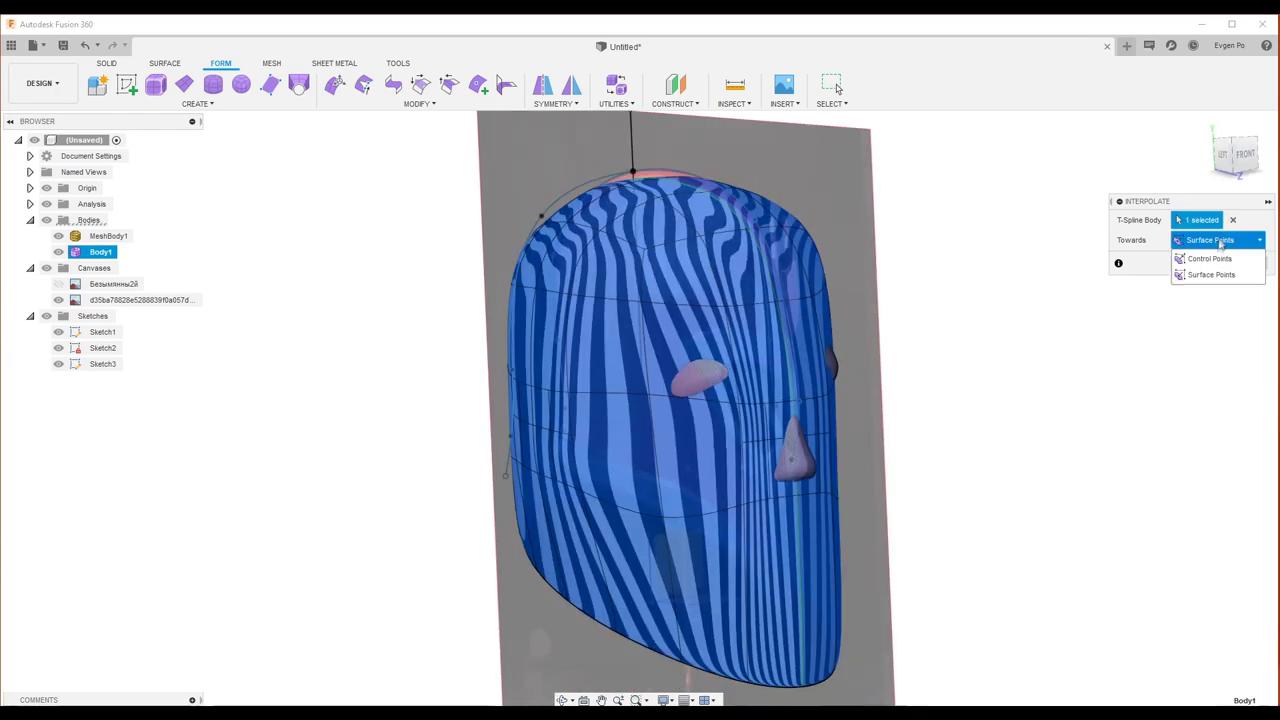
click(1210, 256)
click(1200, 262)
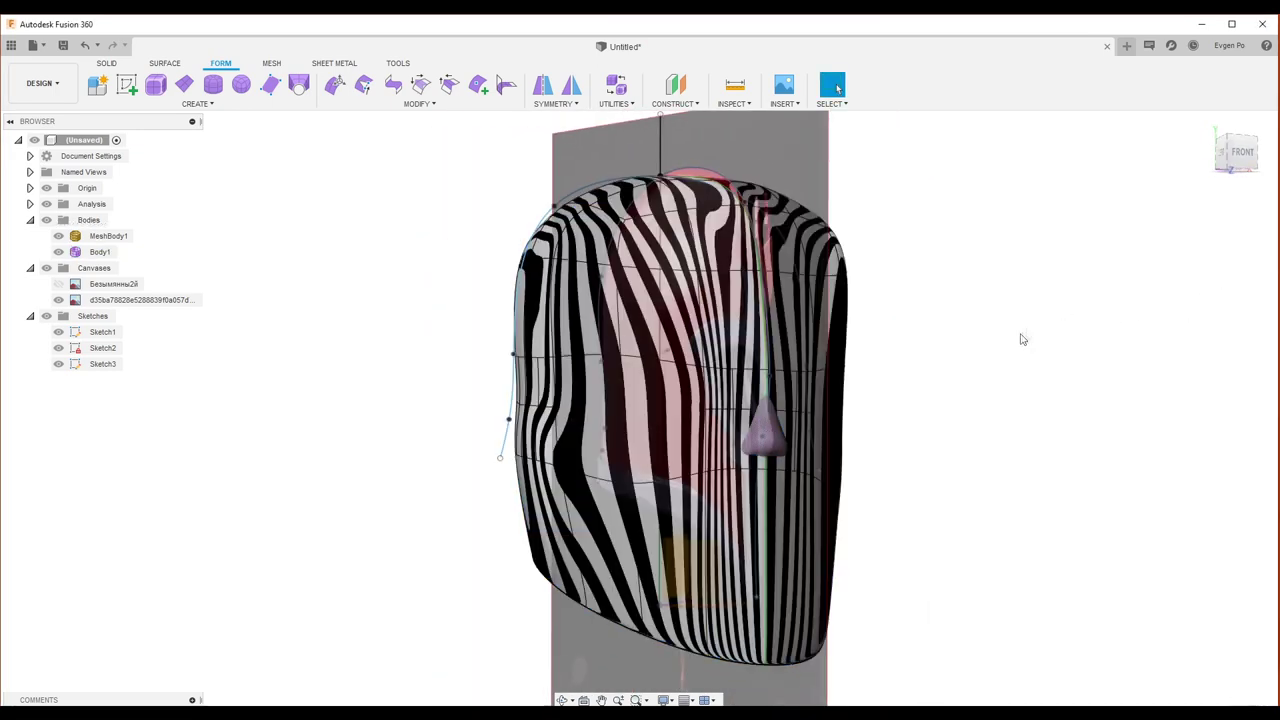
shift+middle_drag(434, 289, 609, 390)
click(609, 390)
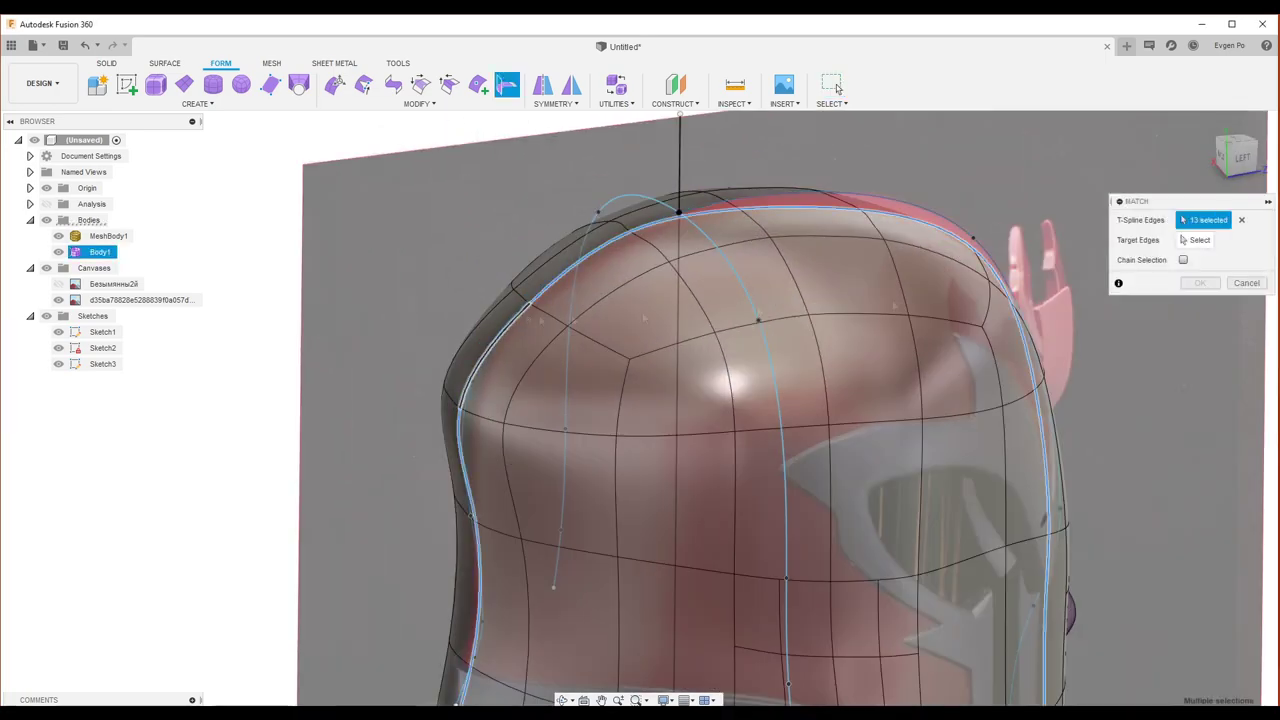
Step: Match the 13 shell edges to the chosen target edge with Connected (G0) continuity
shift+middle_drag(620, 235, 976, 540)
click(740, 235)
mouse_move(740, 235)
shift+middle_down()
mouse_move(883, 384)
mouse_move(1195, 418)
shift+middle_up()
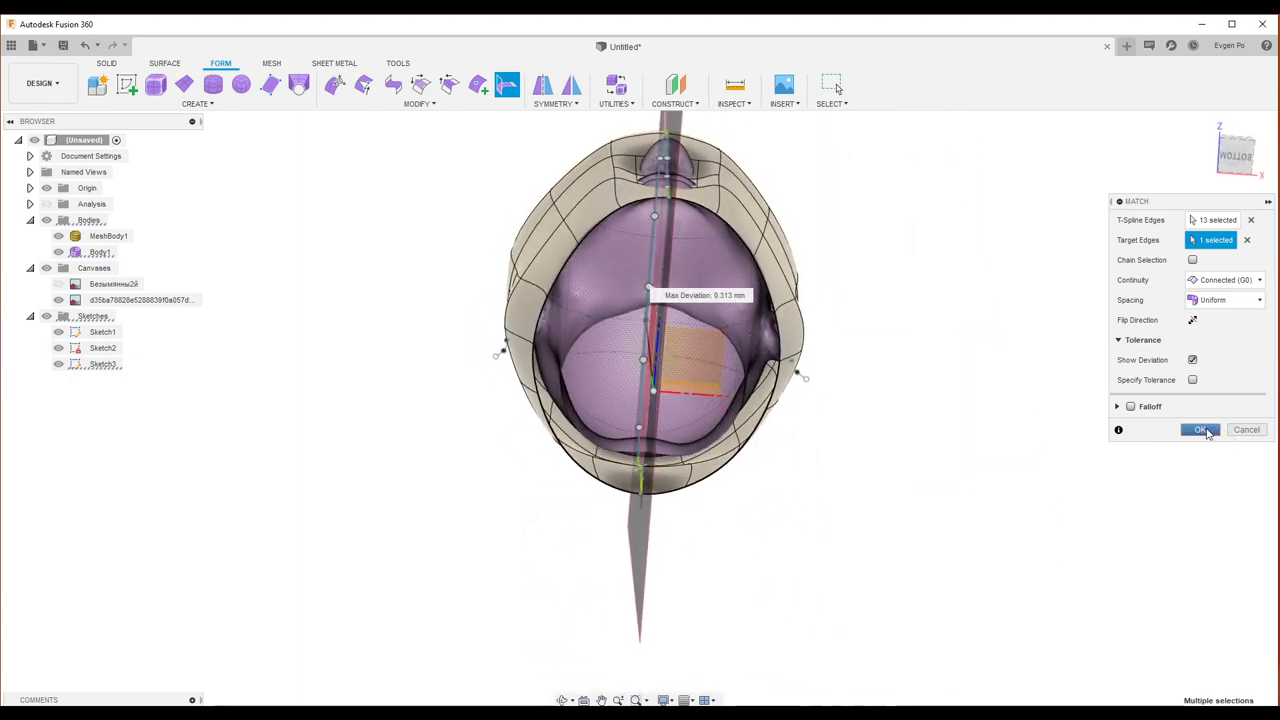
click(1201, 430)
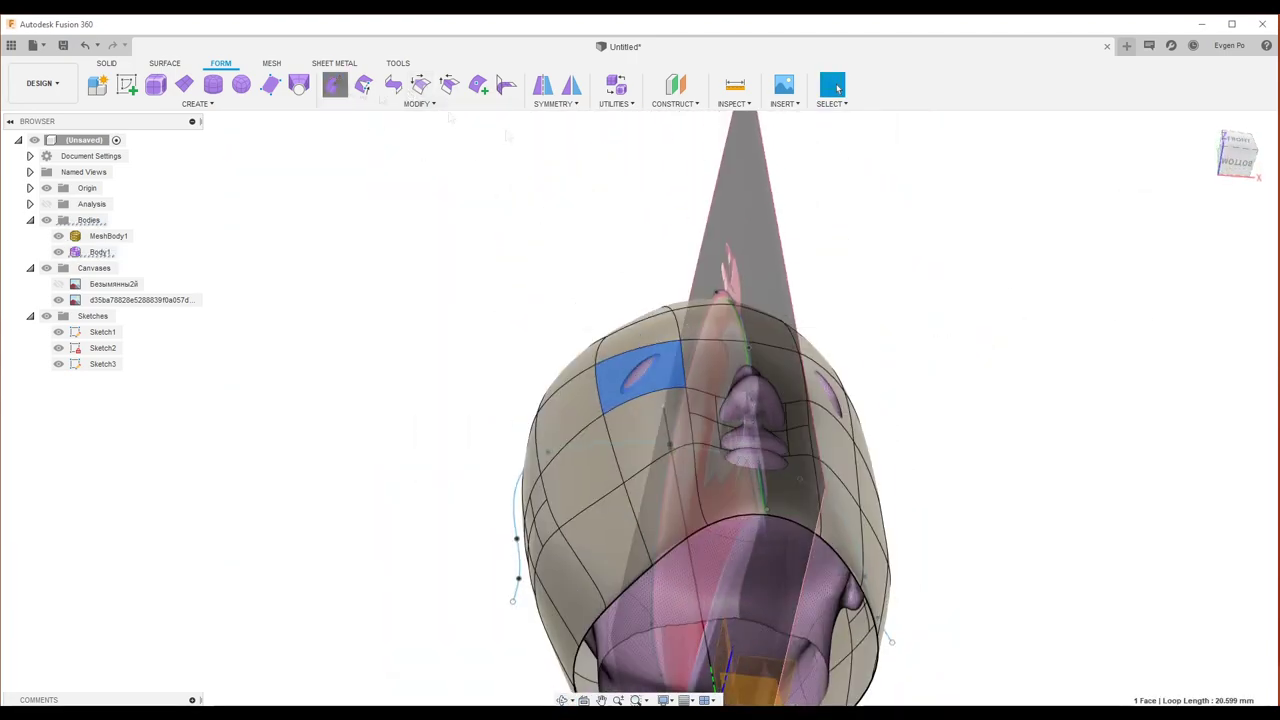
Step: Move the brow face and nearby edges with Soft Modification so the shell clears the head
click(337, 88)
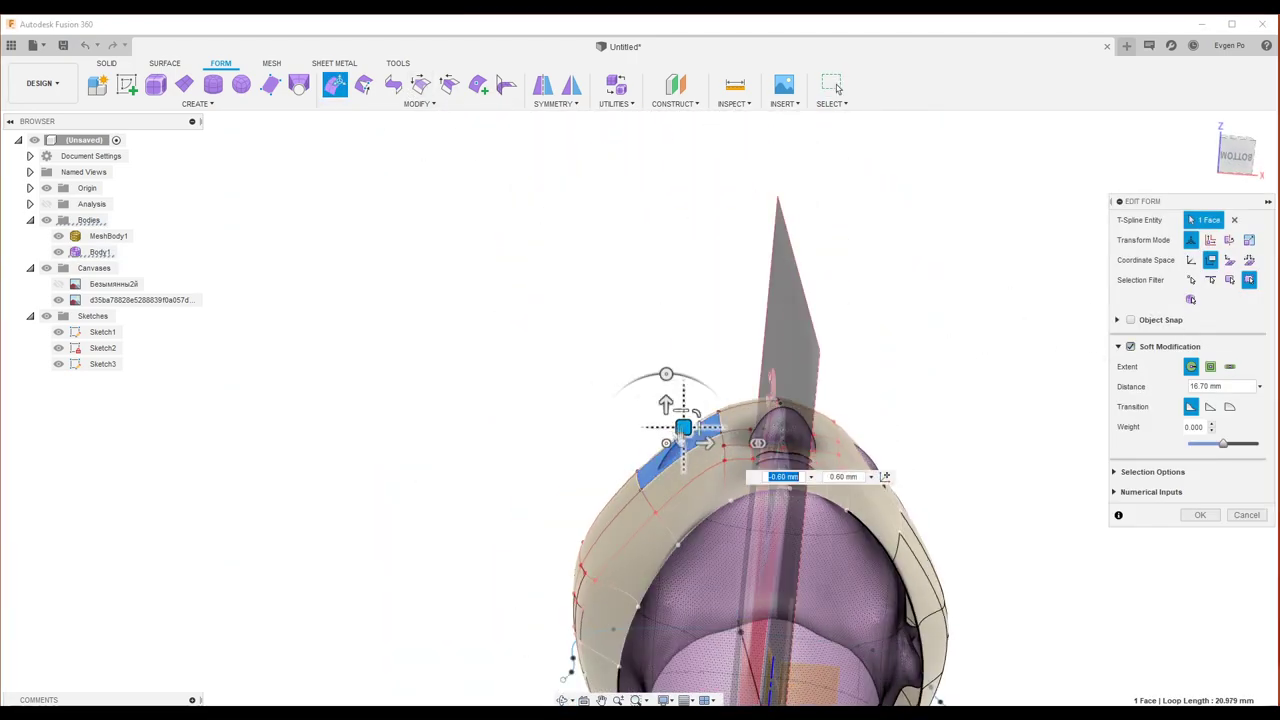
key(Return)
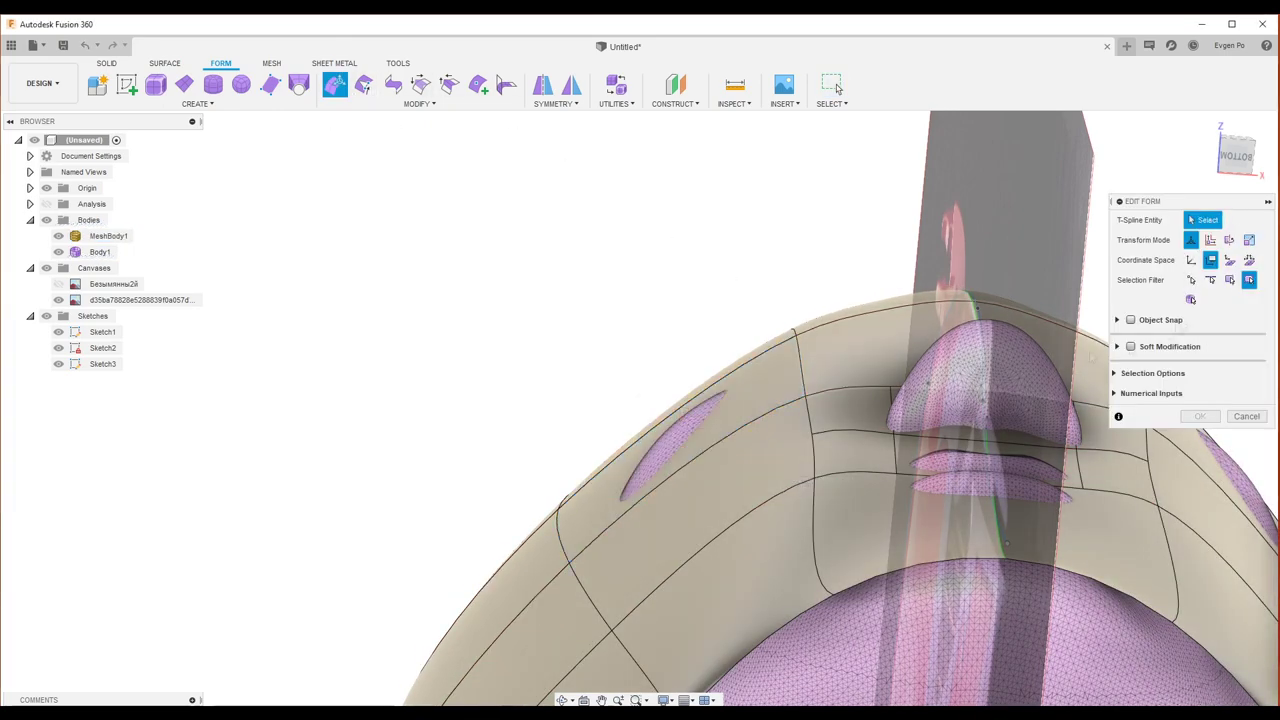
click(797, 350)
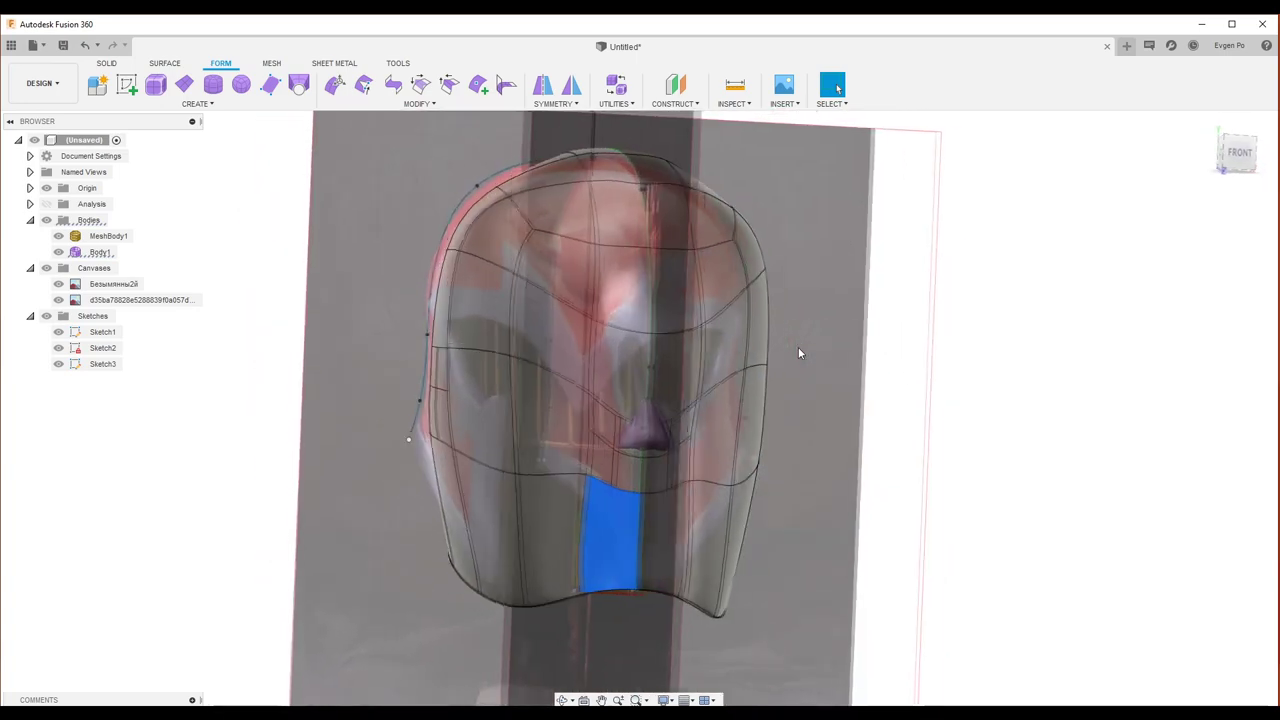
shift+middle_drag(781, 345, 764, 303)
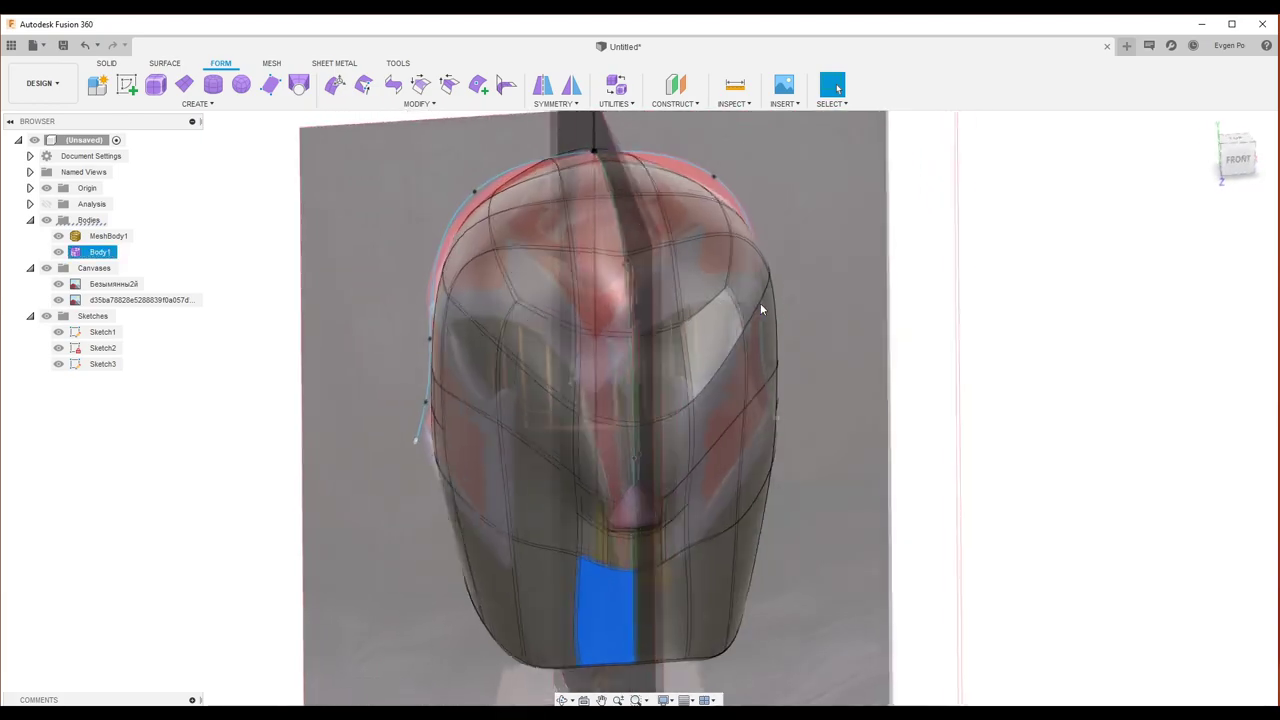
shift+middle_drag(760, 297, 518, 225)
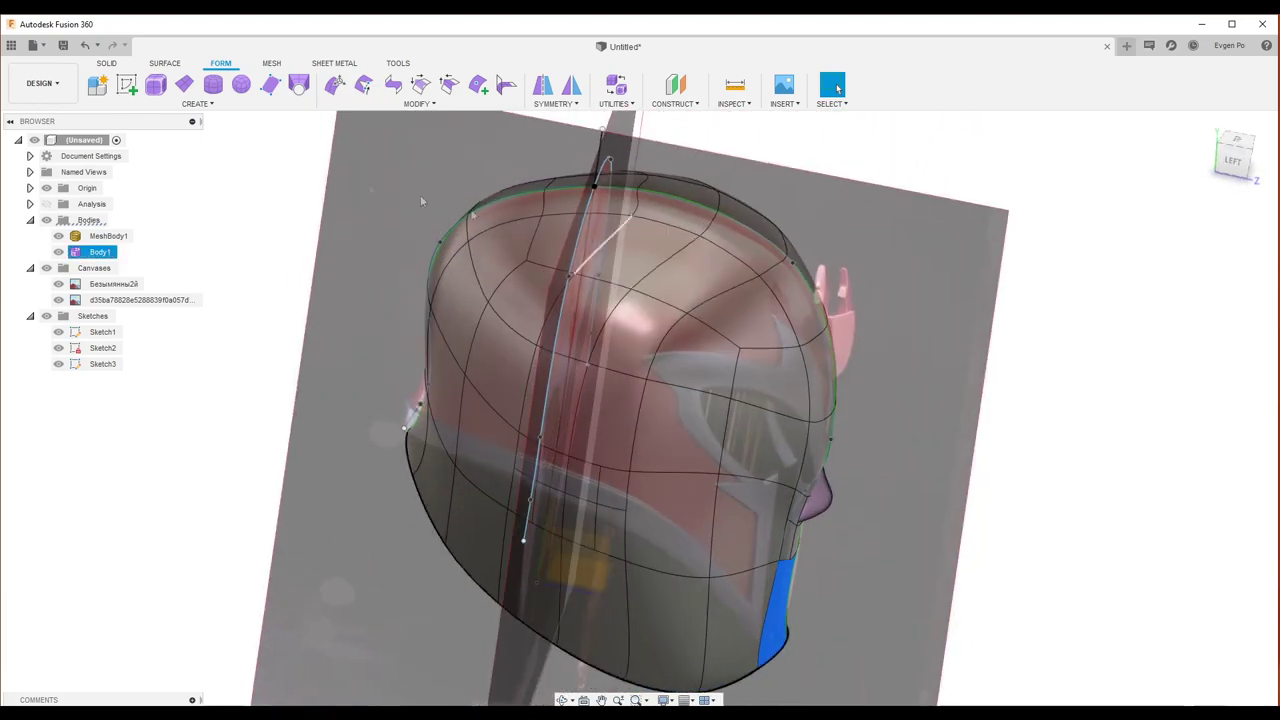
right_click(86, 254)
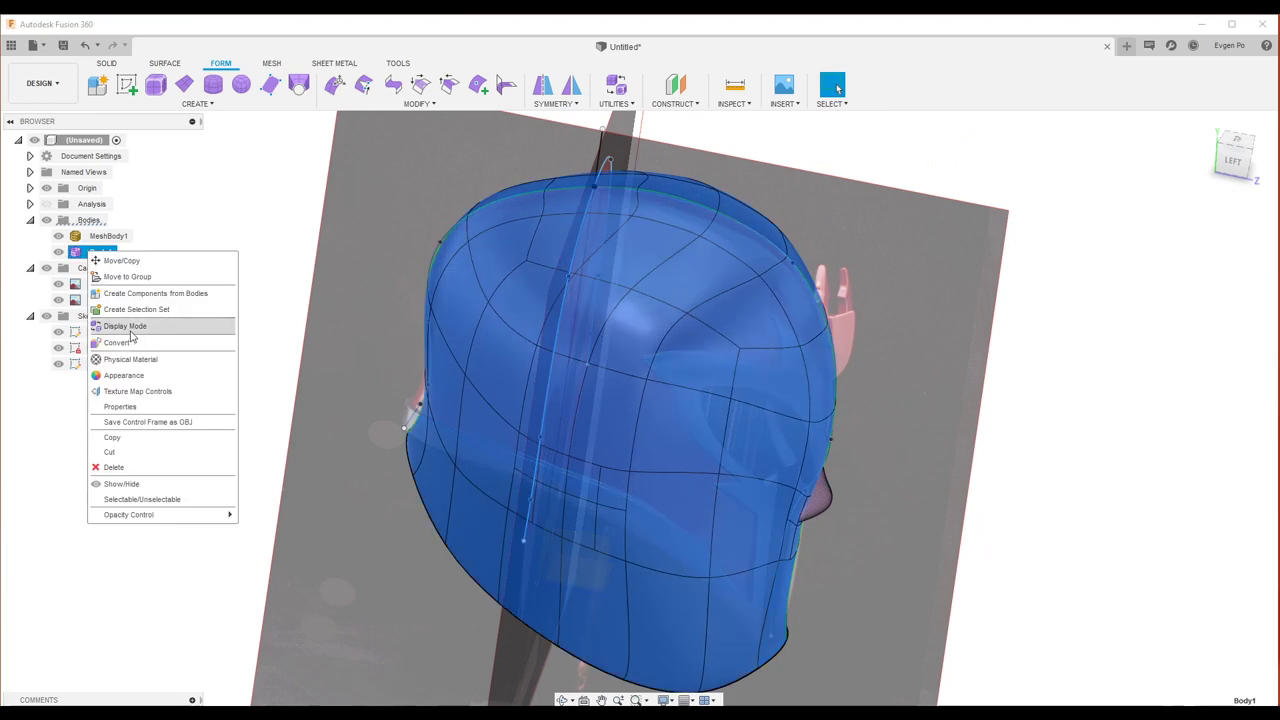
Step: Convert Body1 from T-Splines to BRep and hide the reference image canvases
click(127, 343)
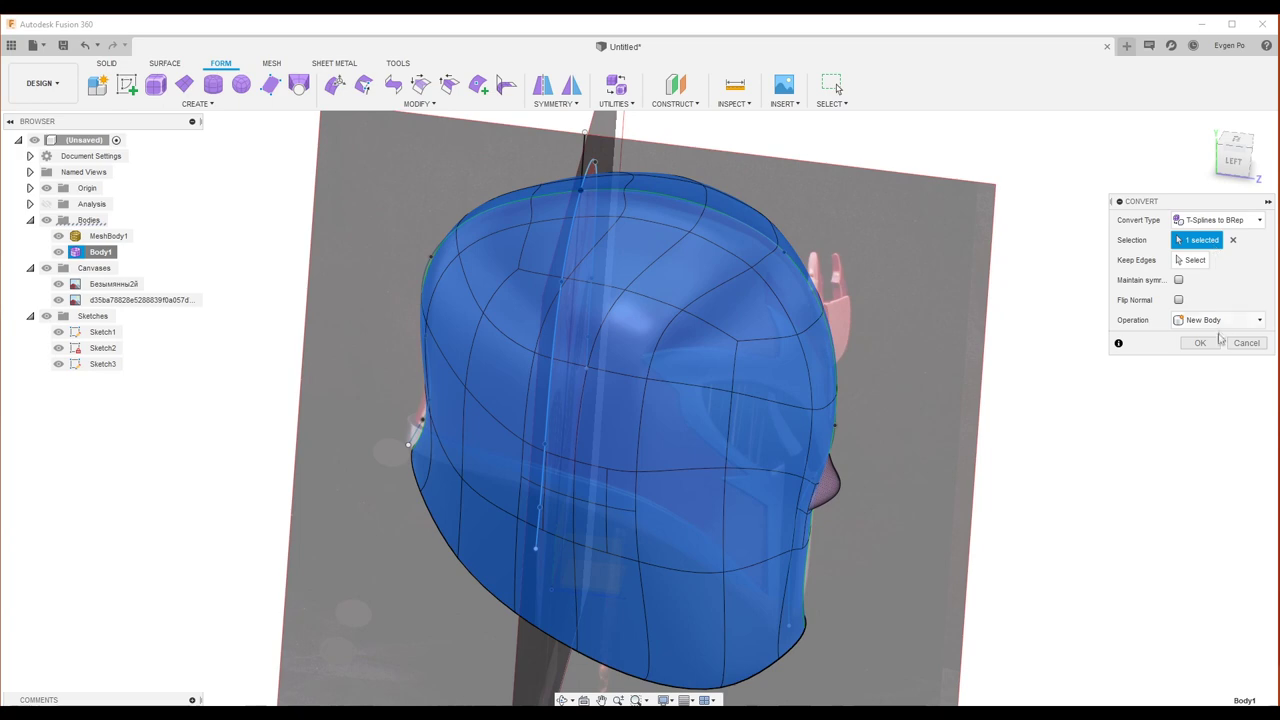
shift+middle_drag(1154, 334, 480, 328)
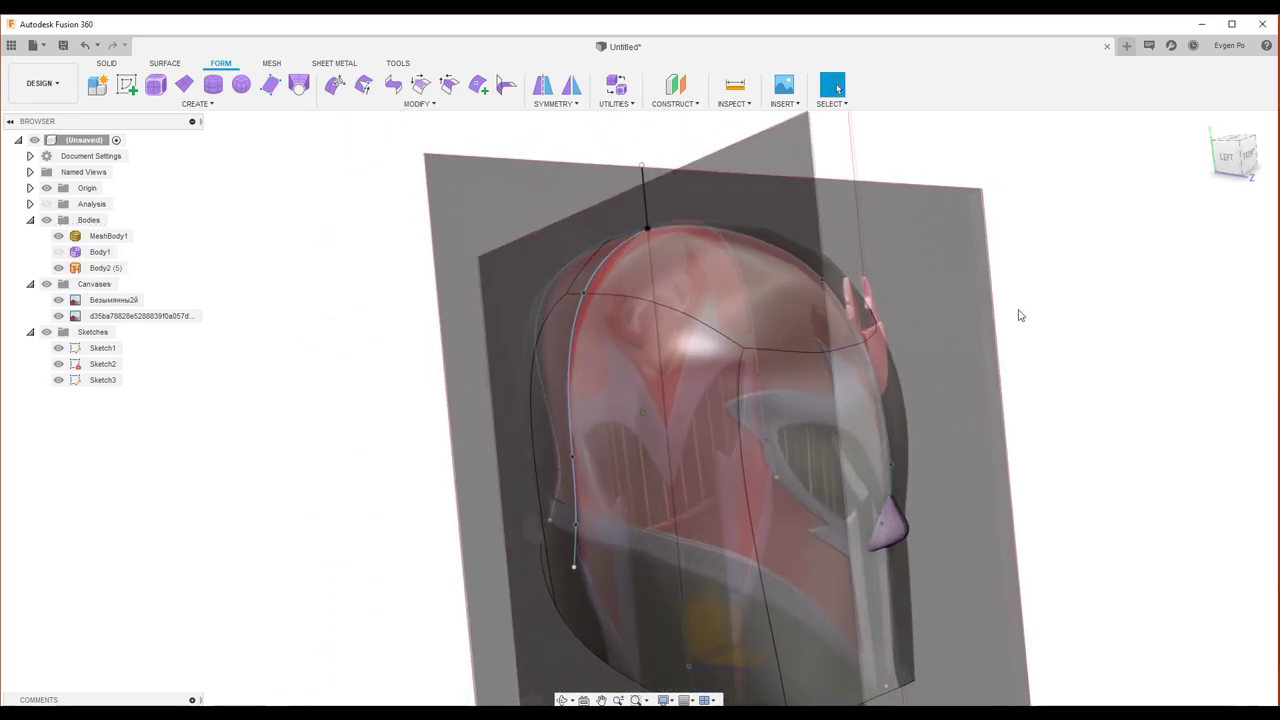
click(57, 316)
click(58, 316)
click(58, 300)
Step: Select the new Body2 and orbit to a front-left view of the helmet
click(105, 268)
shift+middle_drag(377, 348, 317, 319)
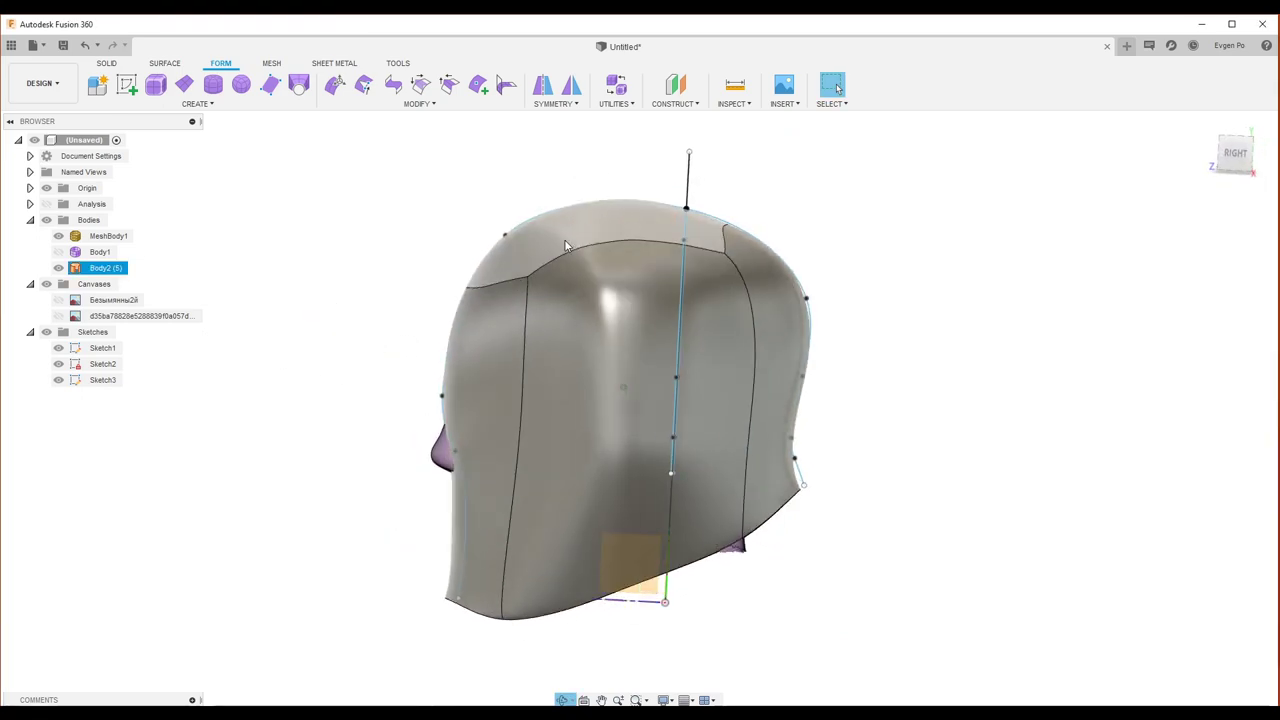
shift+middle_drag(317, 319, 712, 116)
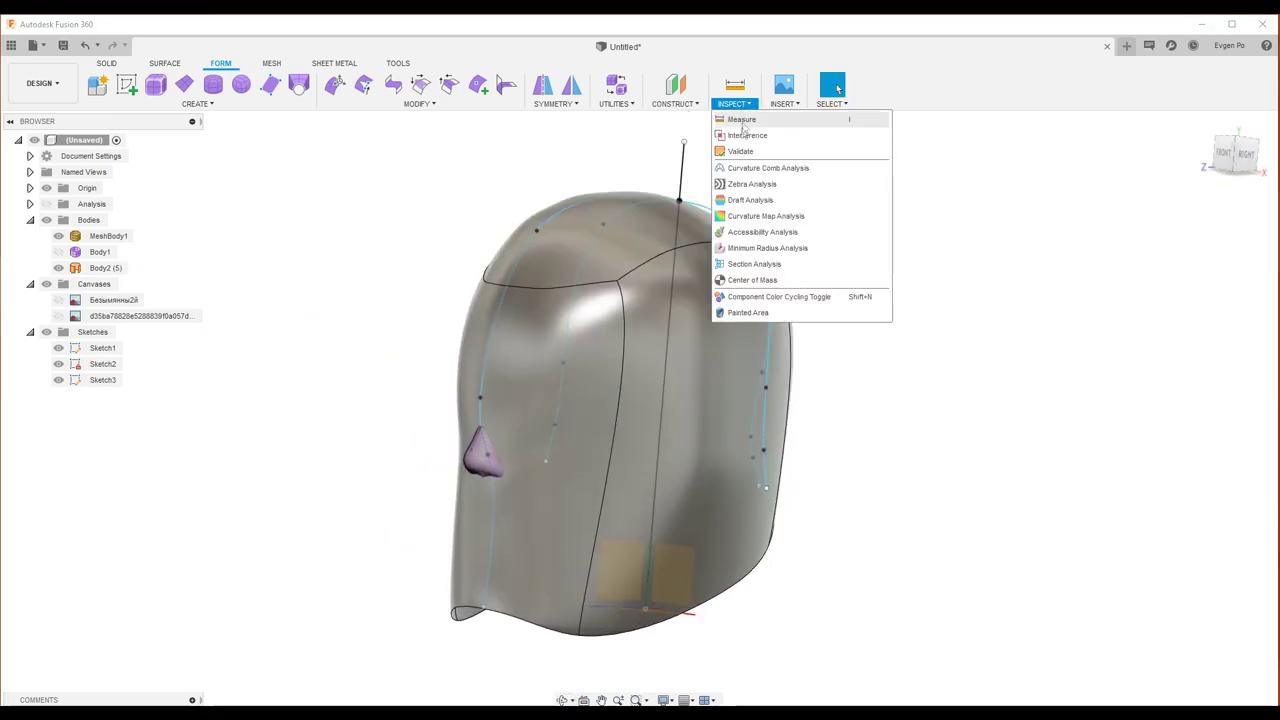
Step: Inspect Body2 with zebra stripes, cancel, then show the side reference canvas
click(736, 188)
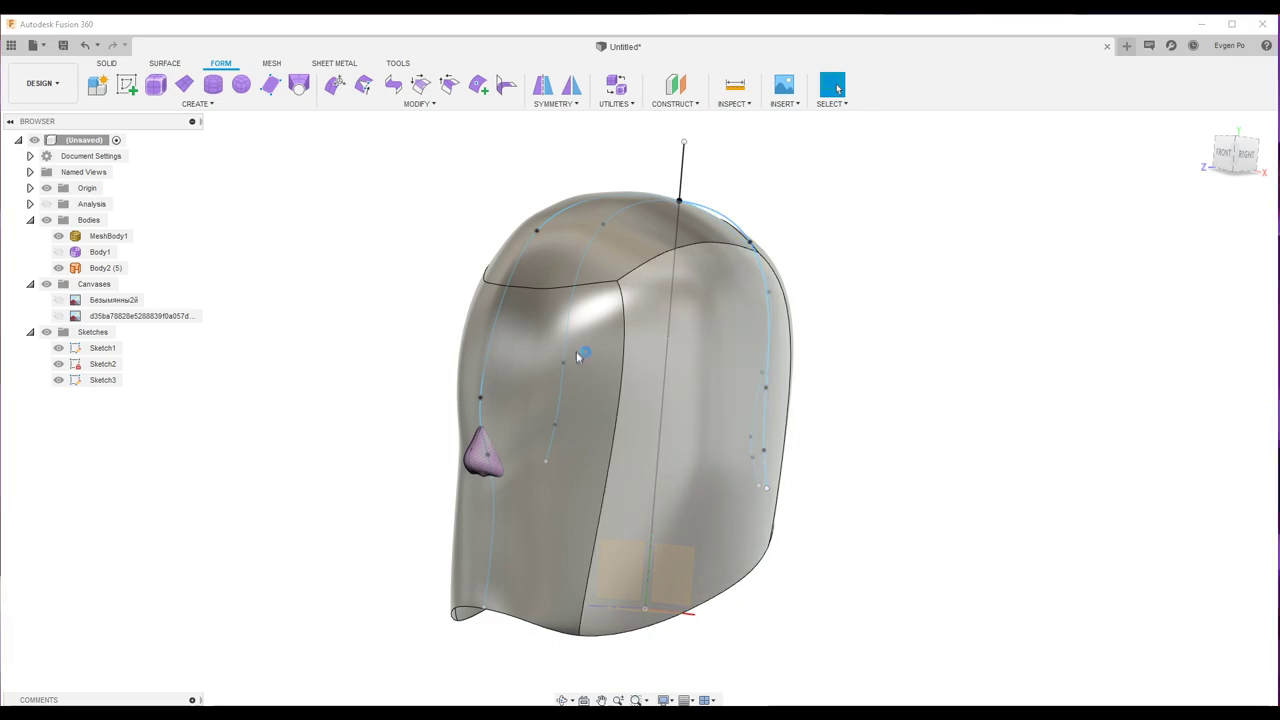
click(576, 354)
shift+middle_drag(600, 347, 737, 330)
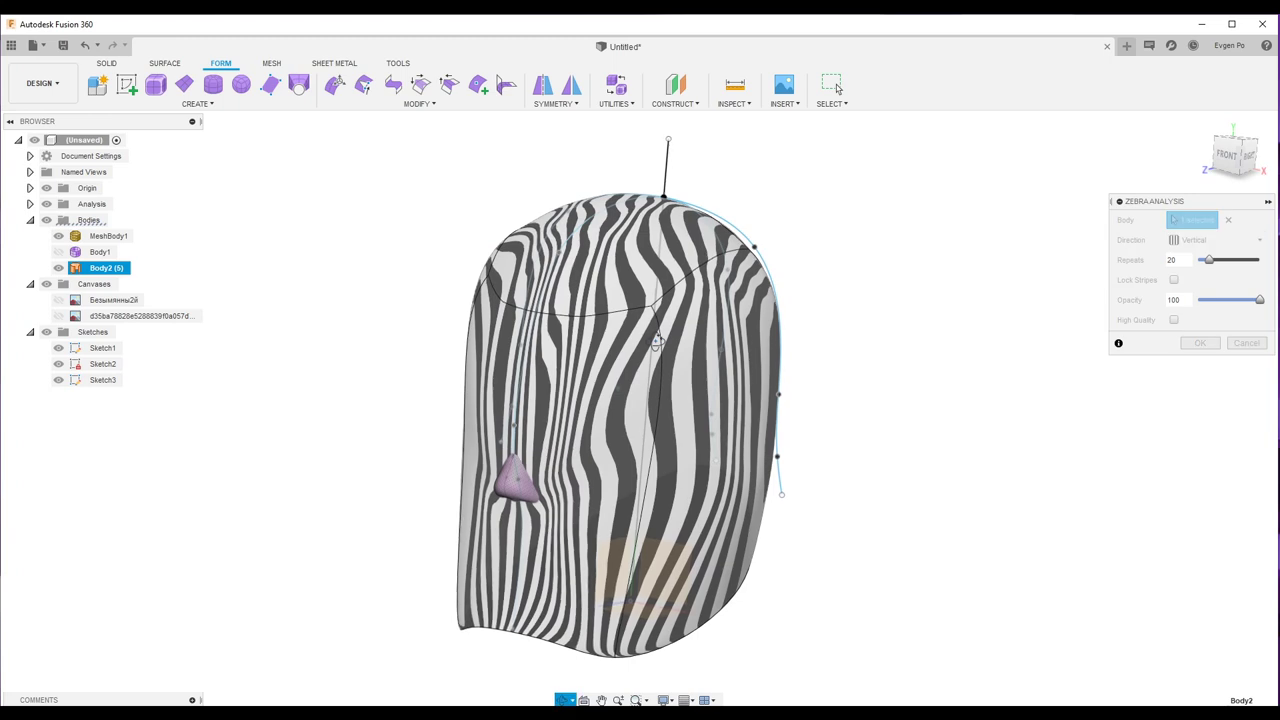
click(1246, 346)
mouse_move(1164, 363)
shift+middle_down()
mouse_move(952, 334)
mouse_move(897, 354)
mouse_move(128, 337)
shift+middle_up()
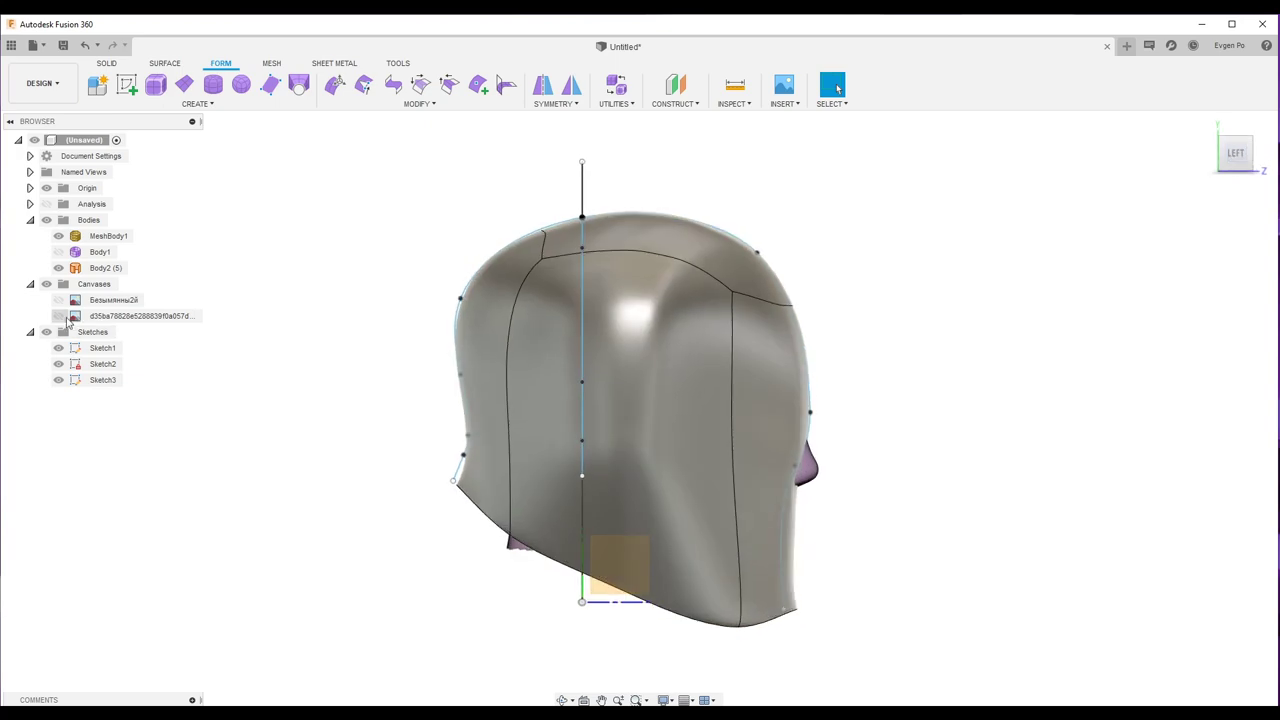
click(61, 317)
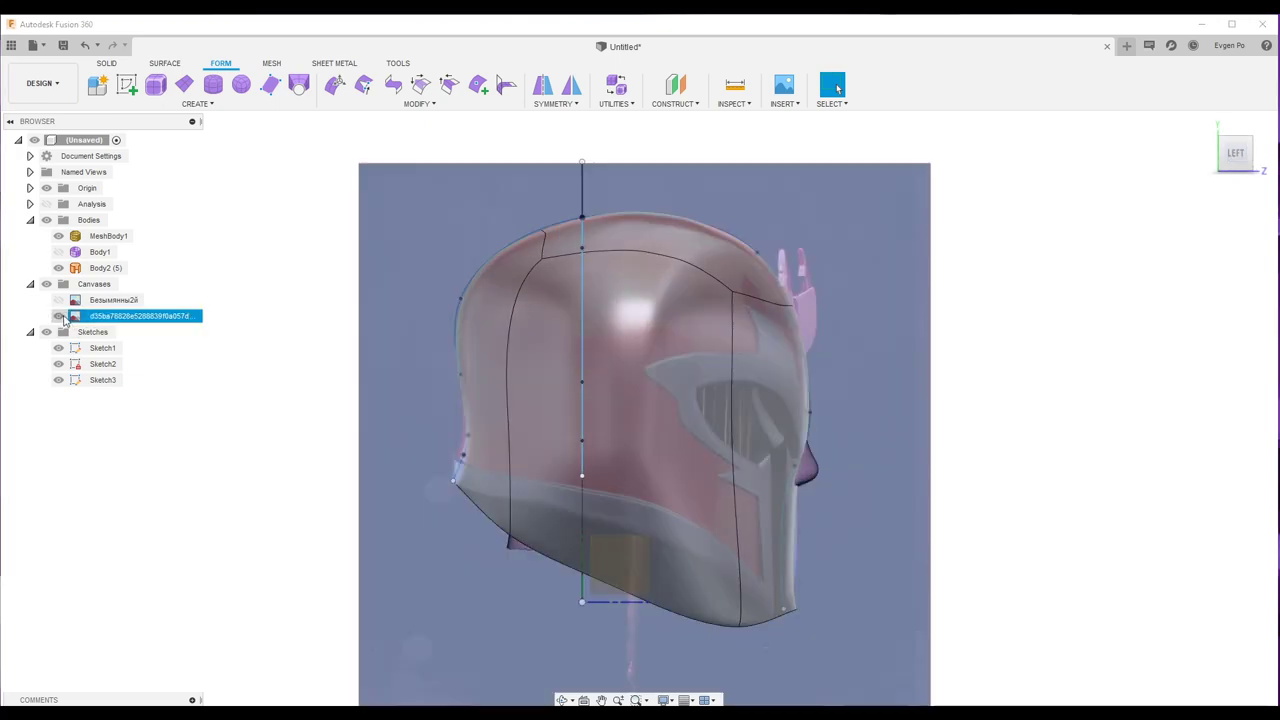
Step: On the side plane, draw a closed fit-point spline around the helmet's lower rim, hiding Sketch2
click(128, 85)
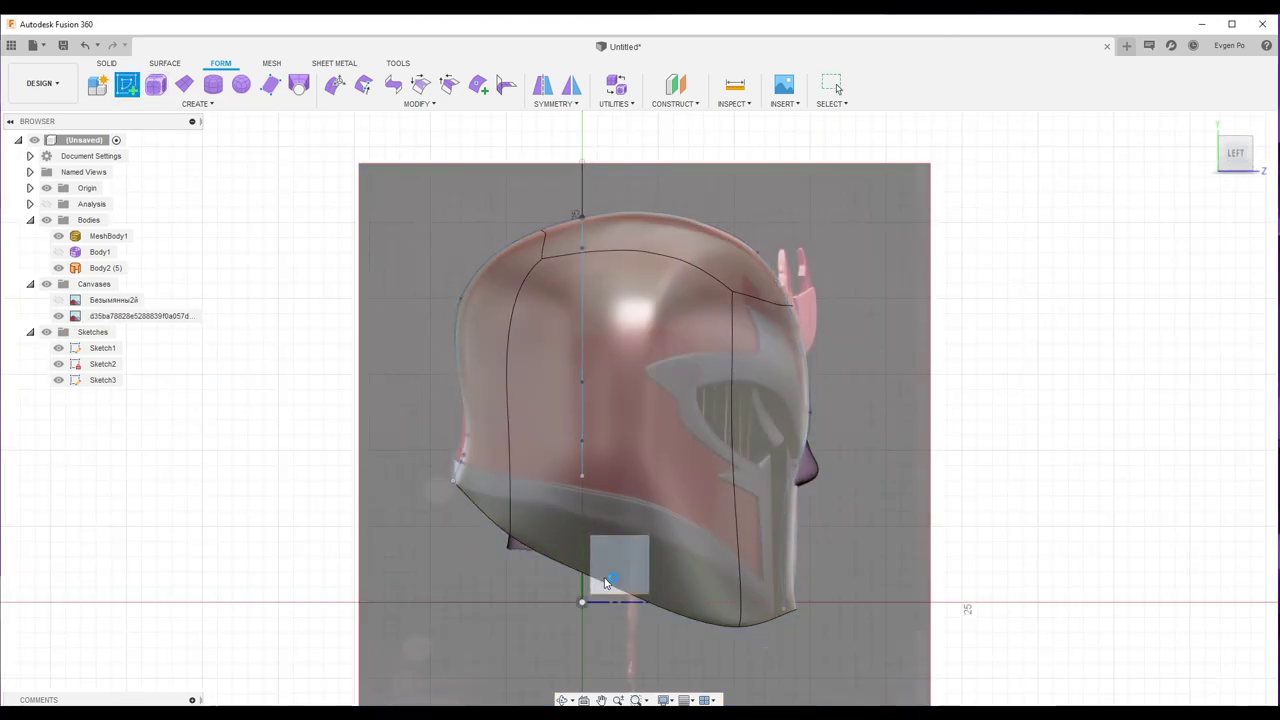
click(605, 583)
click(58, 364)
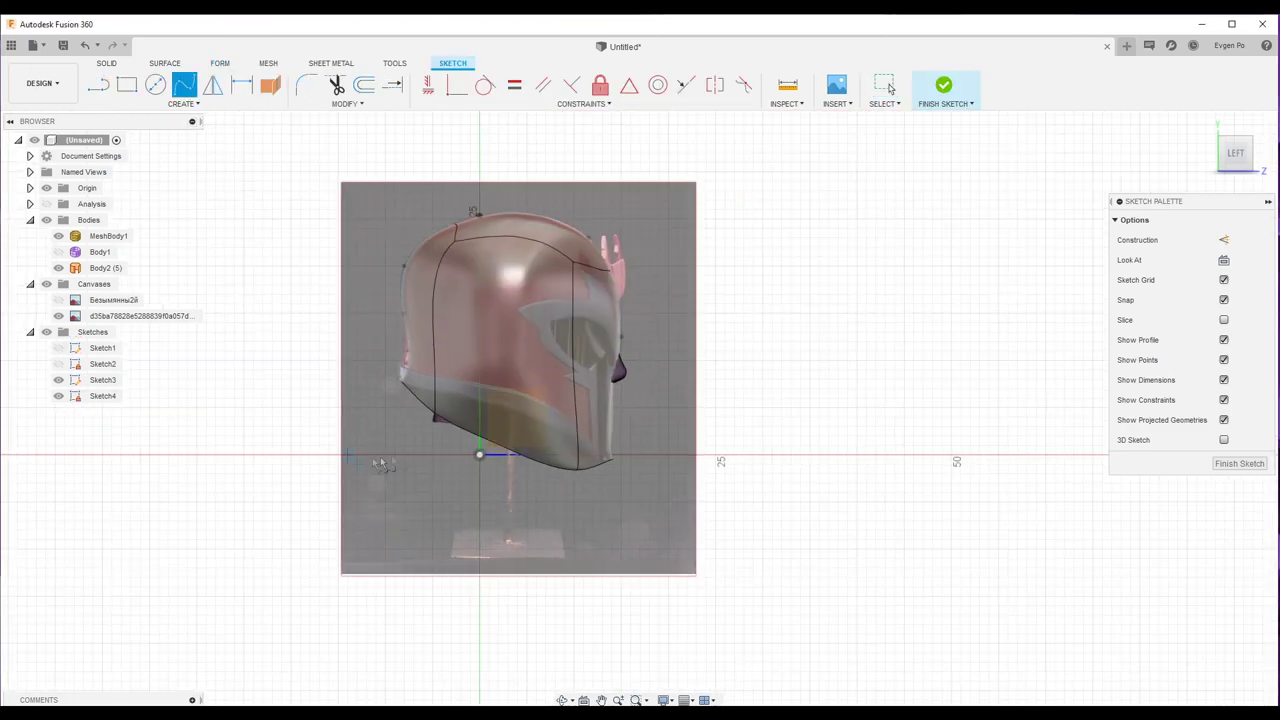
scroll(366, 464, up, 4)
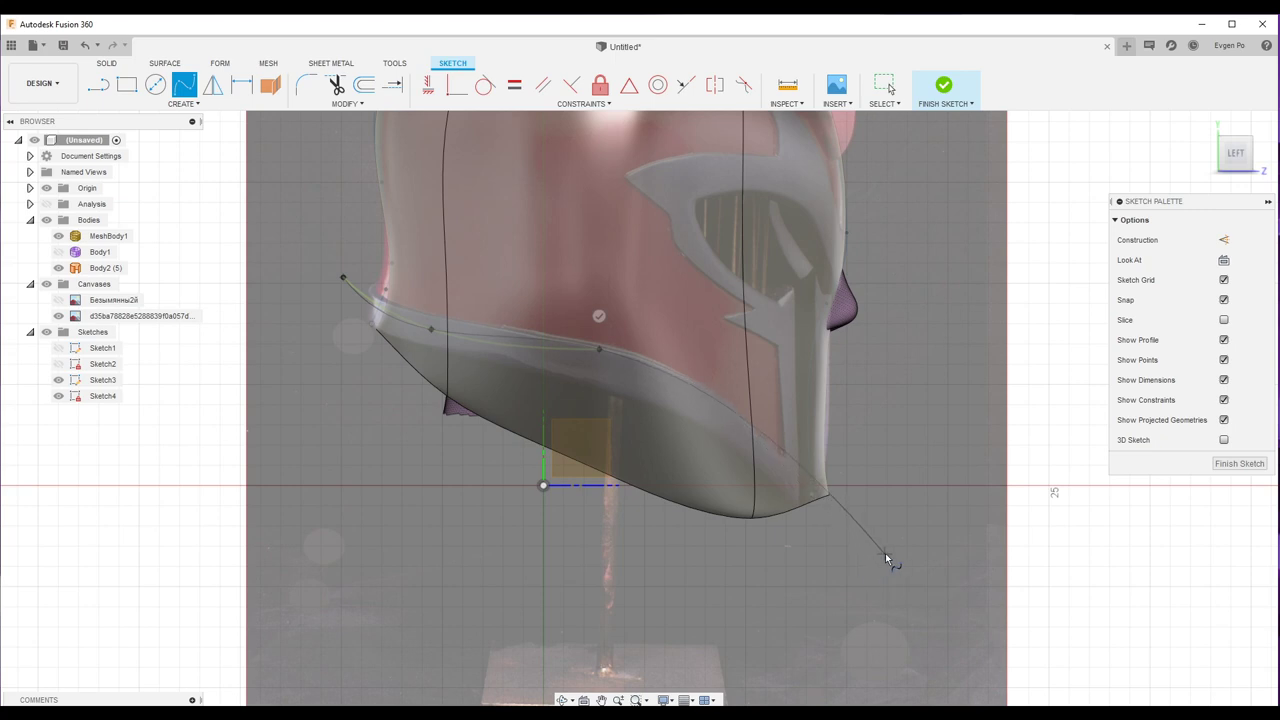
click(885, 553)
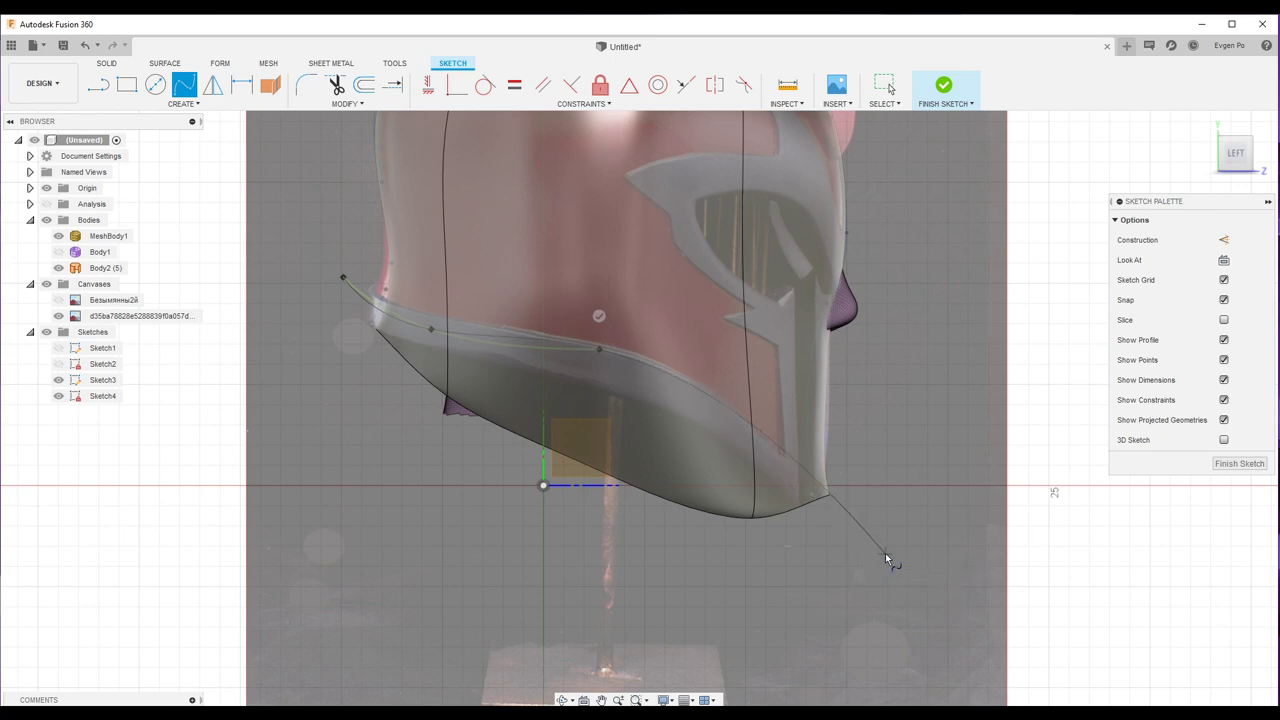
click(343, 277)
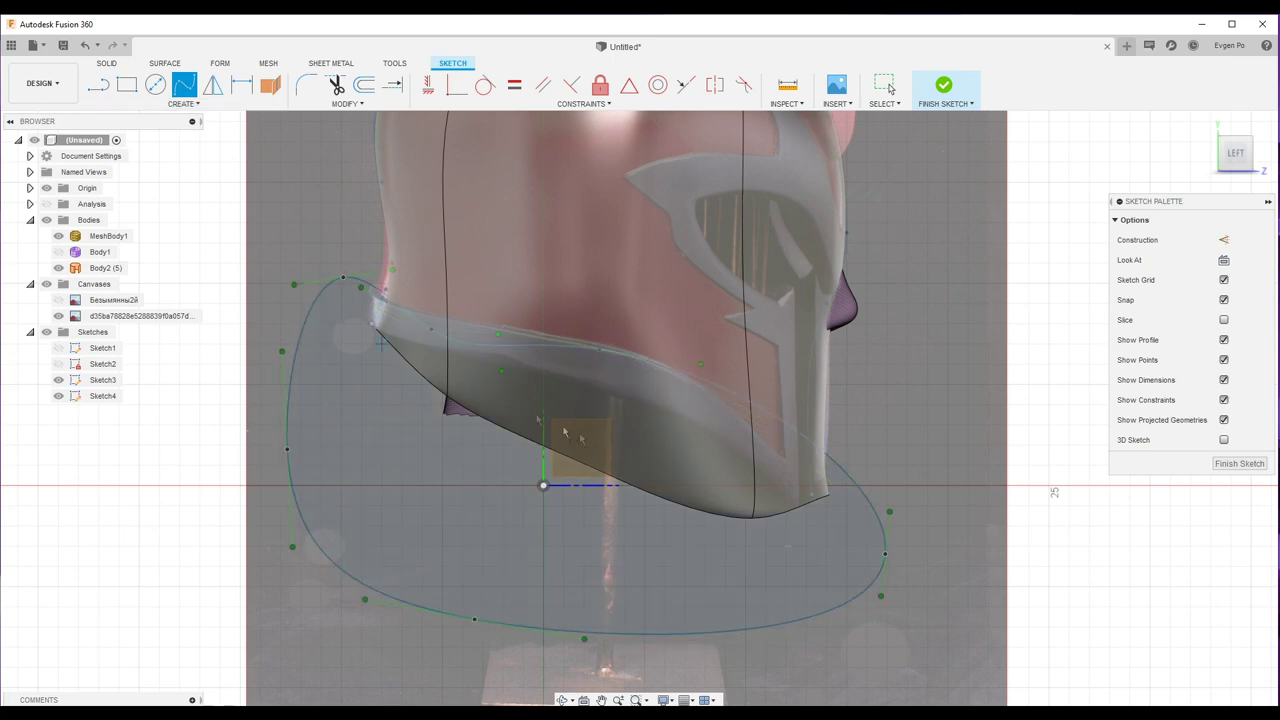
click(98, 86)
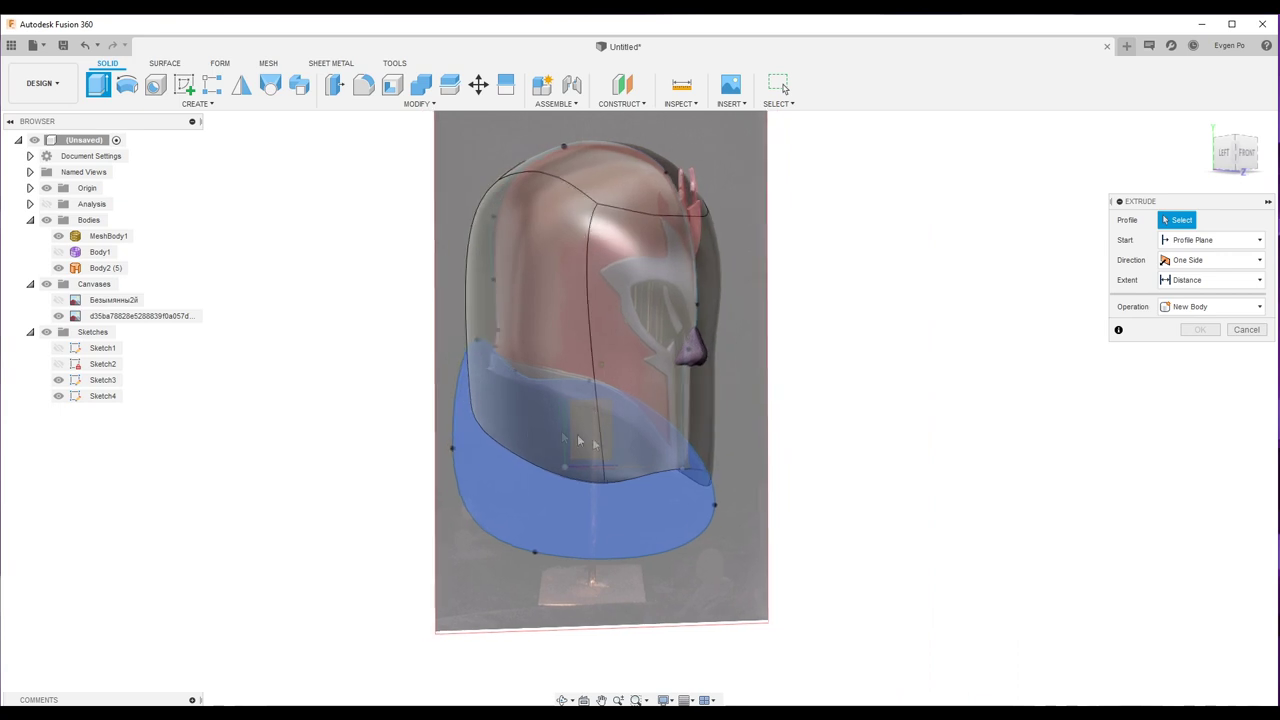
Step: Extrude the outline profile 13 mm symmetric as a Cut through the helmet shell
shift+middle_drag(578, 440, 562, 521)
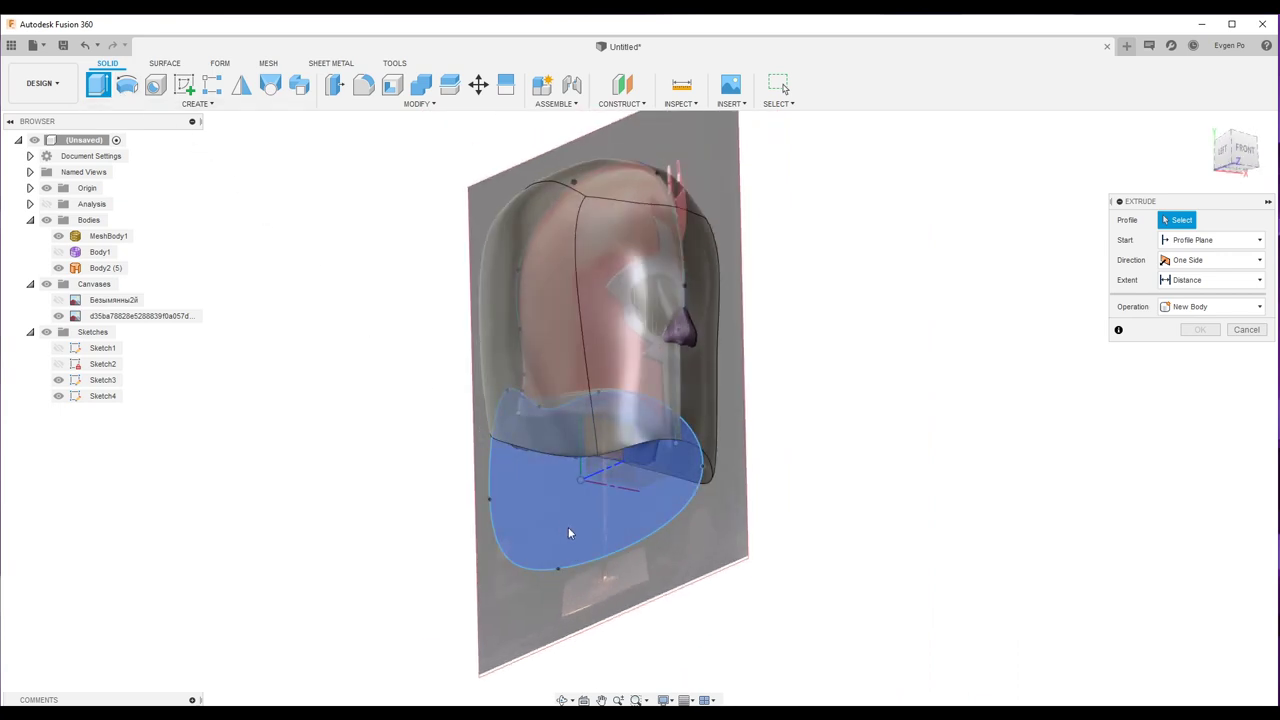
click(568, 533)
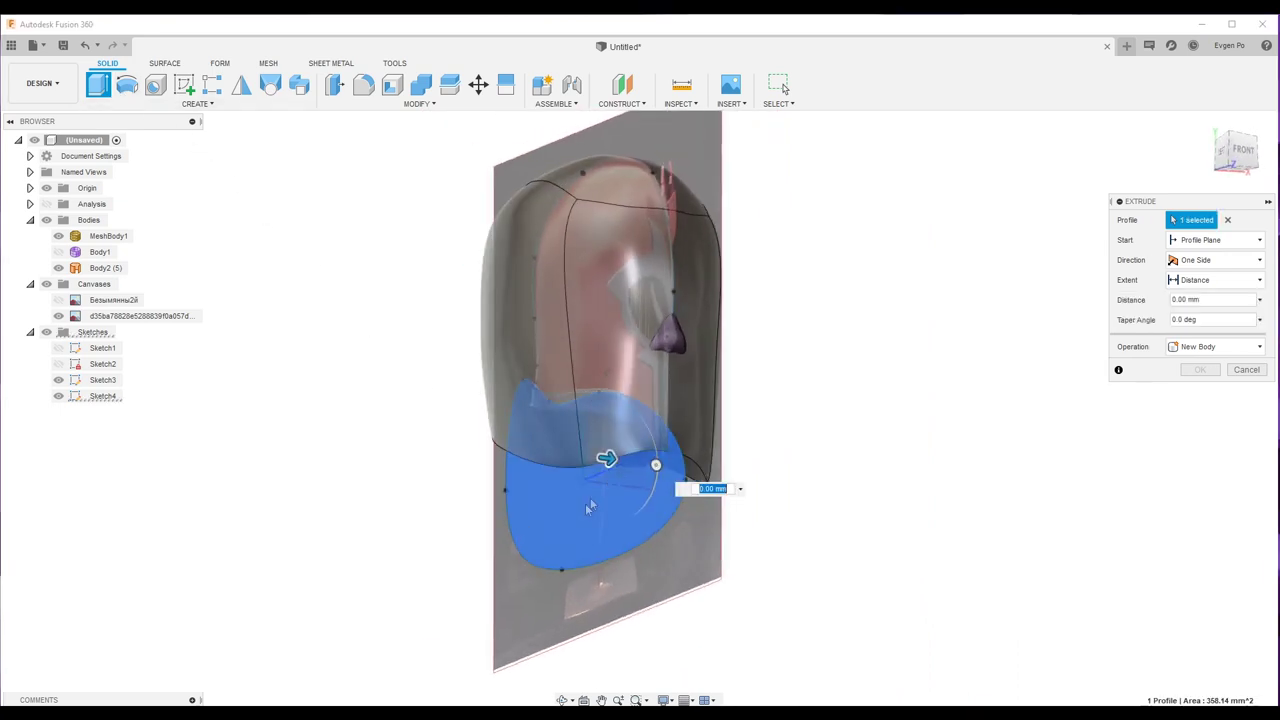
click(1198, 311)
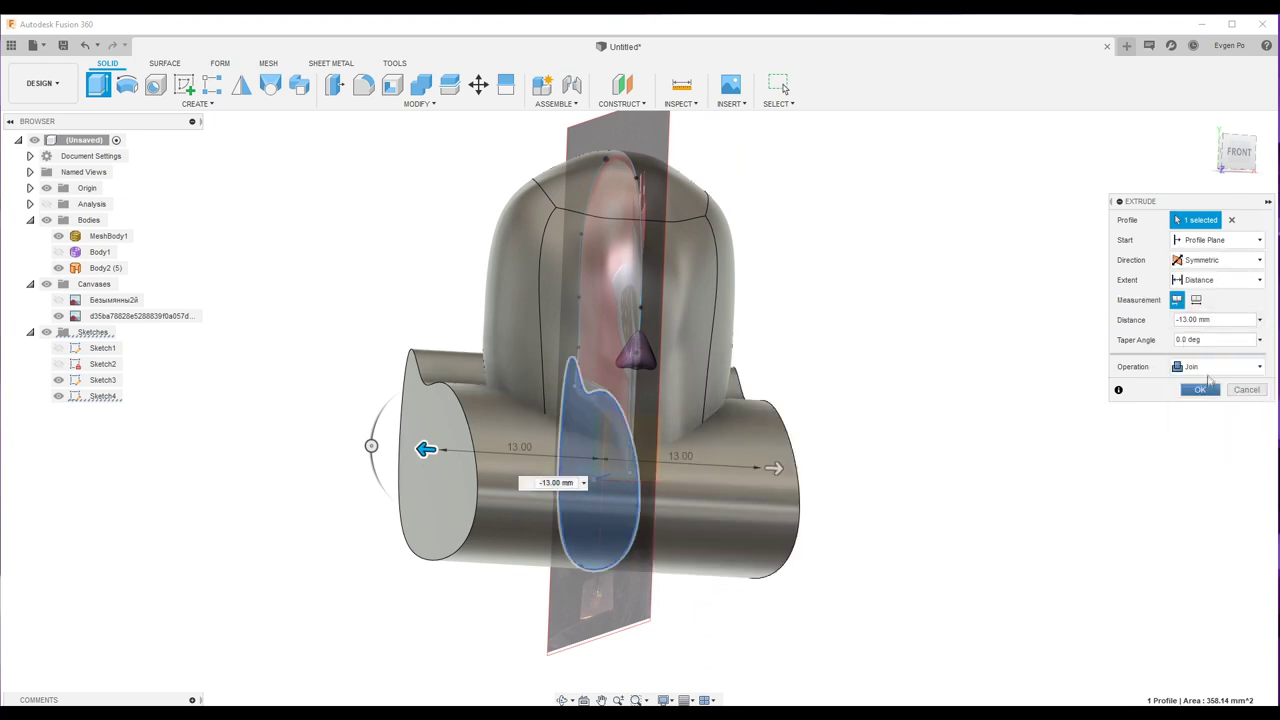
click(1209, 400)
click(1207, 413)
mouse_move(1026, 408)
shift+middle_down()
mouse_move(940, 406)
mouse_move(991, 411)
mouse_move(972, 424)
mouse_move(969, 366)
mouse_move(951, 406)
mouse_move(966, 360)
mouse_move(965, 423)
mouse_move(775, 520)
shift+middle_up()
double_click(772, 516)
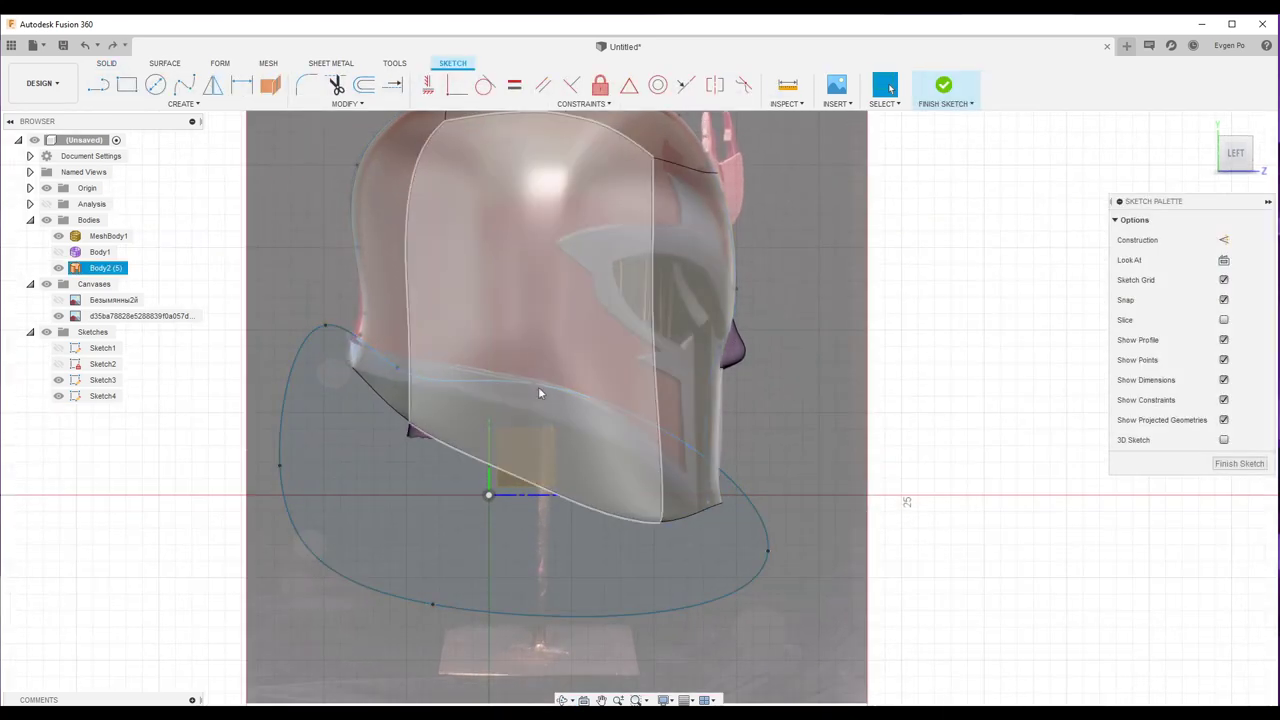
Step: Drag the outline's lower-right fit point, then cut the shell again at -13 mm symmetric
click(537, 389)
drag(767, 564, 742, 589)
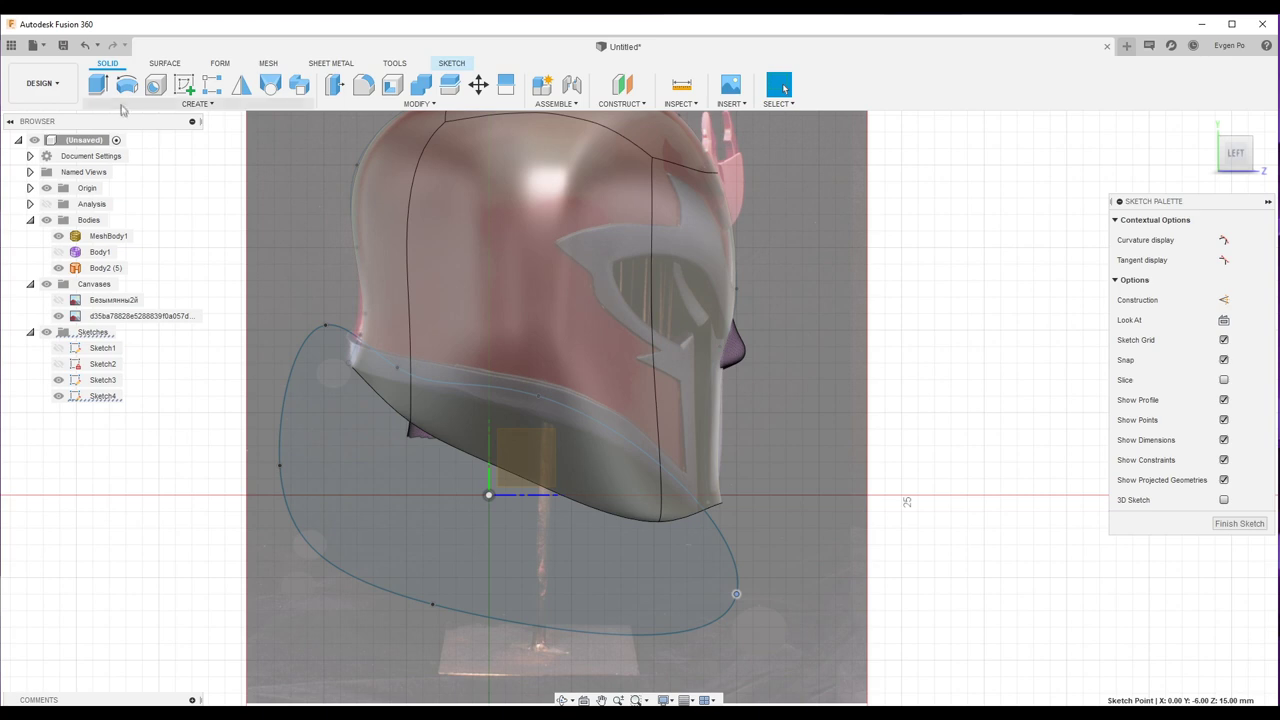
click(100, 88)
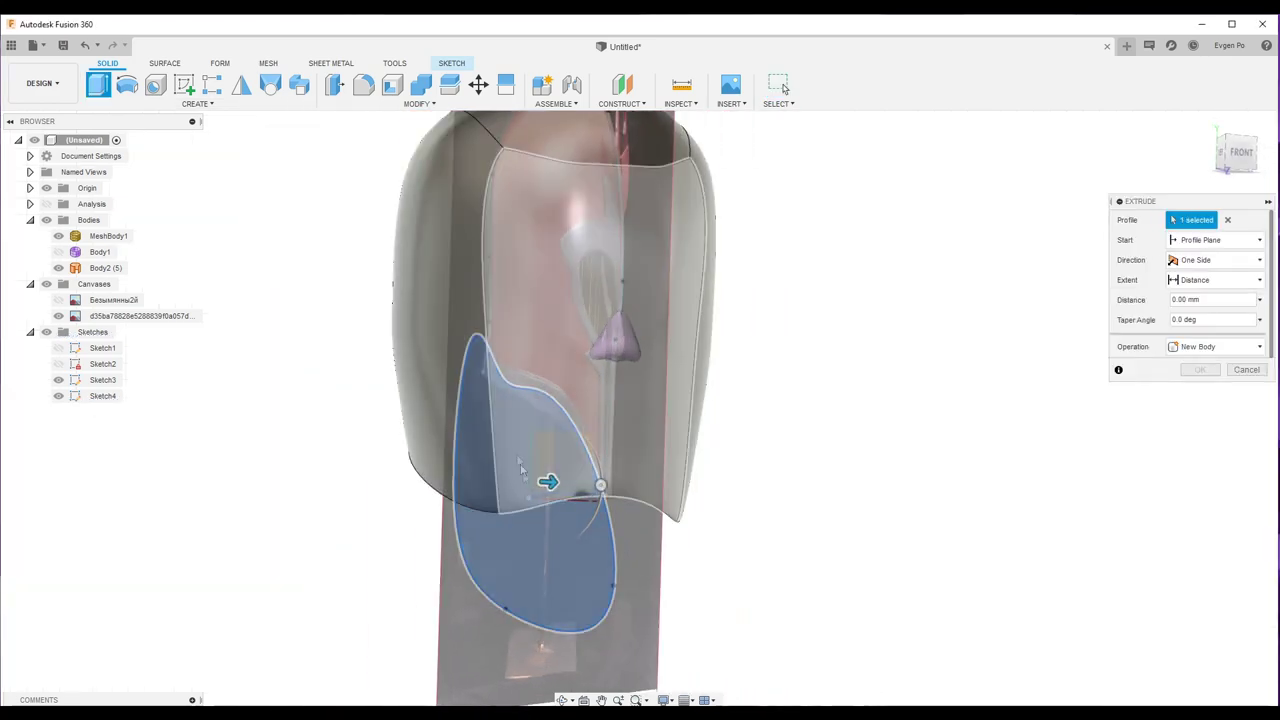
text(-13)
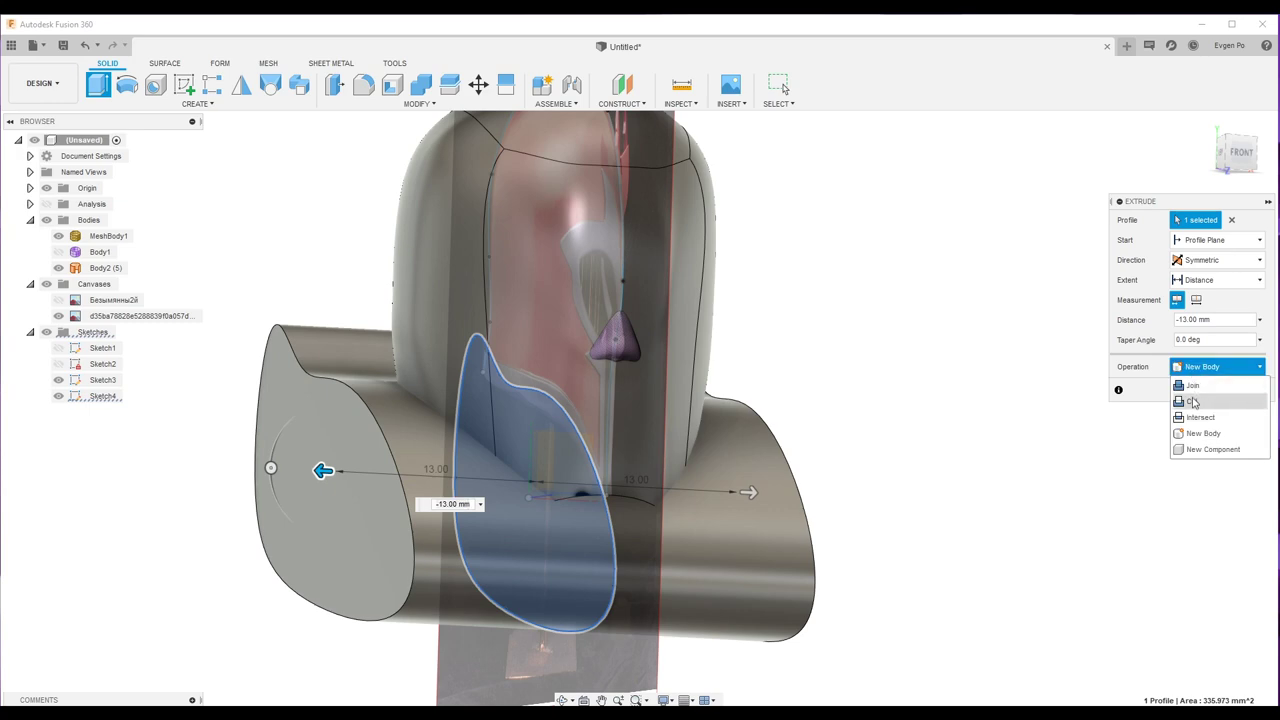
click(1193, 401)
click(1201, 411)
mouse_move(765, 386)
shift+middle_down()
mouse_move(793, 373)
mouse_move(728, 404)
shift+middle_up()
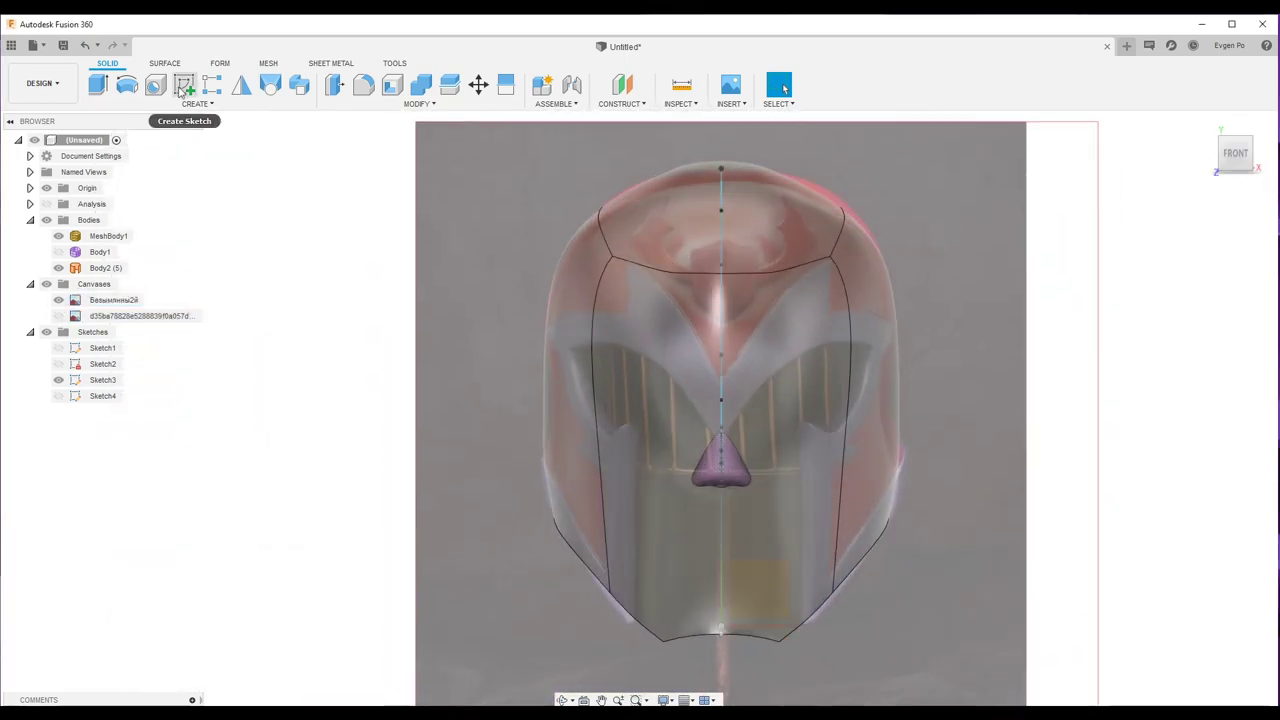
Step: Start a front-plane sketch and draw the face-plate lines and horn wing spline
click(184, 84)
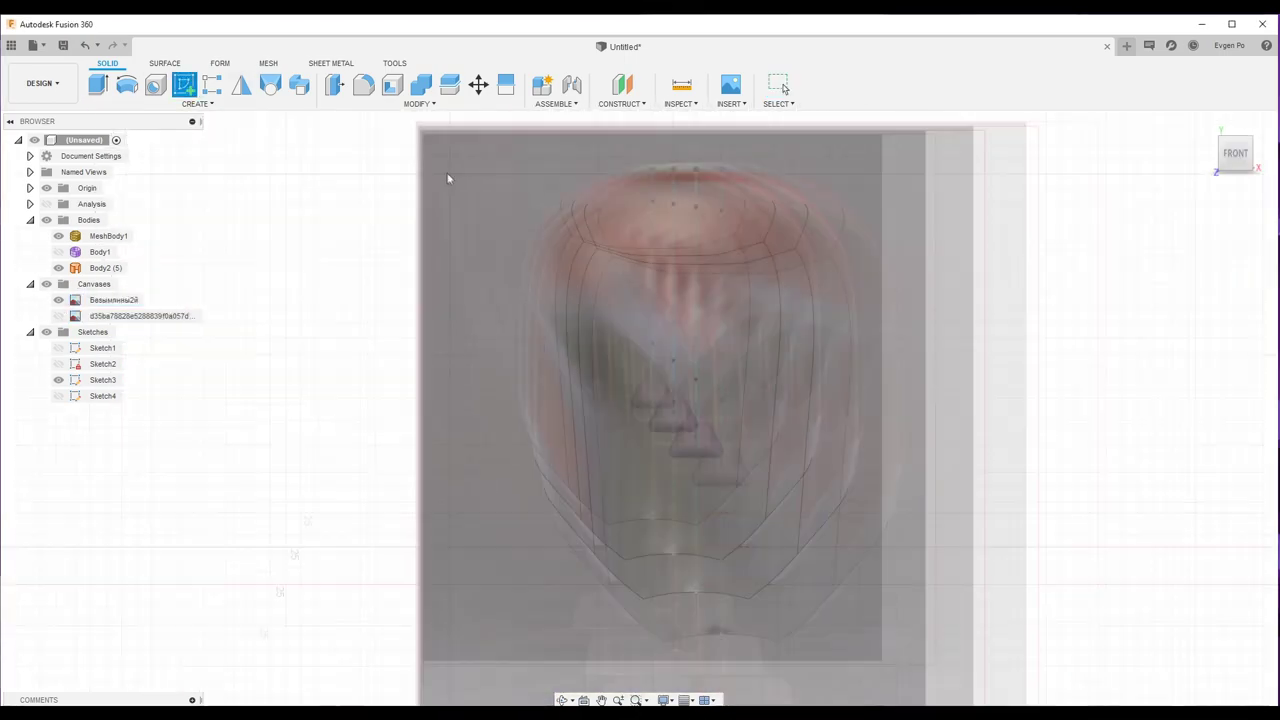
click(448, 178)
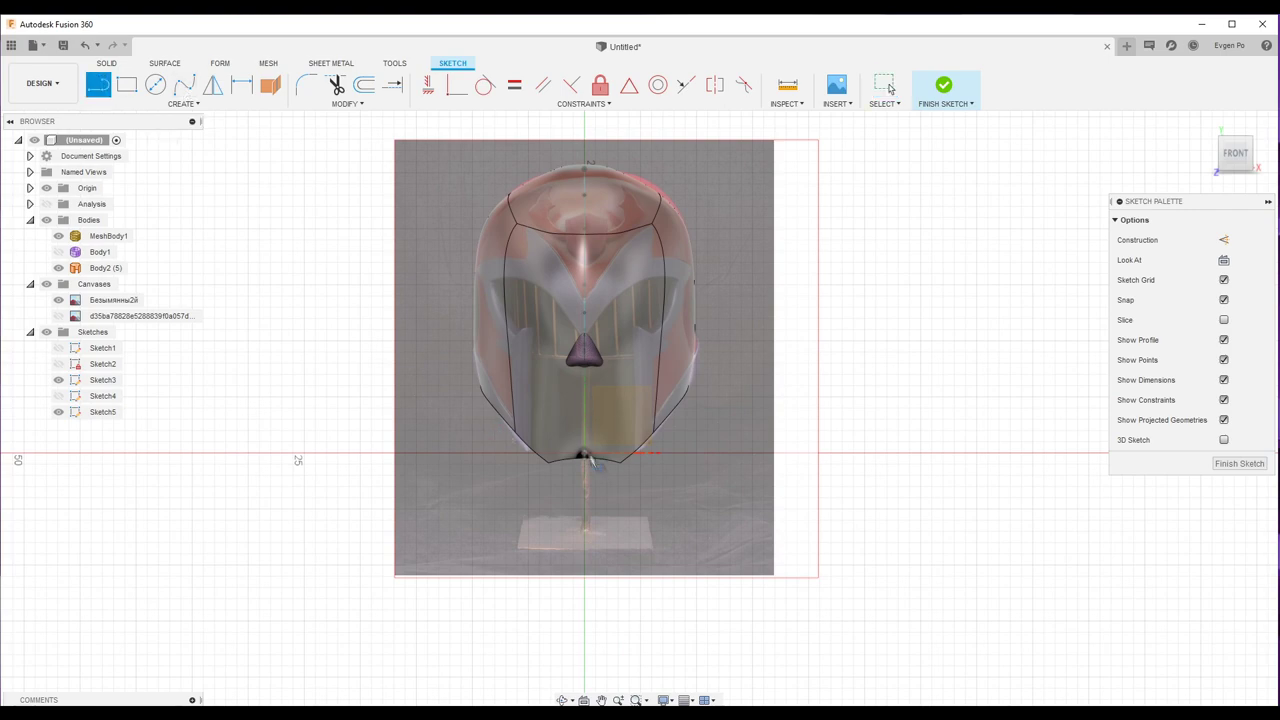
scroll(587, 147, down, 2)
scroll(480, 280, up, 5)
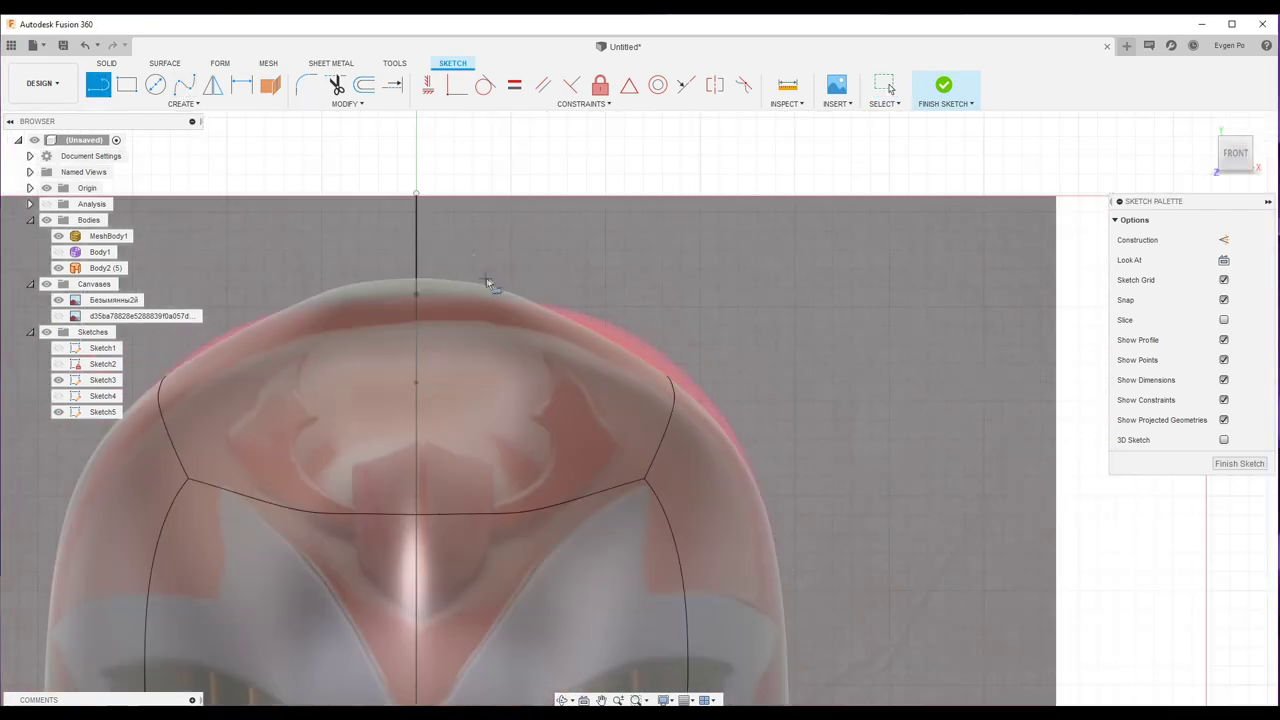
shift+middle_drag(486, 286, 470, 240)
key(l)
scroll(527, 342, up, 4)
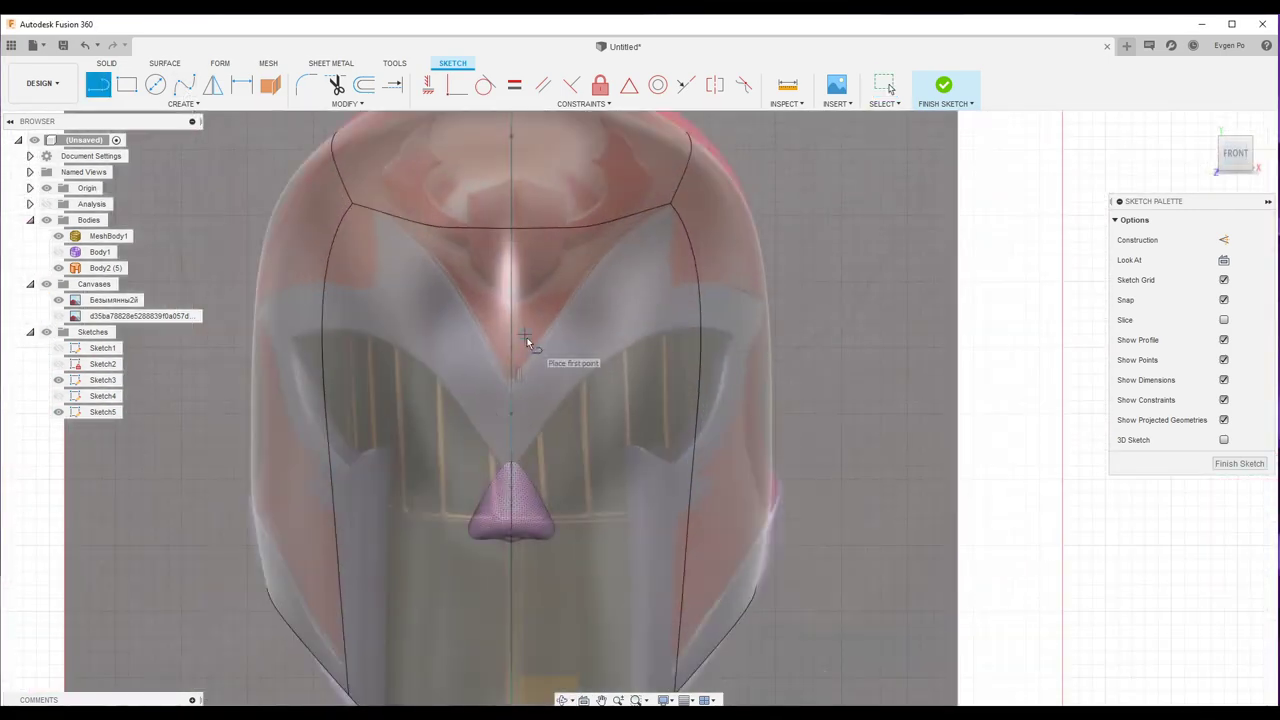
click(184, 84)
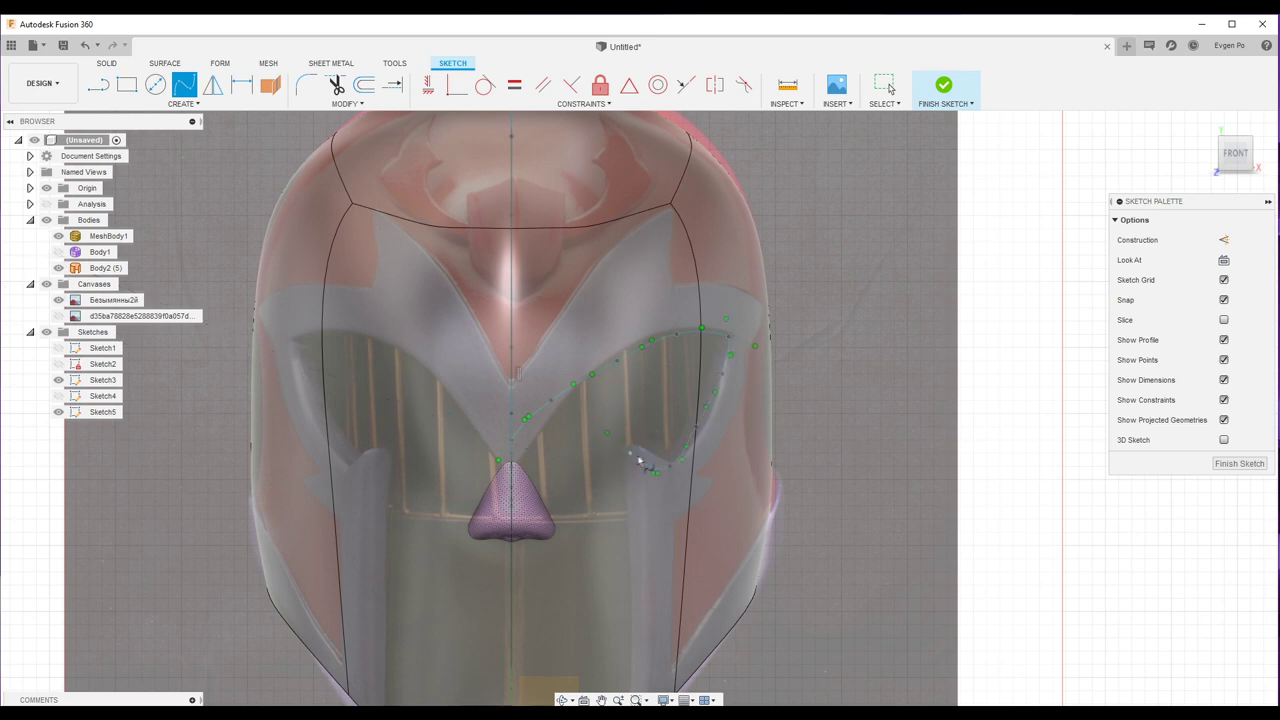
scroll(630, 460, down, 4)
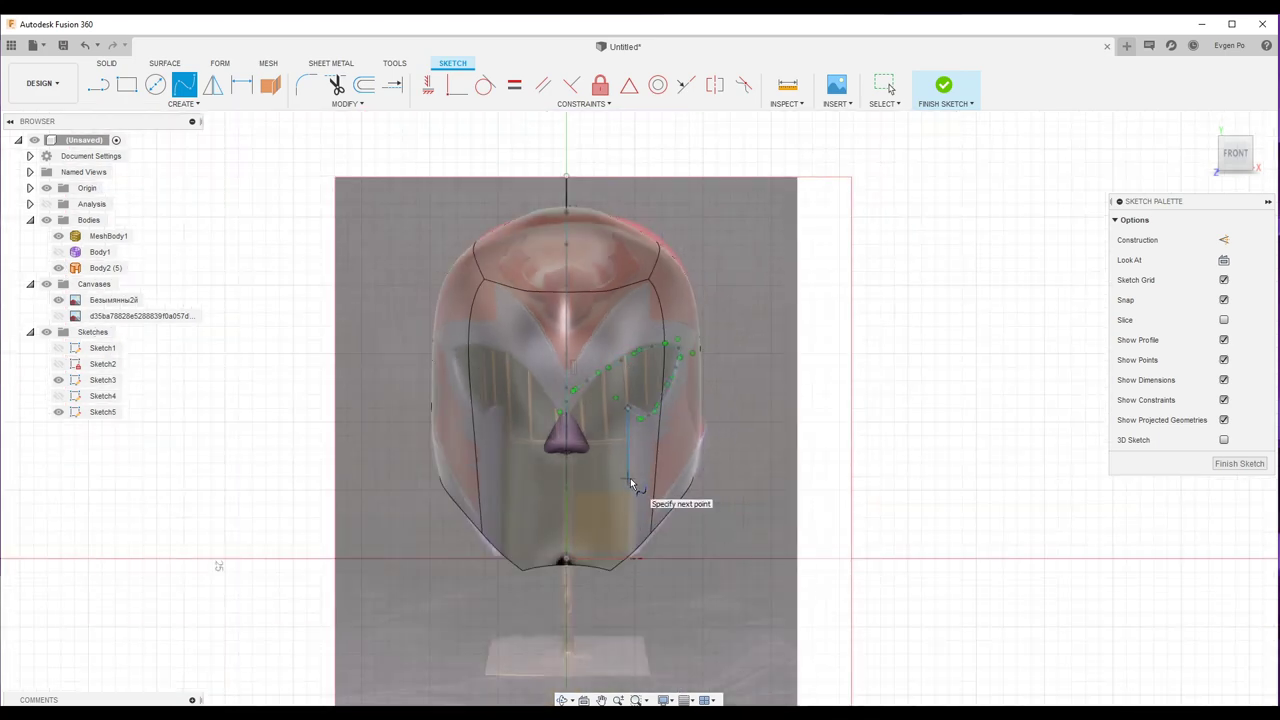
click(606, 612)
click(703, 598)
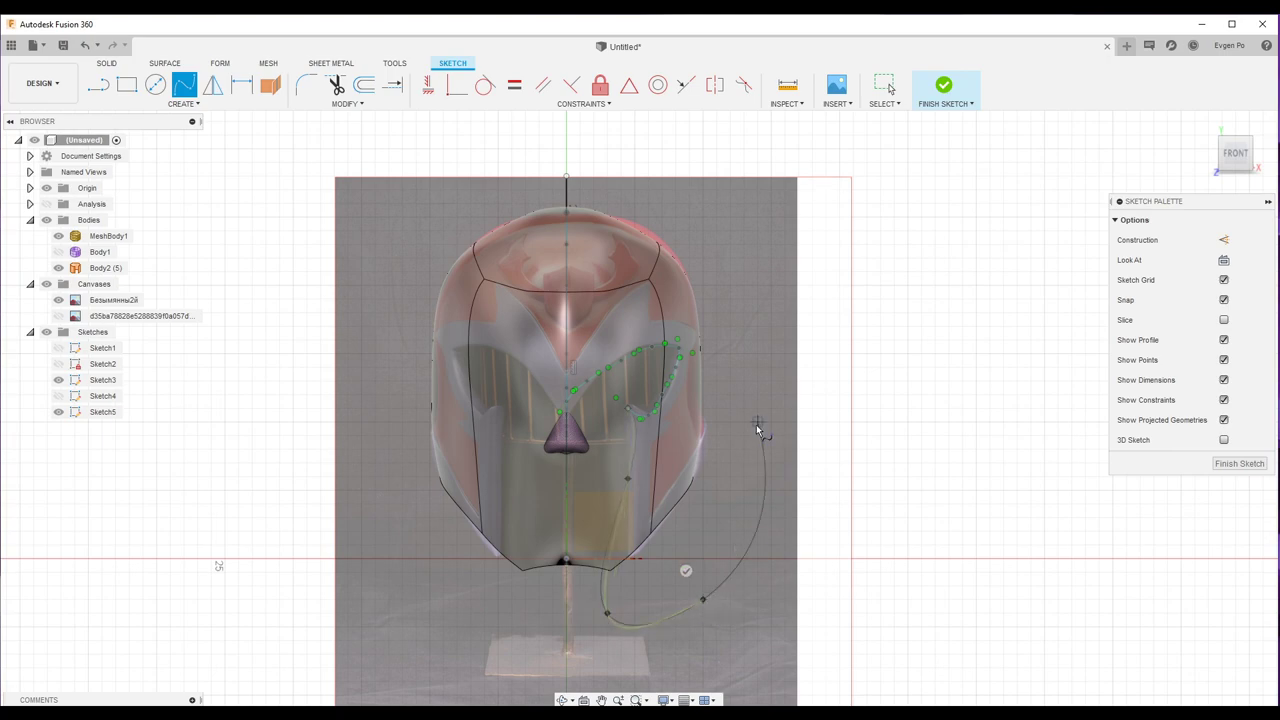
scroll(535, 410, up, 1)
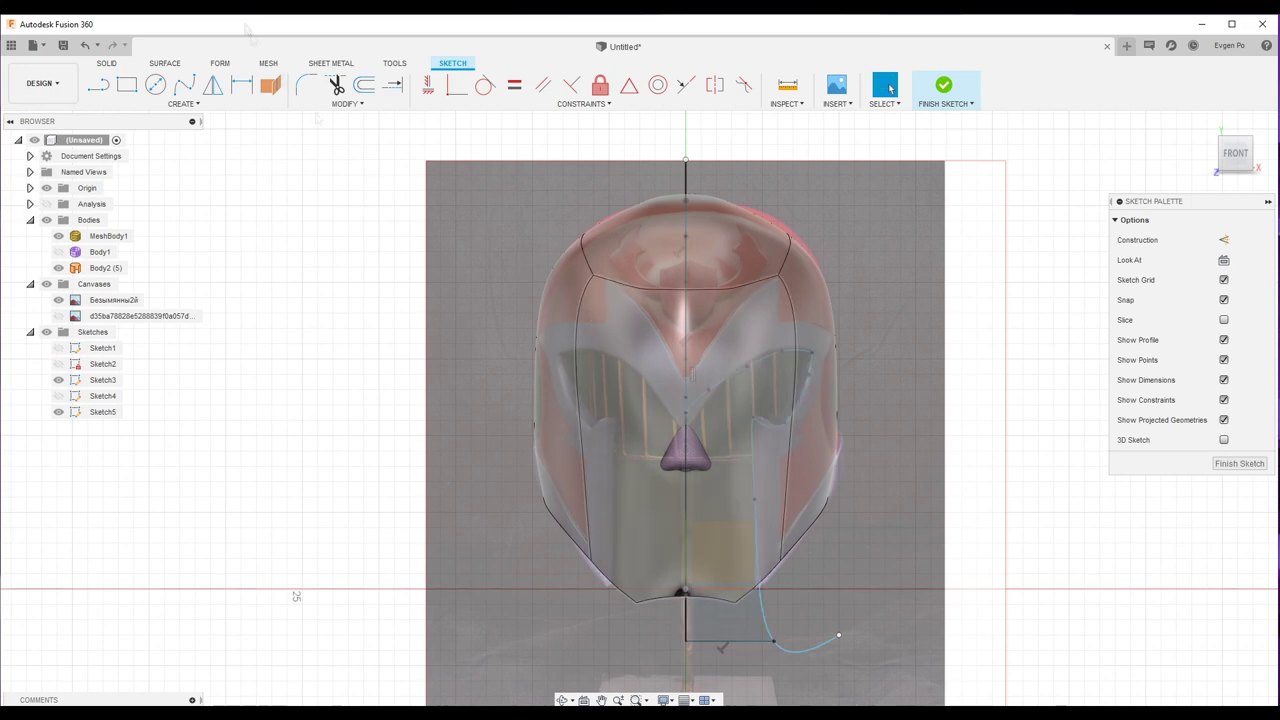
Step: Mirror the curves, finish Sketch5, and pick the T-shaped face-opening profile to extrude
click(213, 85)
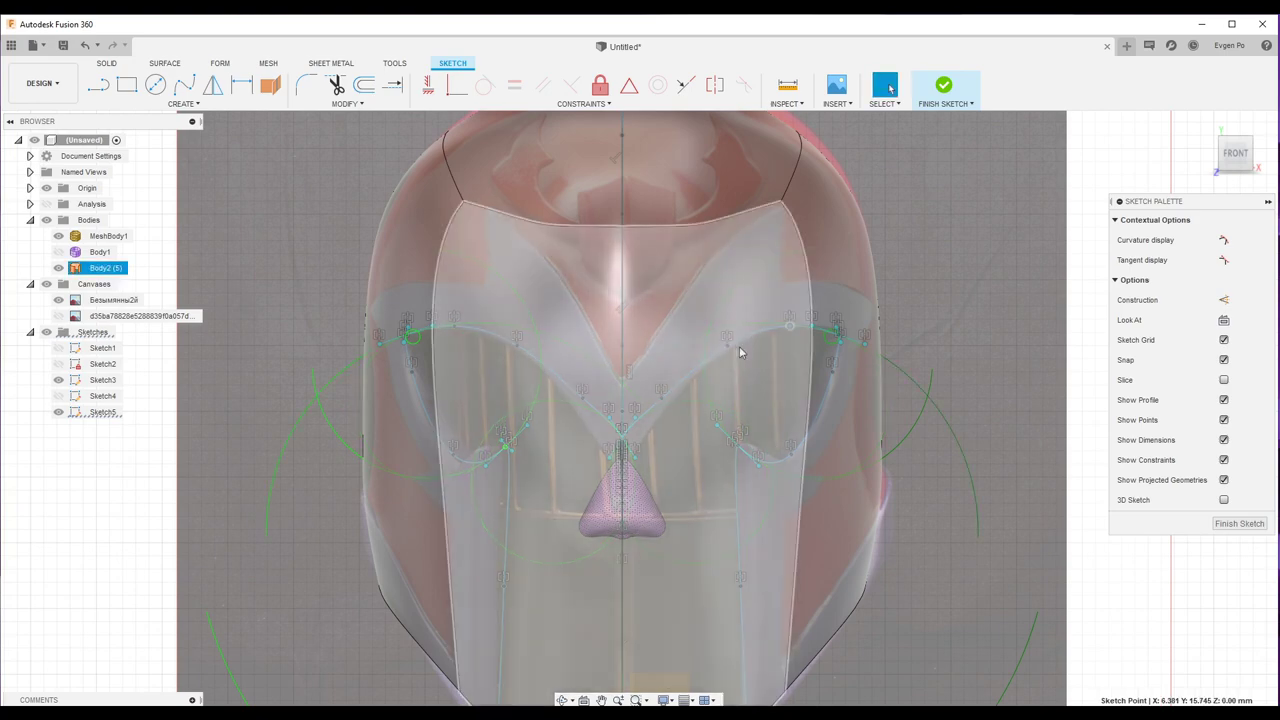
key(Escape)
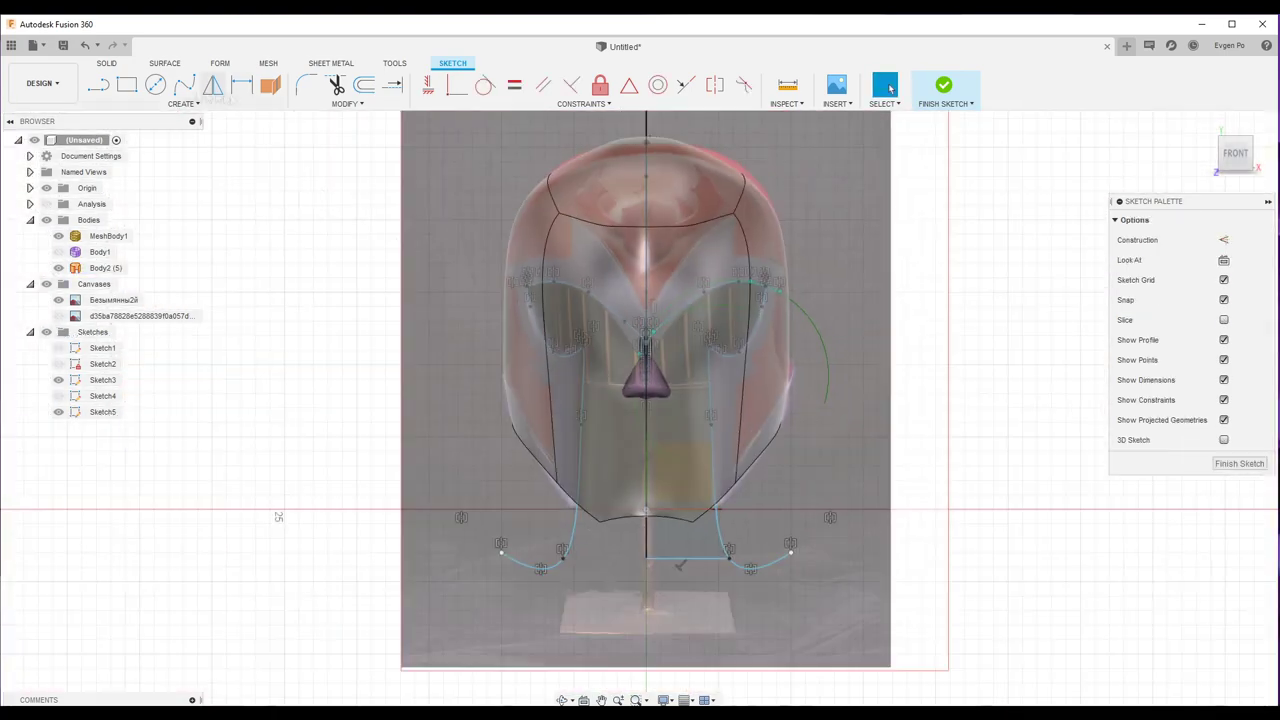
click(107, 63)
click(97, 84)
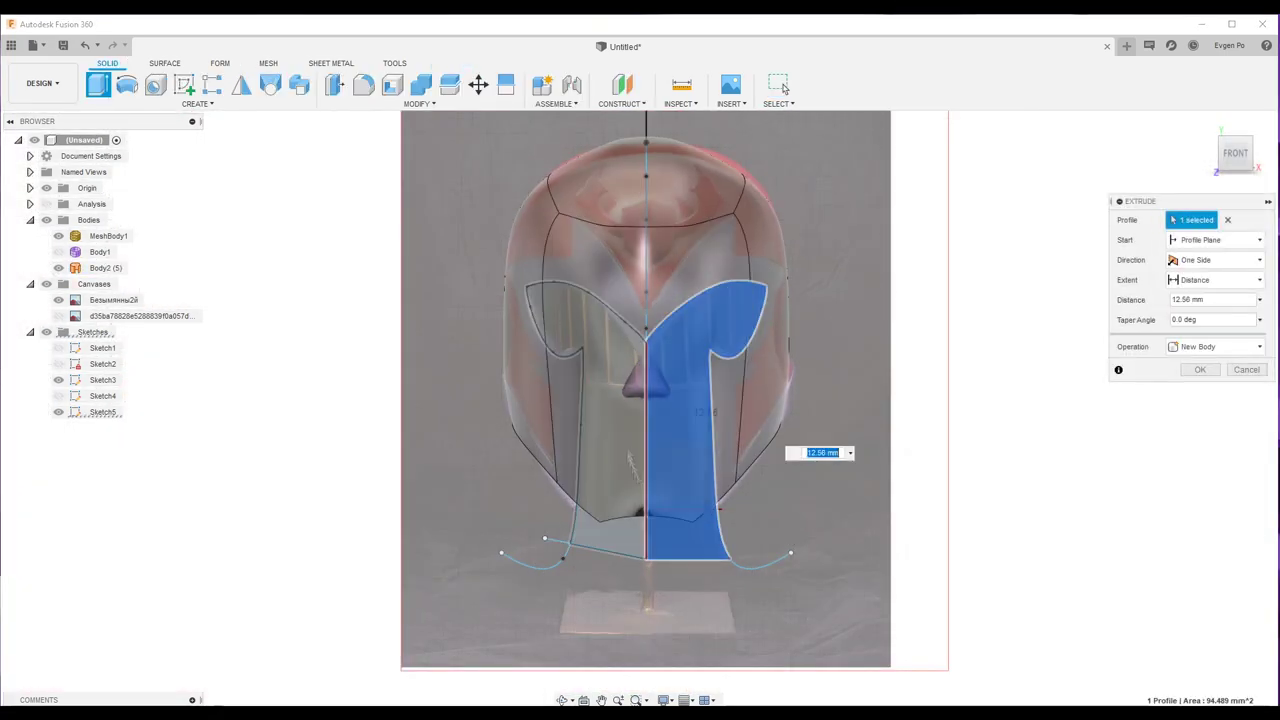
Step: Cut the T-shaped face opening through the helmet shell, then orbit to its left side
click(1215, 346)
click(1180, 380)
click(1200, 394)
click(780, 325)
shift+middle_drag(780, 325, 1080, 381)
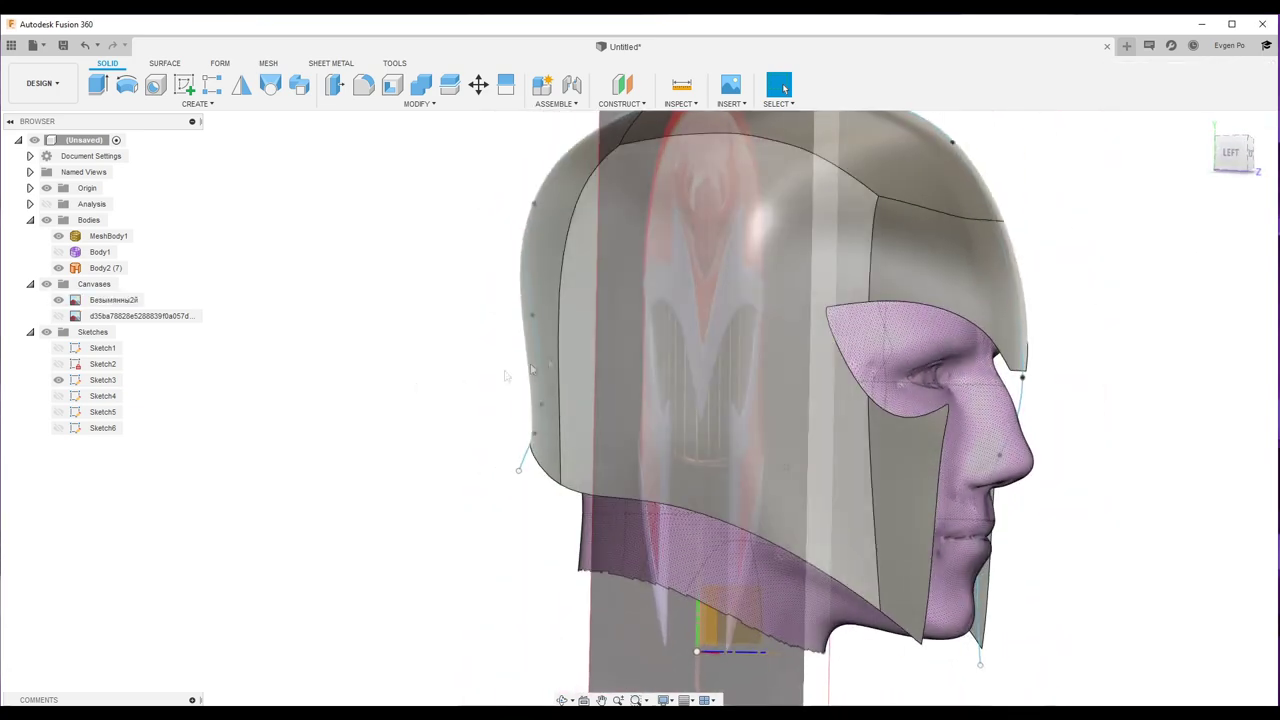
Step: Hide the reference photo canvas and orbit around the back and right side of the helmet
click(58, 300)
mouse_move(337, 299)
shift+middle_down()
mouse_move(656, 287)
mouse_move(591, 306)
mouse_move(547, 375)
shift+middle_up()
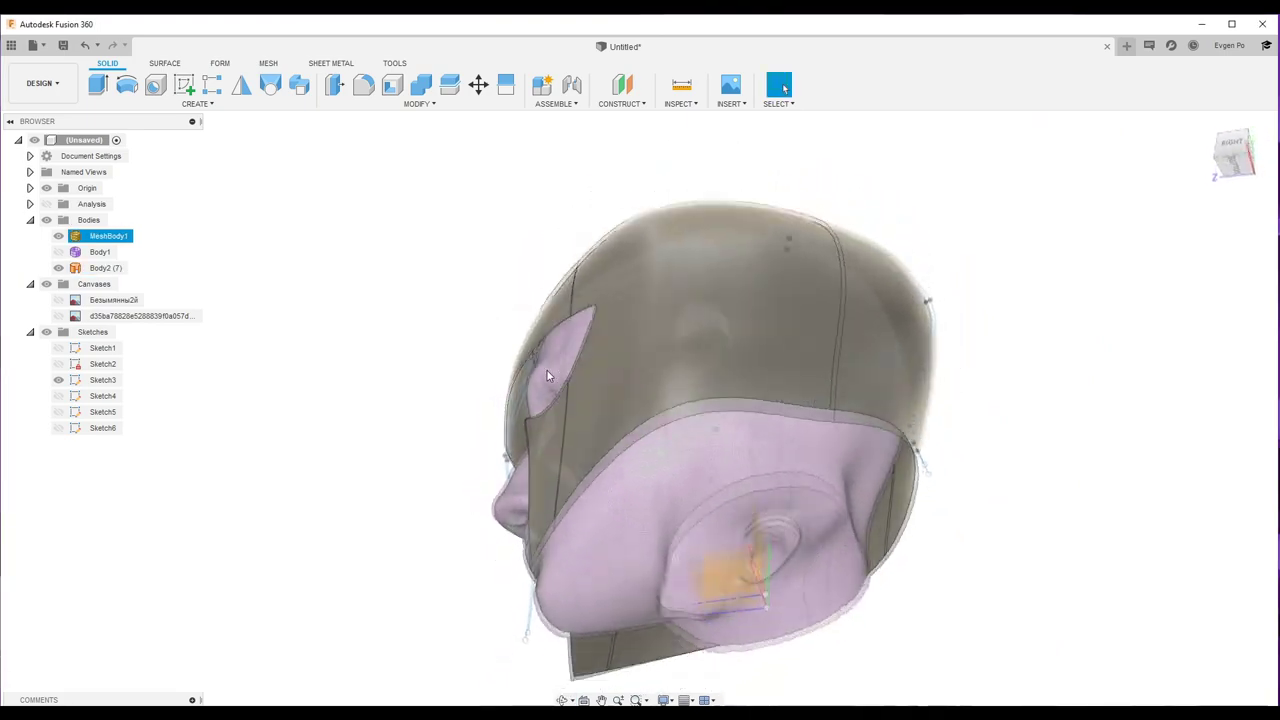
shift+middle_drag(516, 226, 678, 100)
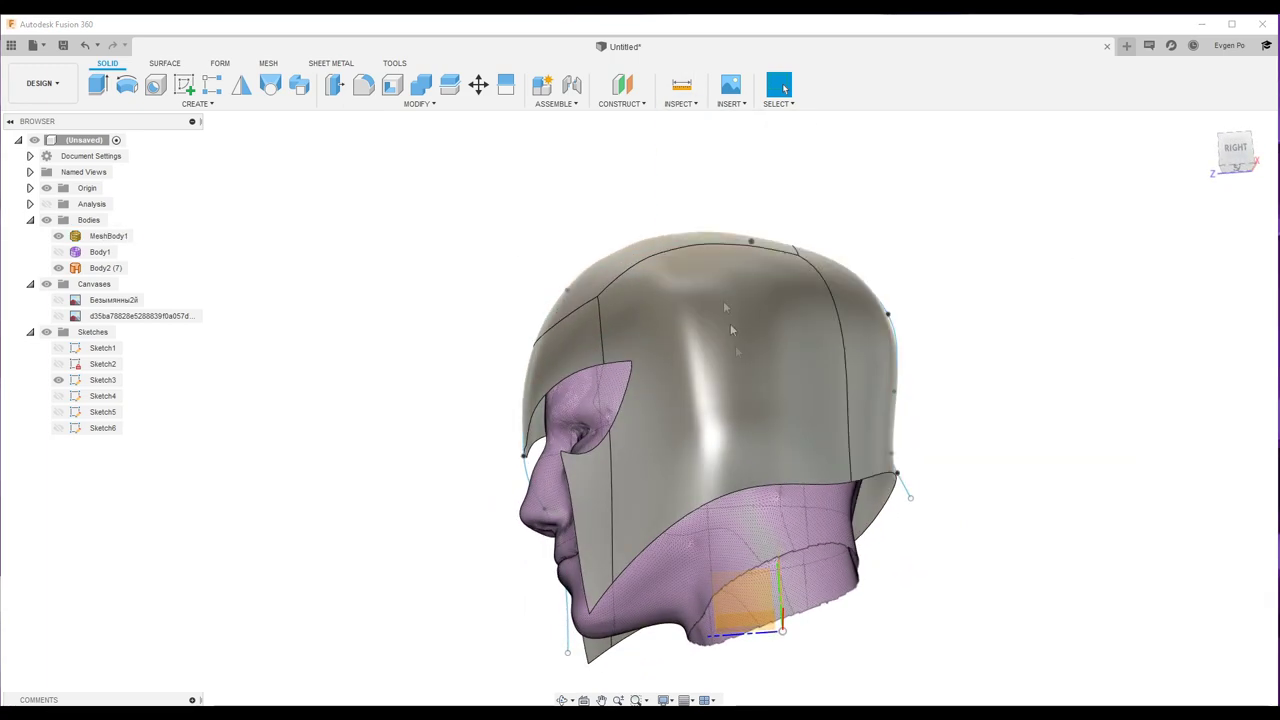
Step: Inspect a section view through the helmet with the plane shifted up 2.00 mm, then close it
click(755, 601)
mouse_move(755, 601)
shift+middle_down()
mouse_move(838, 348)
mouse_move(775, 373)
mouse_move(731, 370)
shift+middle_up()
mouse_move(590, 384)
mouse_down()
mouse_move(586, 285)
mouse_move(586, 443)
mouse_move(590, 408)
mouse_up()
click(1246, 343)
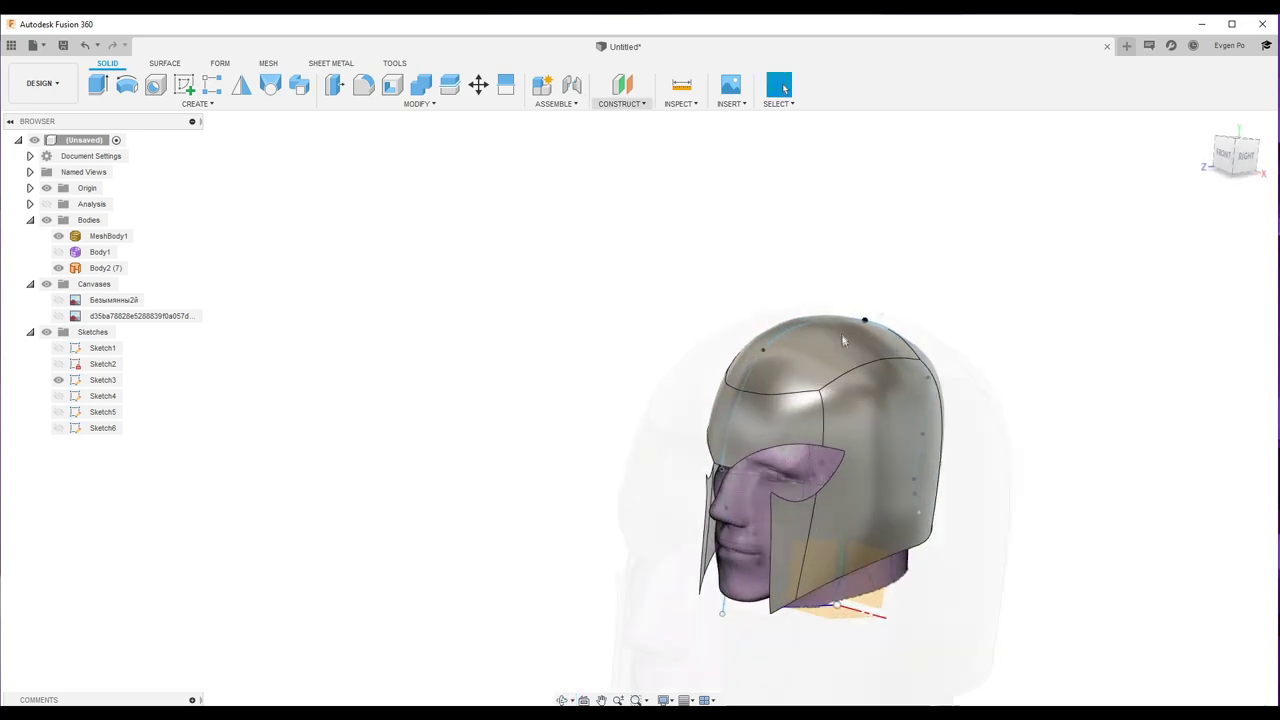
Step: Orbit and zoom from the helmet's front to its left side to check the fit over the head
scroll(843, 341, up, 3)
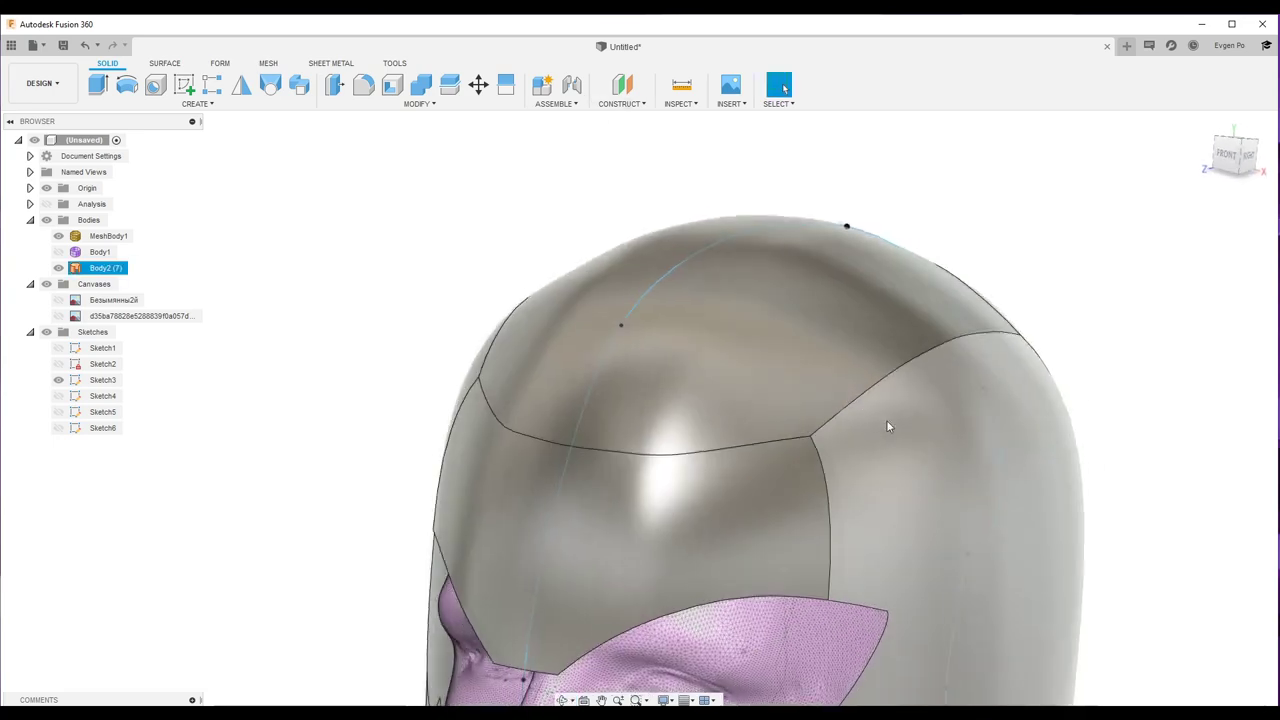
mouse_move(843, 341)
shift+middle_down()
mouse_move(711, 324)
mouse_move(669, 220)
mouse_move(498, 262)
mouse_move(571, 240)
shift+middle_up()
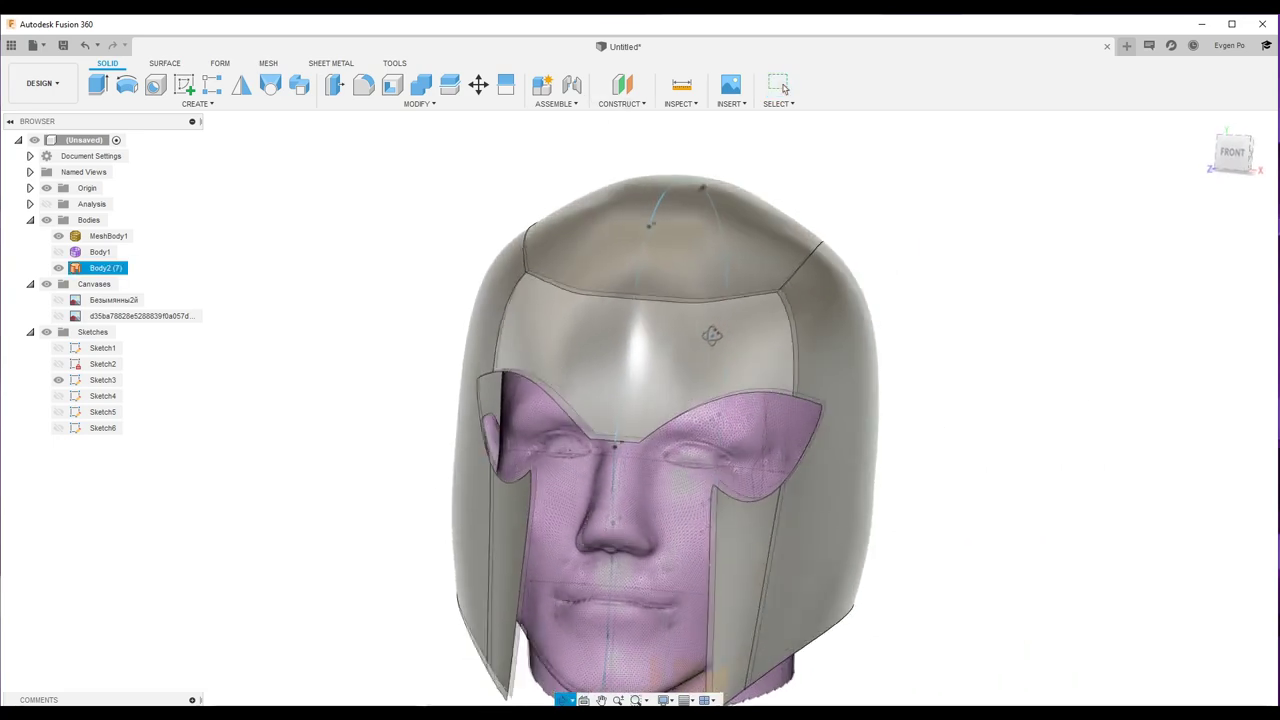
scroll(498, 262, down, 3)
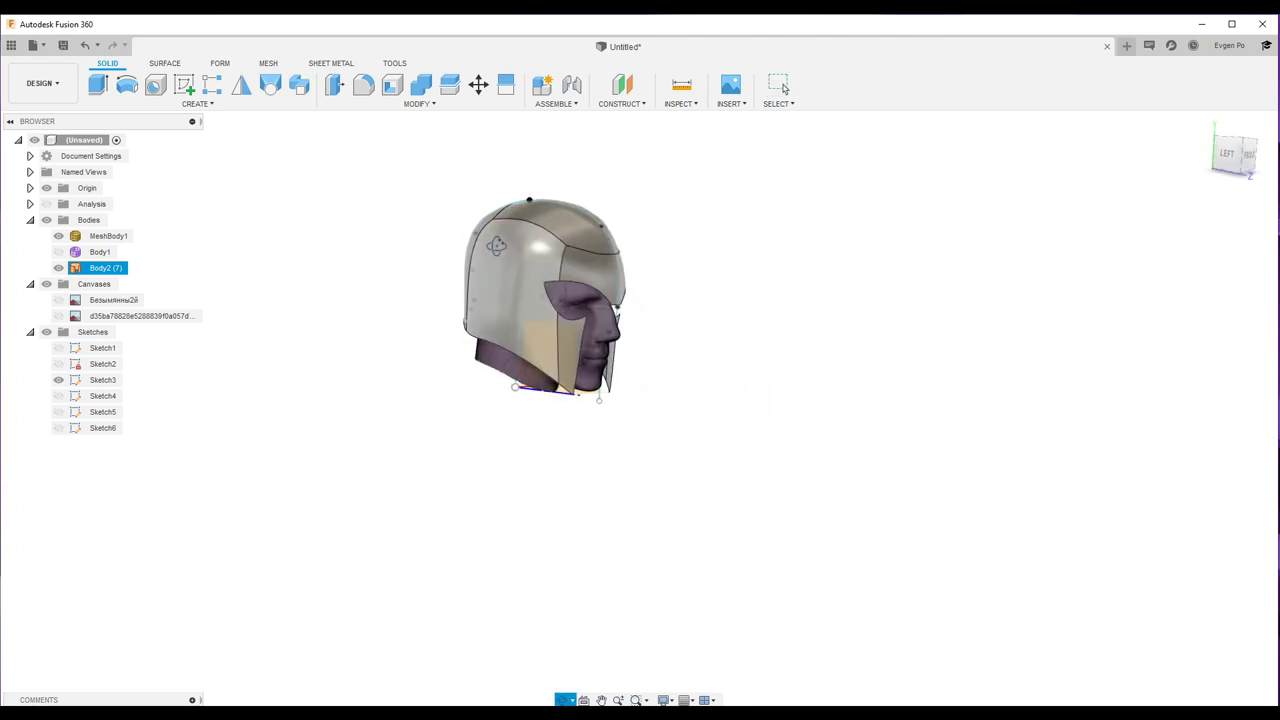
shift+middle_drag(571, 240, 1151, 127)
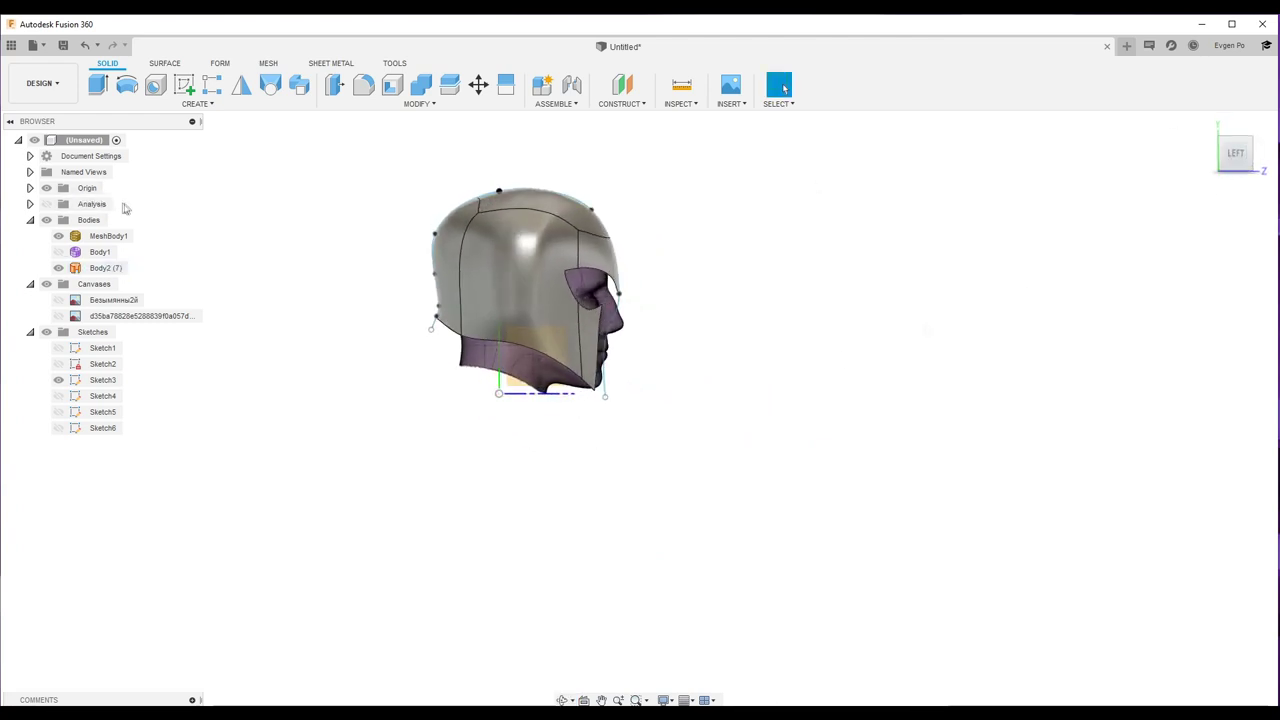
scroll(591, 275, up, 3)
scroll(591, 275, up, 2)
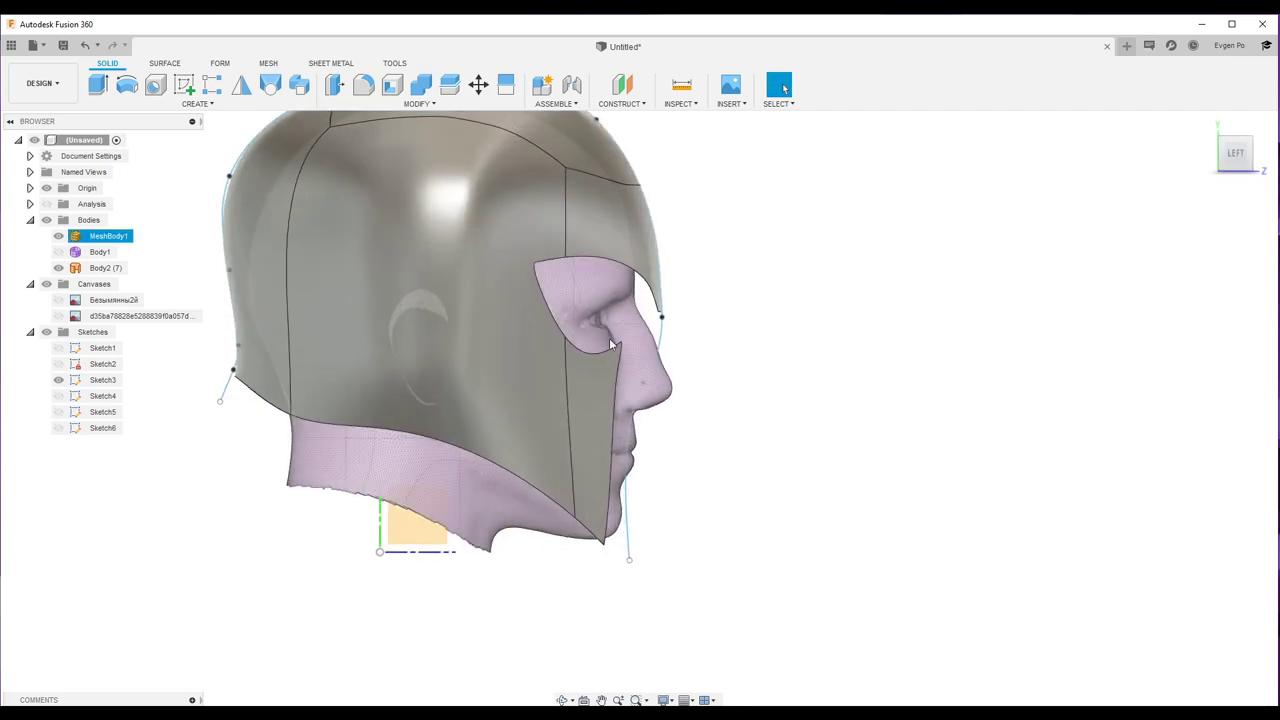
Step: Start a side-plane sketch and pick the helmet's lower, front, eye-opening and top edges to project
click(420, 541)
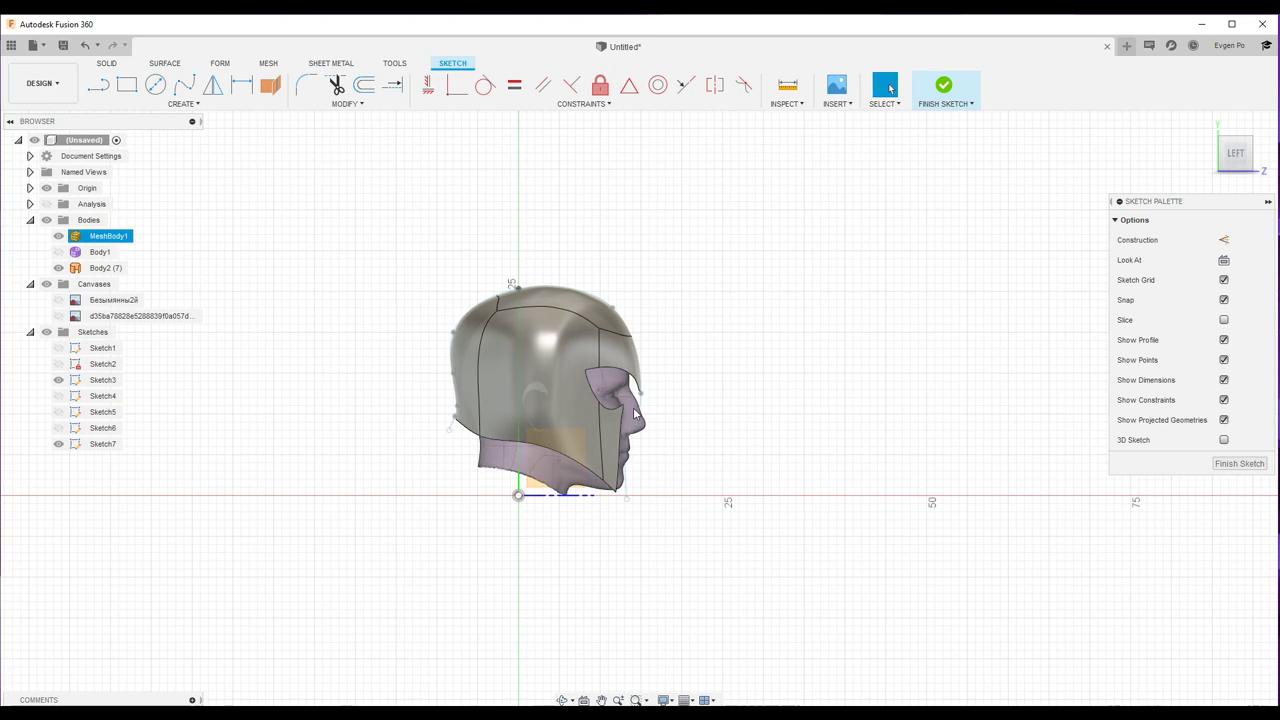
key(p)
scroll(463, 444, up, 3)
scroll(475, 432, up, 2)
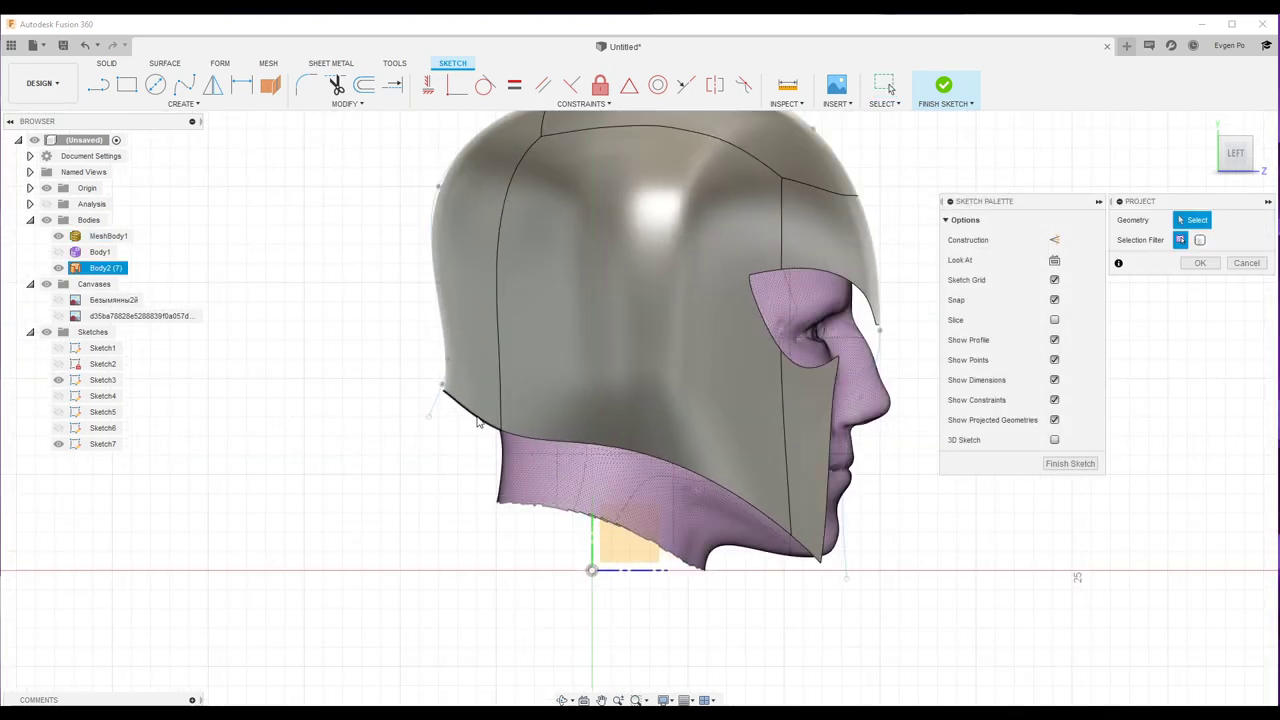
click(530, 440)
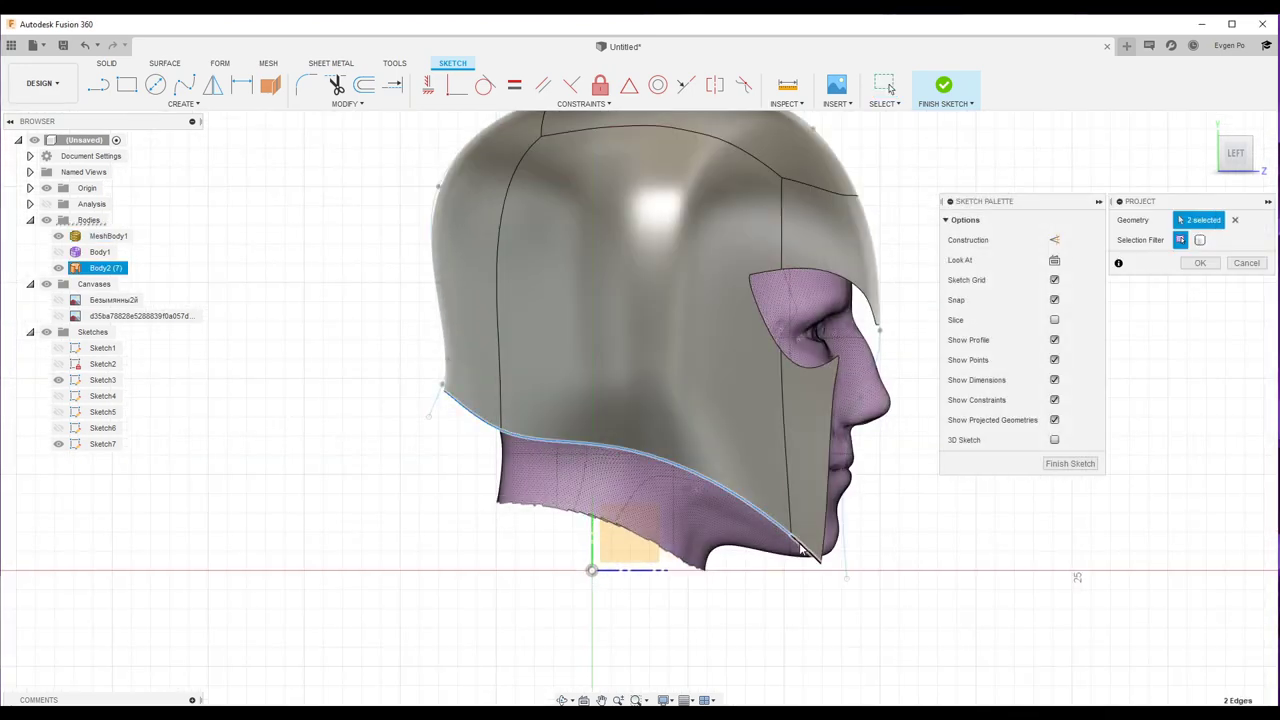
click(829, 541)
click(821, 368)
click(779, 272)
Step: Confirm the edge projection, then also project a helmet face into the sketch
scroll(883, 320, up, 5)
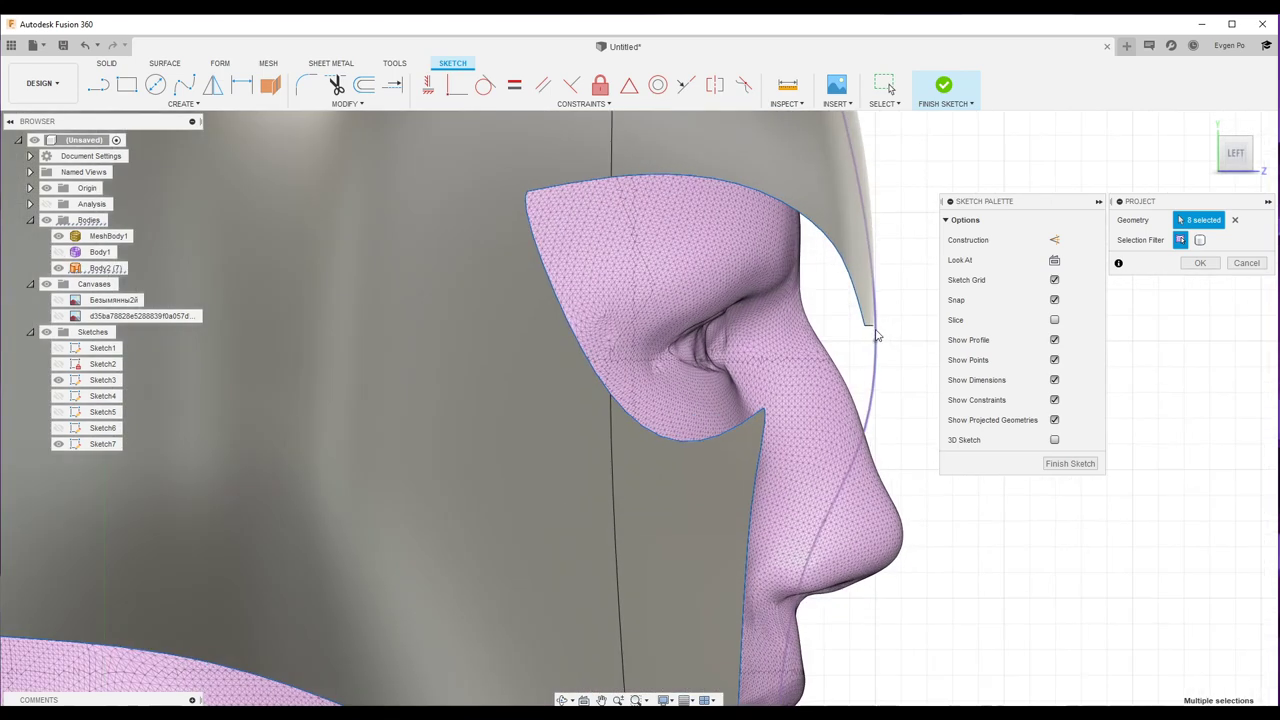
scroll(870, 333, up, 5)
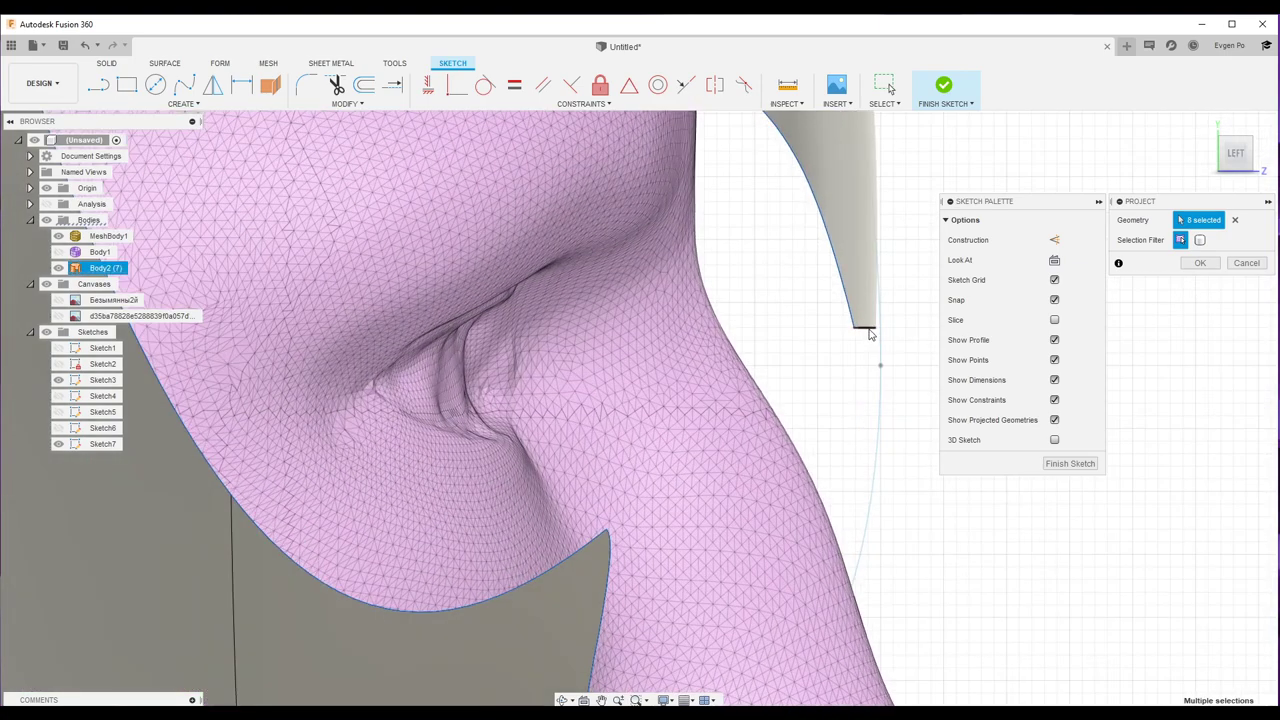
scroll(869, 333, down, 2)
scroll(860, 338, down, 3)
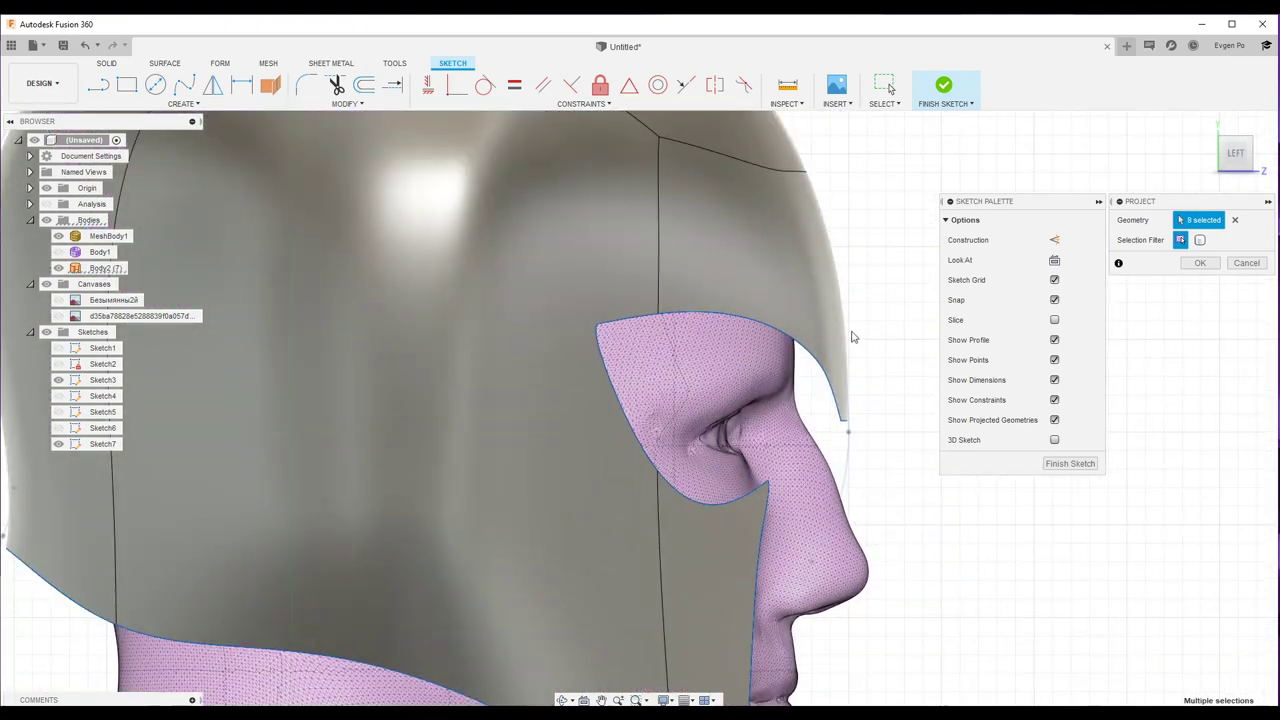
click(1200, 263)
scroll(1077, 300, down, 3)
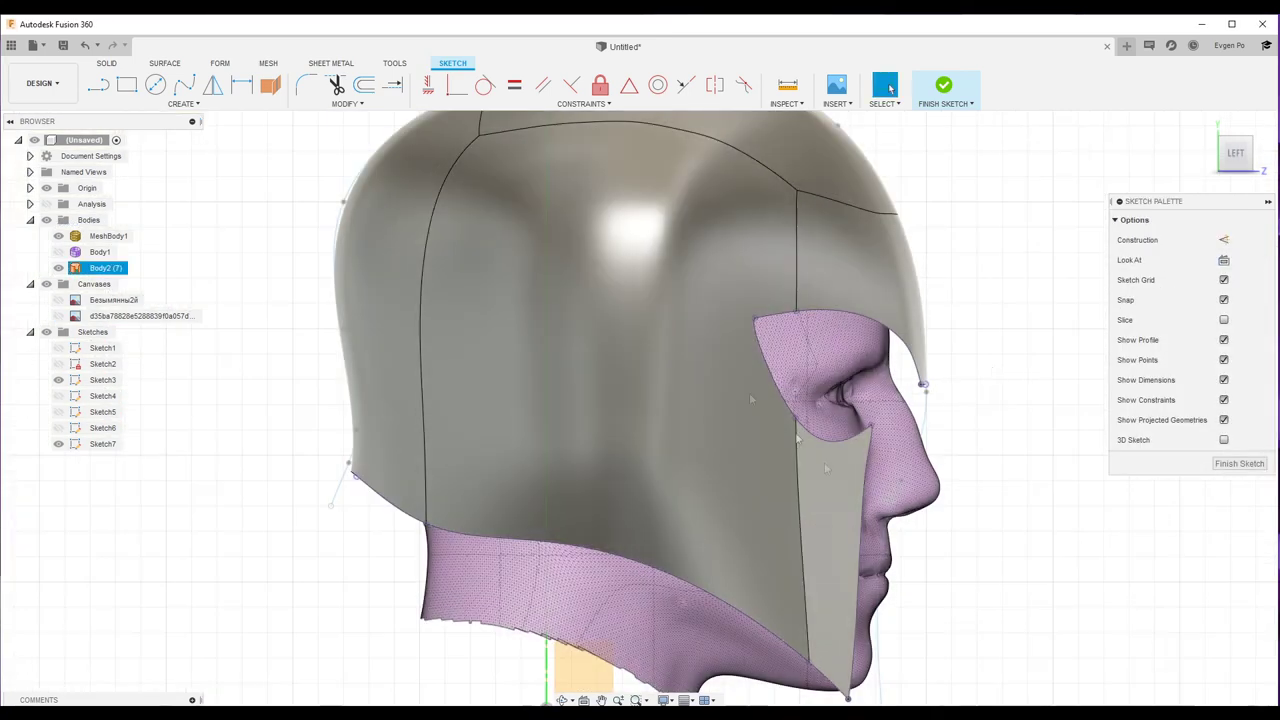
key(p)
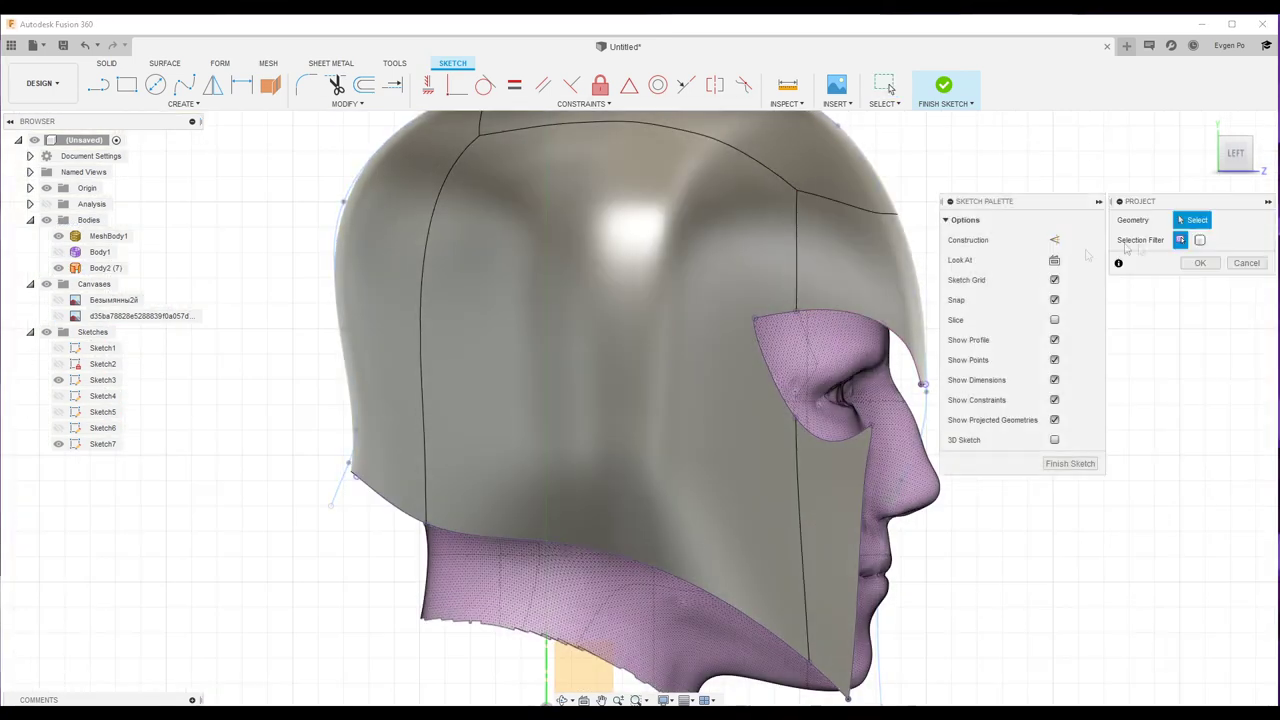
click(865, 265)
click(1200, 263)
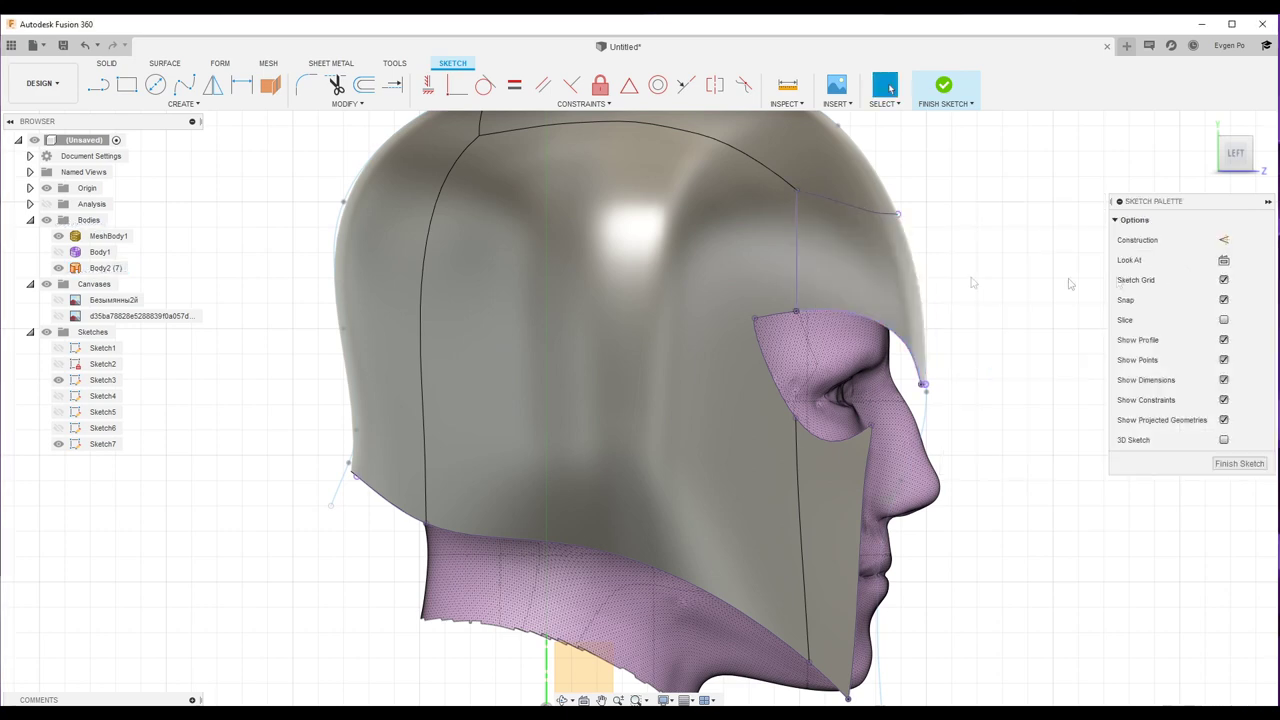
Step: Offset the projected lower-rim and face-opening chain 1.00 mm inward (-1 mm)
click(363, 86)
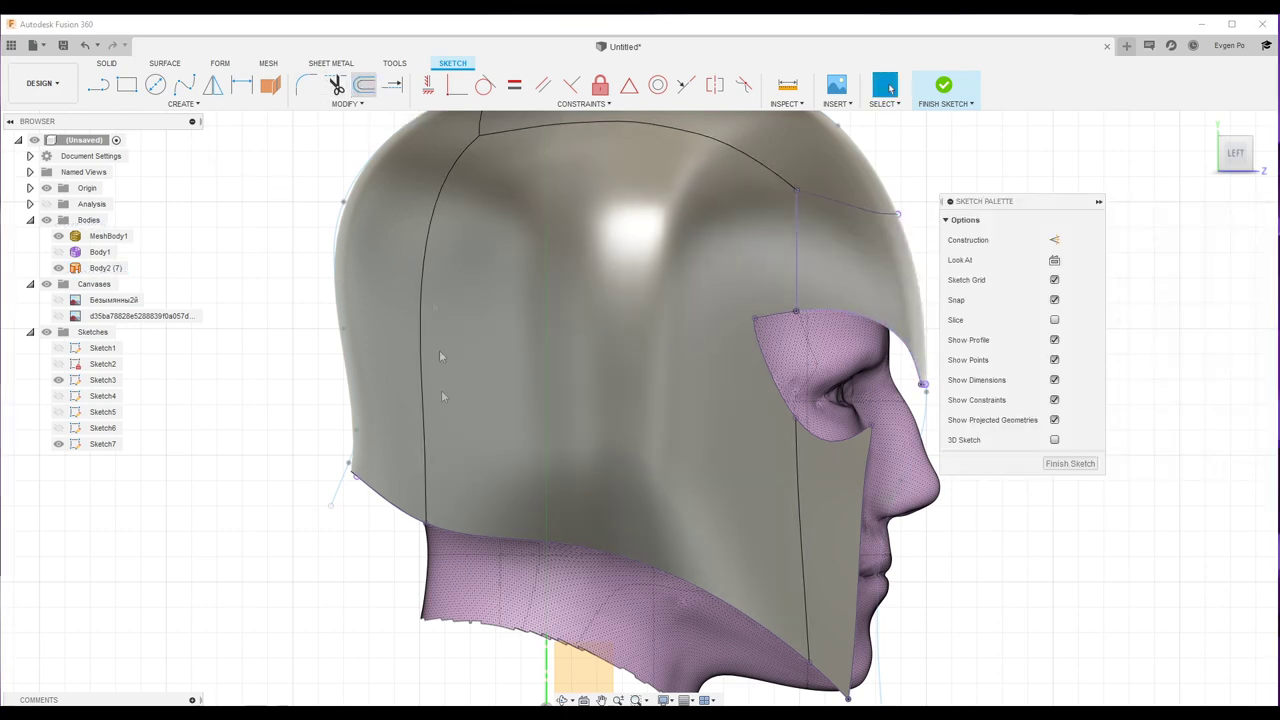
click(385, 509)
shift+middle_drag(385, 509, 697, 569)
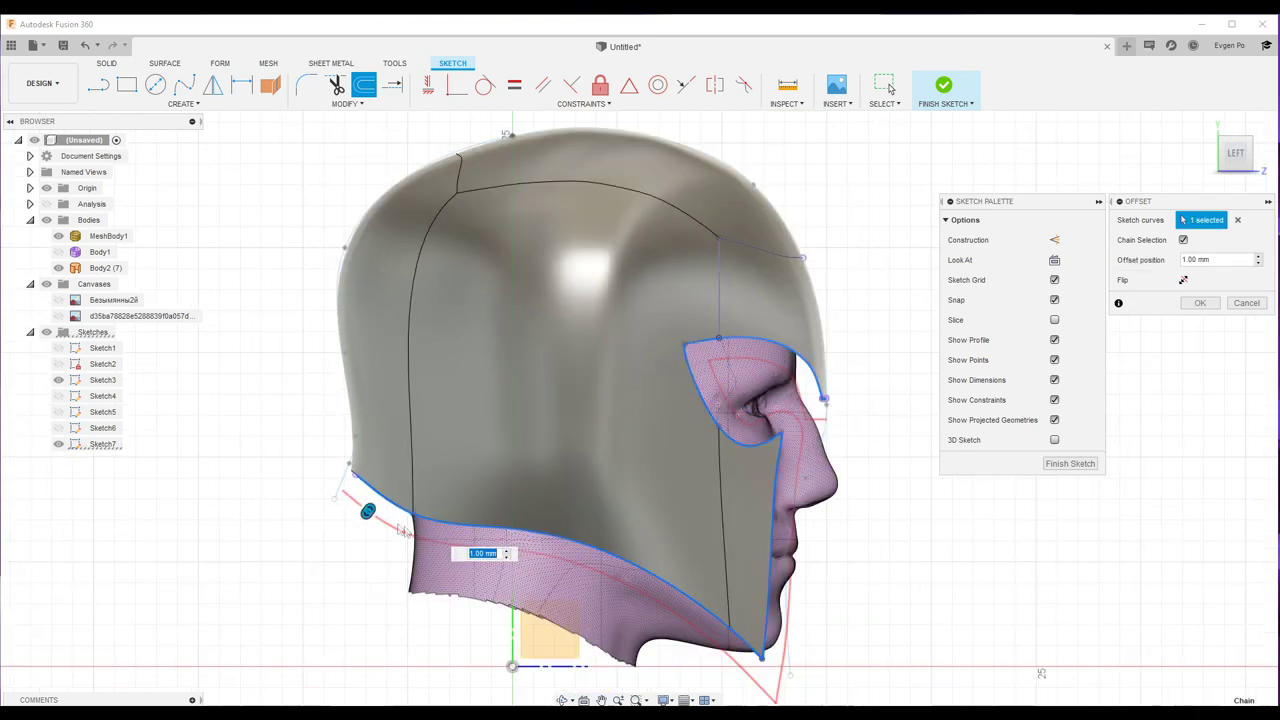
drag(400, 528, 385, 472)
text(-1)
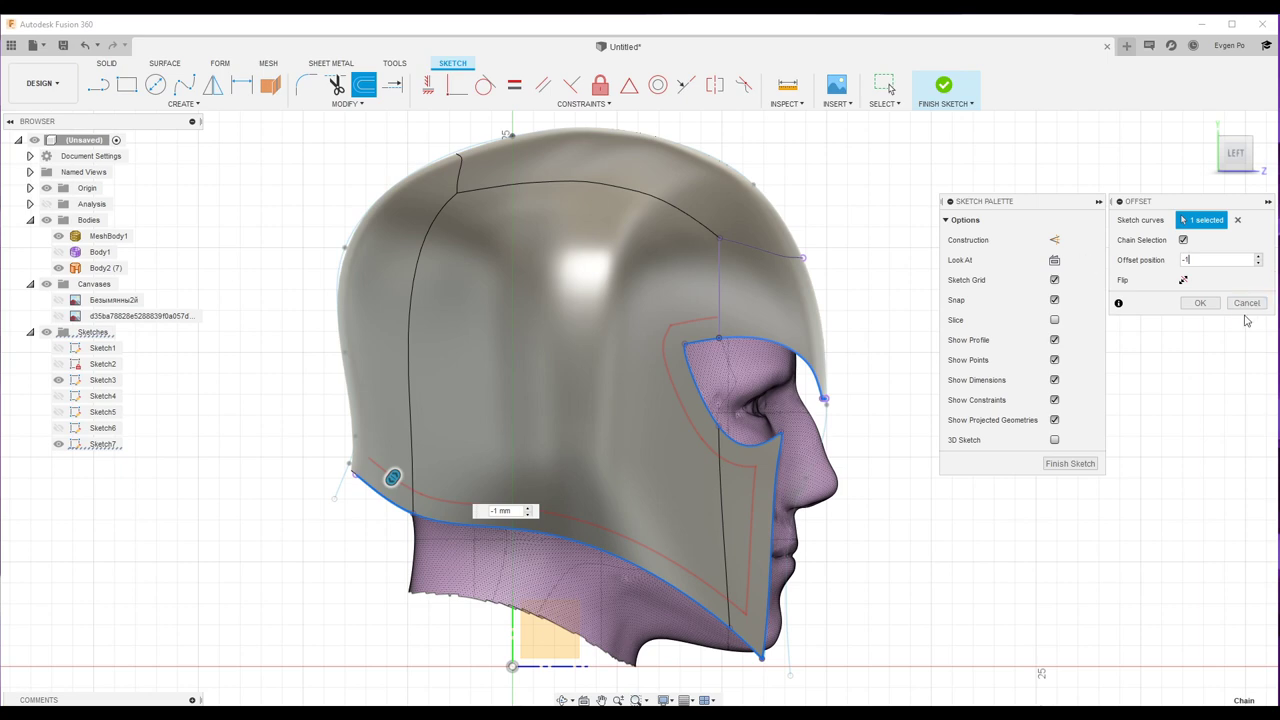
click(1205, 300)
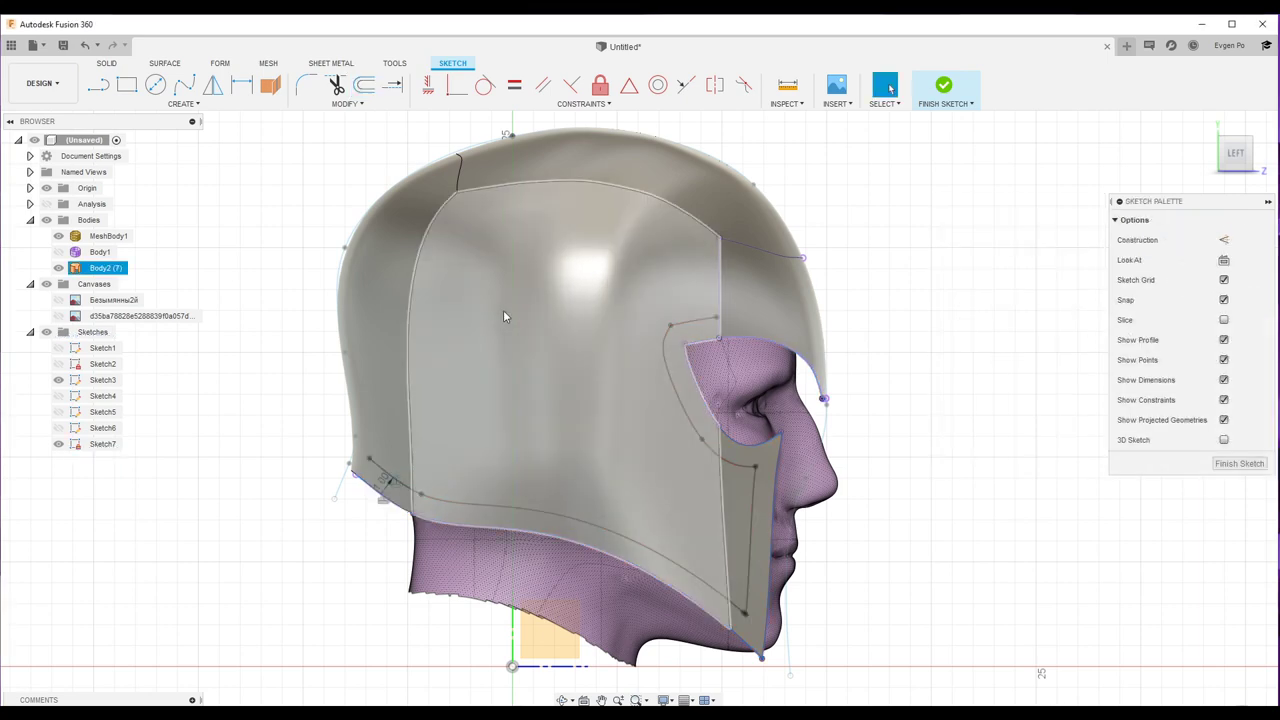
scroll(385, 480, up, 3)
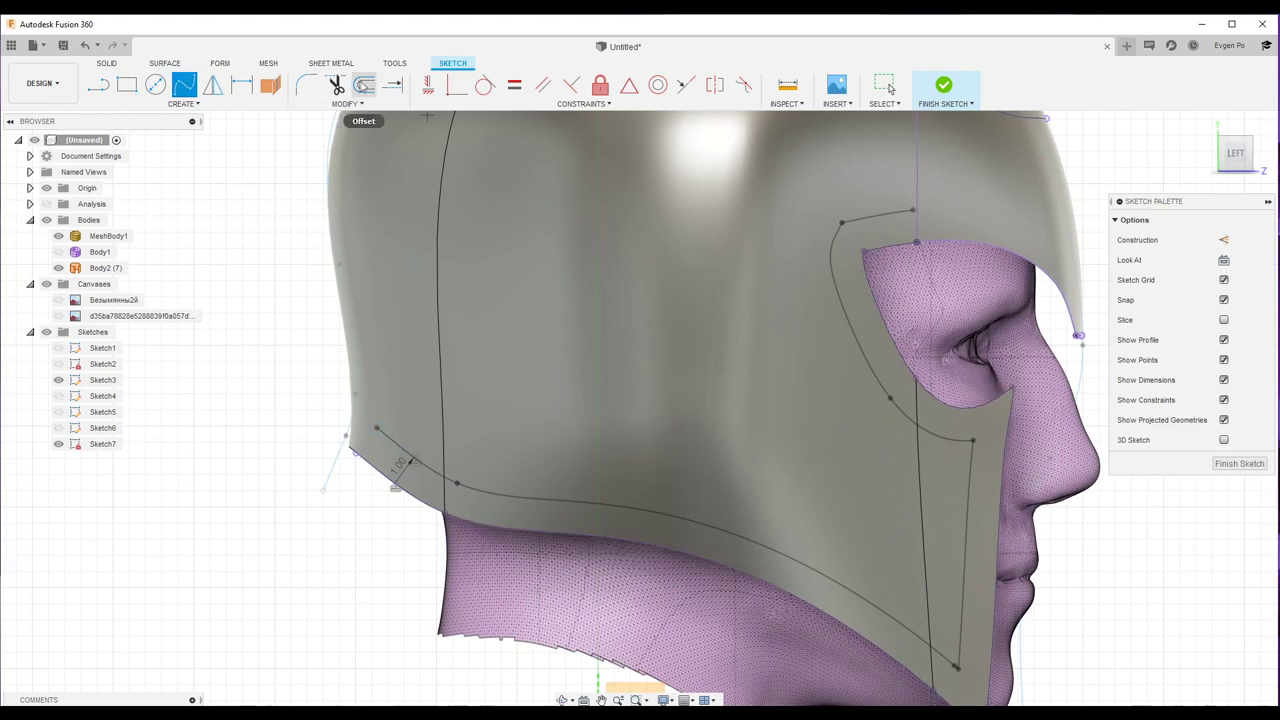
Step: Offset only the curved brow spline, placing the copy about 1 mm above it
scroll(388, 440, down, 3)
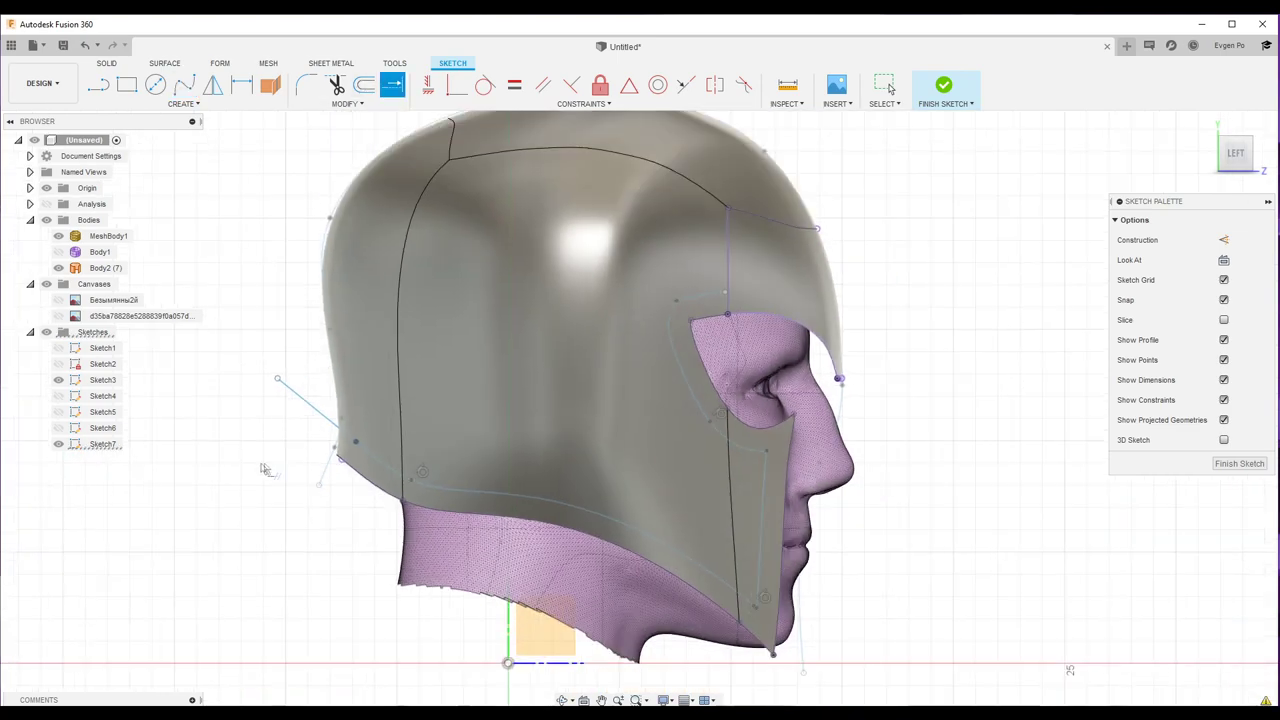
scroll(400, 420, down, 2)
scroll(458, 370, up, 6)
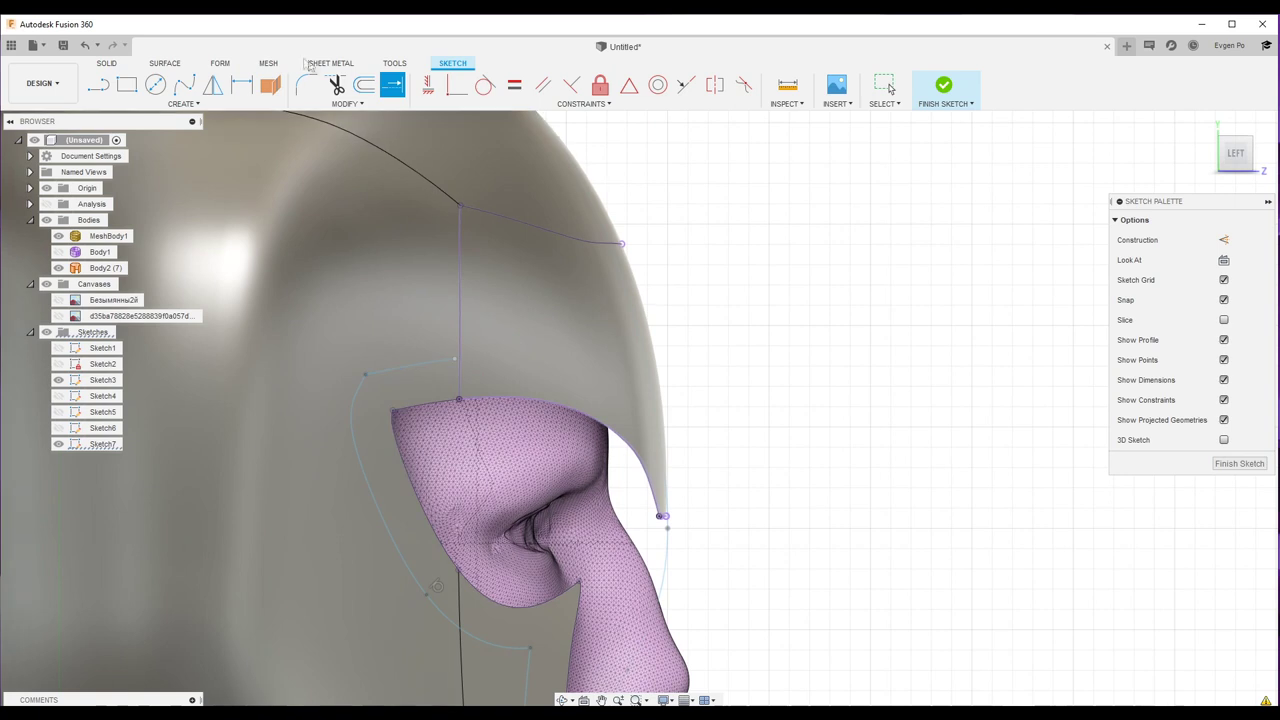
click(377, 95)
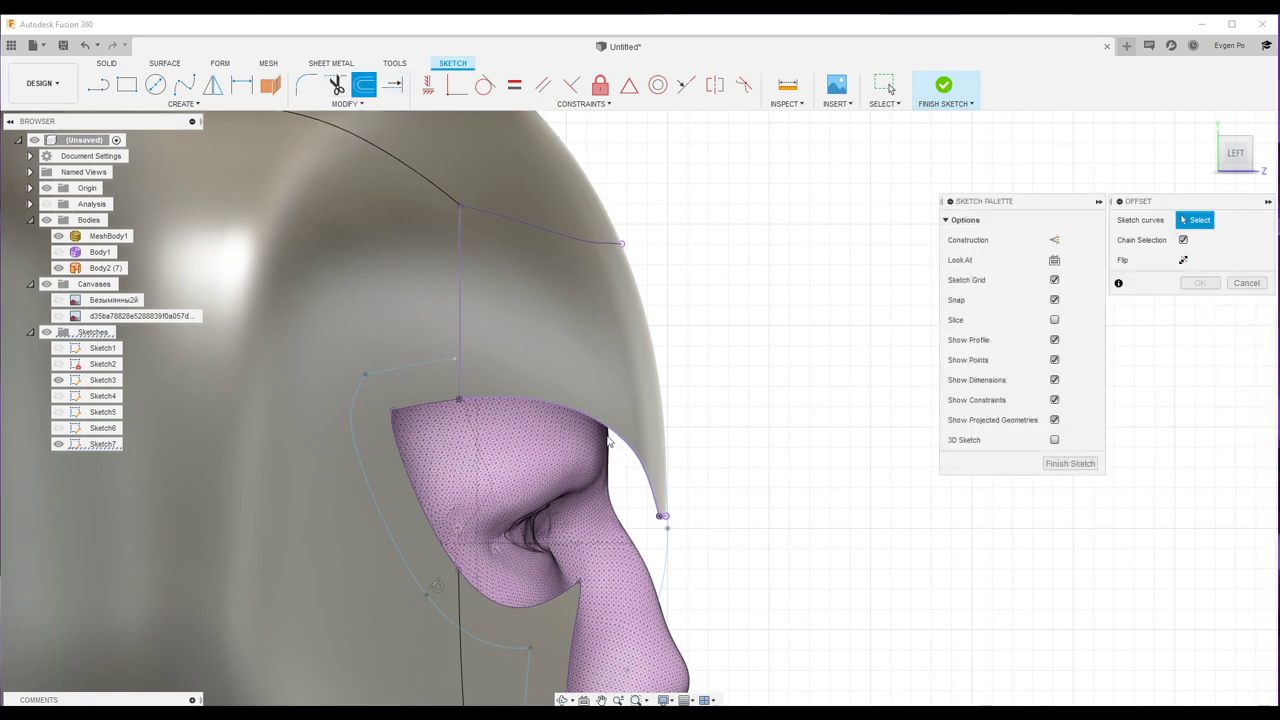
click(611, 434)
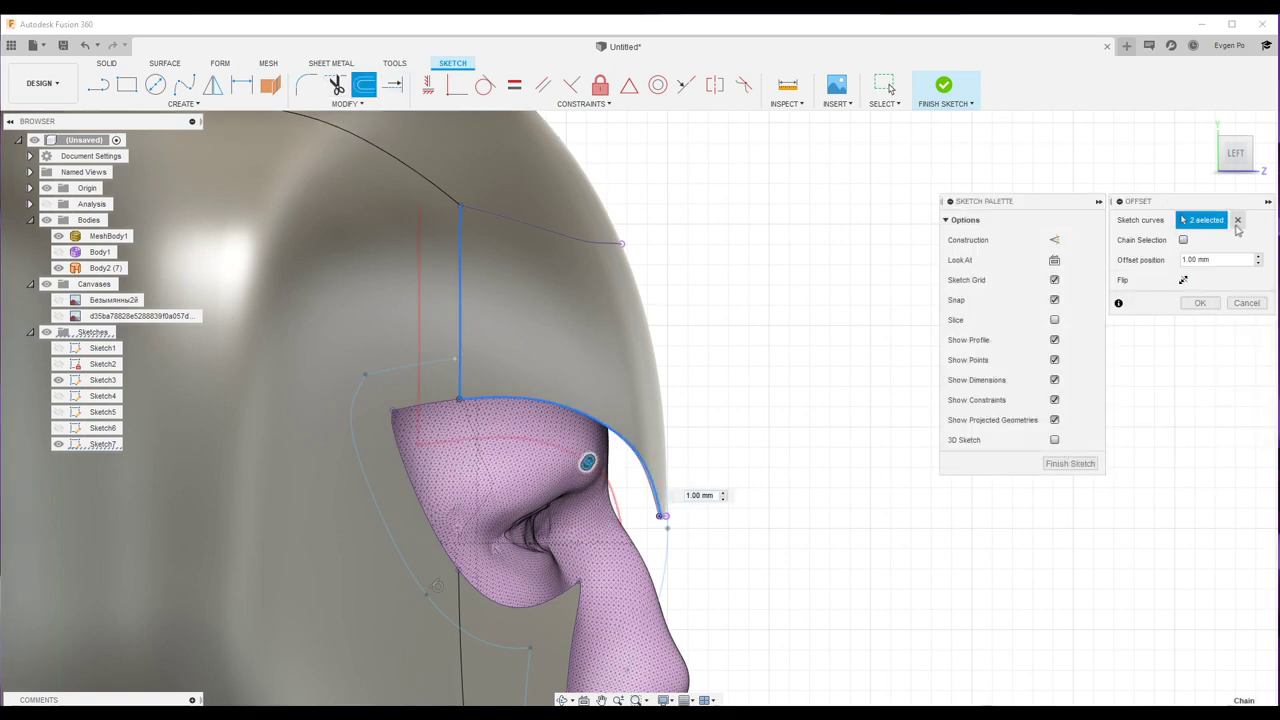
click(1237, 221)
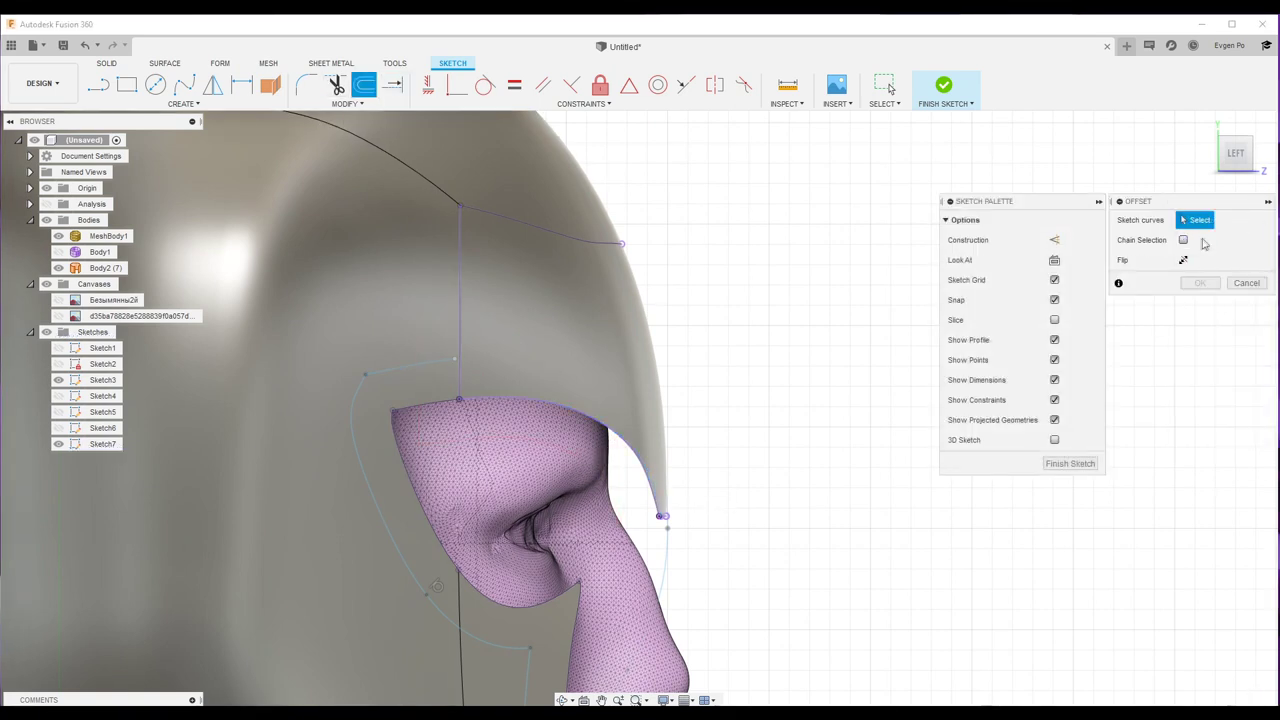
click(504, 398)
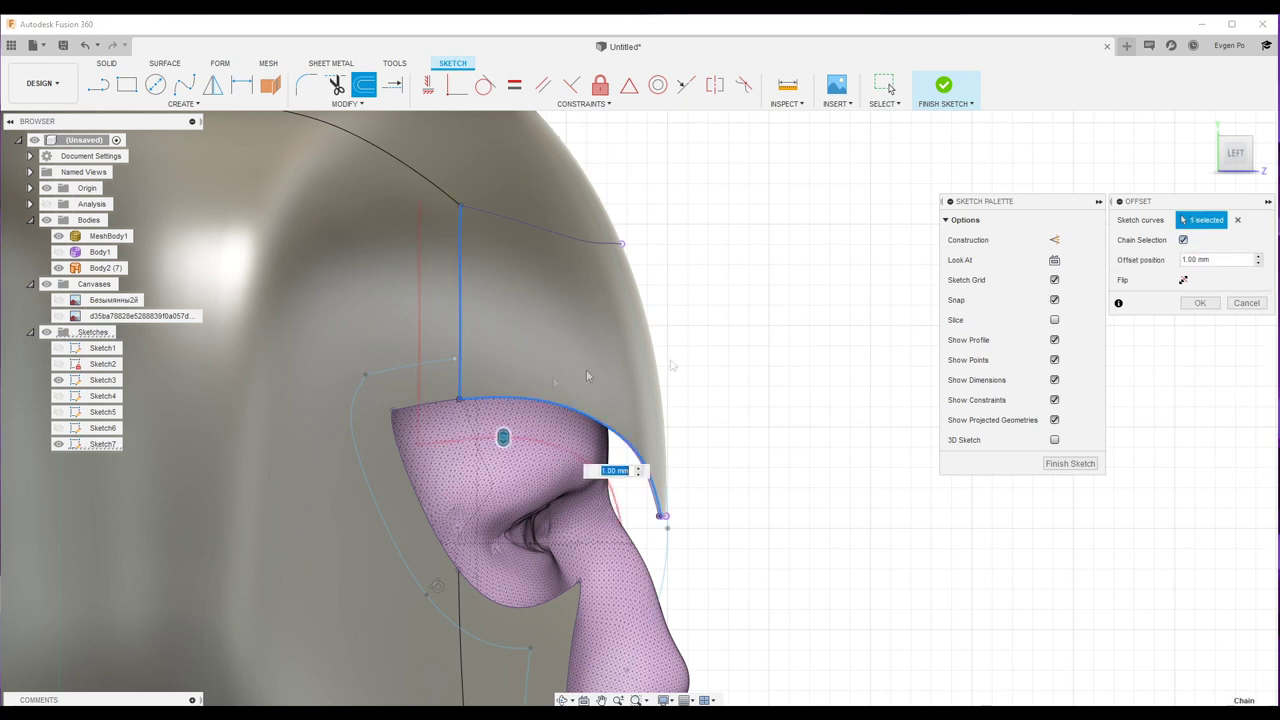
click(1238, 221)
click(527, 404)
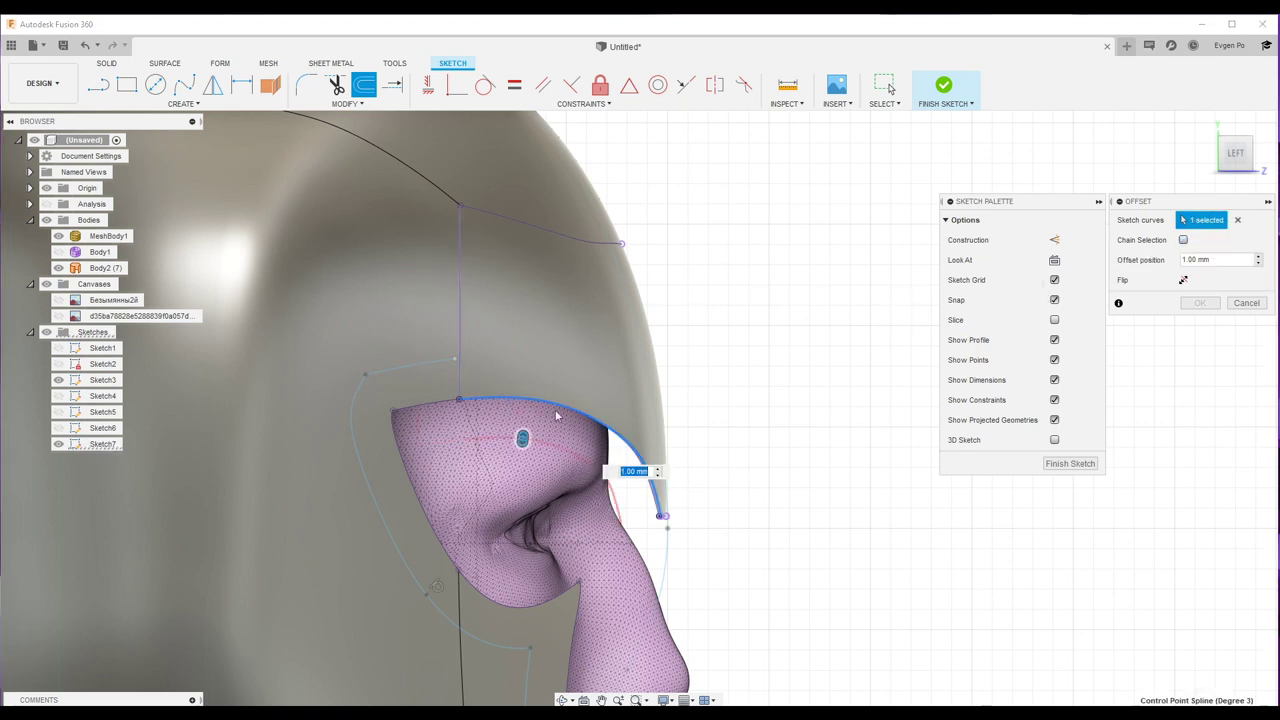
drag(522, 438, 531, 362)
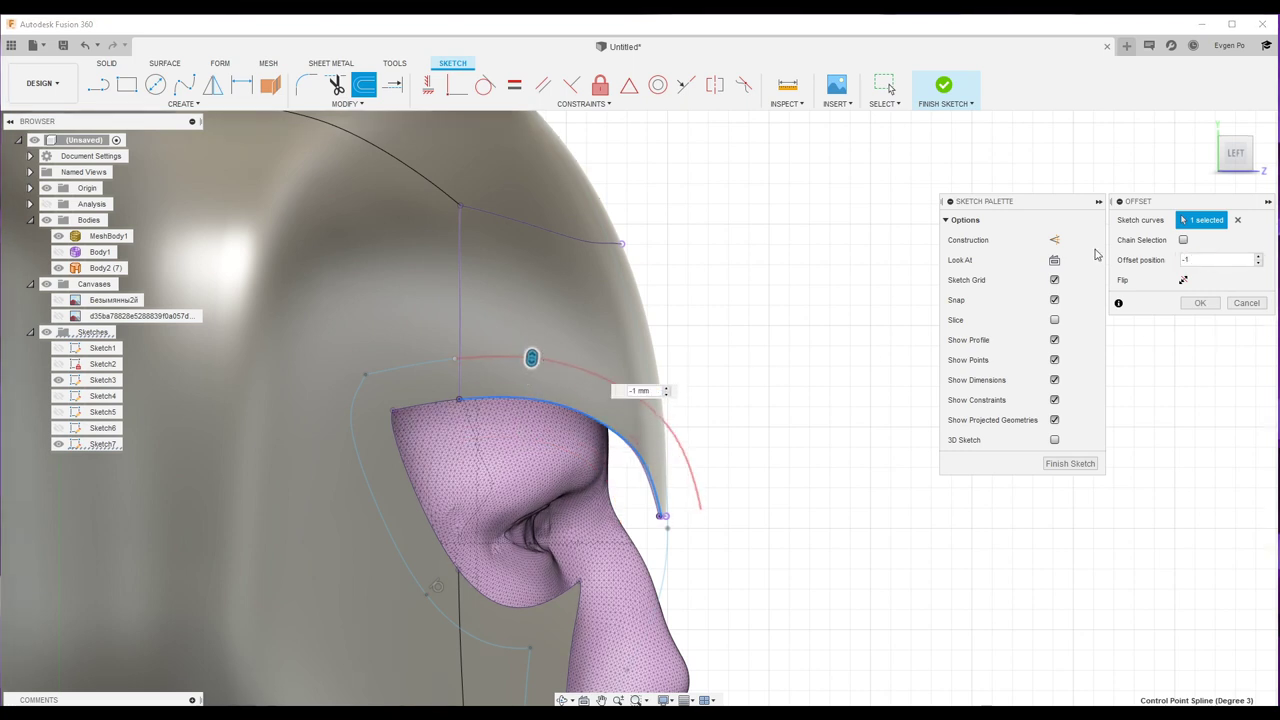
key(Return)
scroll(983, 319, down, 2)
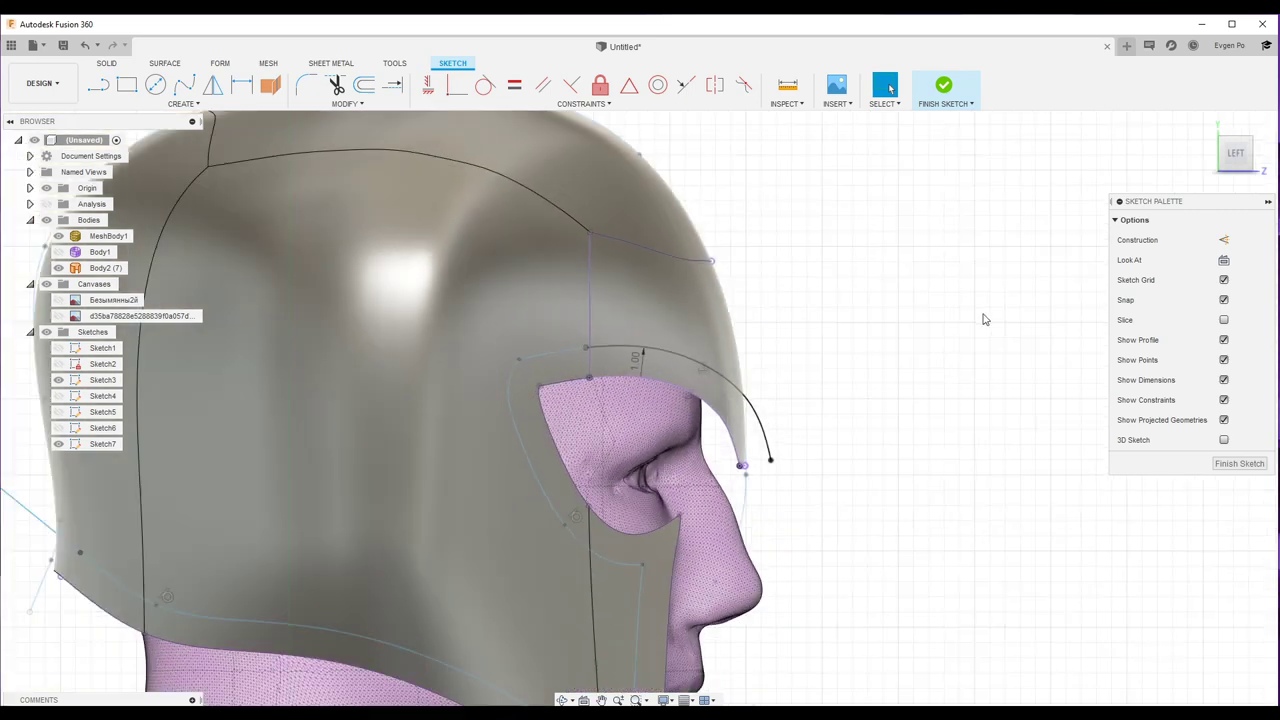
Step: Finish the sketch and extrude its curves into surfaces -14 mm with the direction flipped
scroll(983, 319, down, 2)
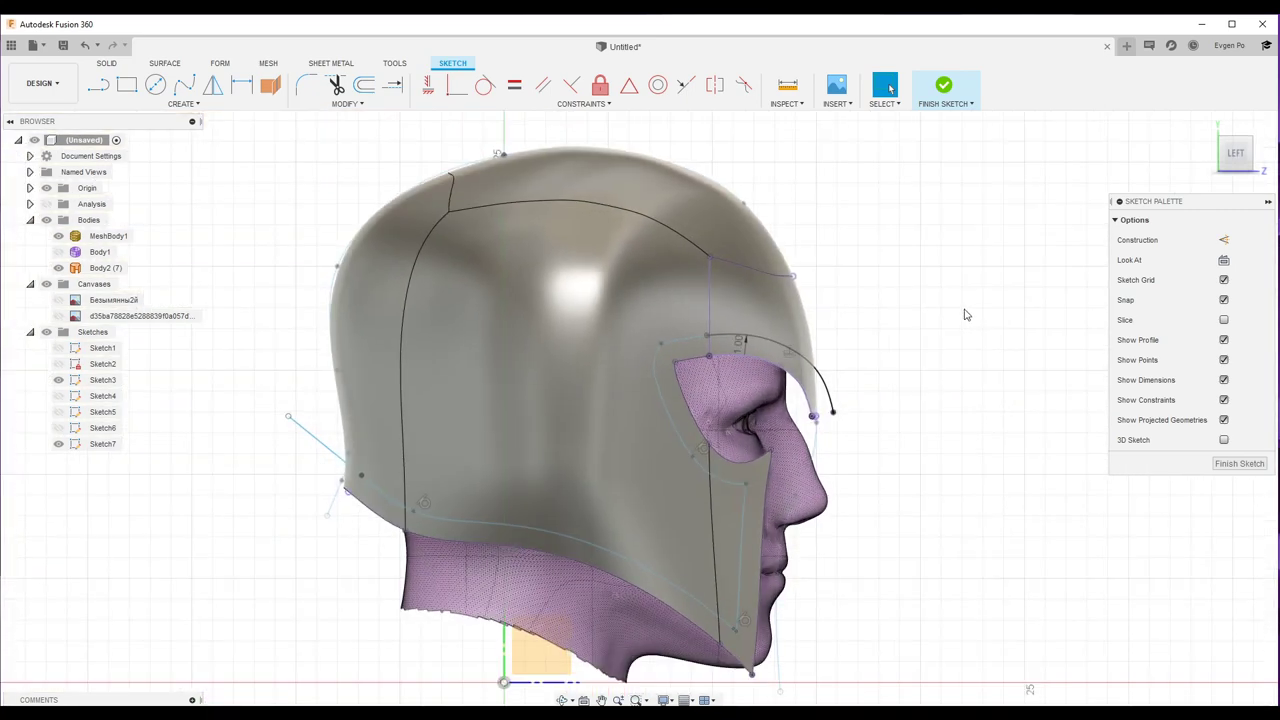
click(943, 85)
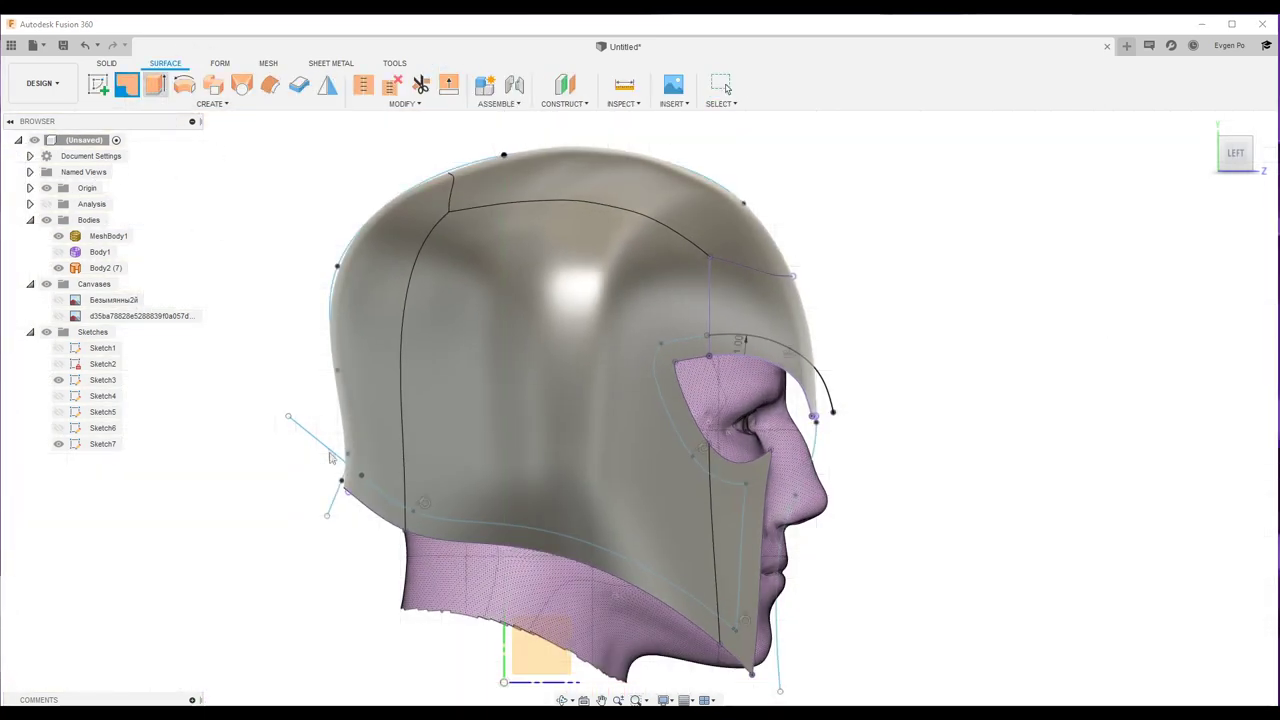
key(e)
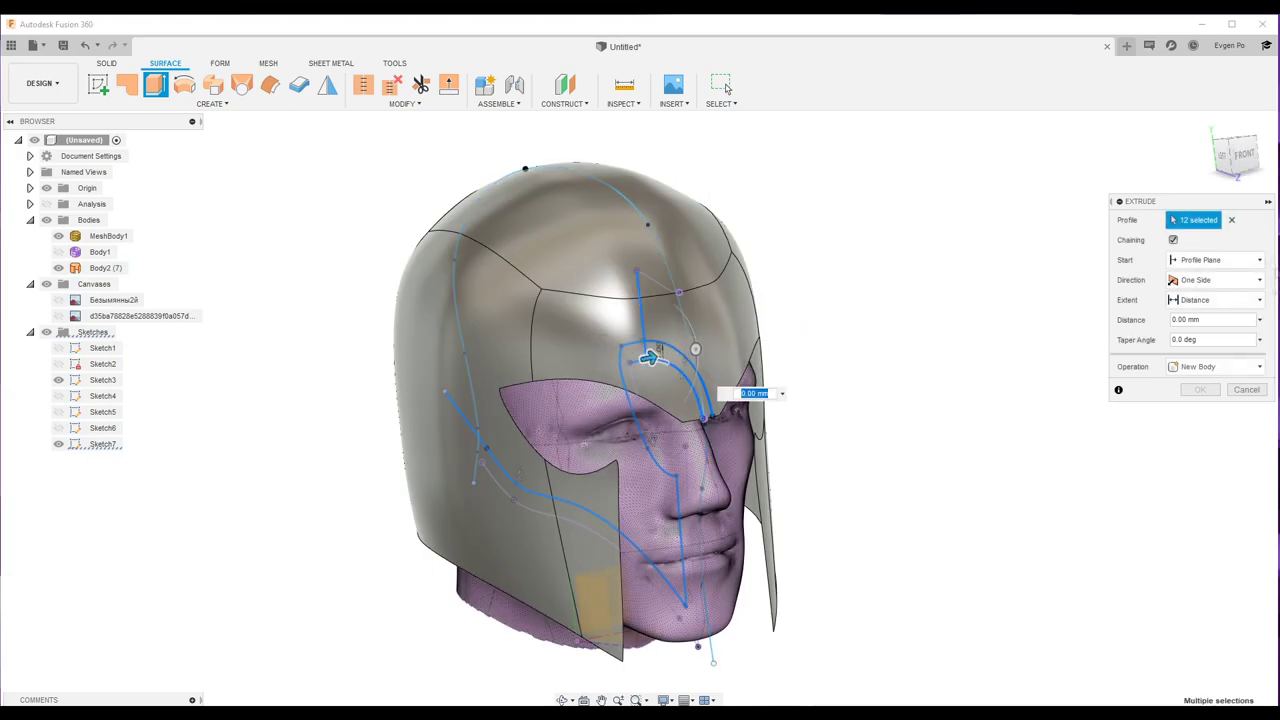
scroll(650, 357, up, 5)
shift+middle_drag(650, 357, 762, 224)
scroll(762, 224, down, 5)
scroll(742, 627, up, 4)
scroll(742, 627, up, 3)
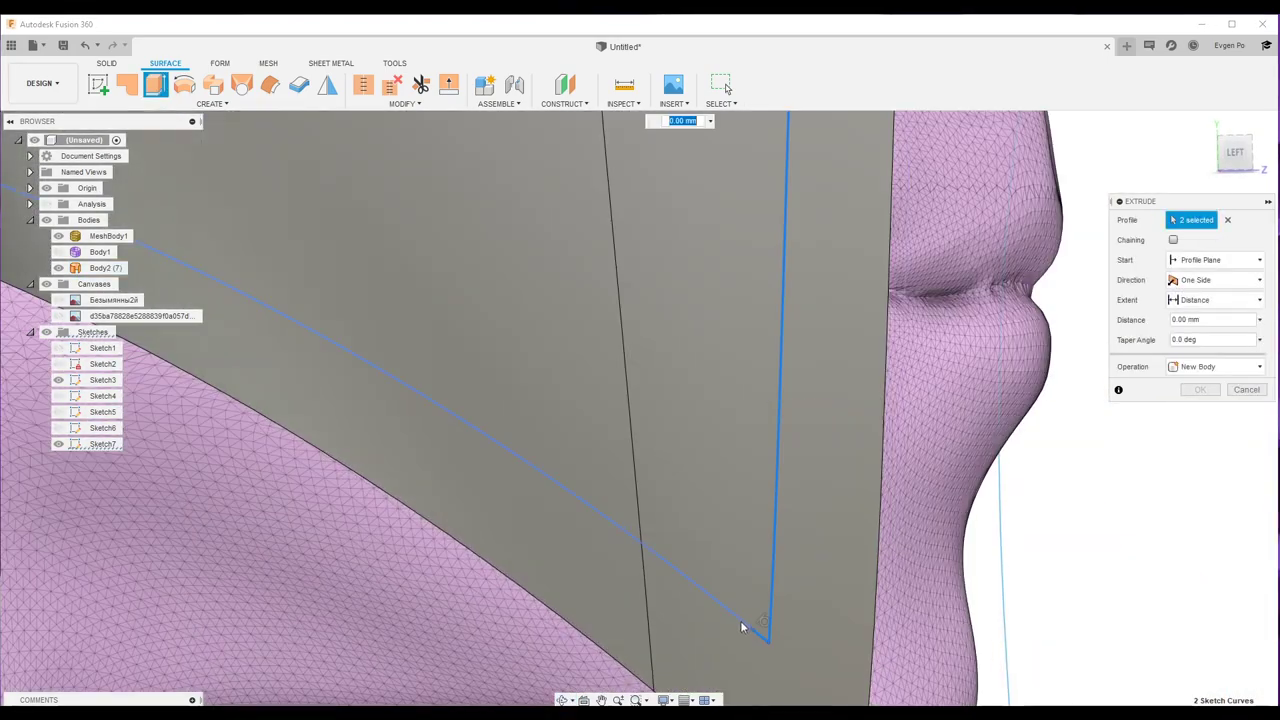
scroll(742, 627, down, 6)
shift+middle_drag(742, 627, 600, 450)
drag(470, 480, 448, 470)
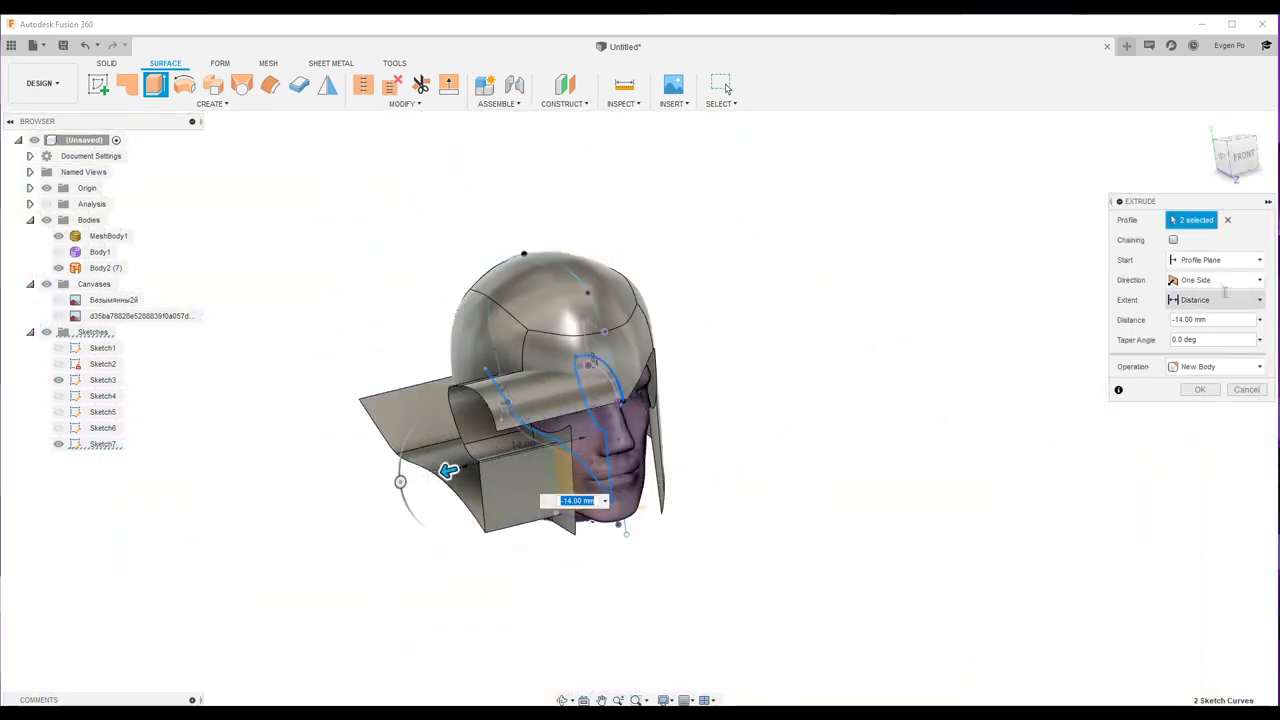
click(1215, 280)
click(1215, 320)
Step: Split the helmet body with the extruded surfaces and hide the splitting tools
click(1200, 406)
click(588, 327)
click(700, 345)
click(705, 440)
click(1203, 284)
click(58, 284)
click(58, 300)
click(58, 316)
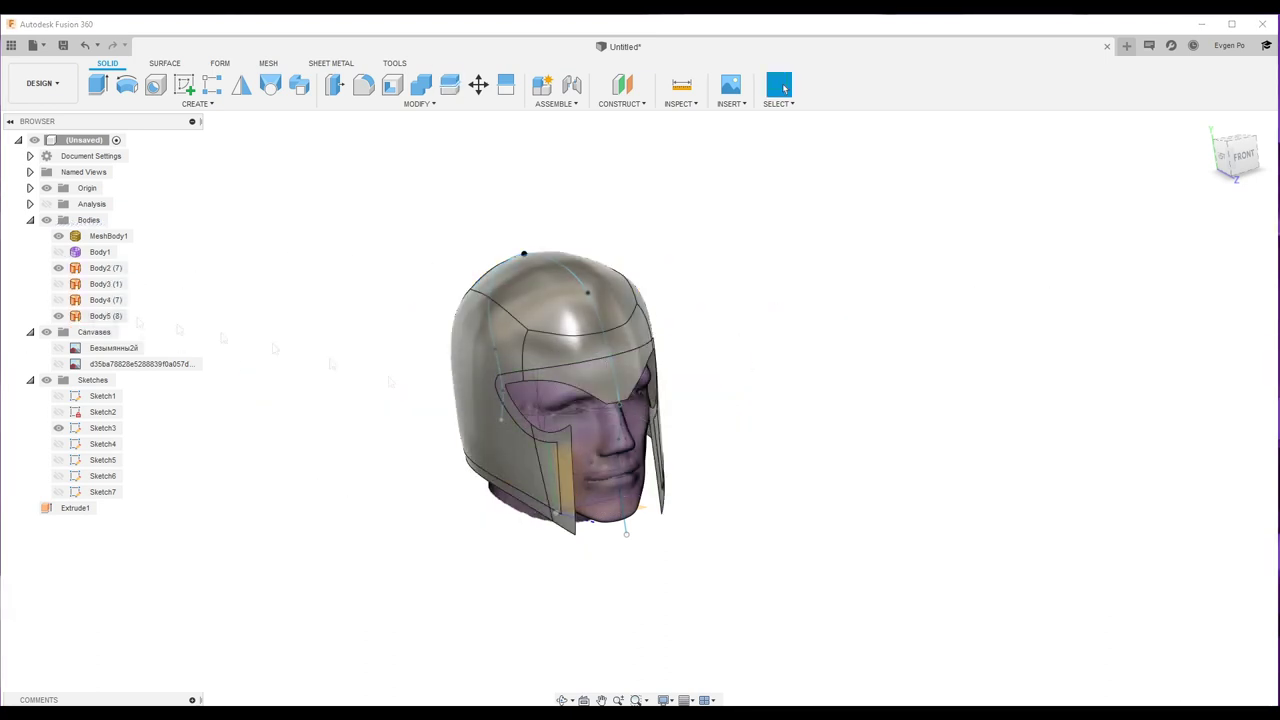
shift+middle_drag(566, 400, 701, 363)
Step: Split the Body5 chin piece off with the plane and hide the Body4 visor
click(785, 88)
click(449, 88)
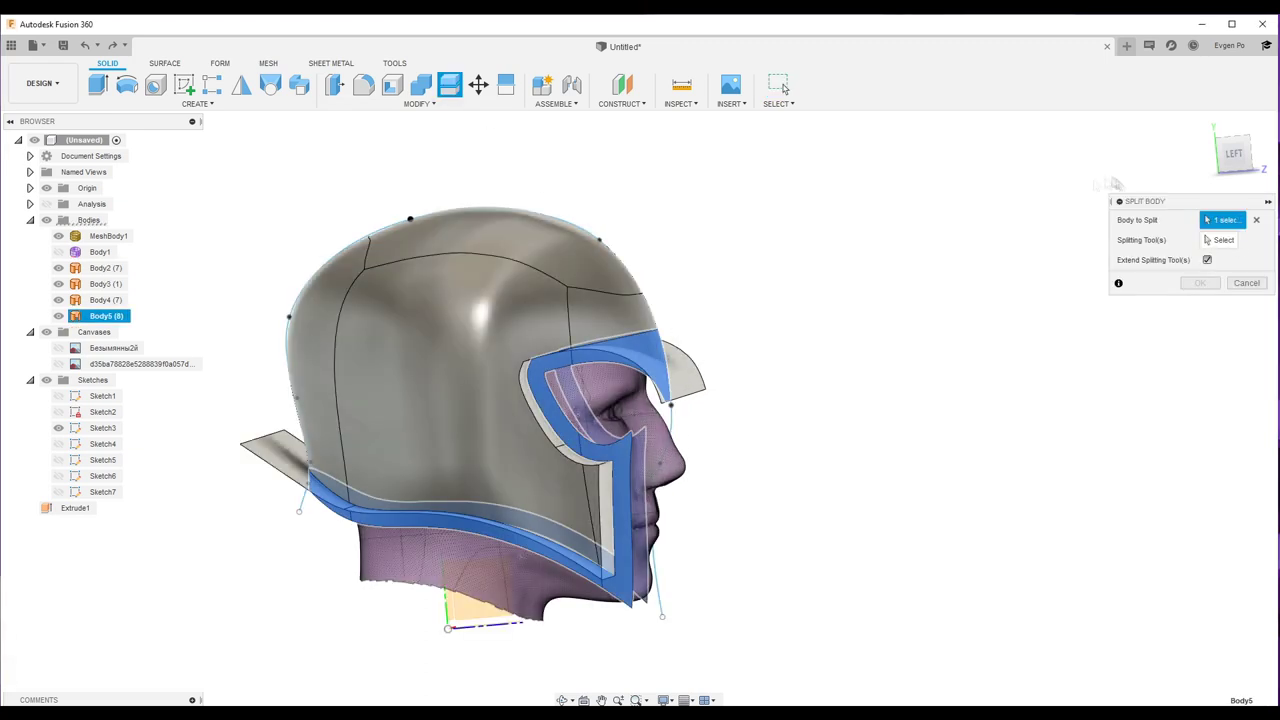
click(1199, 287)
click(58, 300)
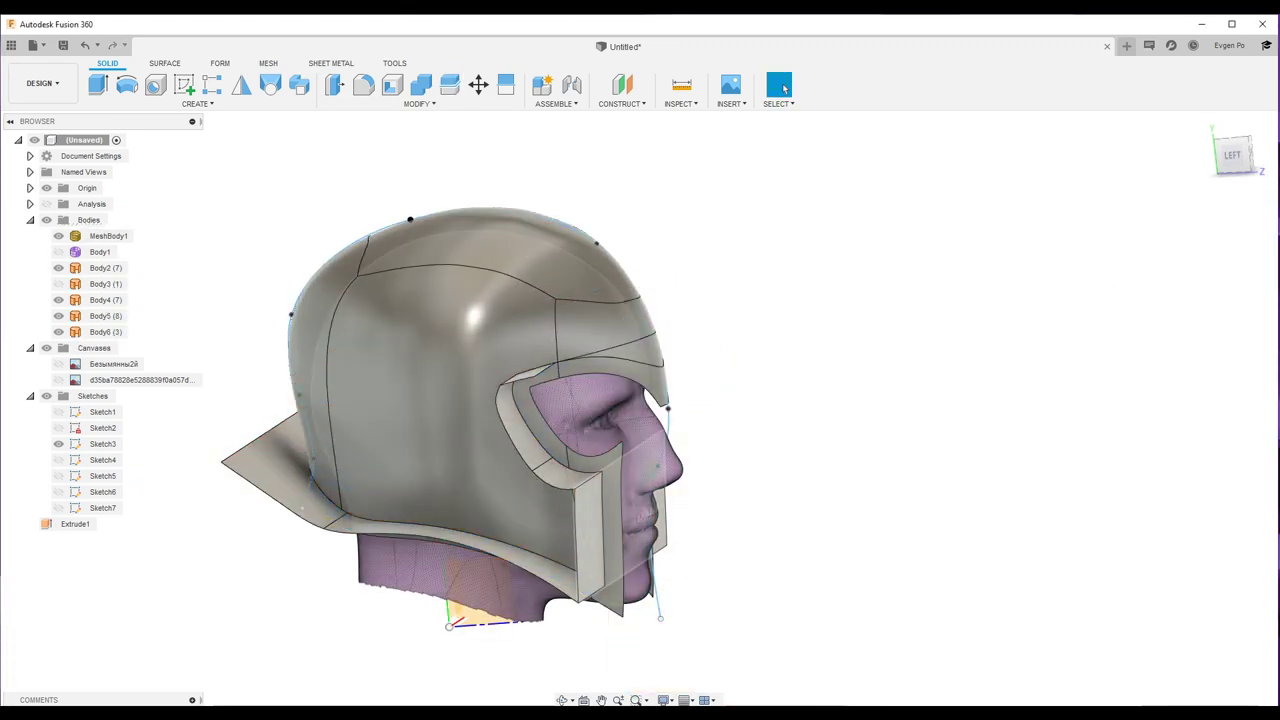
click(58, 316)
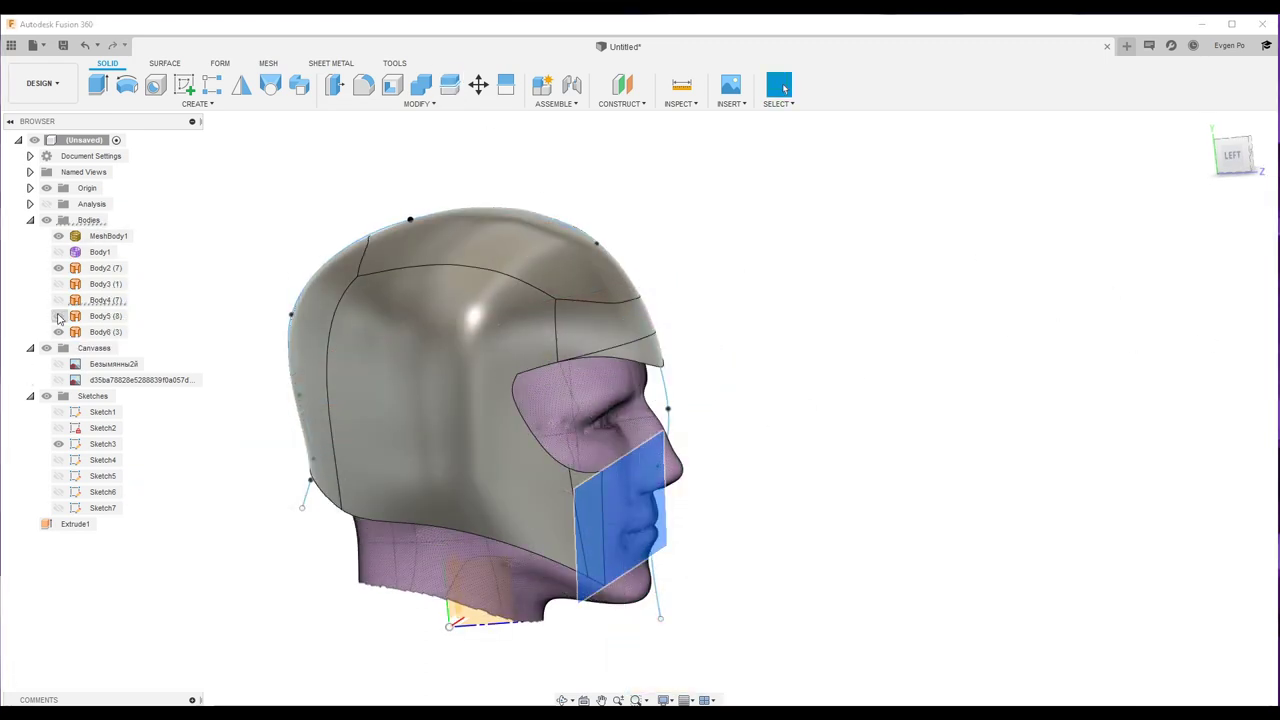
Step: Thicken the helmet surfaces into solid bodies and turn to the front view
click(165, 63)
click(363, 84)
click(450, 300)
key(Return)
click(1254, 157)
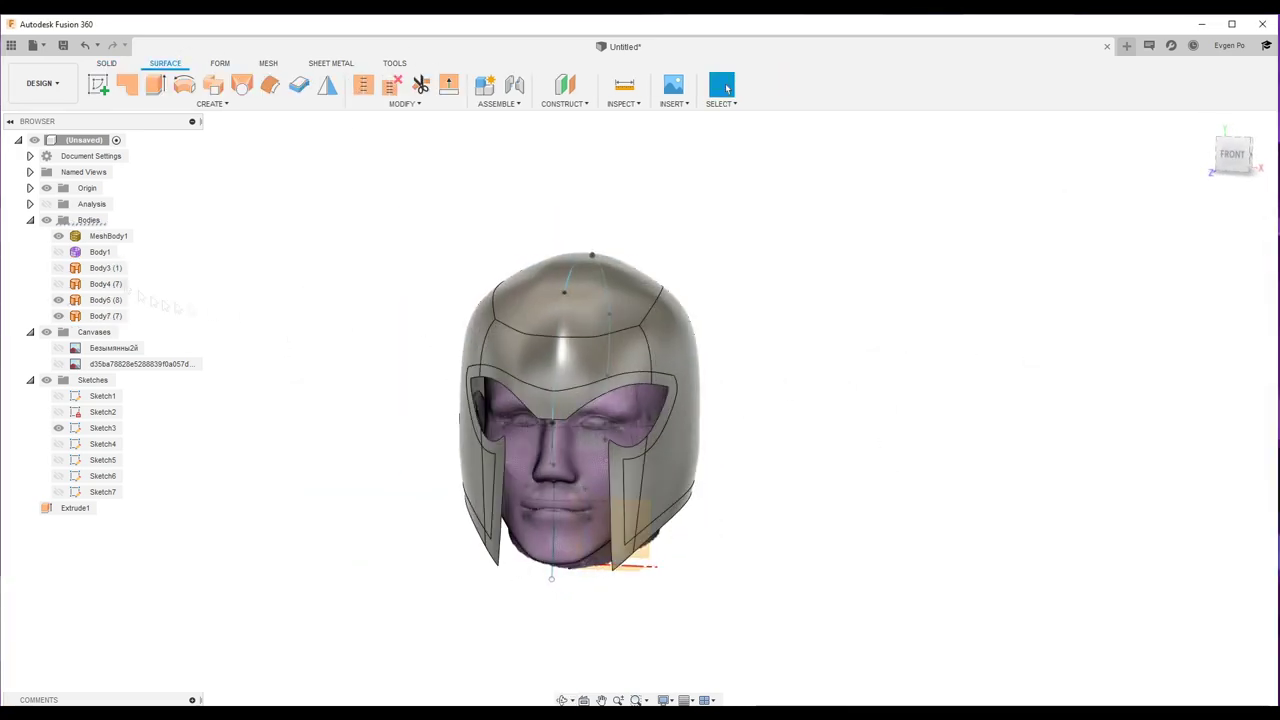
scroll(766, 342, up, 5)
Step: In the Form workspace, draw a T-spline brow wing face above the right eye opening
click(766, 342)
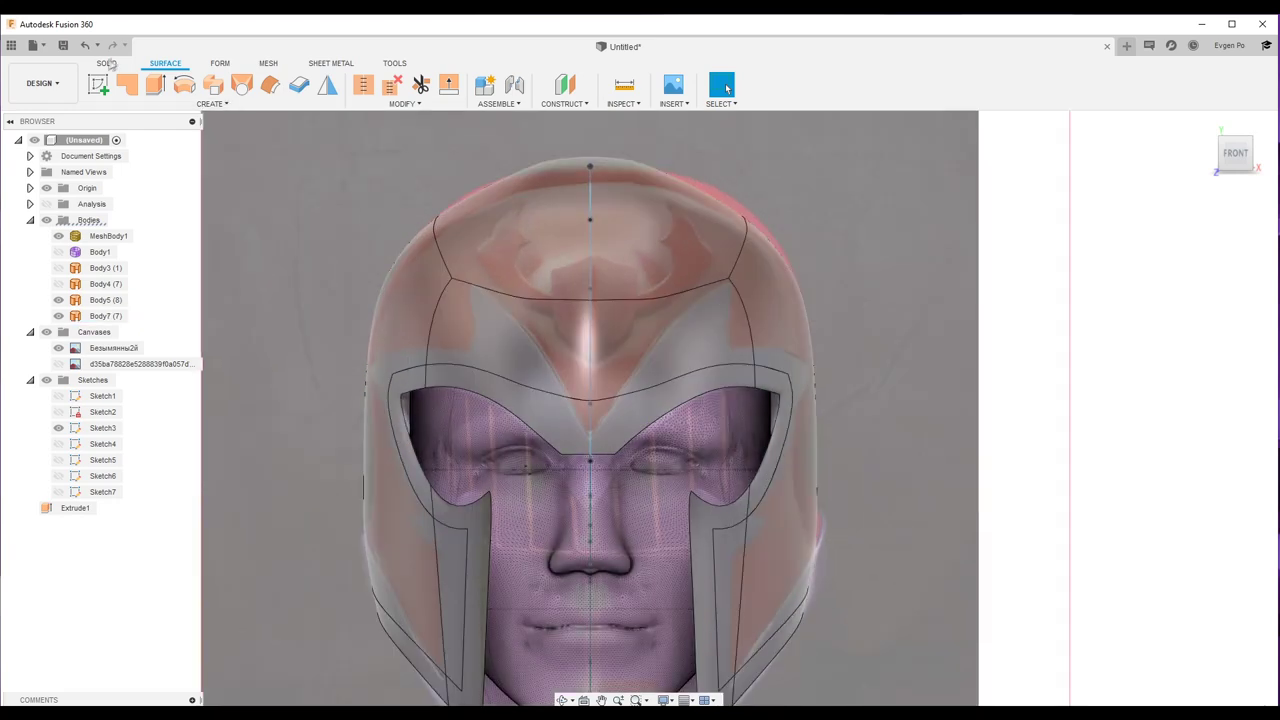
click(220, 63)
click(185, 85)
scroll(703, 340, up, 3)
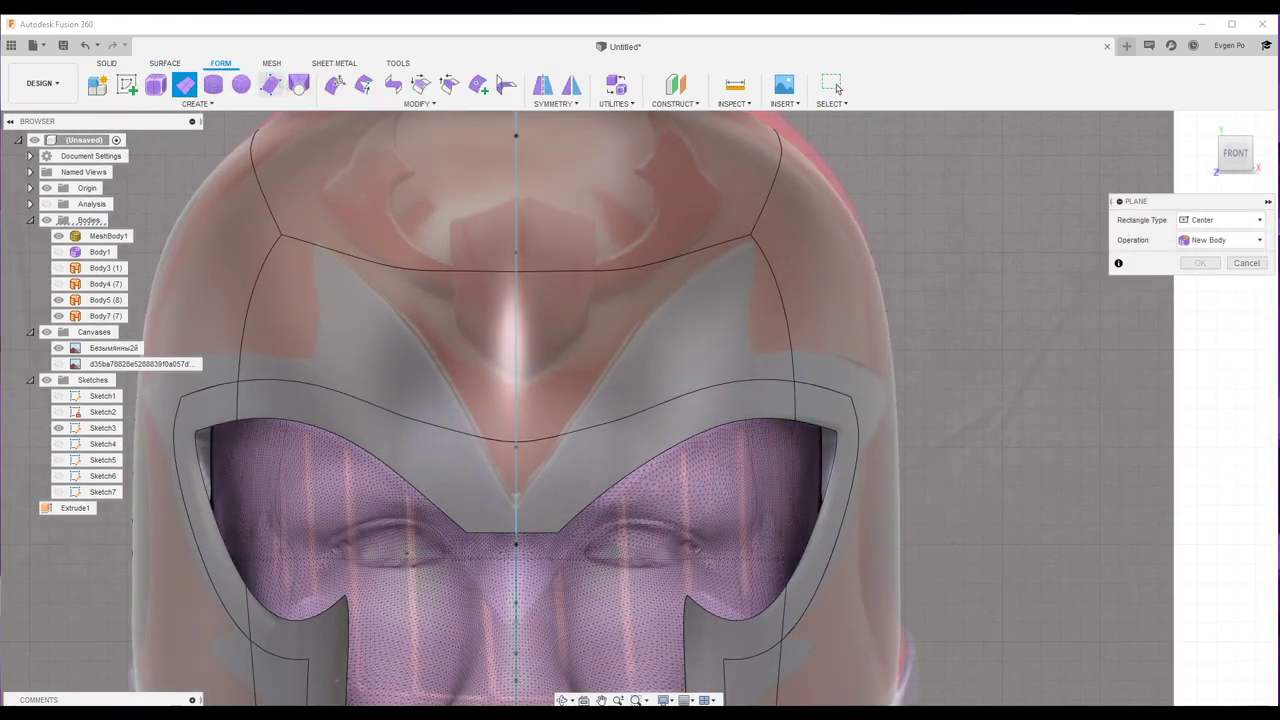
click(270, 85)
click(581, 434)
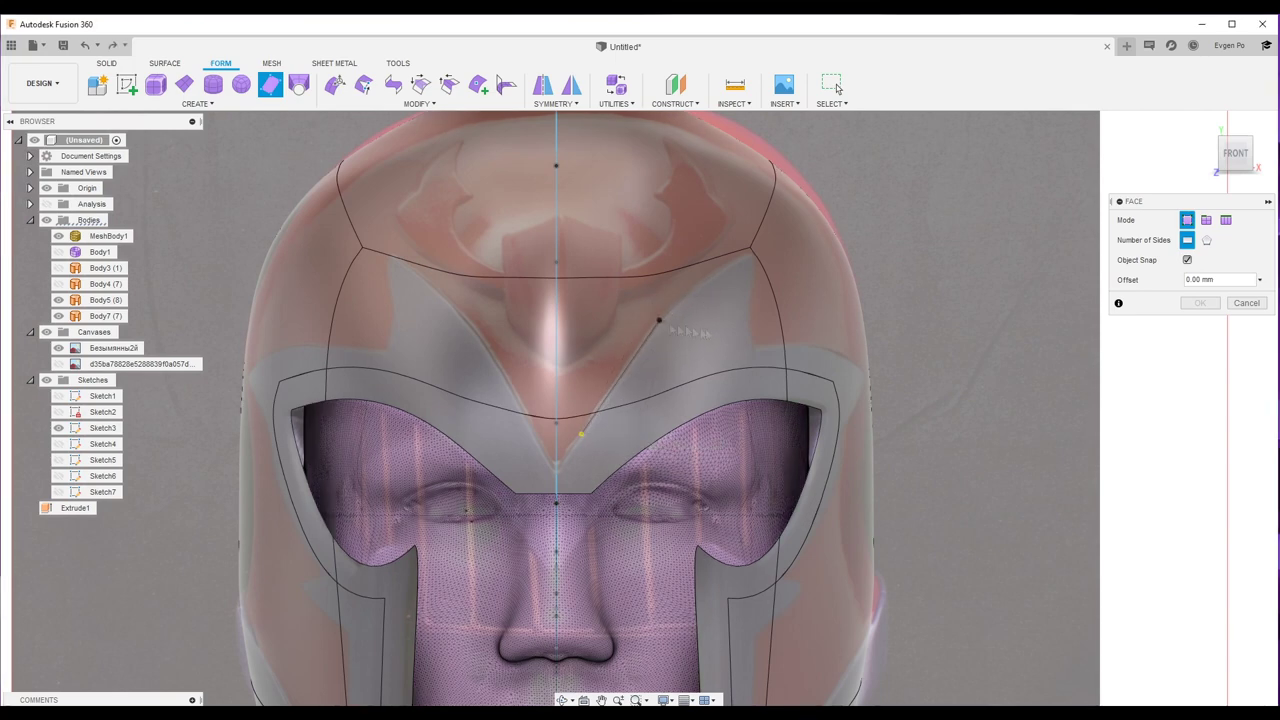
click(729, 388)
click(748, 321)
click(752, 280)
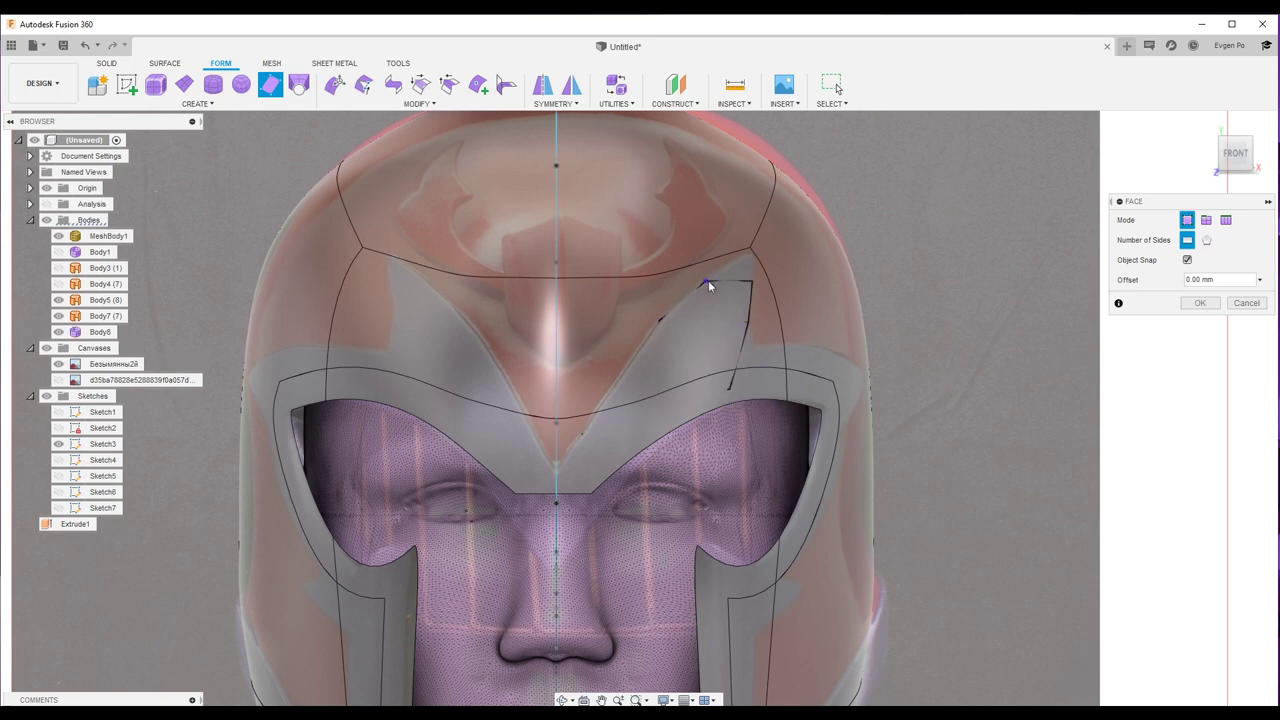
click(837, 87)
Step: Apply Mirror - Duplicate symmetry to the brow wing body
click(197, 103)
mouse_move(419, 103)
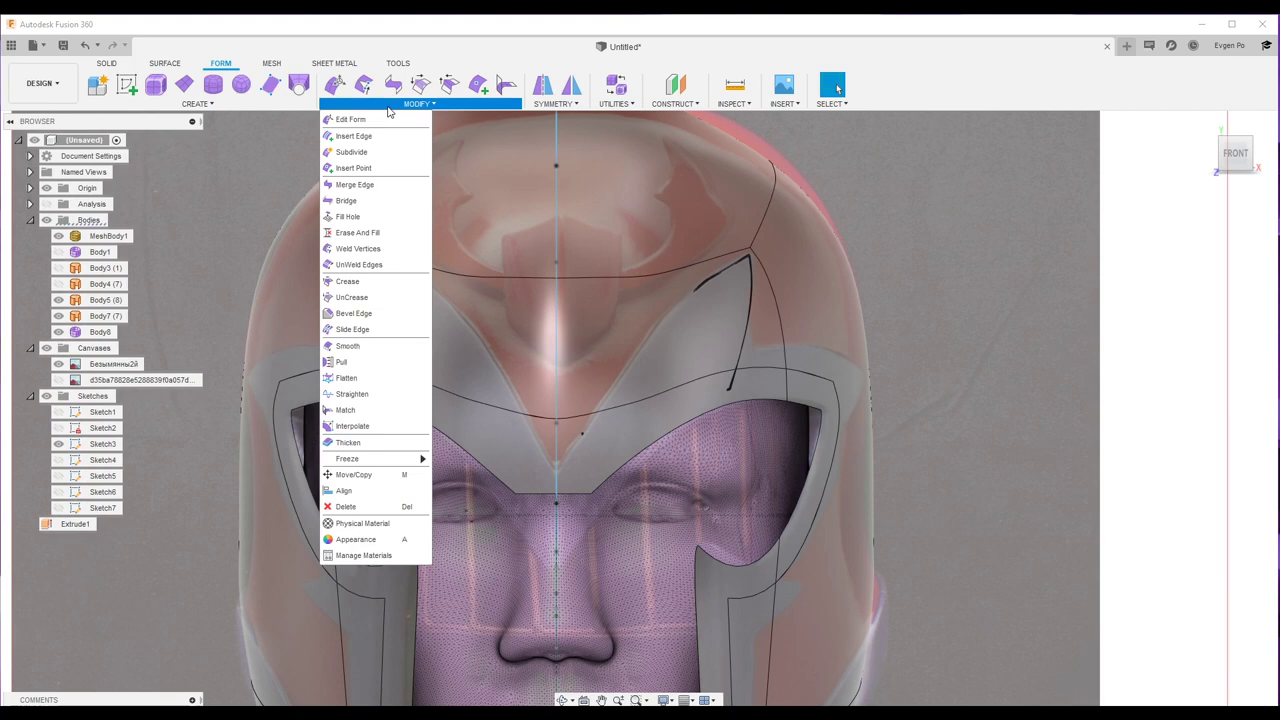
click(556, 103)
click(565, 160)
click(690, 330)
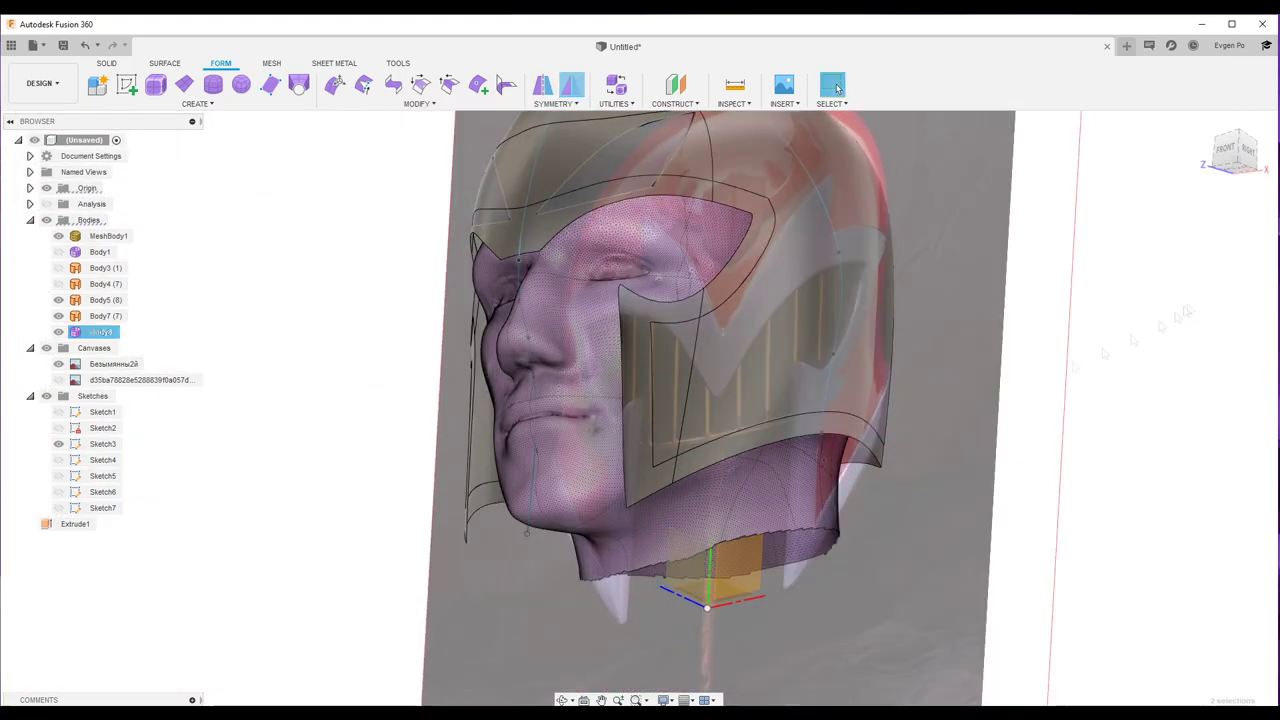
Step: Confirm the mirrored brow wing and thicken the Body8 ornament by -0.5 mm
click(1200, 302)
click(419, 103)
click(350, 522)
scroll(700, 350, up, 3)
click(815, 290)
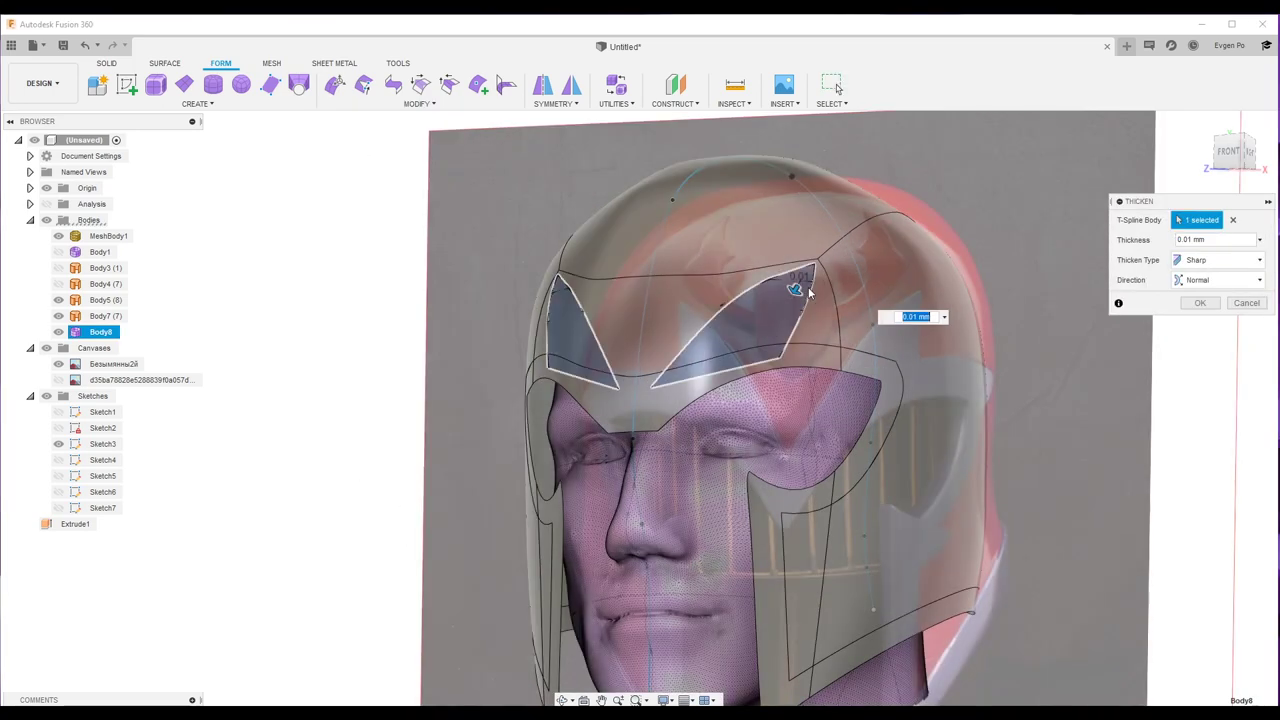
text(-1)
key(Return)
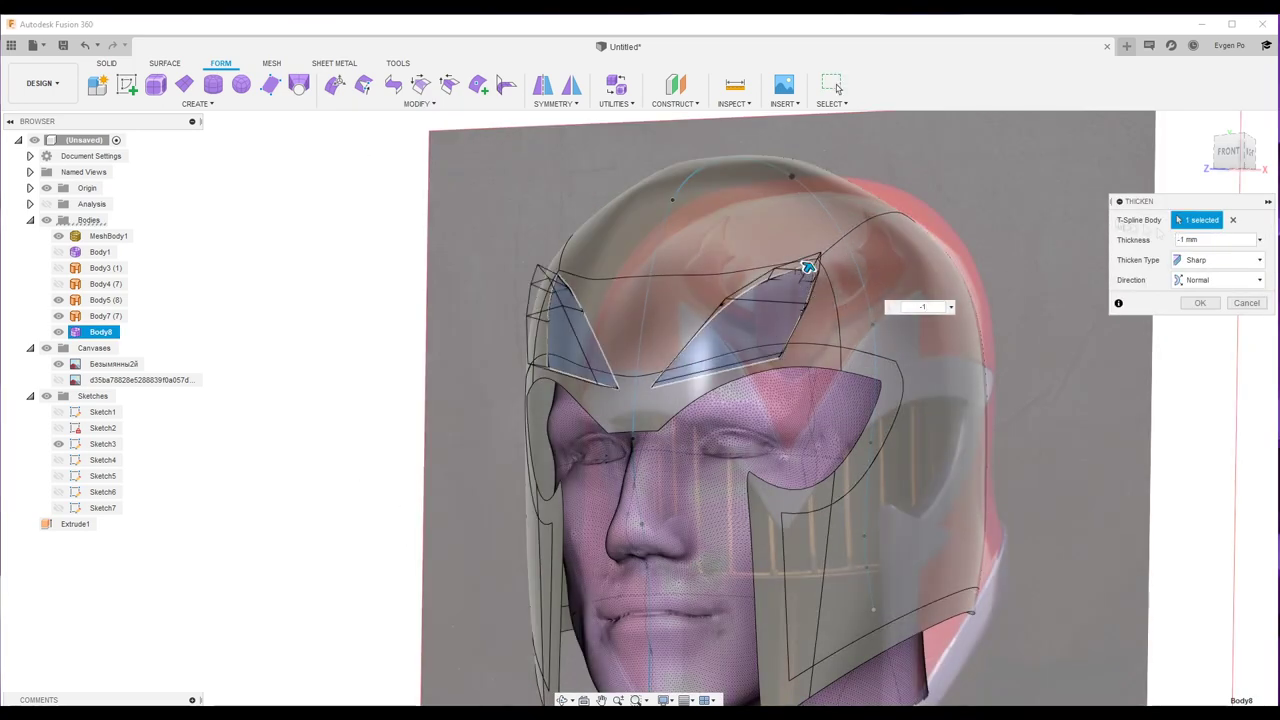
text(0.5)
click(1200, 303)
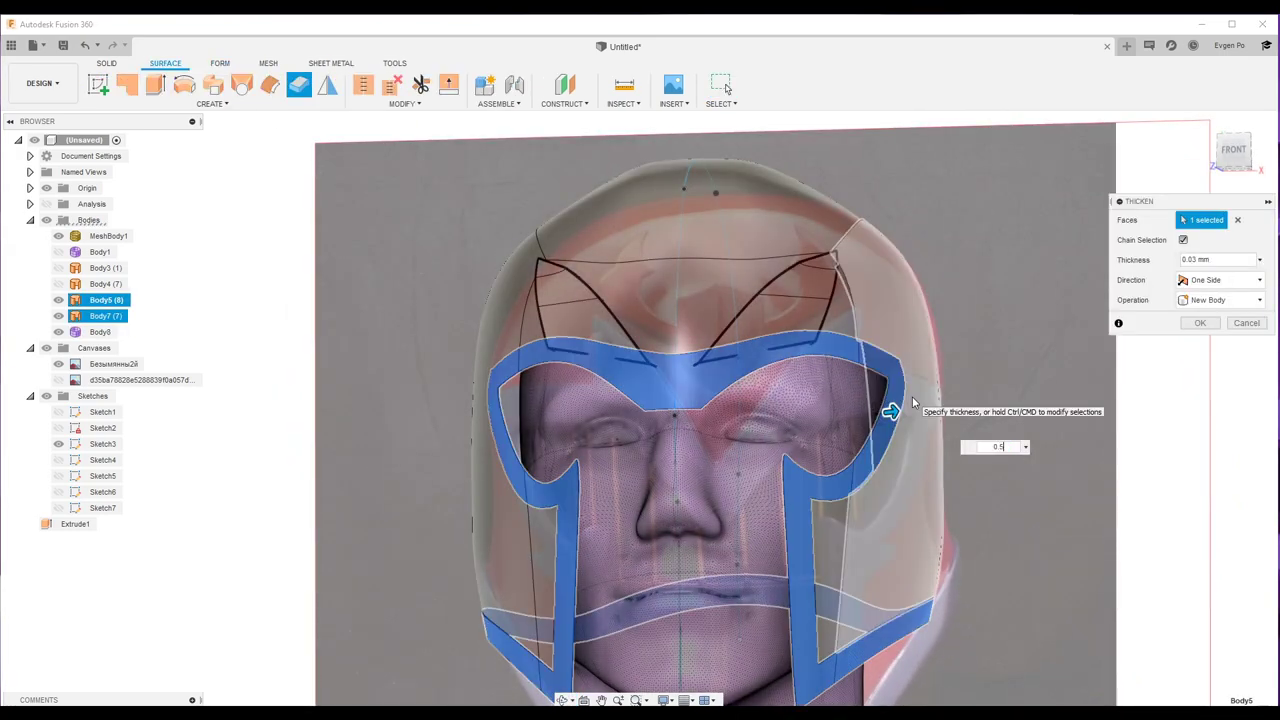
key(Return)
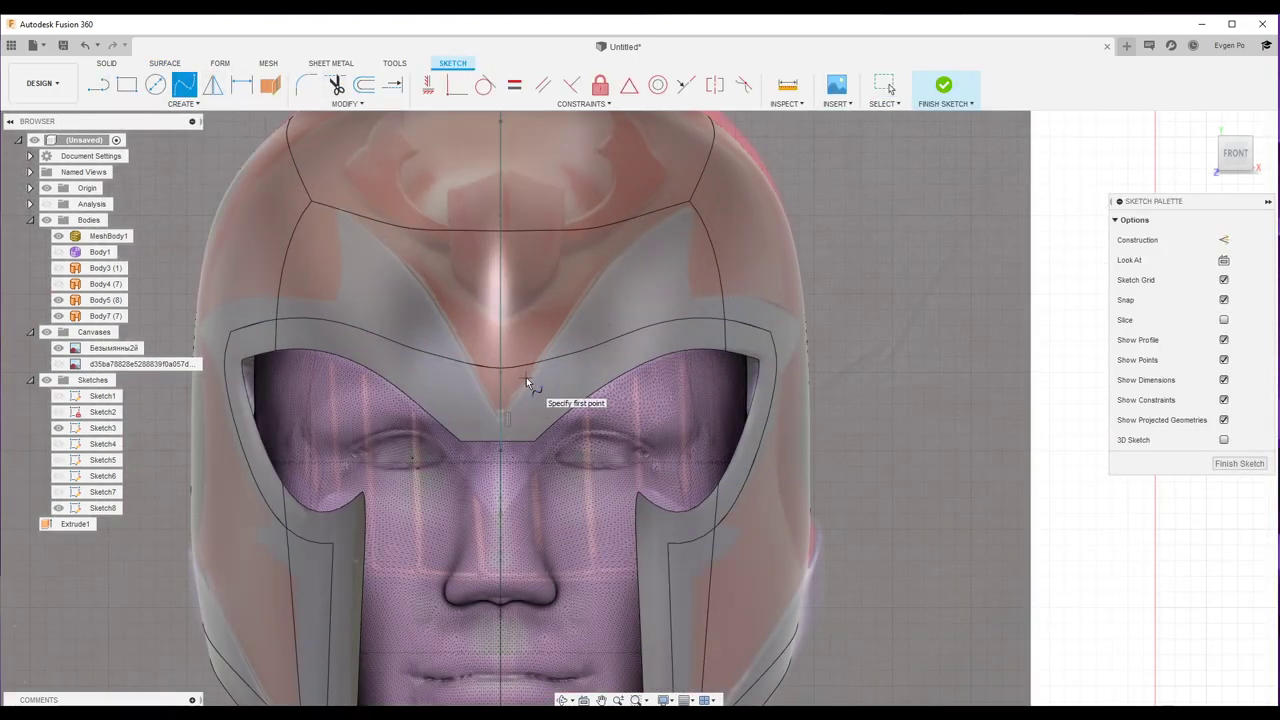
Step: Draw a fit-point spline from the brow along the visor's top and down its right edge
scroll(526, 377, up, 3)
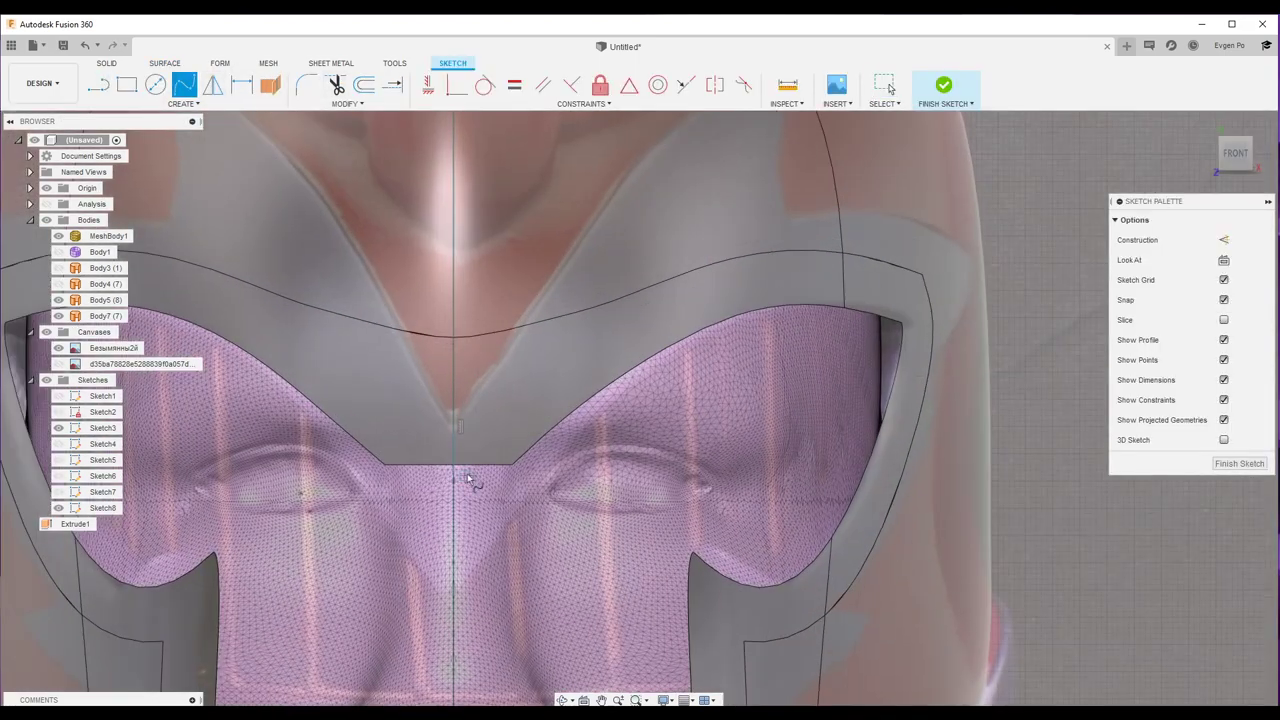
click(580, 406)
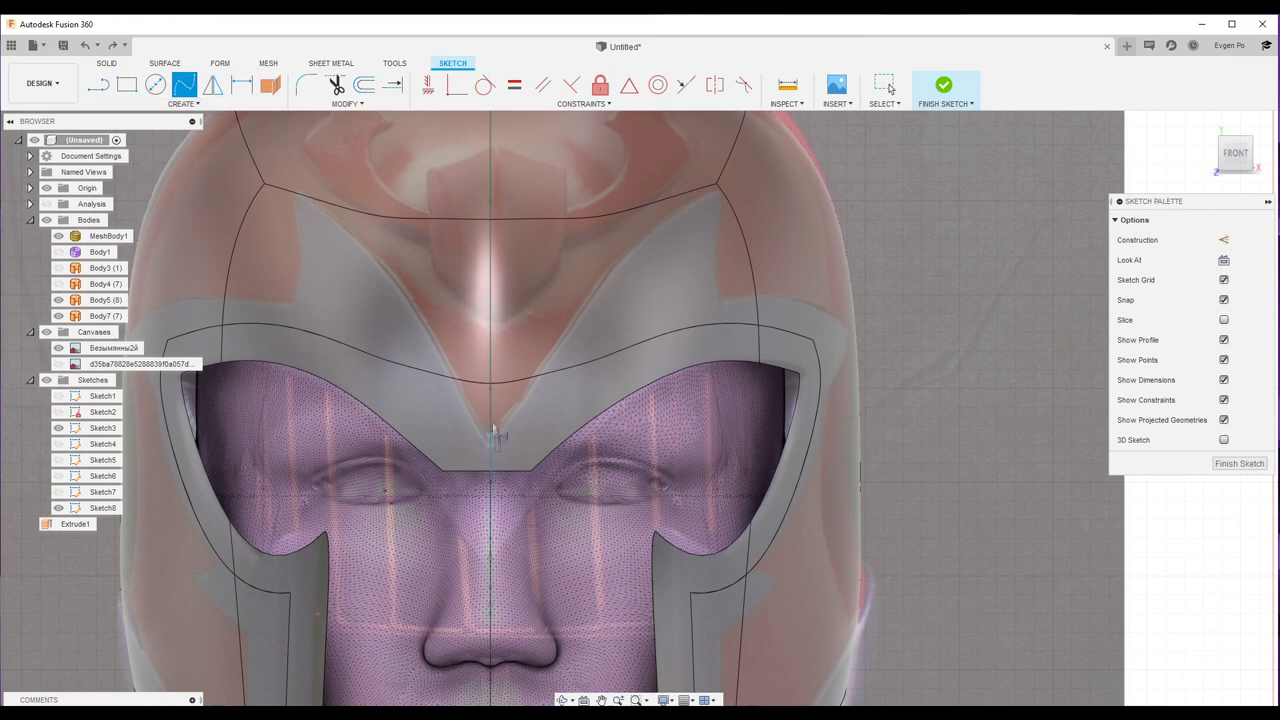
scroll(739, 171, up, 3)
scroll(745, 180, up, 3)
scroll(752, 213, up, 2)
scroll(752, 213, down, 2)
scroll(737, 200, down, 4)
click(699, 334)
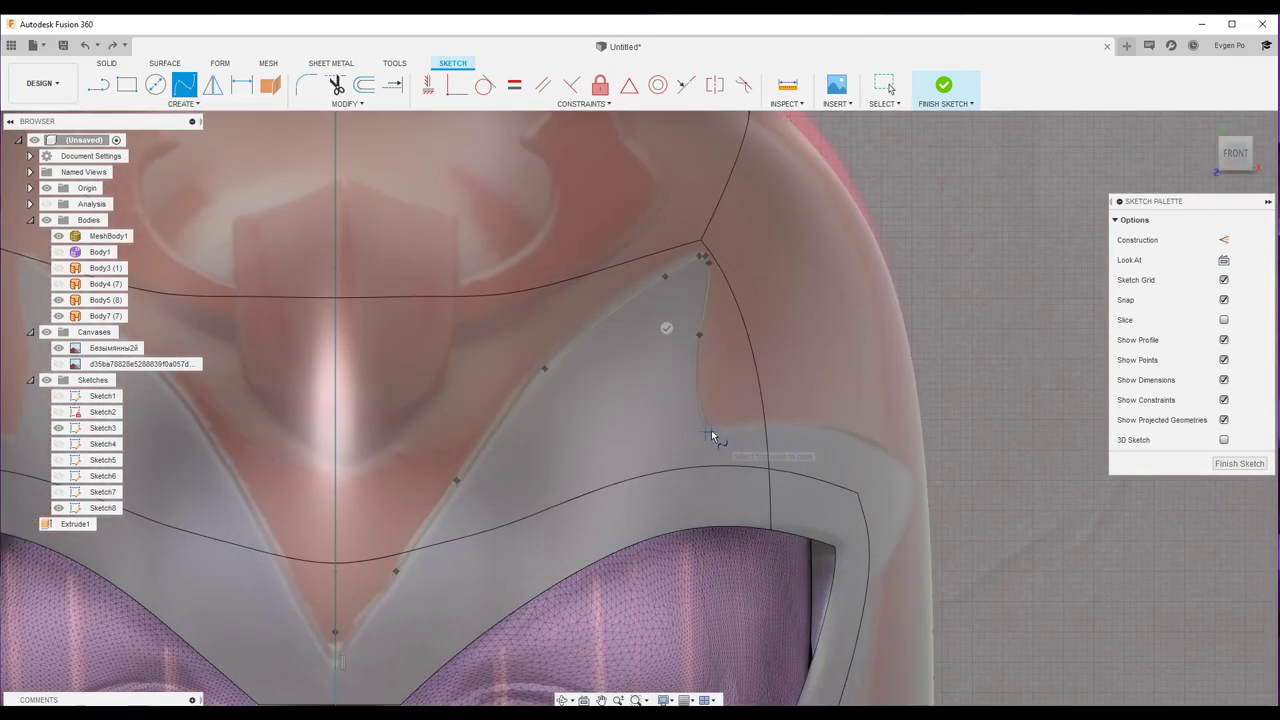
scroll(737, 435, up, 2)
click(857, 420)
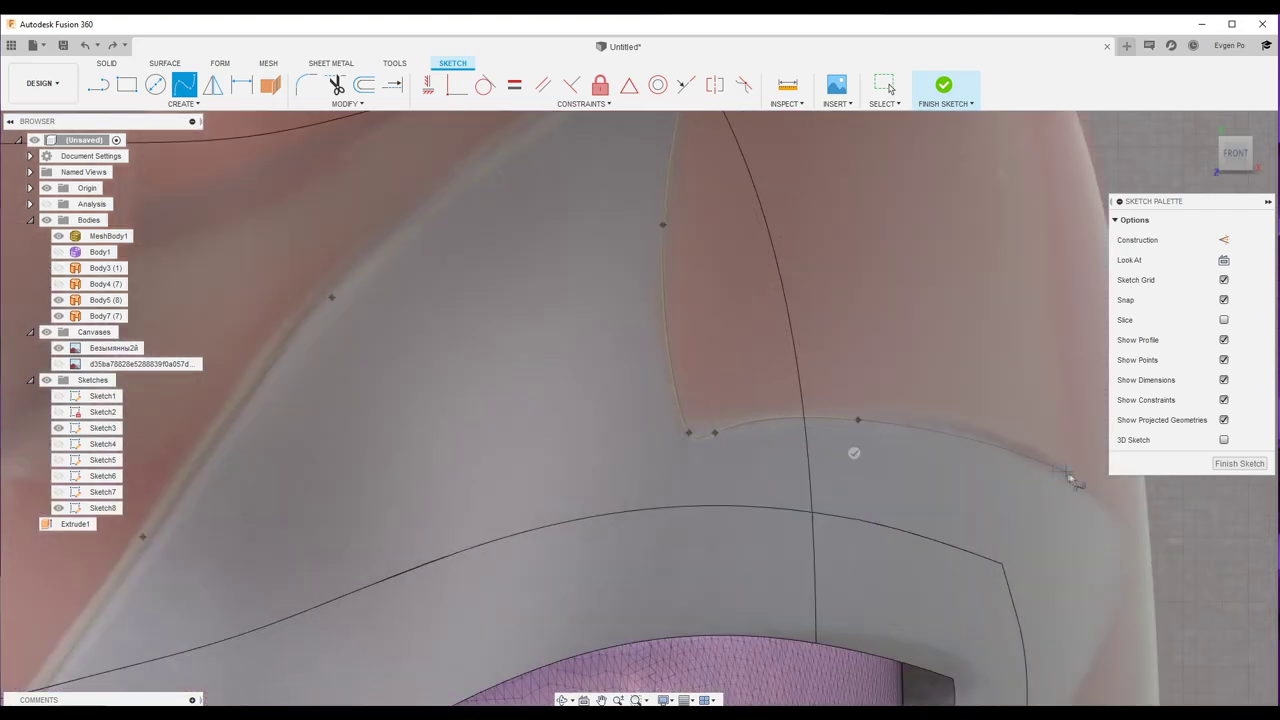
scroll(1103, 509, down, 4)
scroll(930, 400, up, 4)
click(916, 347)
click(945, 440)
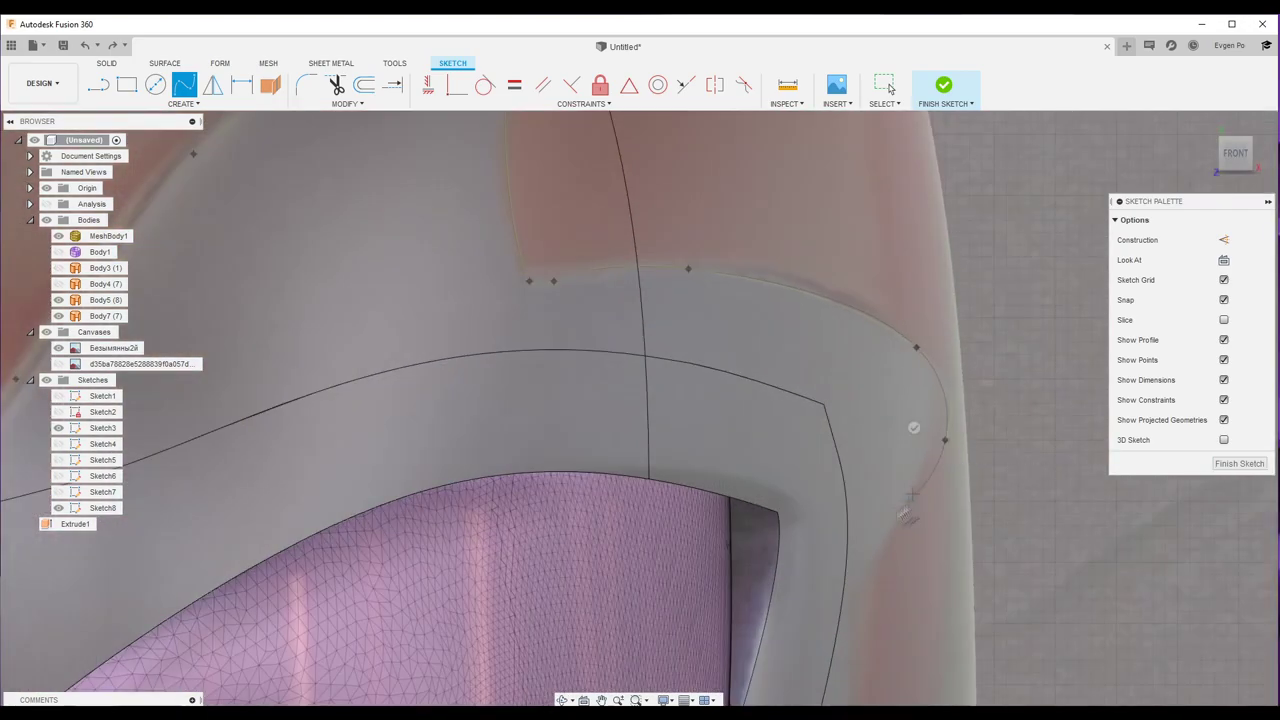
scroll(887, 543, down, 4)
scroll(740, 285, up, 4)
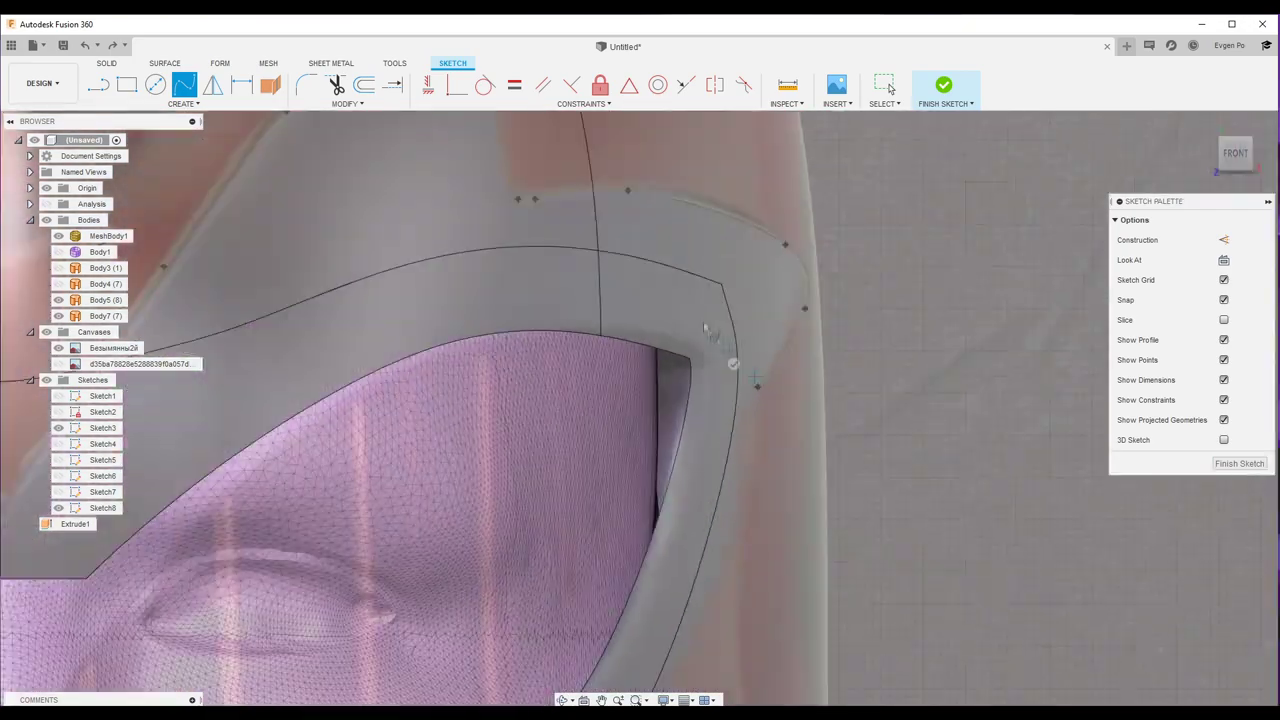
scroll(710, 360, down, 4)
scroll(707, 317, up, 5)
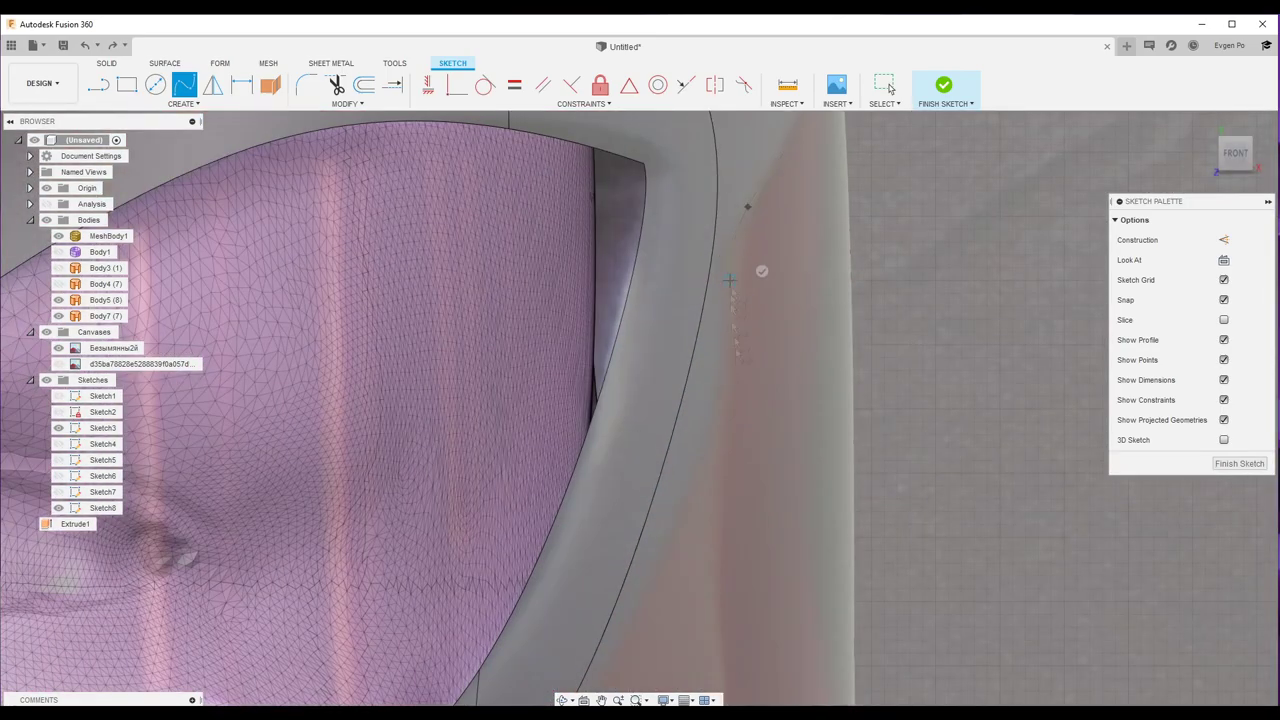
scroll(783, 297, down, 4)
scroll(592, 543, up, 5)
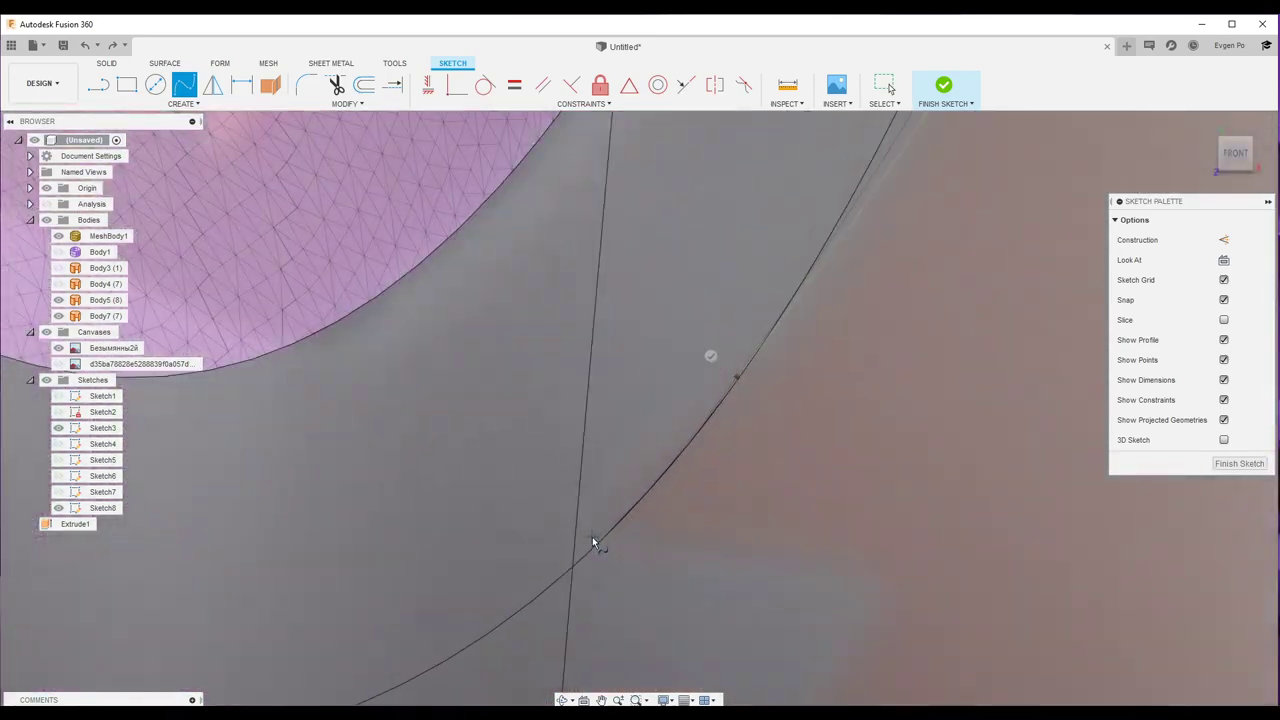
scroll(883, 588, down, 2)
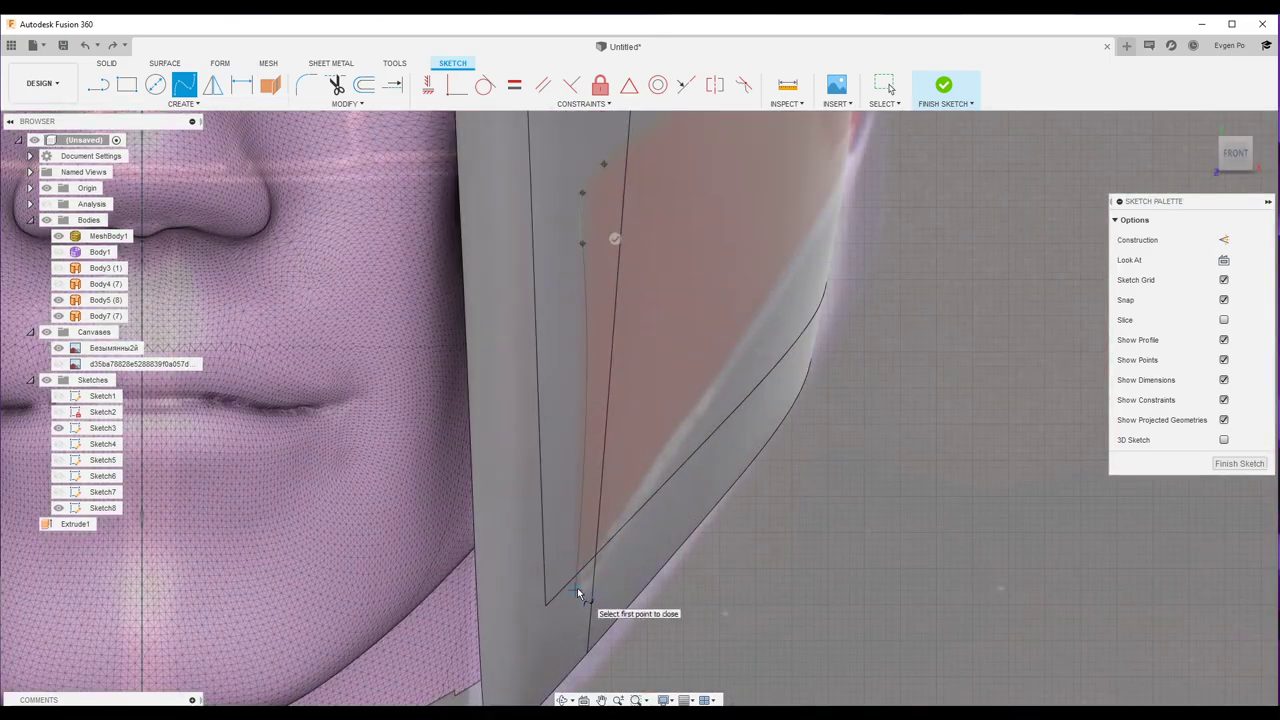
scroll(577, 592, down, 2)
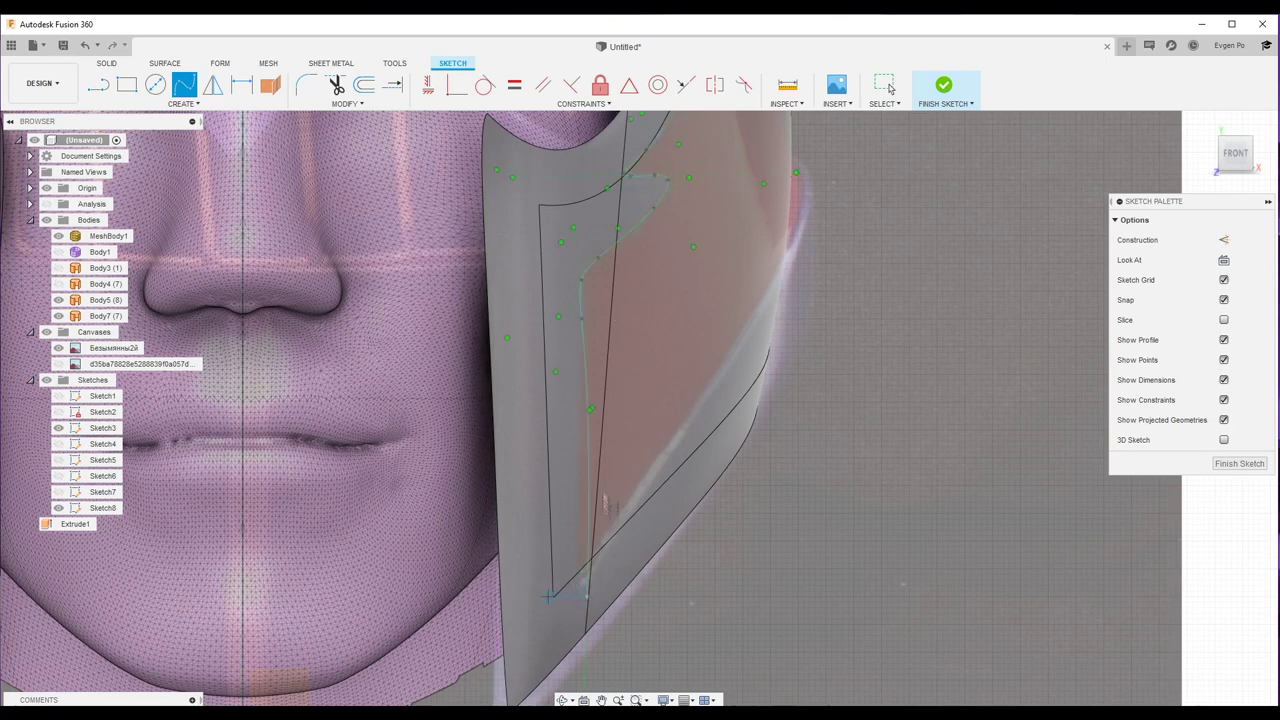
key(Escape)
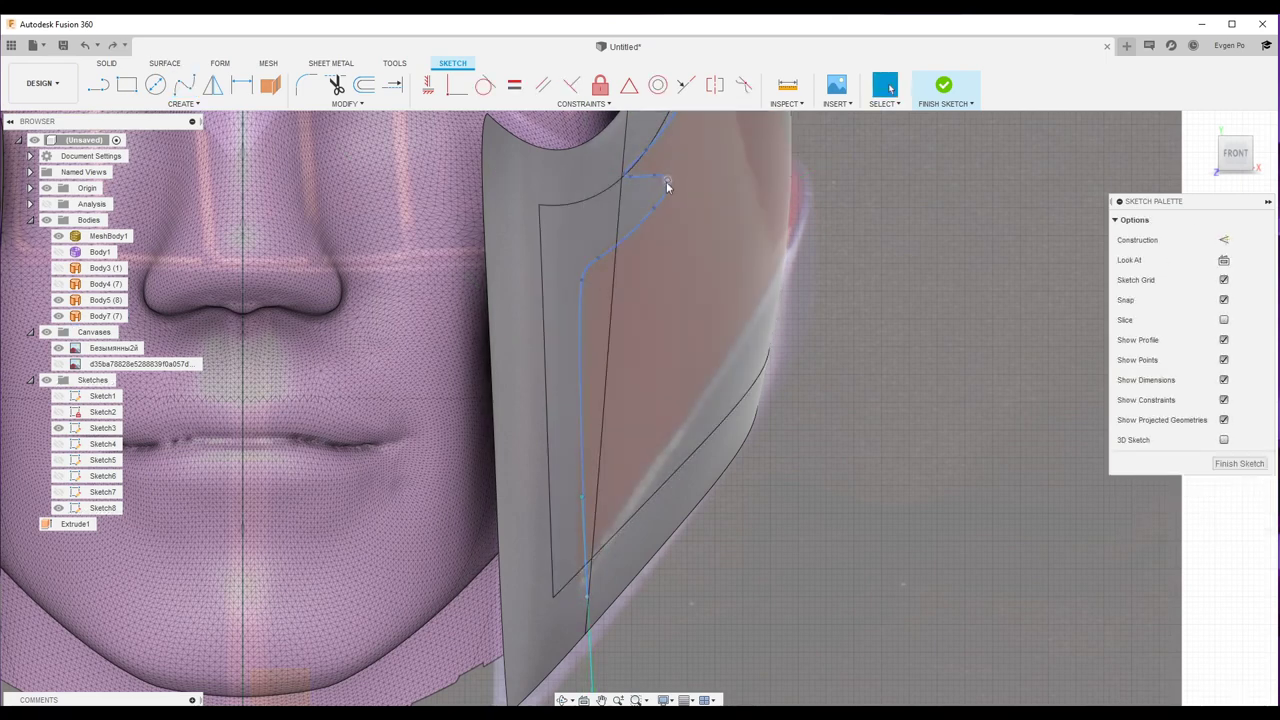
Step: Select the wing spline, check it from another angle, and try extending its end
scroll(666, 177, up, 3)
scroll(660, 162, up, 3)
click(690, 248)
mouse_move(563, 257)
shift+middle_down()
mouse_move(545, 300)
mouse_move(718, 350)
shift+middle_up()
mouse_move(597, 234)
shift+middle_down()
mouse_move(770, 358)
mouse_move(528, 268)
mouse_move(519, 285)
shift+middle_up()
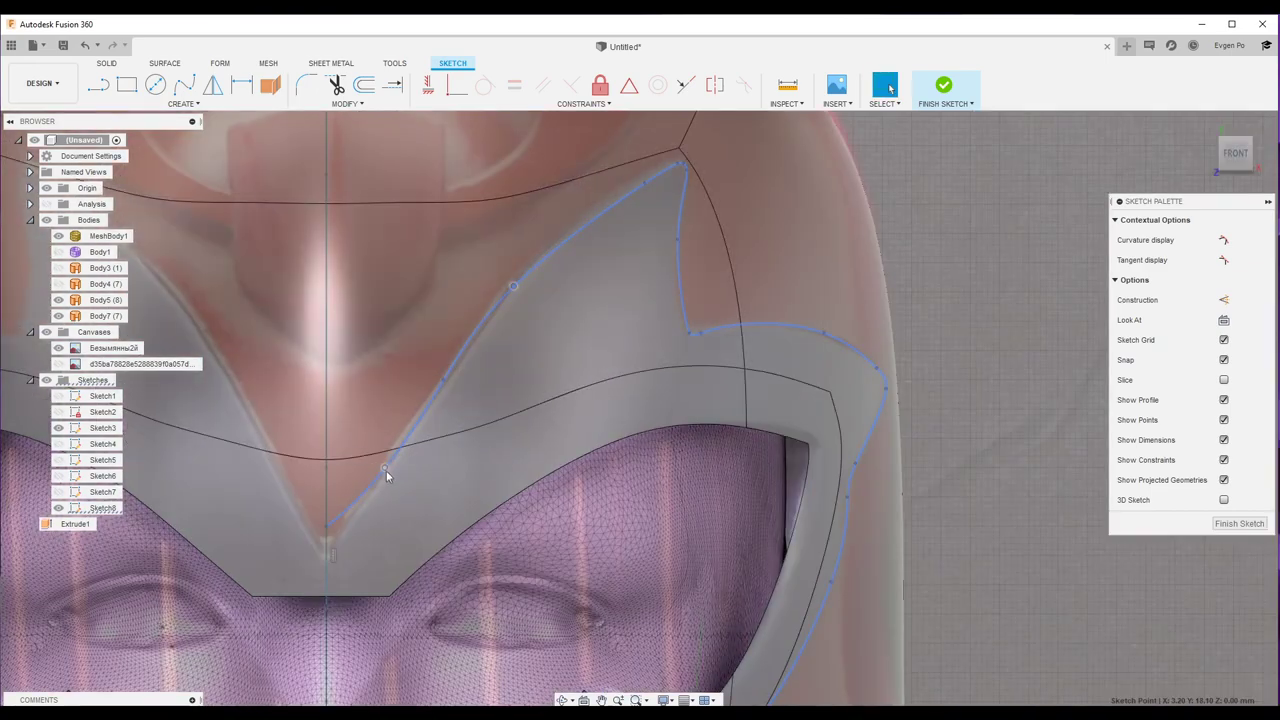
key(Escape)
scroll(468, 369, down, 3)
scroll(468, 369, down, 3)
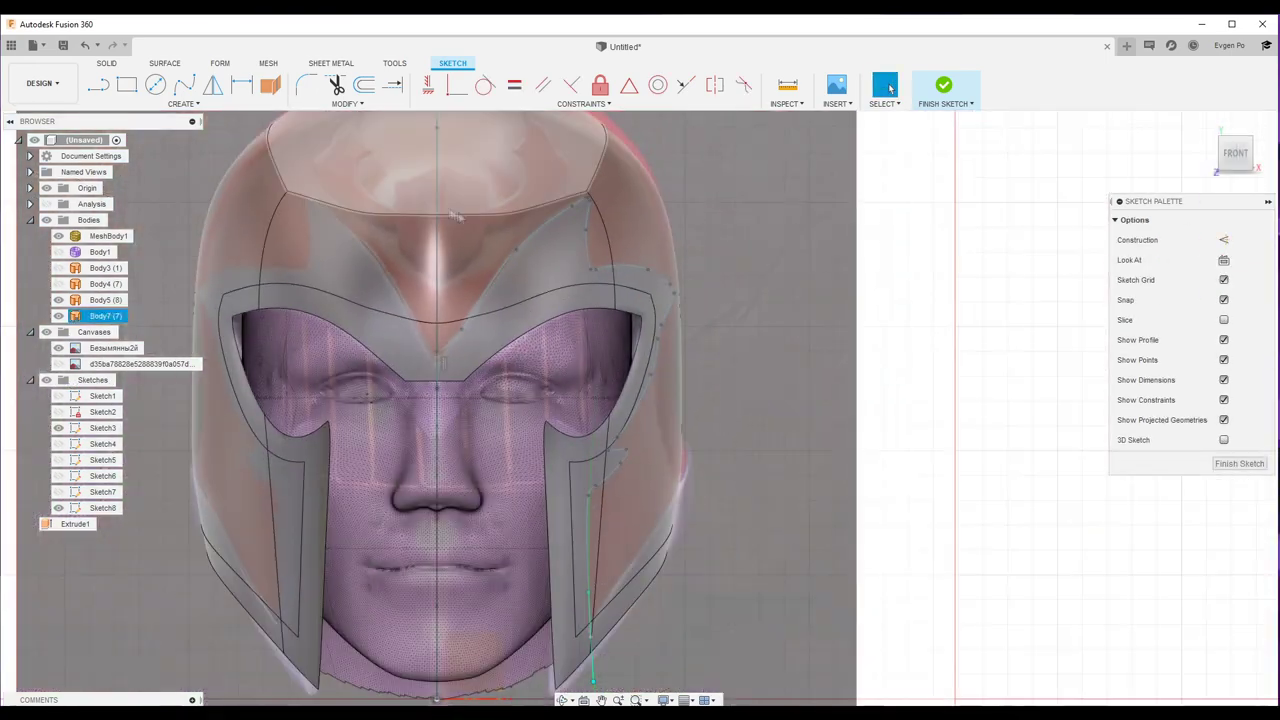
click(392, 85)
scroll(523, 420, up, 3)
click(523, 420)
scroll(528, 445, up, 4)
scroll(543, 428, down, 5)
Step: Mirror the wing spline onto the left side and finish the sketch
key(m)
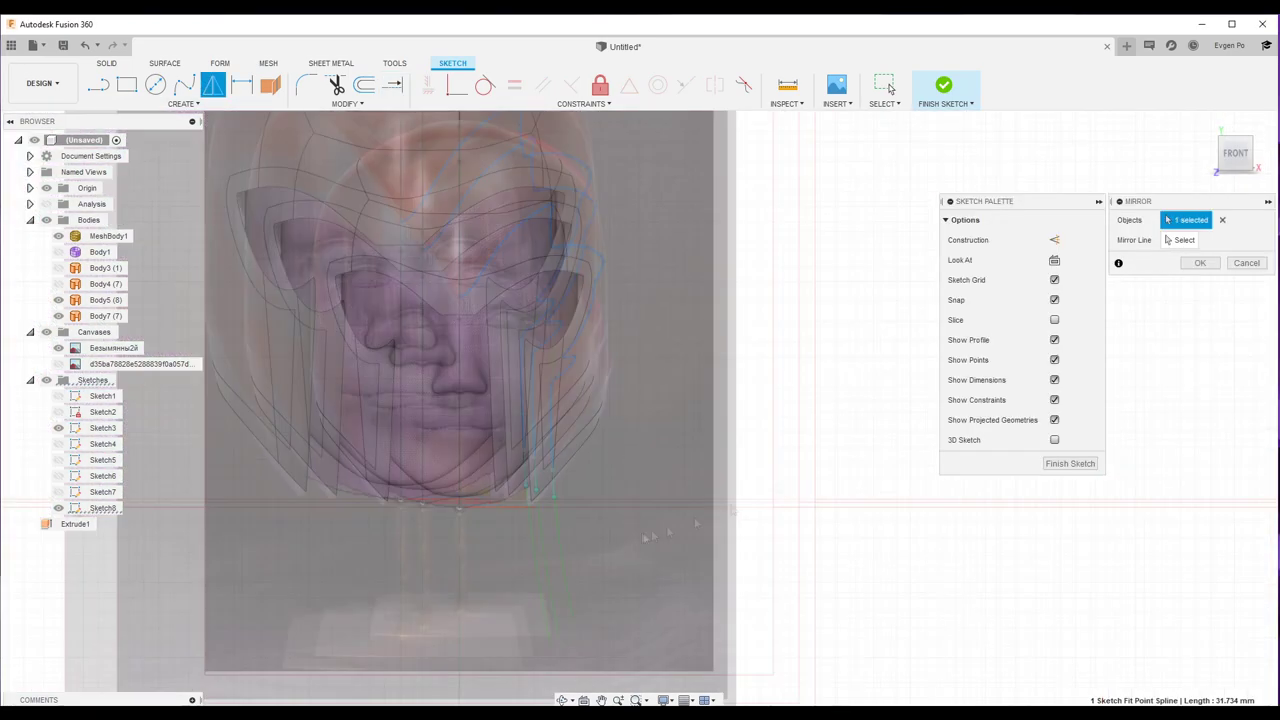
click(1201, 263)
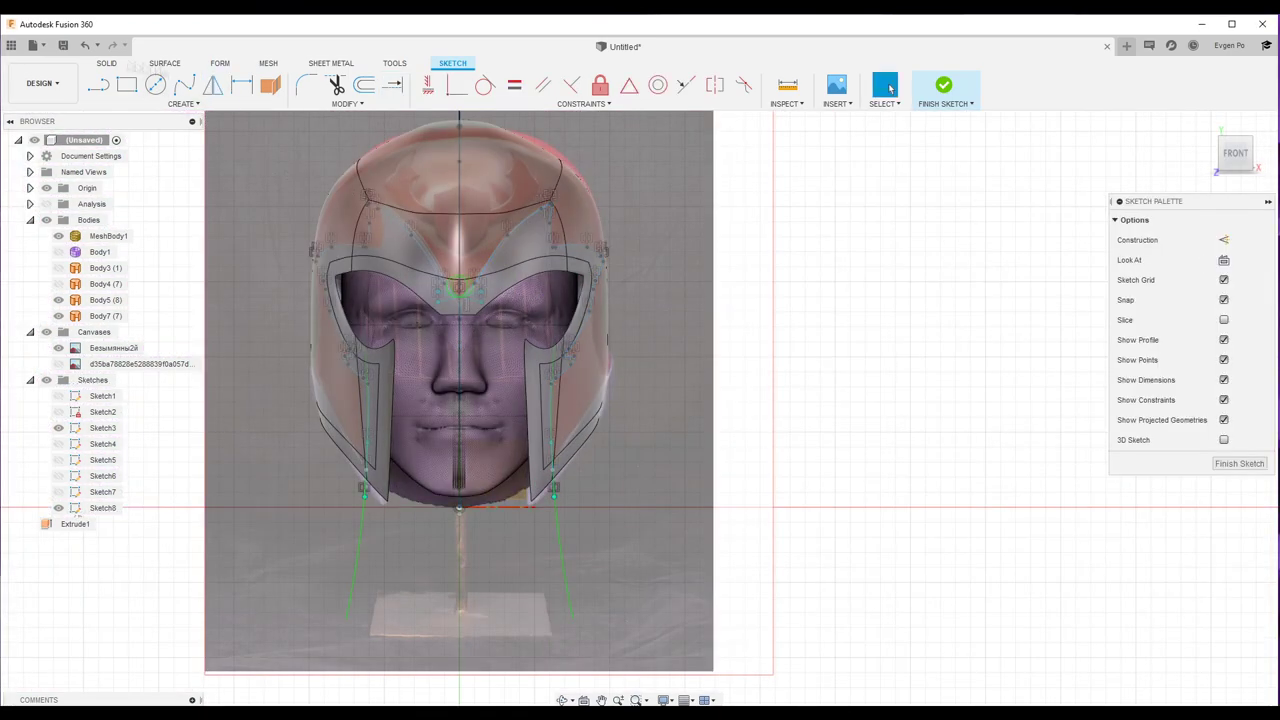
click(943, 86)
Step: Extrude the wing outline profile 22 mm and start splitting the helmet surfaces with it
key(e)
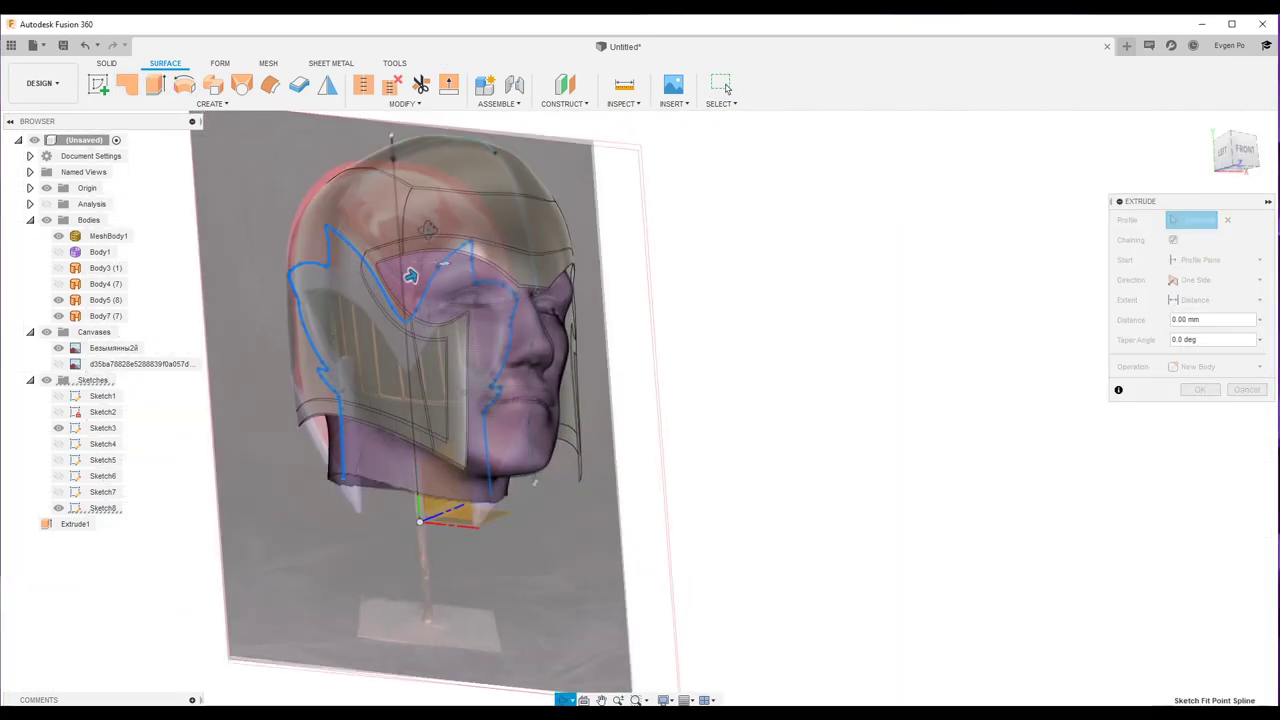
click(410, 275)
drag(410, 277, 669, 251)
shift+middle_drag(669, 251, 785, 243)
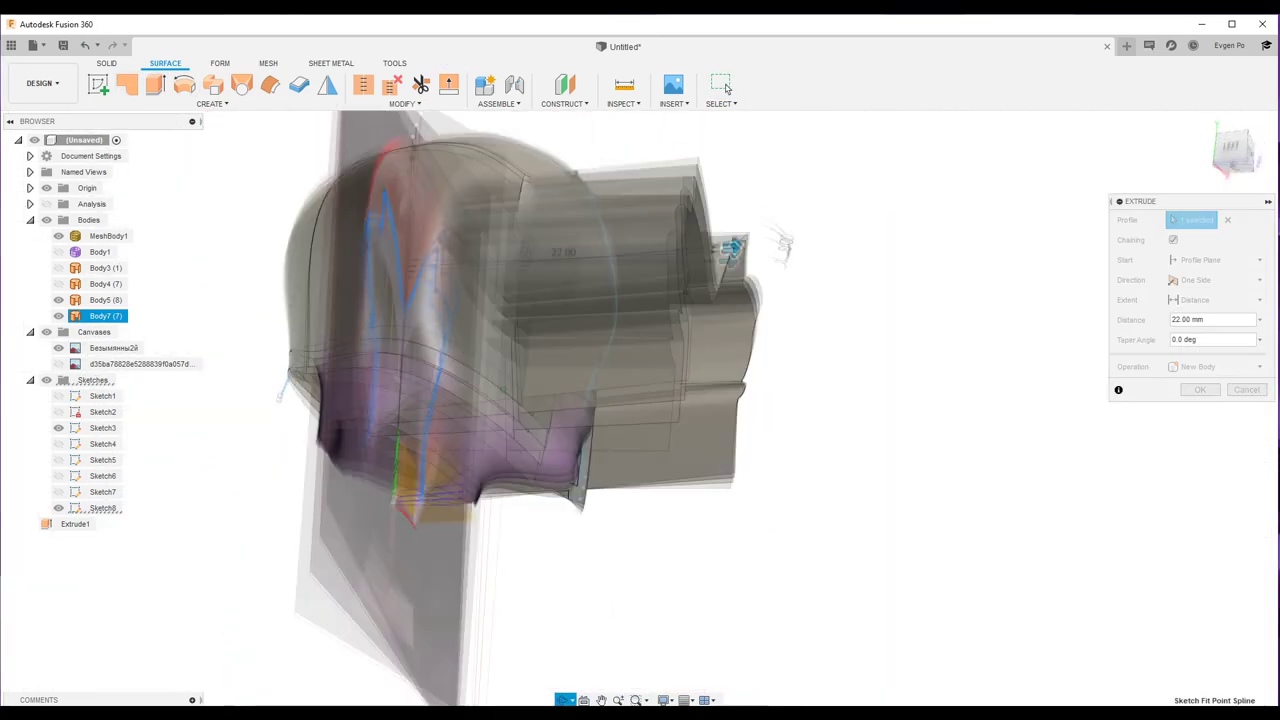
key(Return)
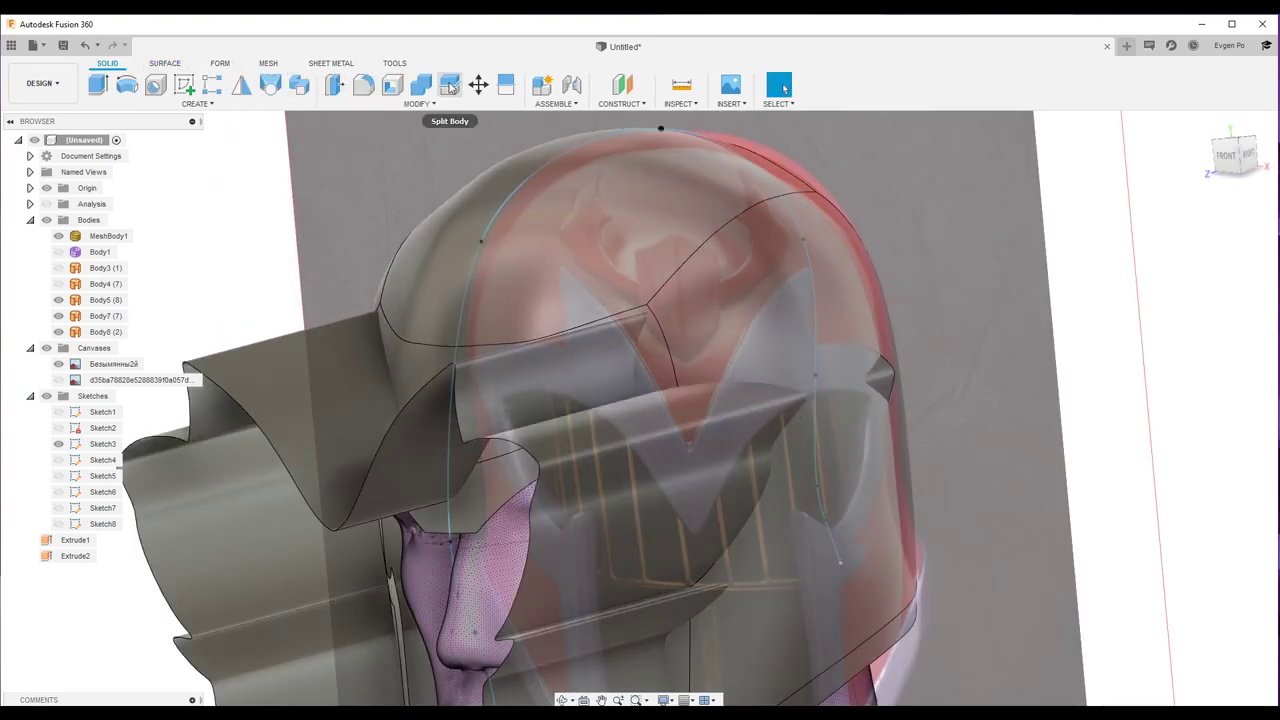
click(450, 86)
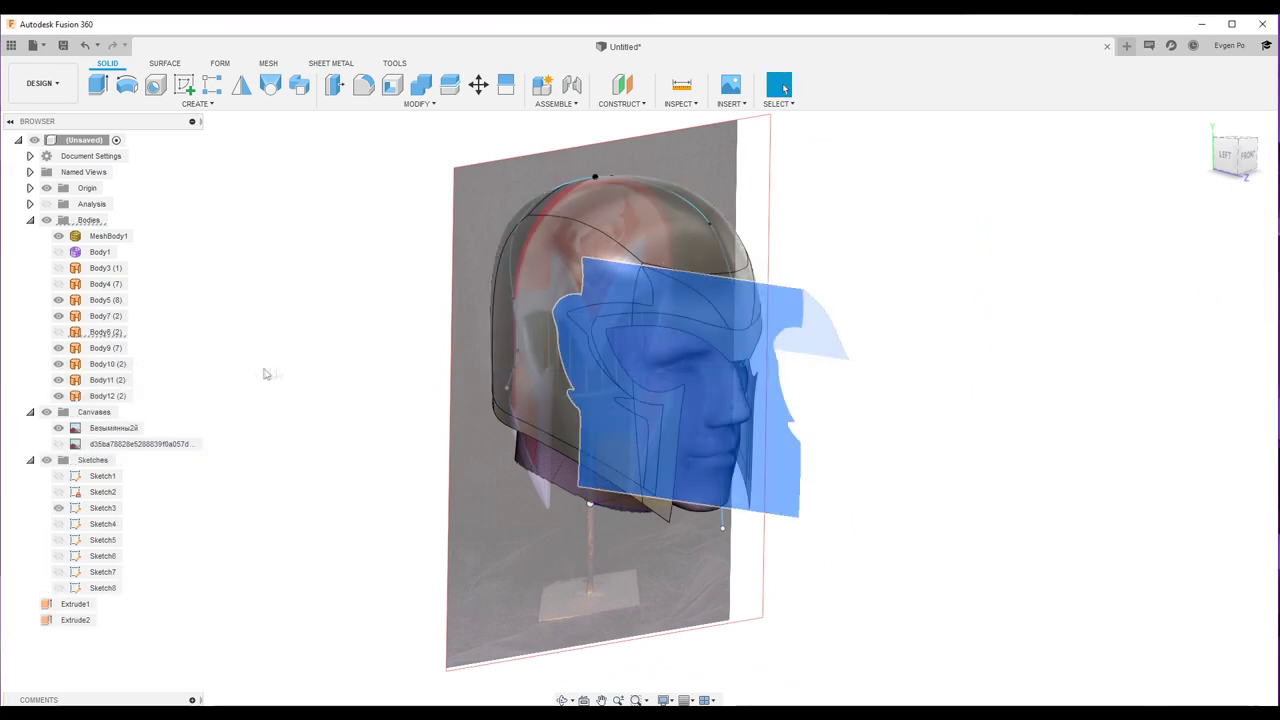
Step: Hide the large extruded cutting body and clear the selection
click(475, 262)
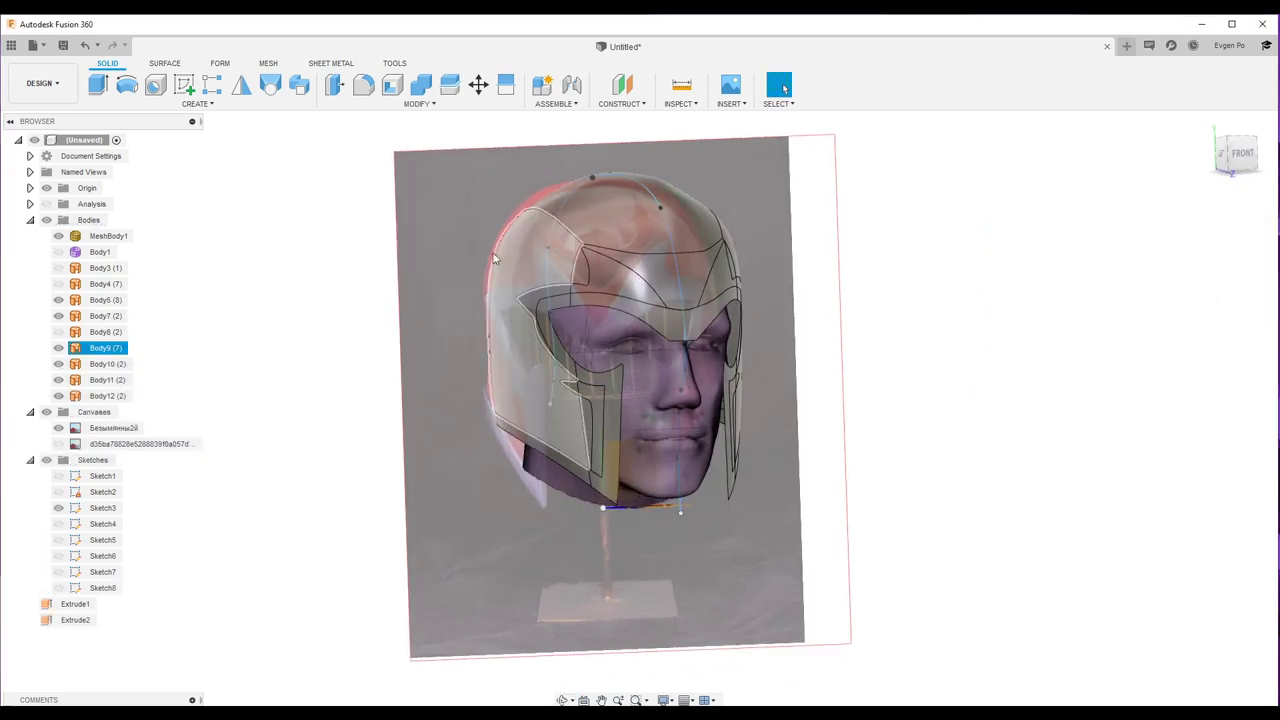
key(Escape)
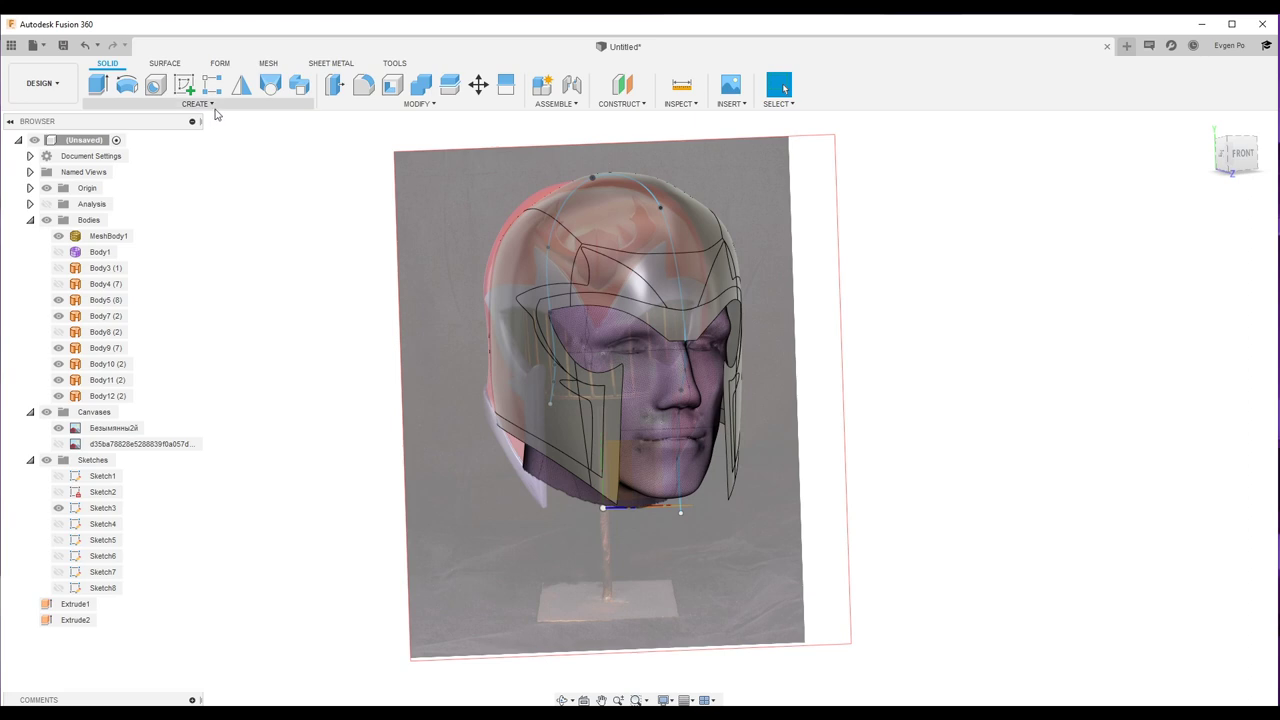
scroll(386, 366, down, 2)
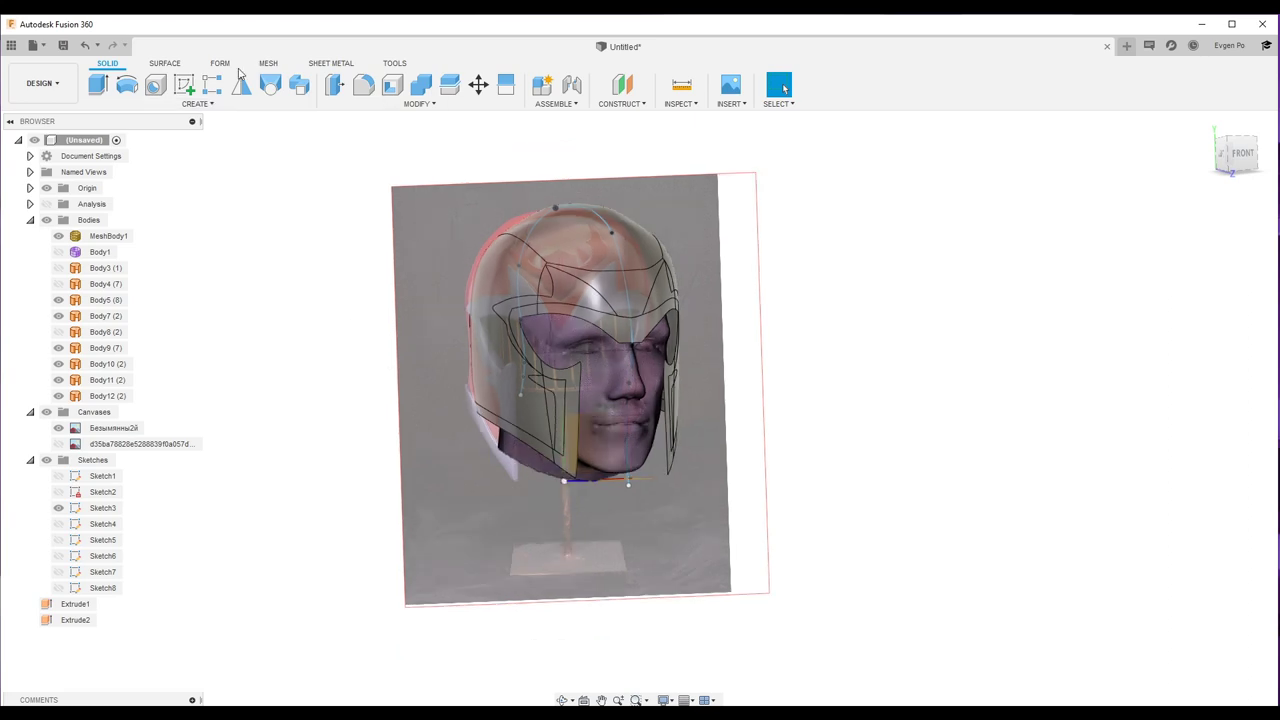
Step: Thicken the left horn wing face by -0.18 mm into a new body
click(197, 103)
click(110, 420)
scroll(491, 337, up, 3)
click(470, 300)
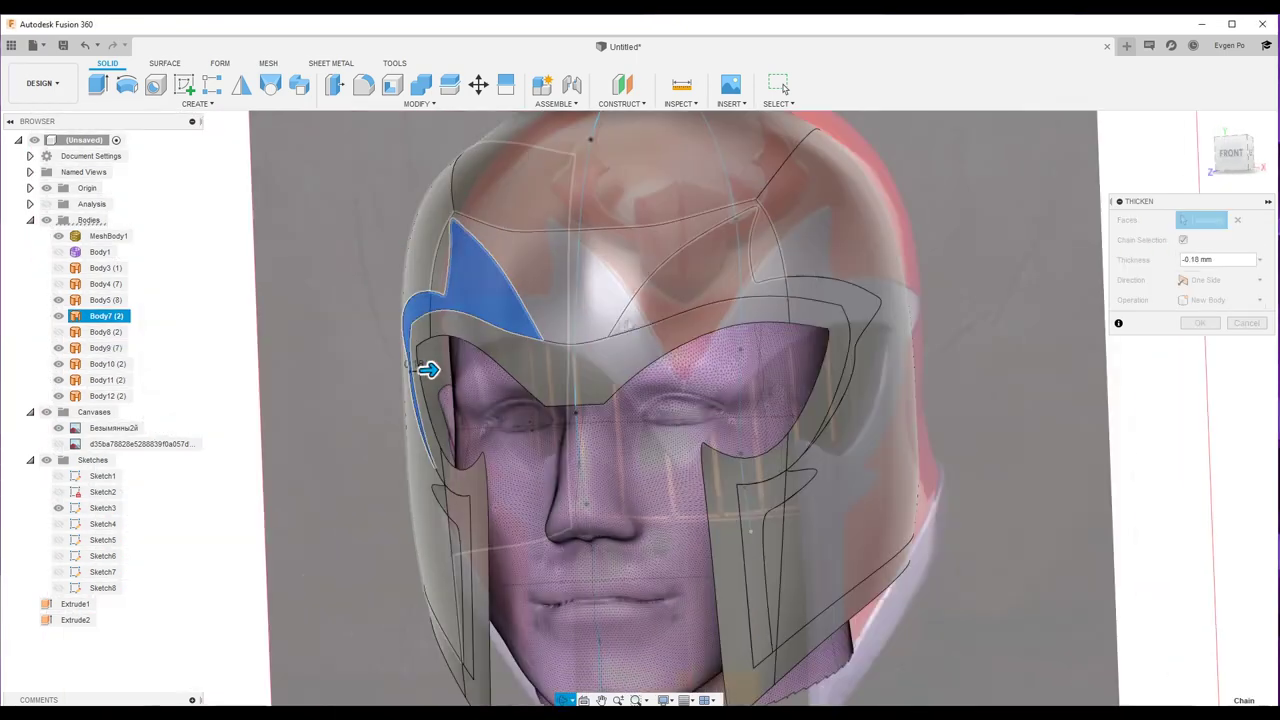
shift+middle_drag(430, 370, 627, 366)
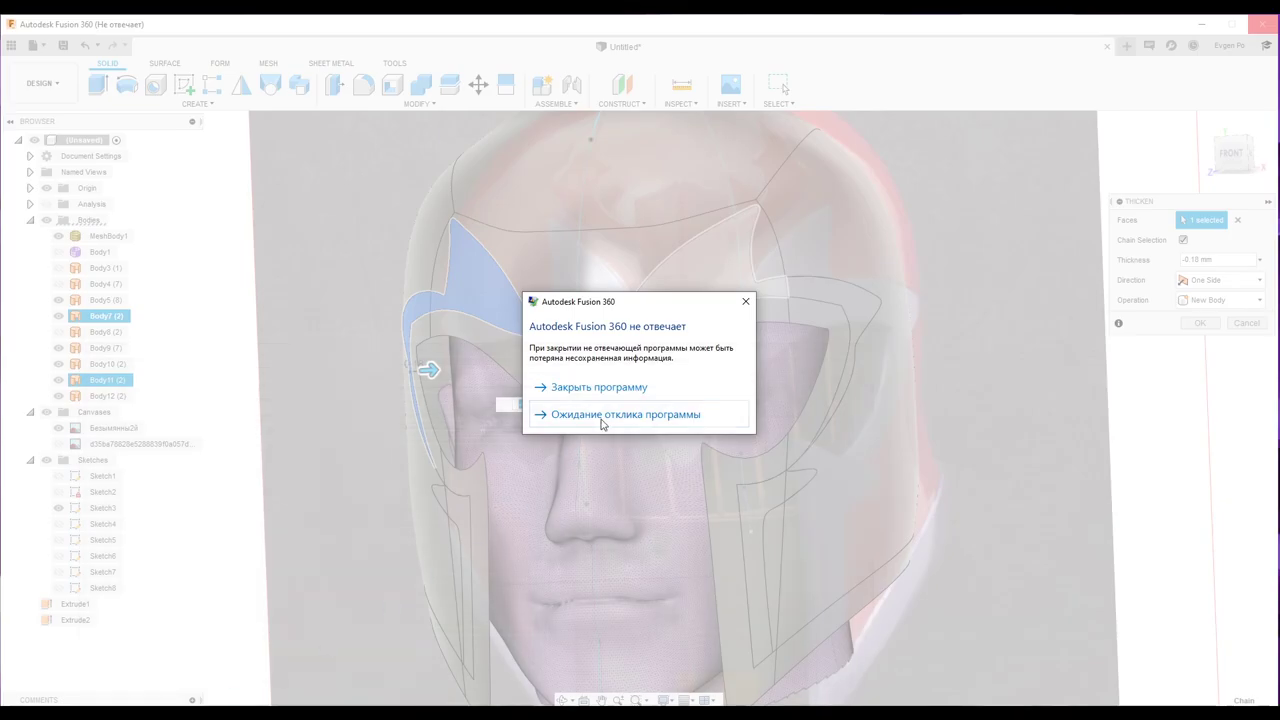
click(600, 421)
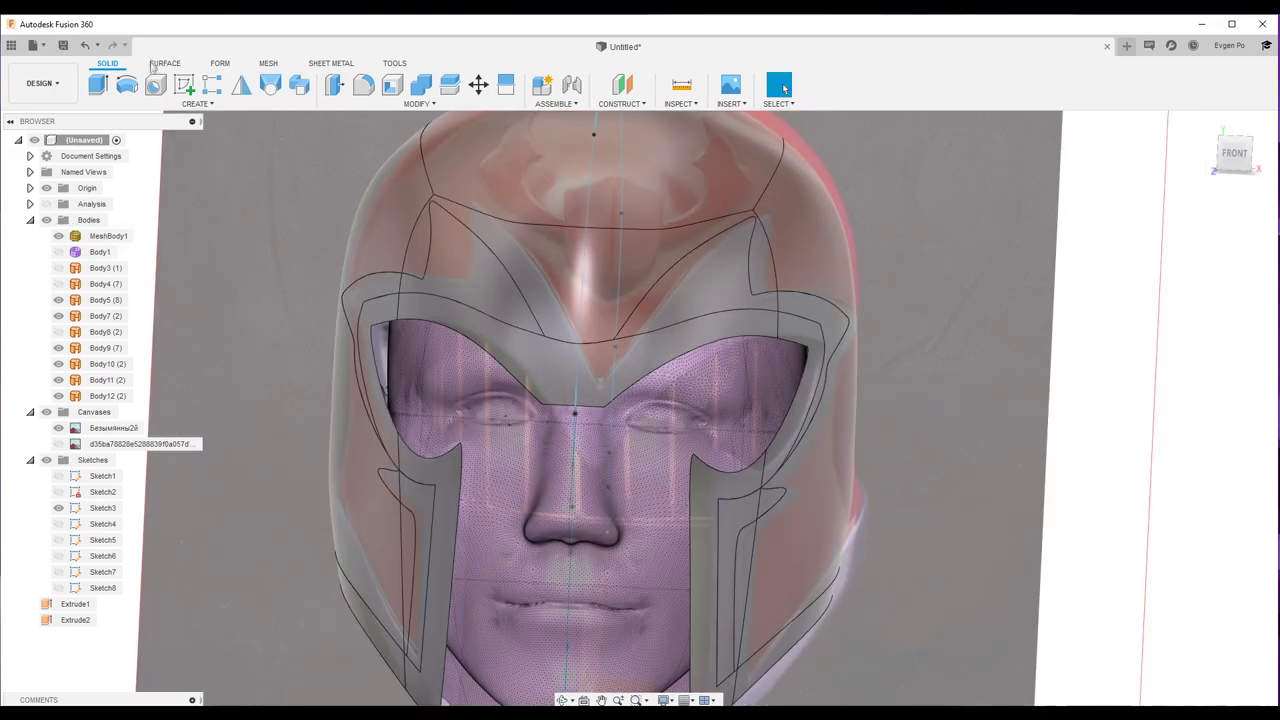
Step: Stitch the blue brow band and side trim strip surfaces into one body
ctrl+click(548, 363)
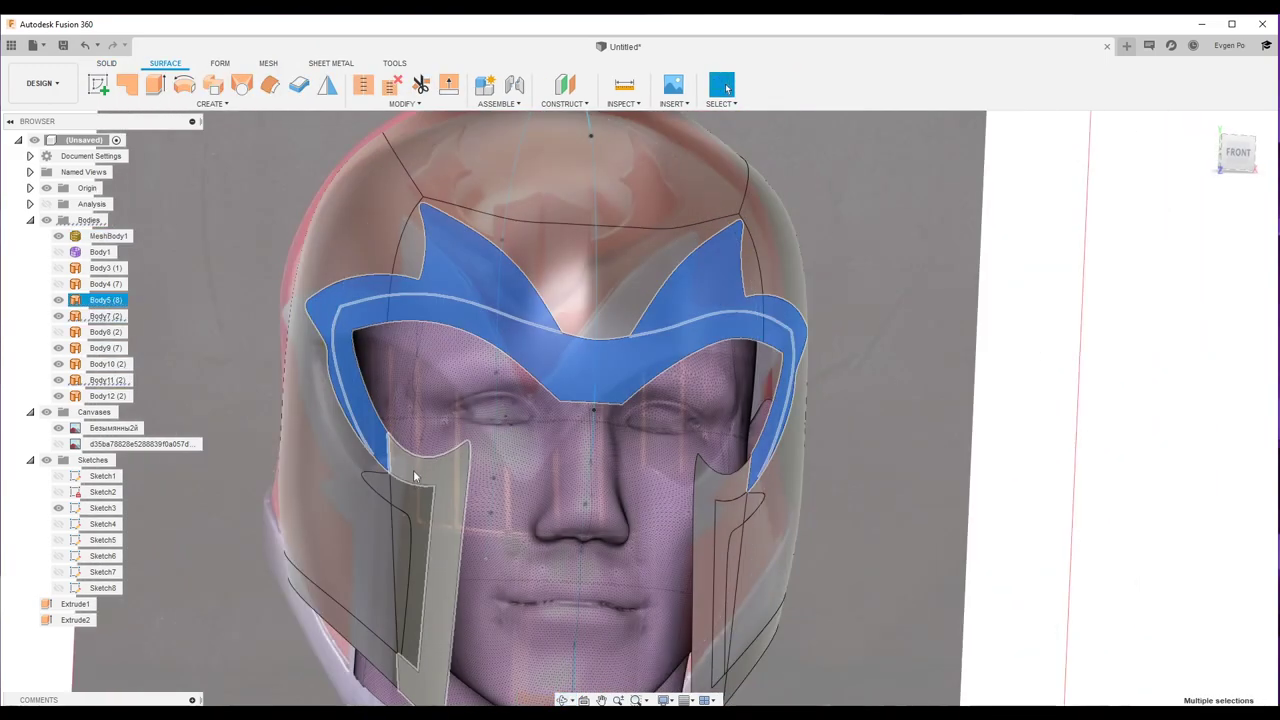
ctrl+click(416, 485)
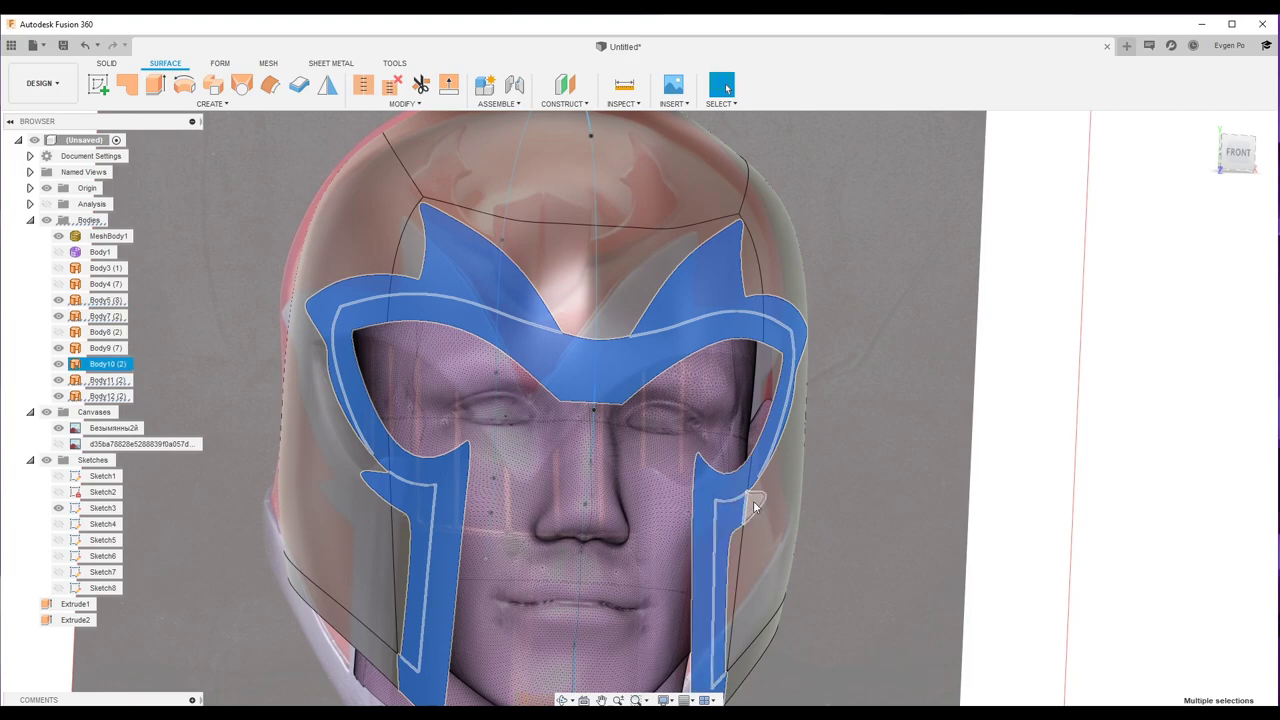
scroll(600, 470, up, 3)
scroll(602, 531, up, 3)
scroll(602, 531, down, 2)
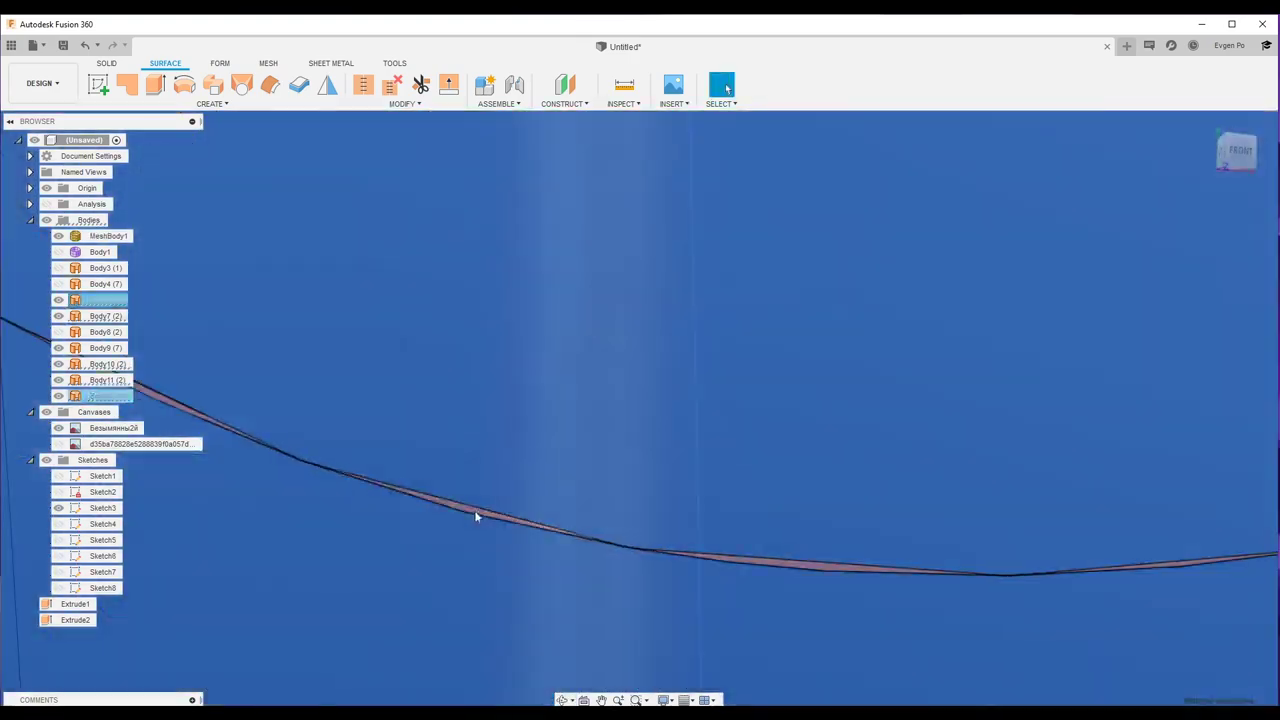
scroll(301, 494, down, 5)
scroll(301, 494, down, 3)
scroll(687, 543, up, 3)
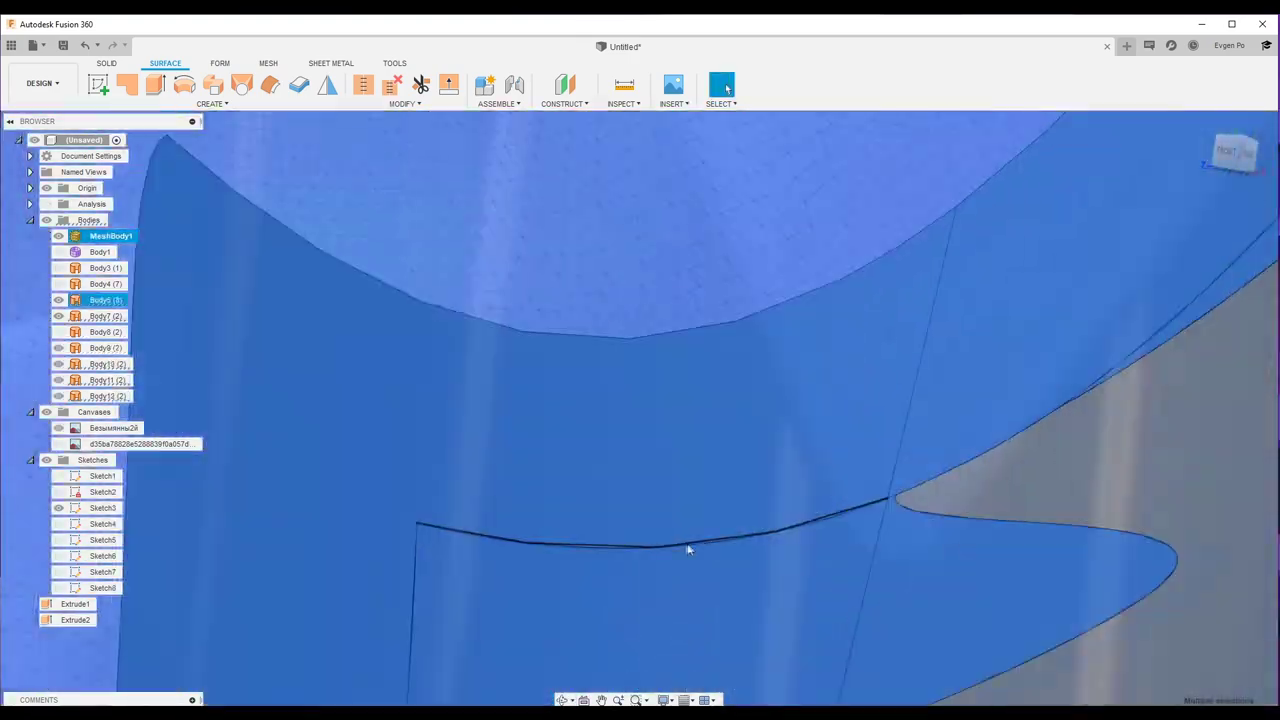
scroll(766, 534, up, 2)
scroll(754, 442, up, 2)
scroll(777, 451, down, 2)
scroll(837, 451, down, 2)
scroll(900, 400, down, 2)
scroll(872, 386, down, 2)
scroll(872, 386, down, 3)
mouse_move(534, 543)
shift+middle_down()
mouse_move(560, 557)
mouse_move(520, 551)
shift+middle_up()
click(364, 83)
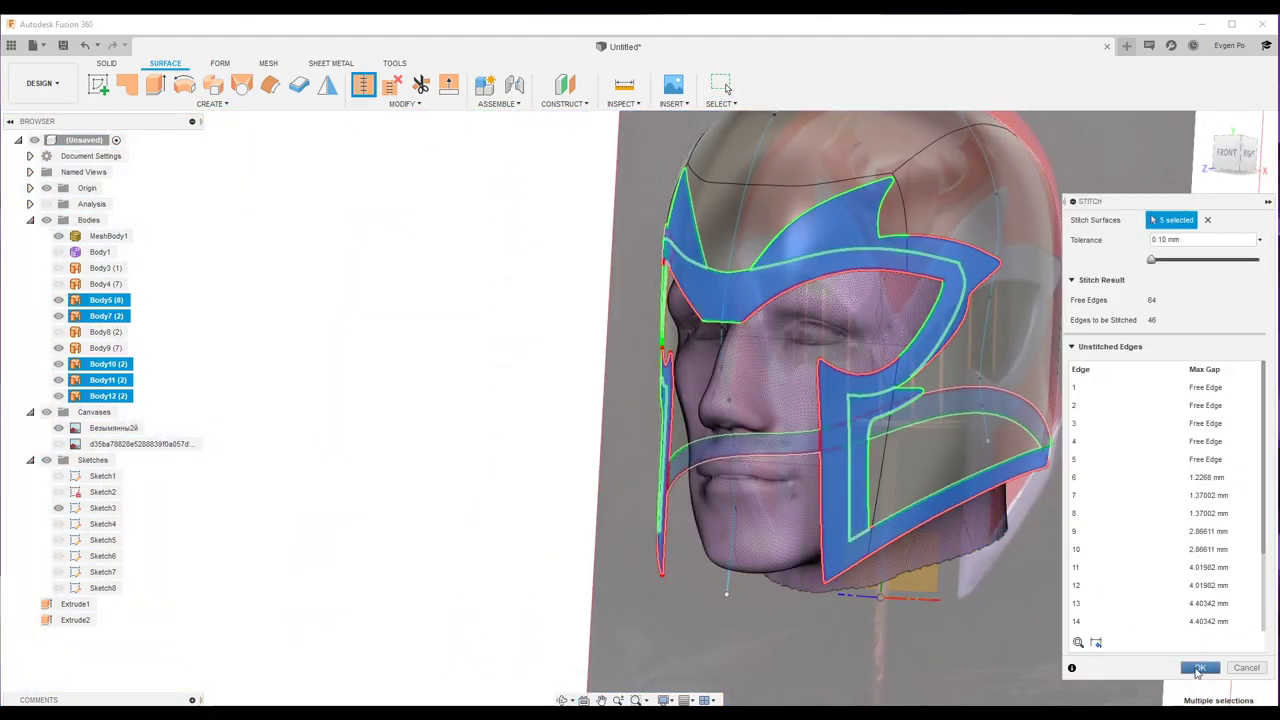
click(1200, 666)
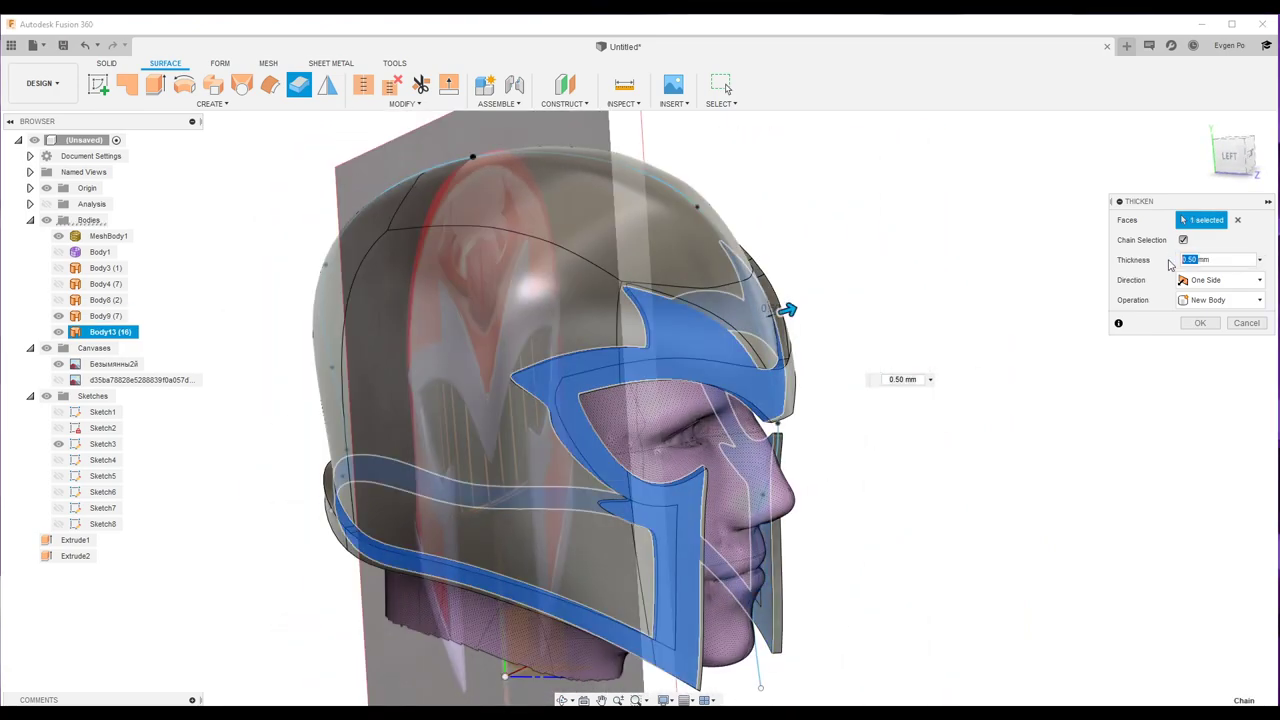
Step: Thicken the stitched trim 0.8 mm into a new solid body
click(1200, 322)
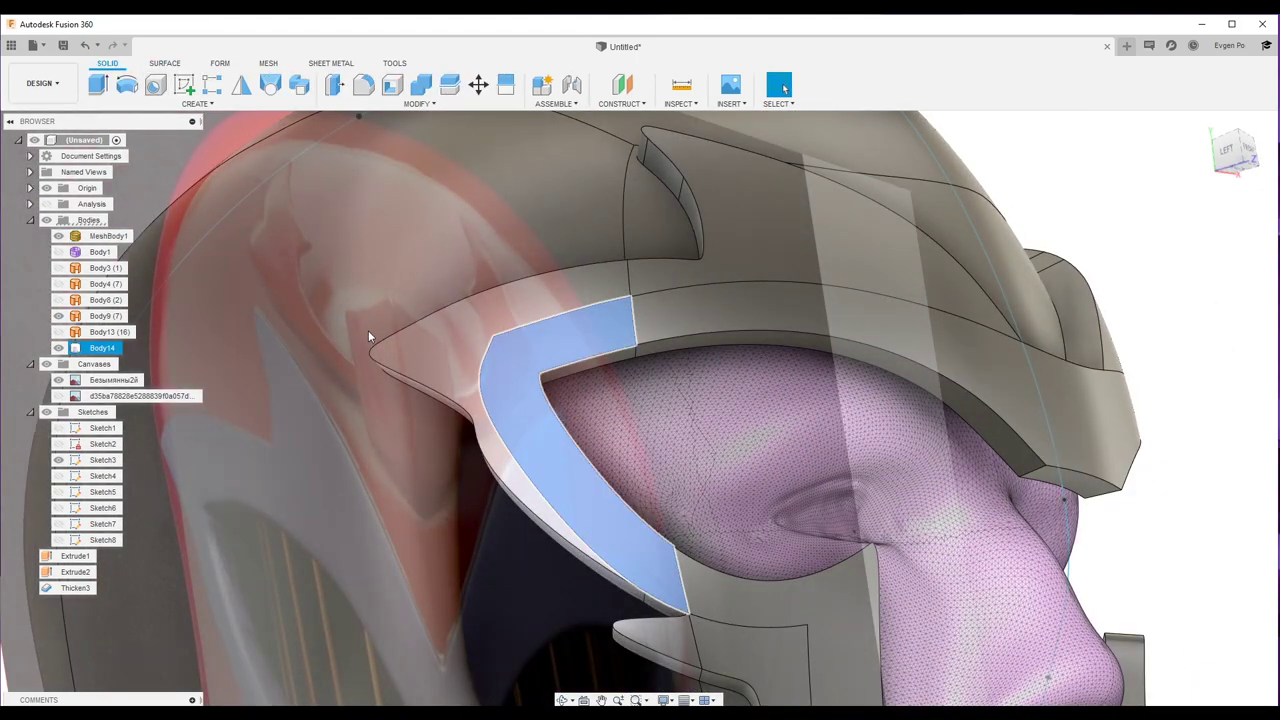
shift+middle_drag(368, 337, 1072, 428)
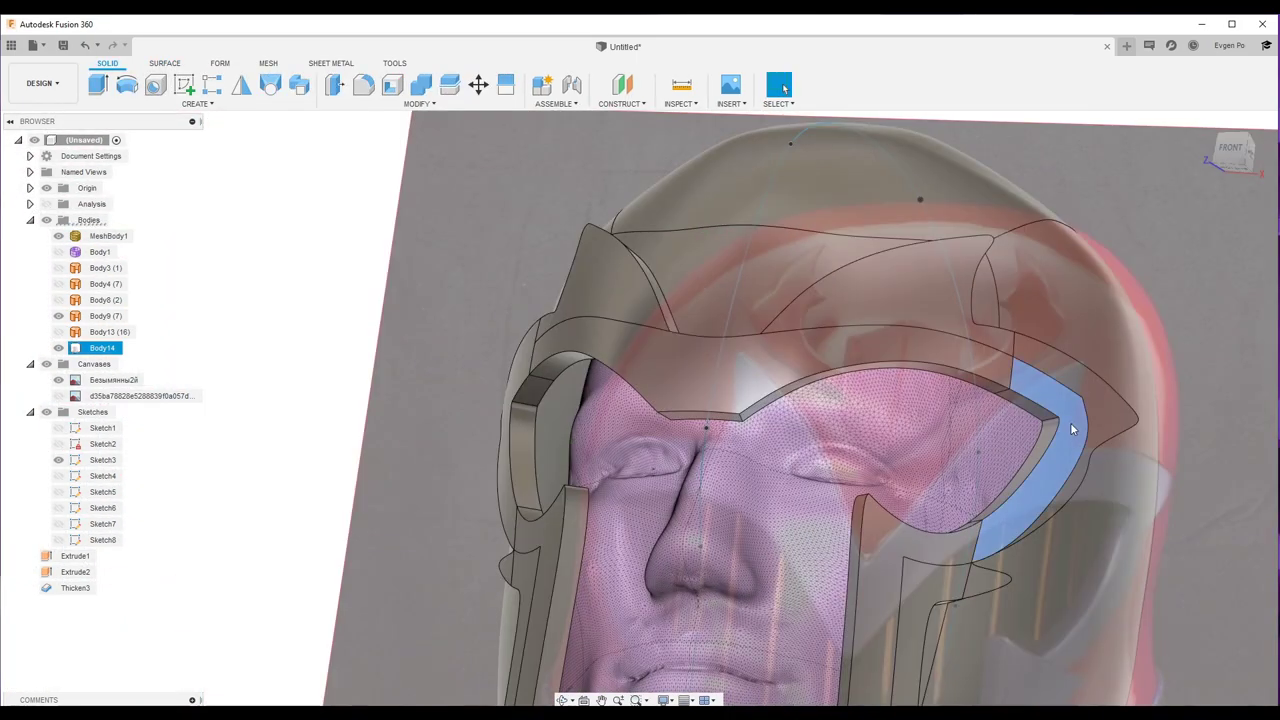
scroll(857, 477, up, 3)
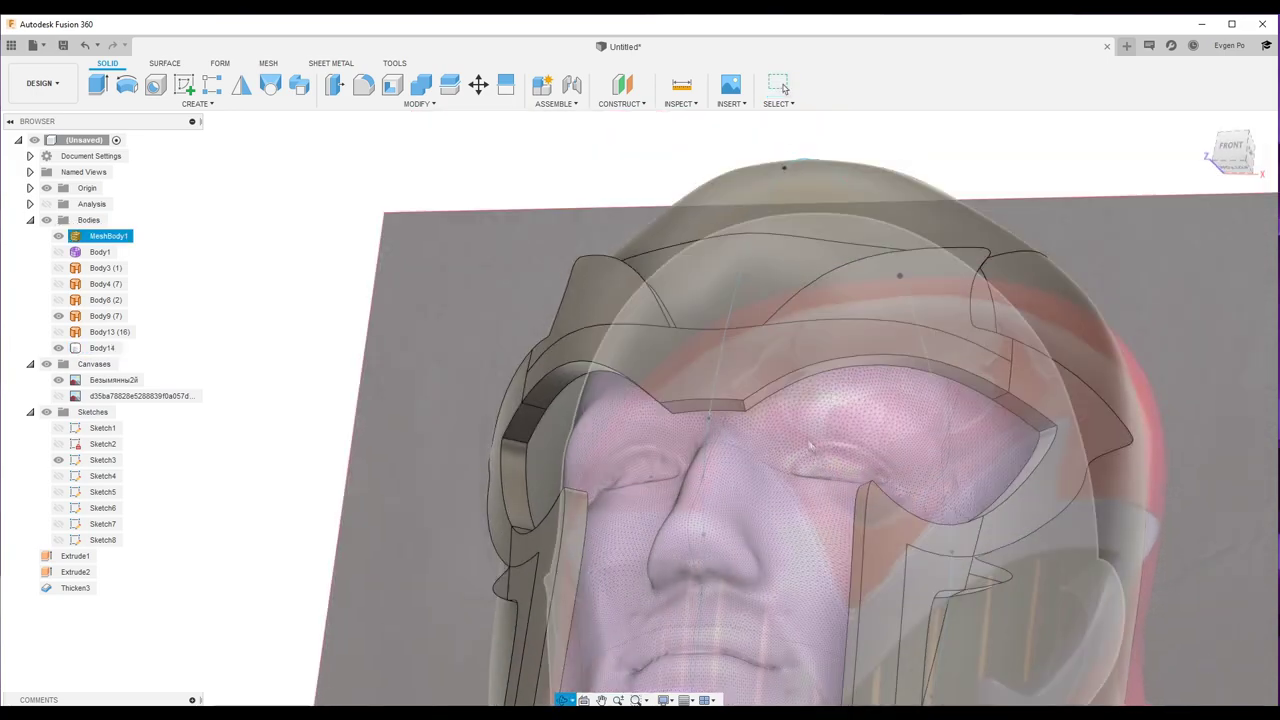
Step: Fillet the brow-notch trim edges at 1 mm, adding Fillet4 and Fillet5
scroll(790, 415, up, 3)
click(790, 415)
key(f)
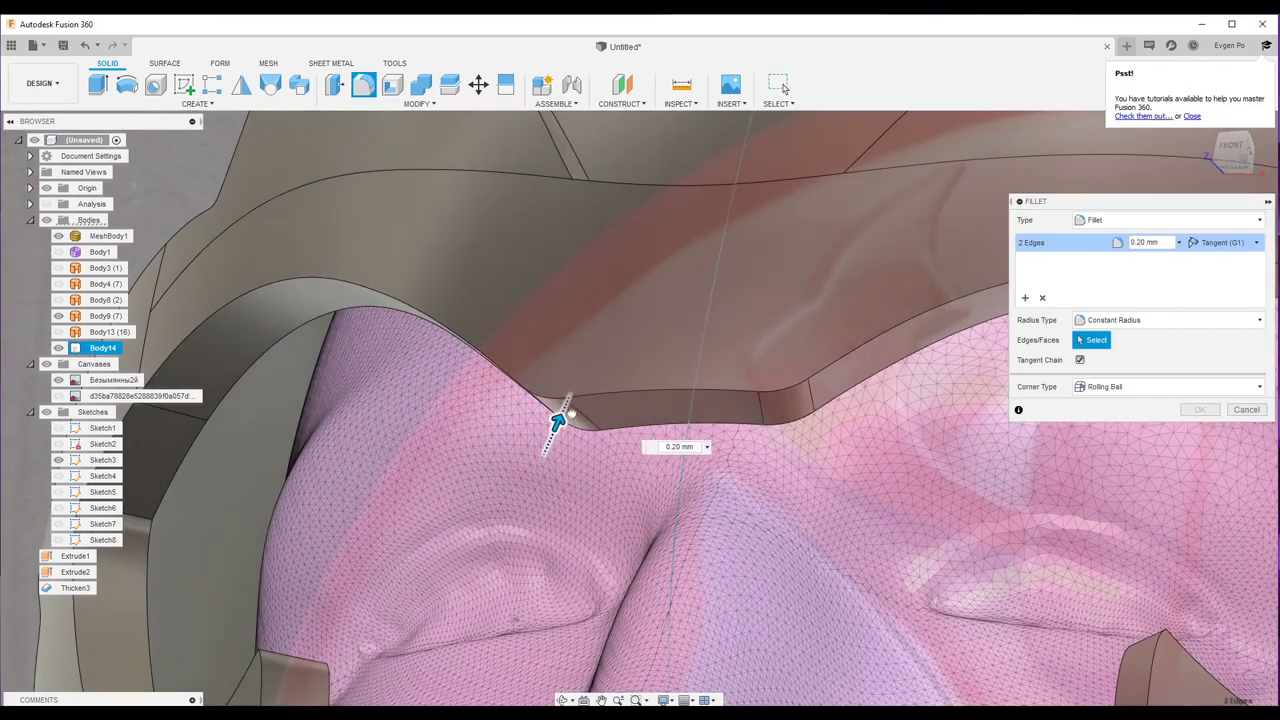
drag(570, 393, 579, 371)
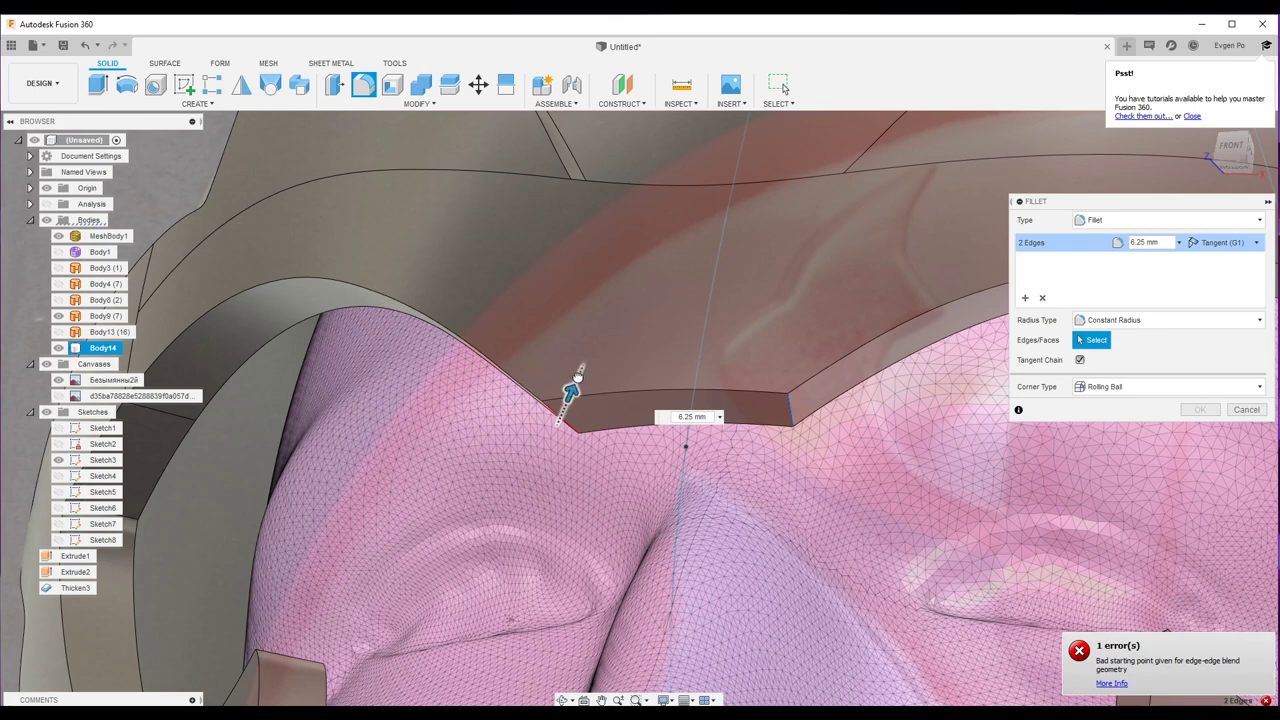
click(1246, 409)
click(718, 407)
key(f)
key(Return)
shift+middle_drag(718, 407, 700, 360)
key(Return)
scroll(546, 424, down, 10)
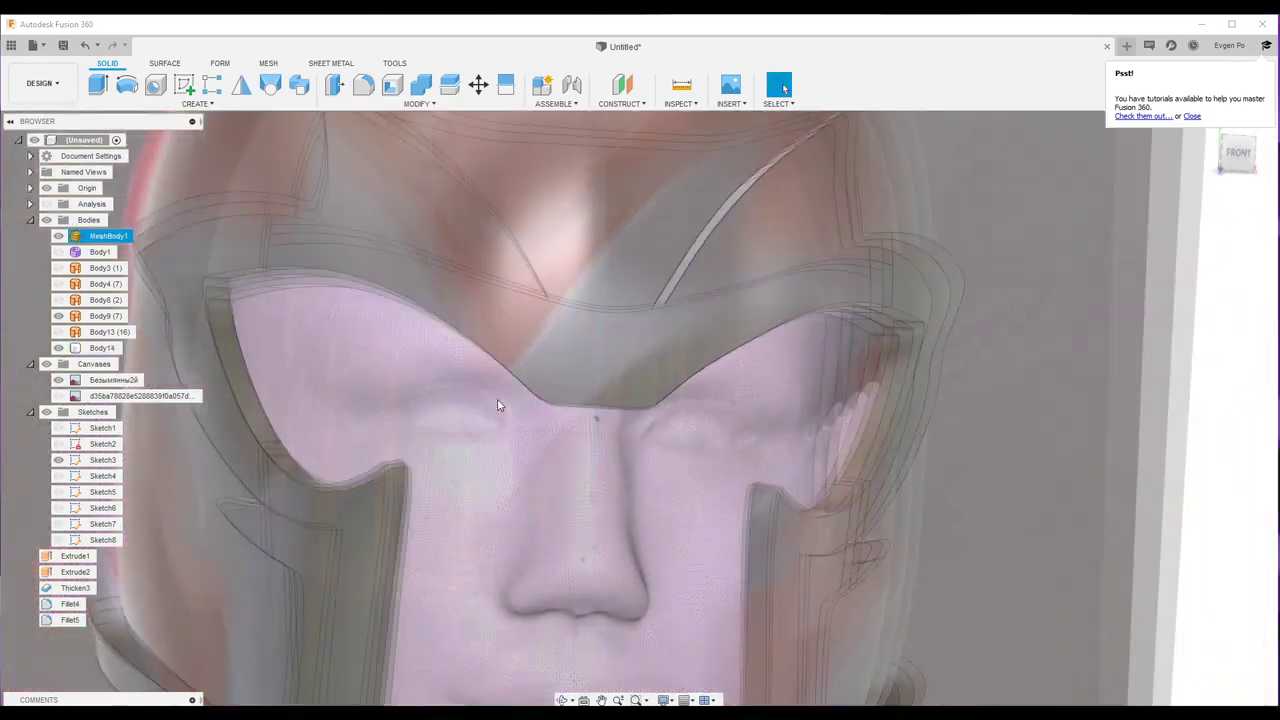
mouse_move(420, 289)
shift+middle_down()
mouse_move(704, 300)
mouse_move(411, 458)
shift+middle_up()
Step: Select faces of Body14 and try deleting them
click(705, 299)
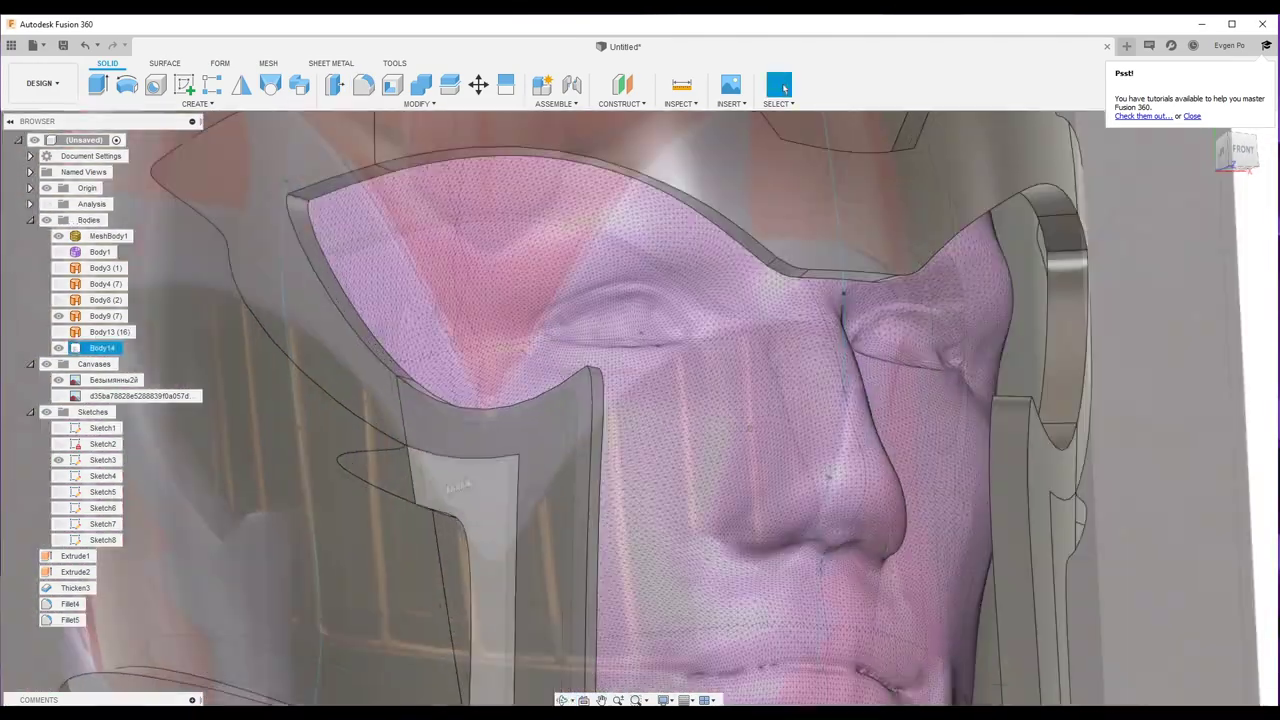
shift+middle_drag(515, 466, 530, 460)
click(530, 460)
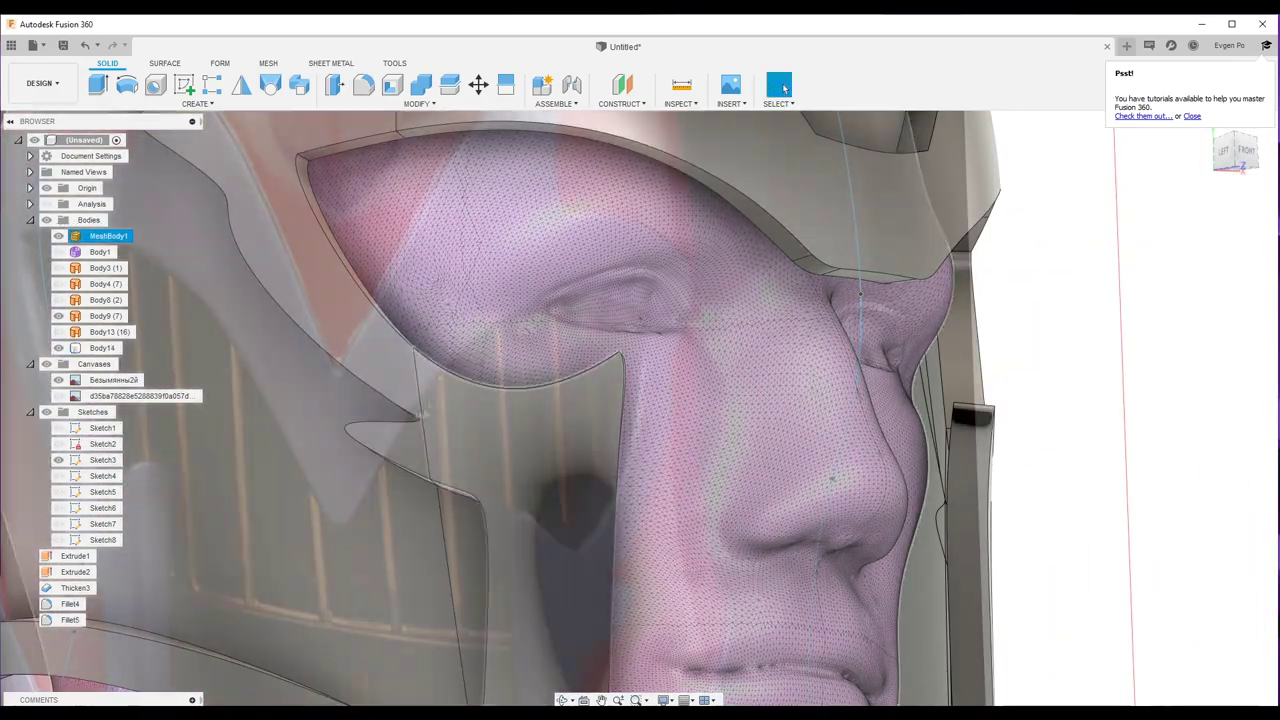
scroll(530, 460, up, 5)
scroll(530, 460, down, 5)
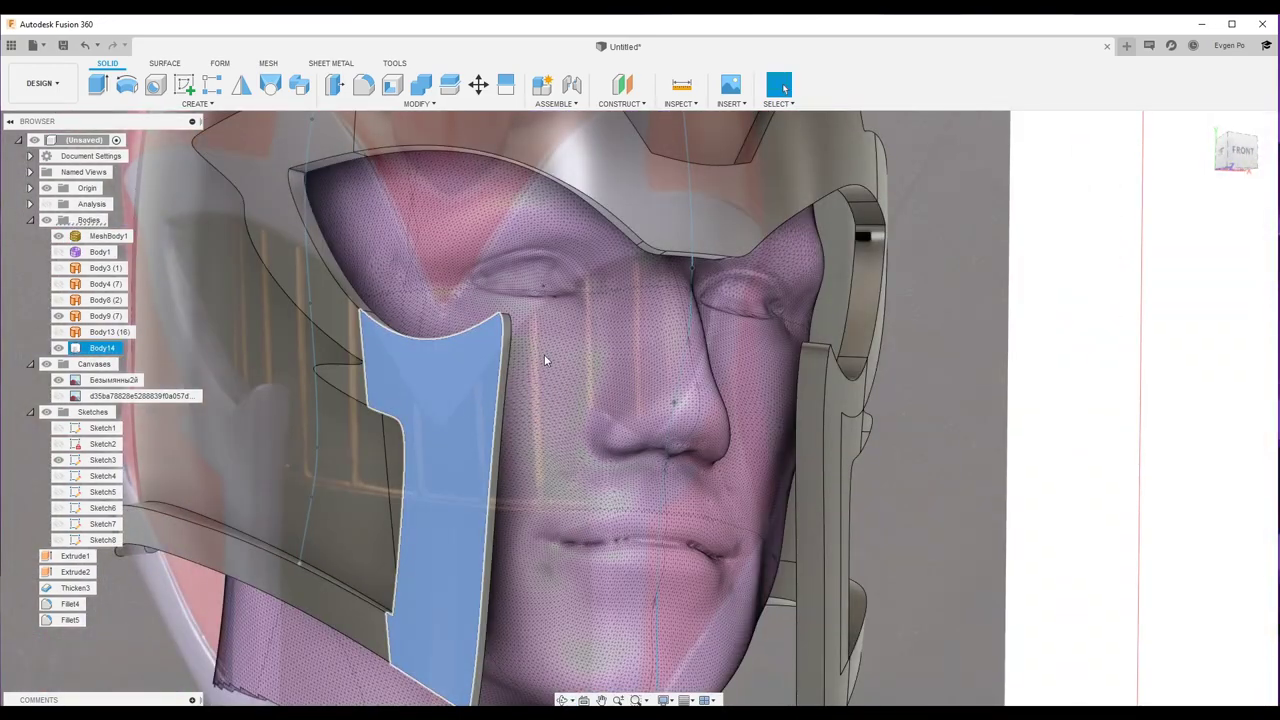
key(Delete)
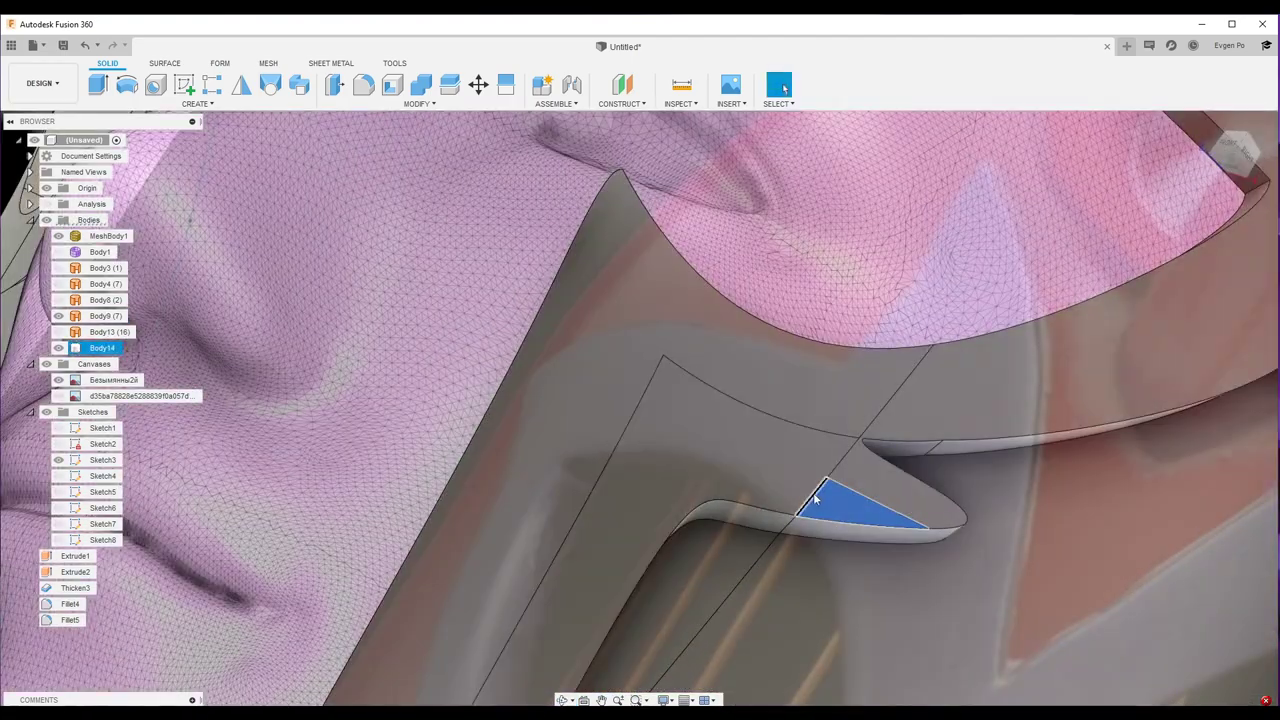
key(Escape)
click(805, 436)
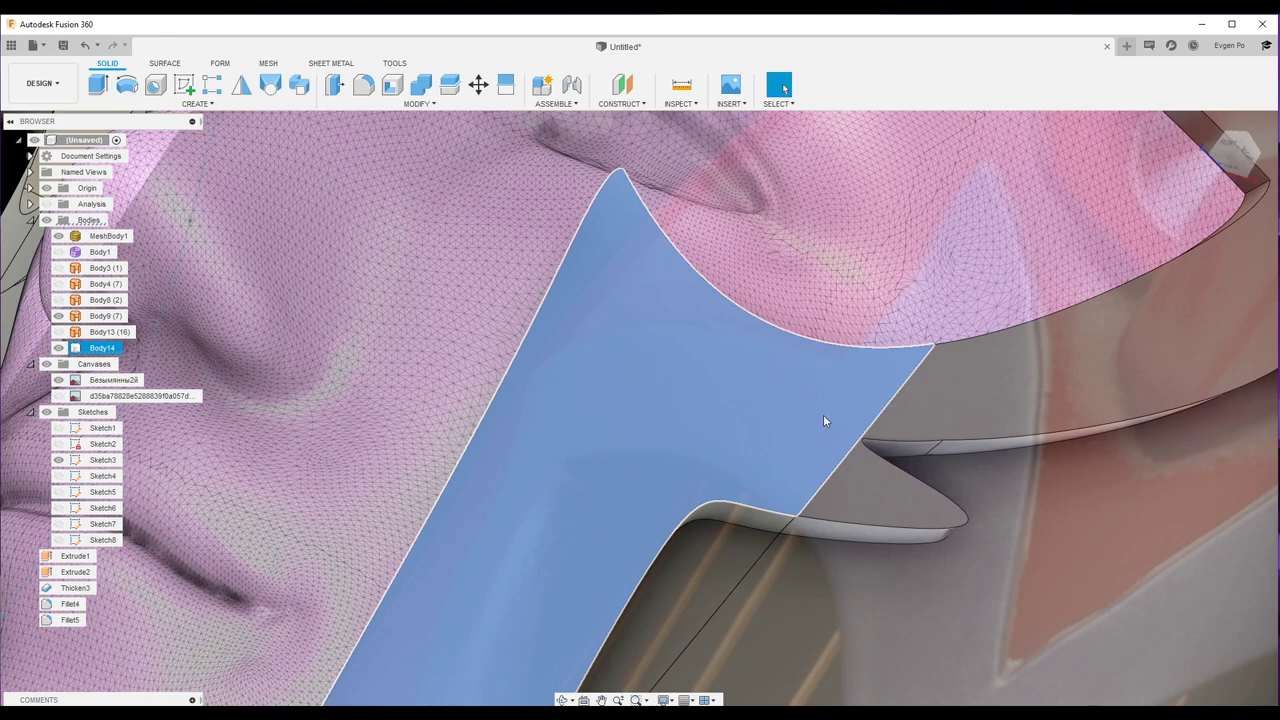
key(Delete)
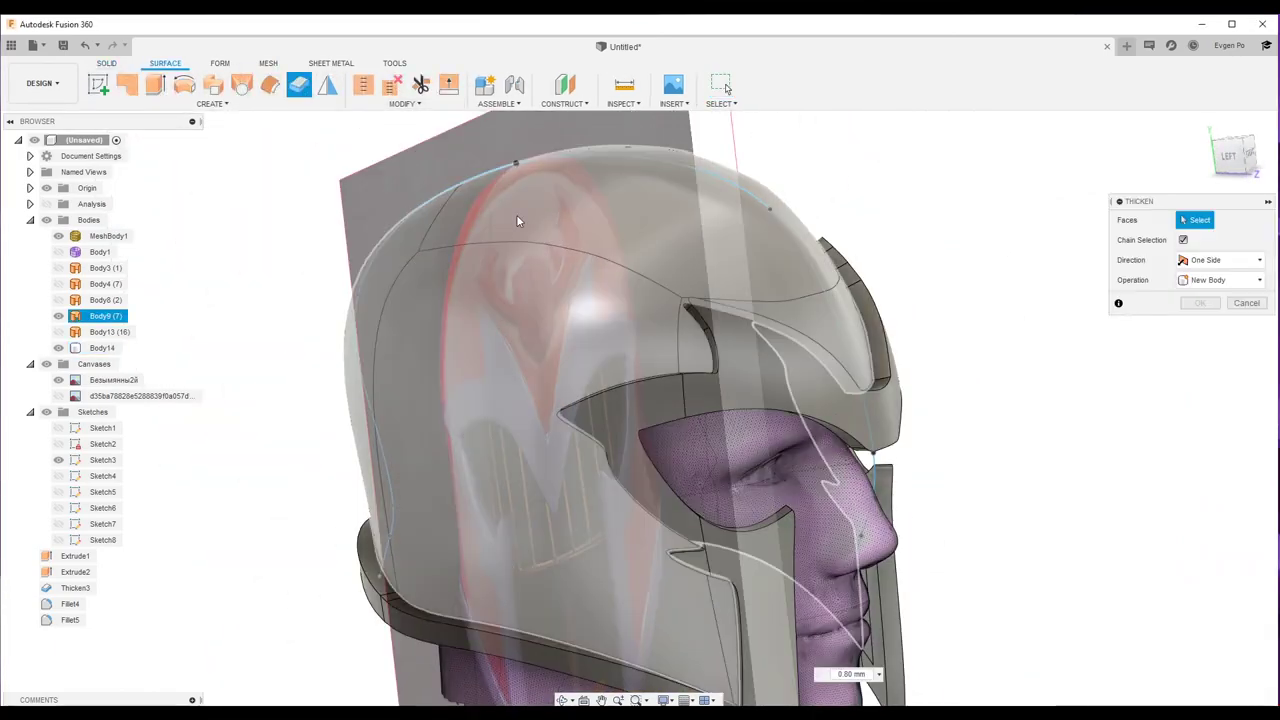
Step: Thicken the dome surface by 0.2 into the new Body15
click(517, 221)
text(0.2)
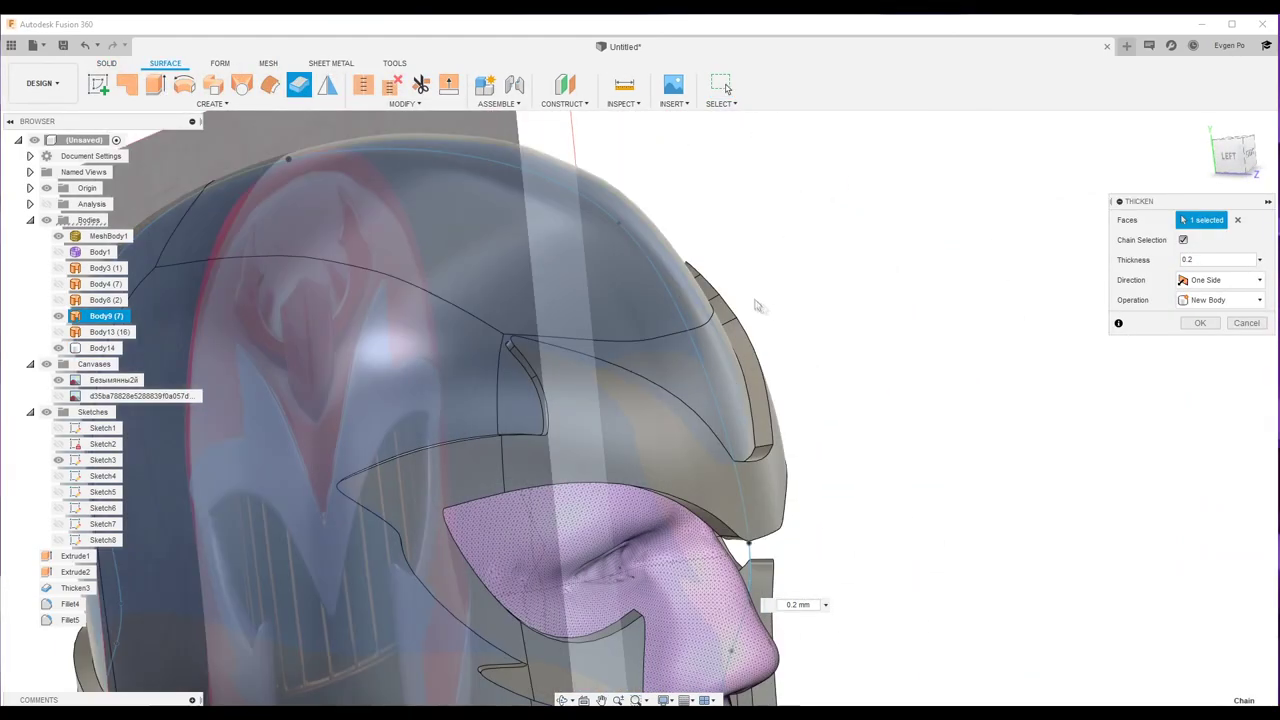
click(1200, 322)
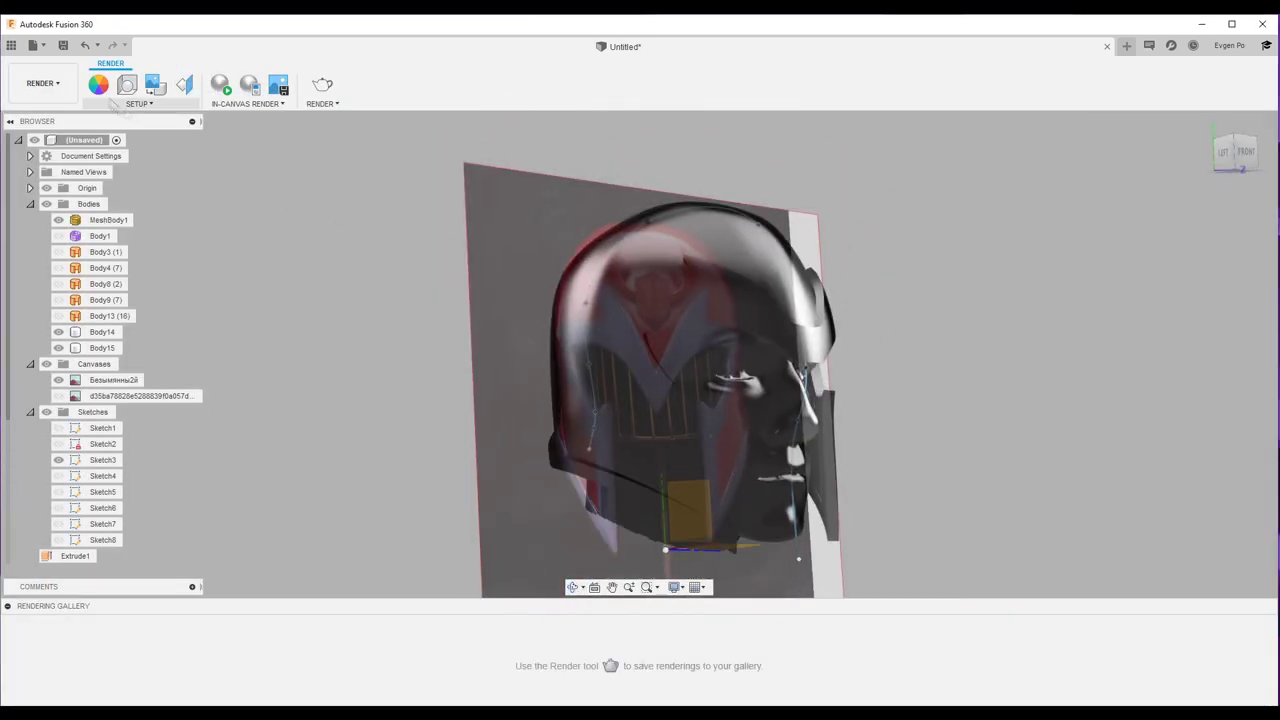
Step: Apply Powder Coat Rough Red to the dome and blue powder coat to the trim
click(98, 84)
click(102, 347)
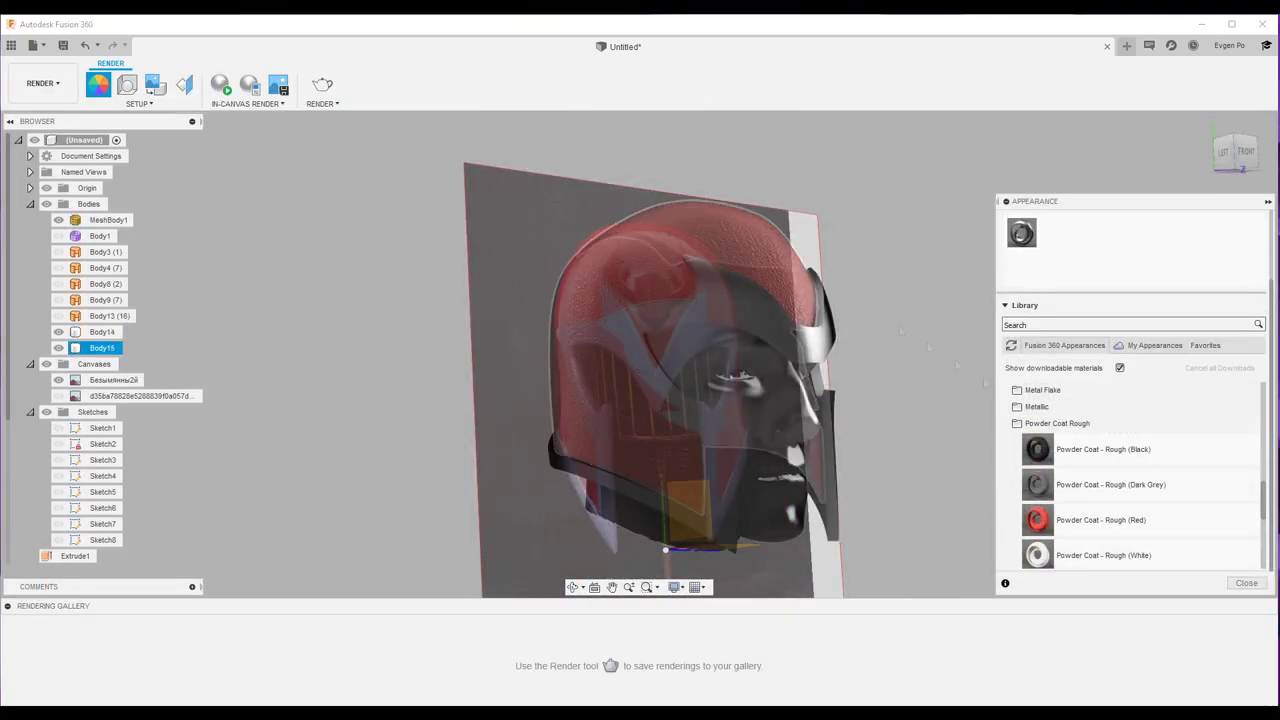
drag(1037, 519, 660, 320)
scroll(1135, 473, down, 3)
drag(1248, 470, 700, 330)
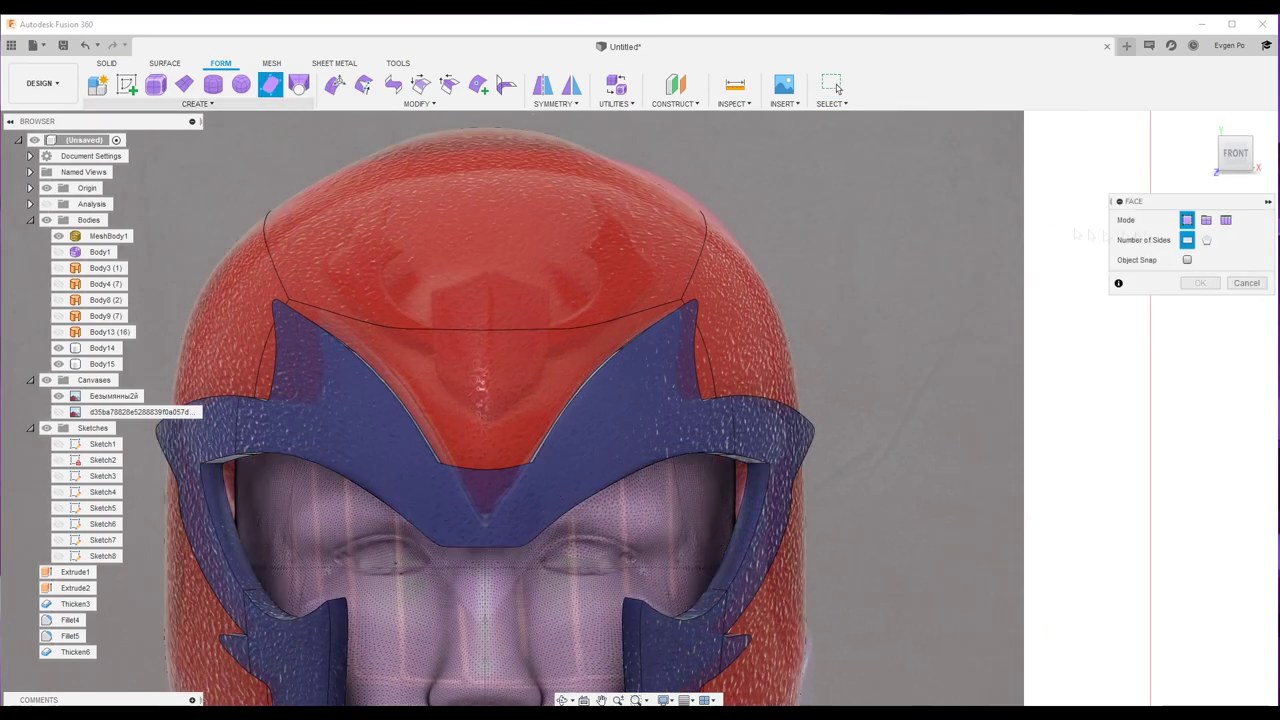
Step: Add a quad face above the brow snapped to the helmet, then select the five centre vertices
click(1187, 259)
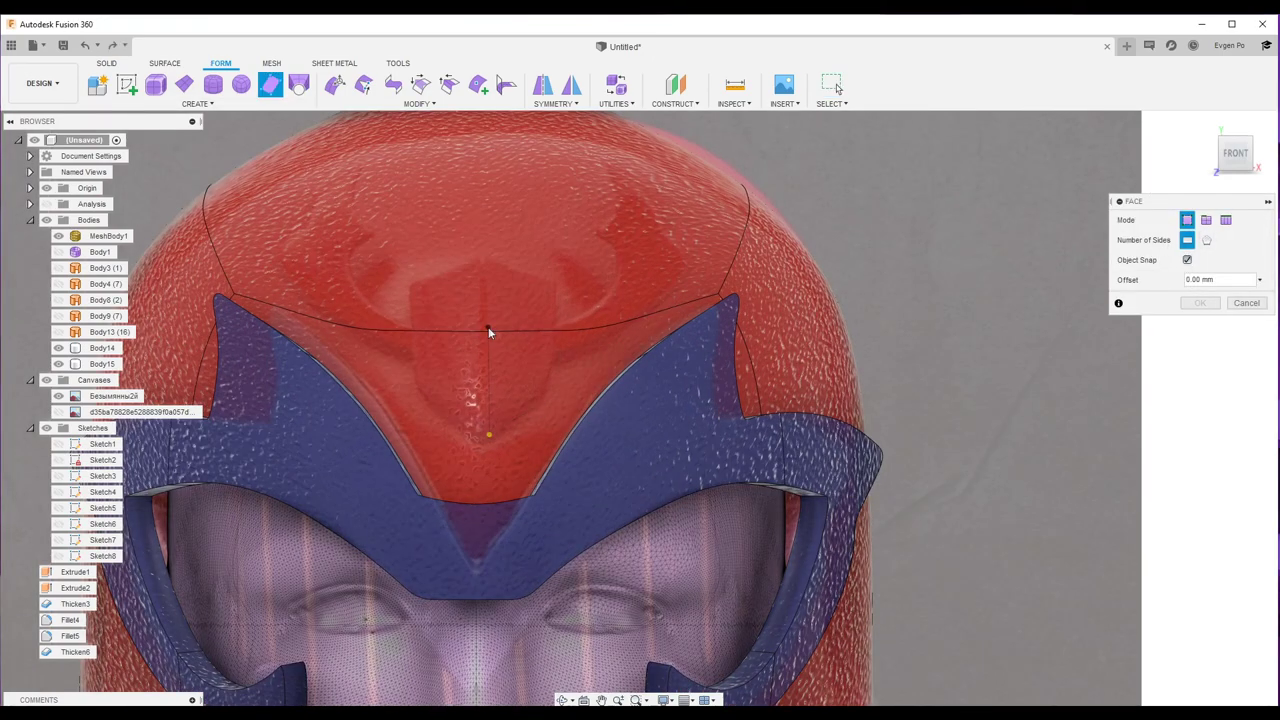
click(544, 400)
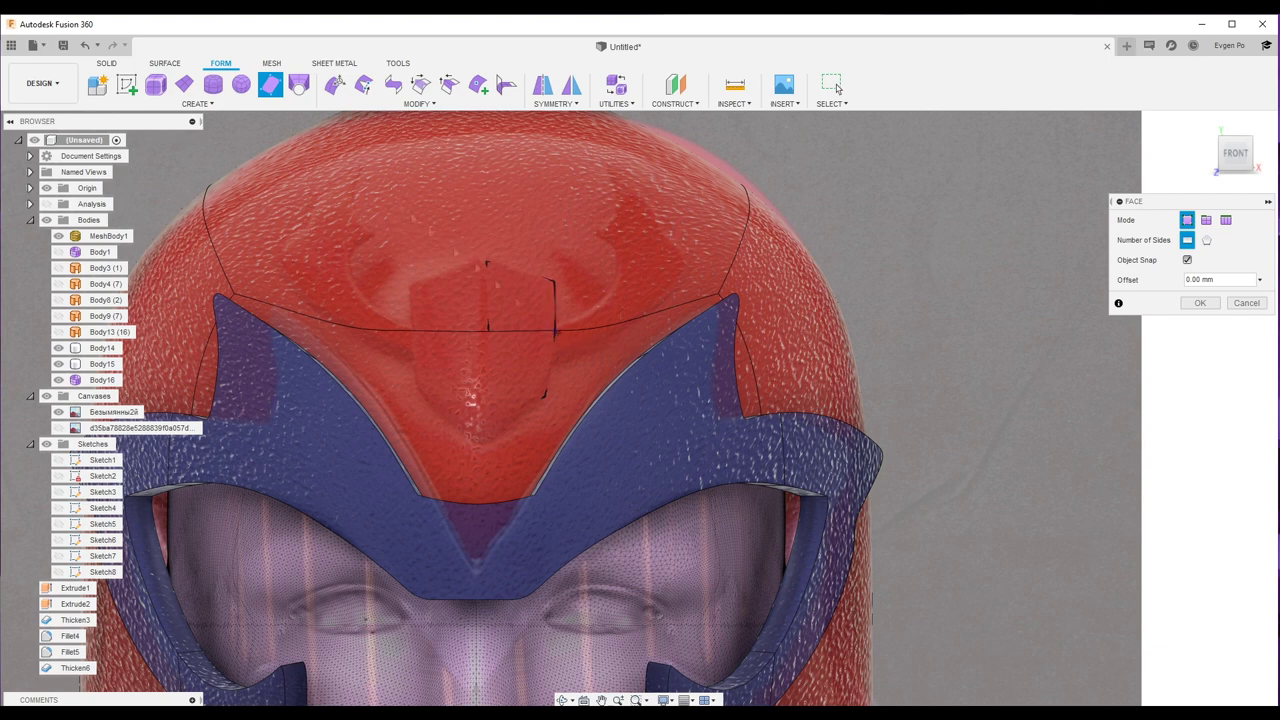
right_click(470, 240)
click(375, 391)
drag(474, 229, 500, 462)
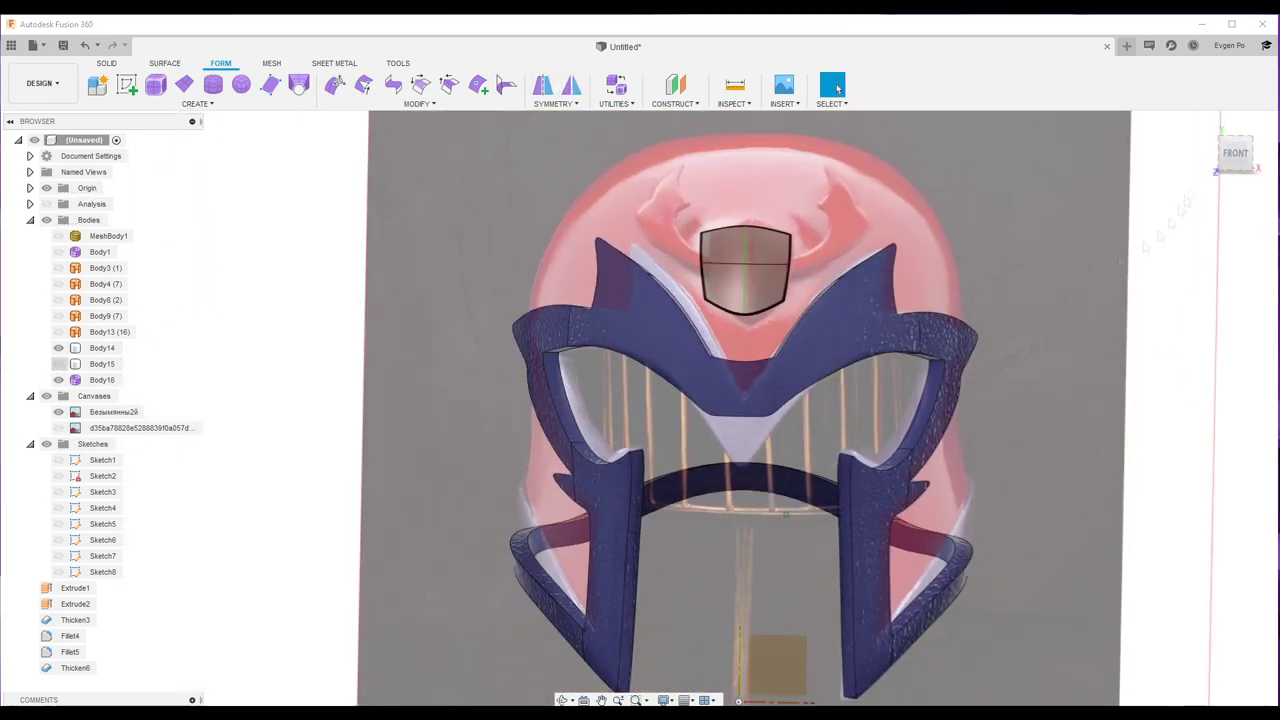
Step: Thicken the new T-spline patch using the Soft thicken type
click(100, 364)
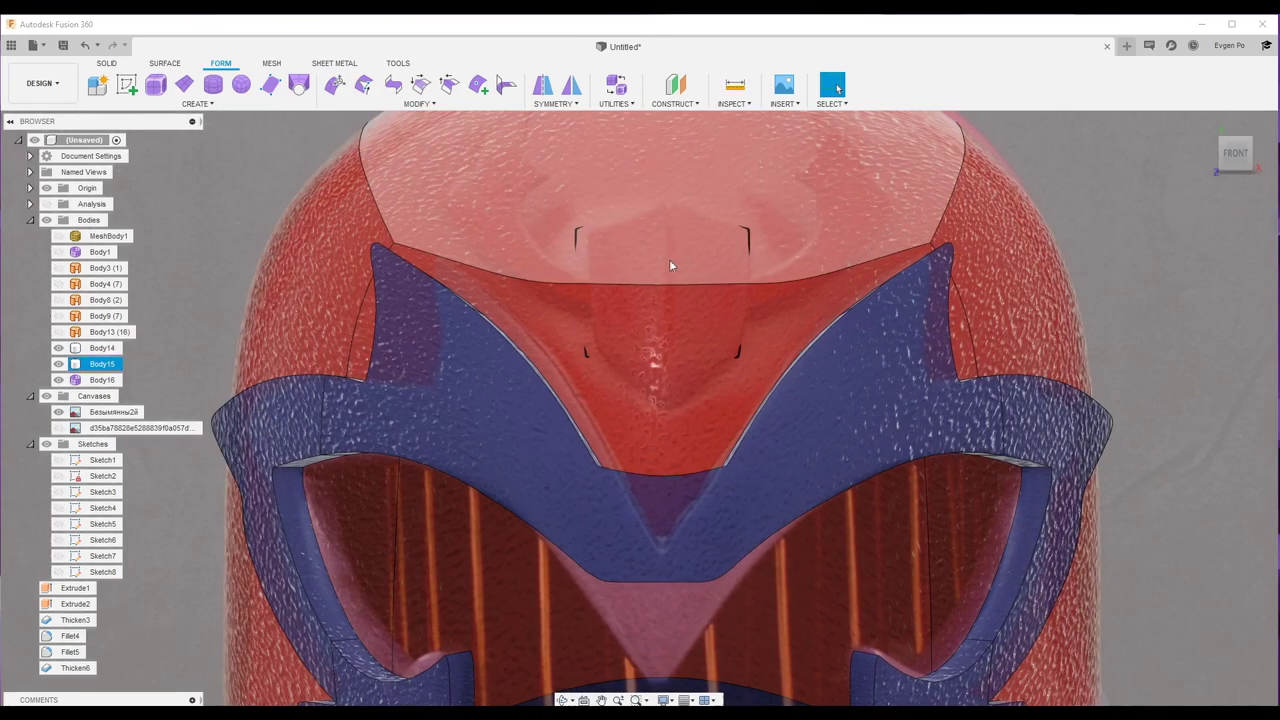
click(419, 104)
click(366, 414)
shift+middle_drag(698, 248, 560, 250)
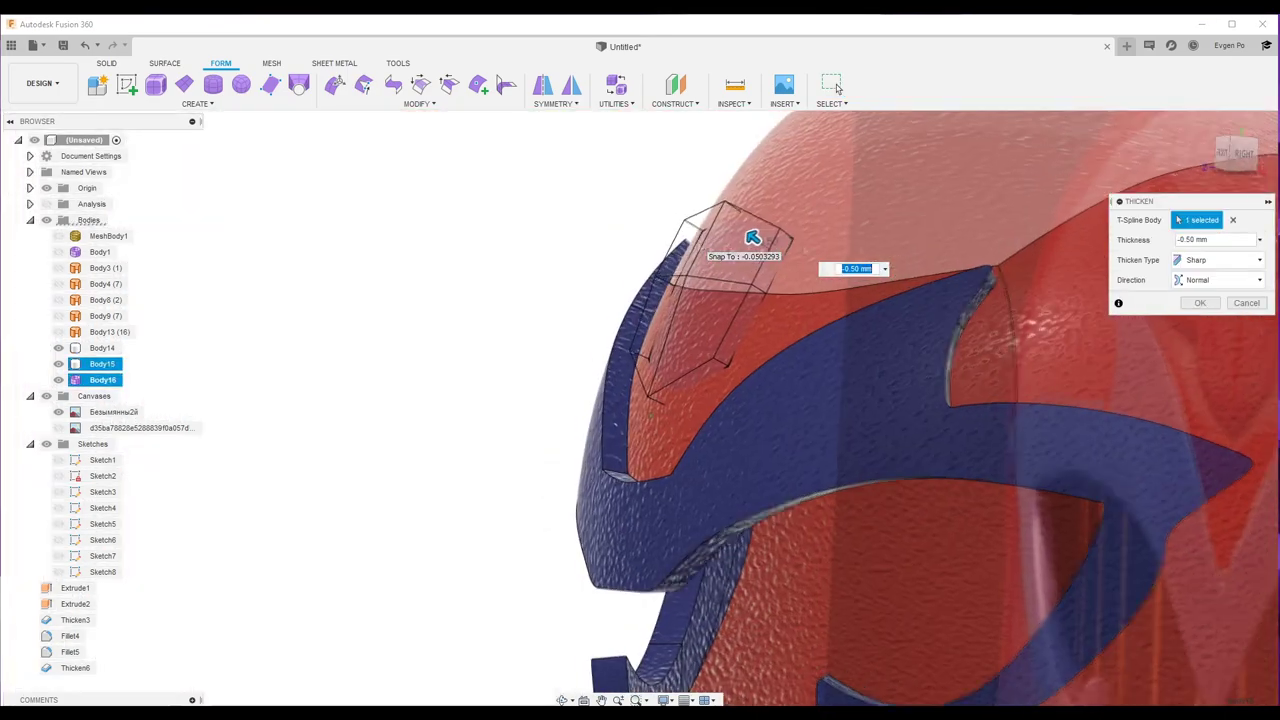
click(1218, 260)
click(1200, 290)
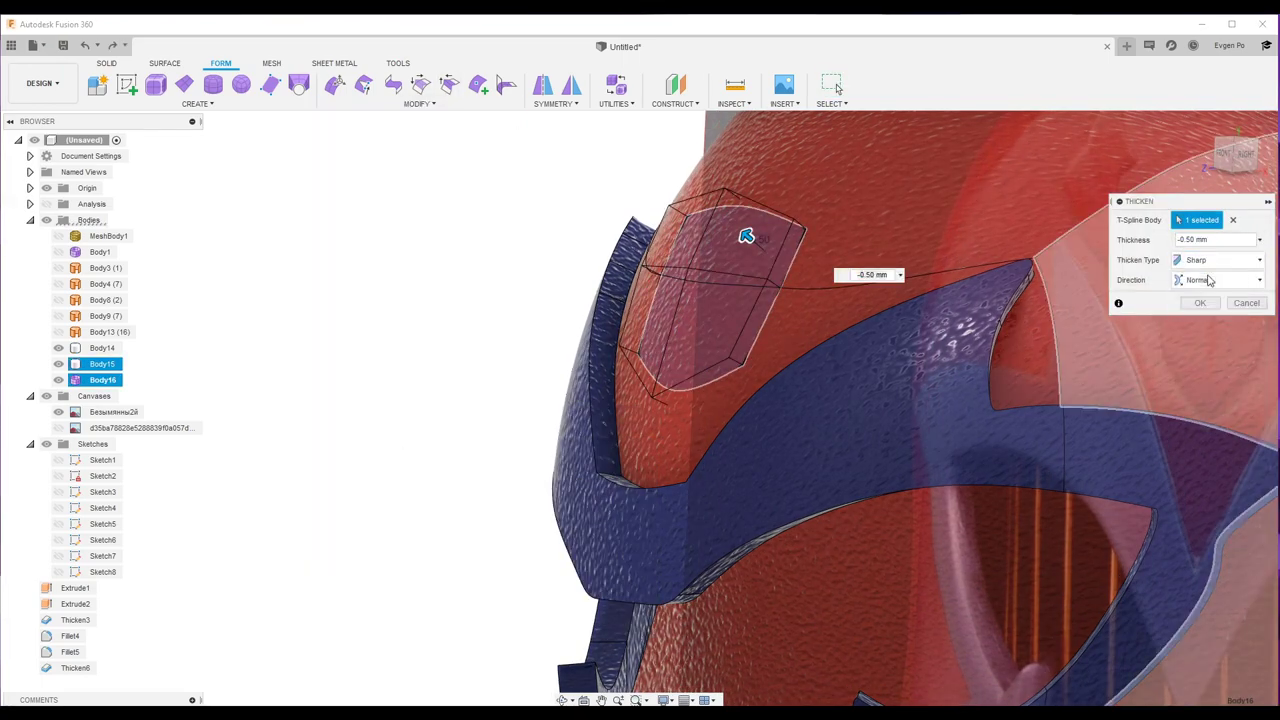
click(1200, 302)
Step: Subdivide the patch faces into a 4x4 grid
click(1225, 153)
click(668, 237)
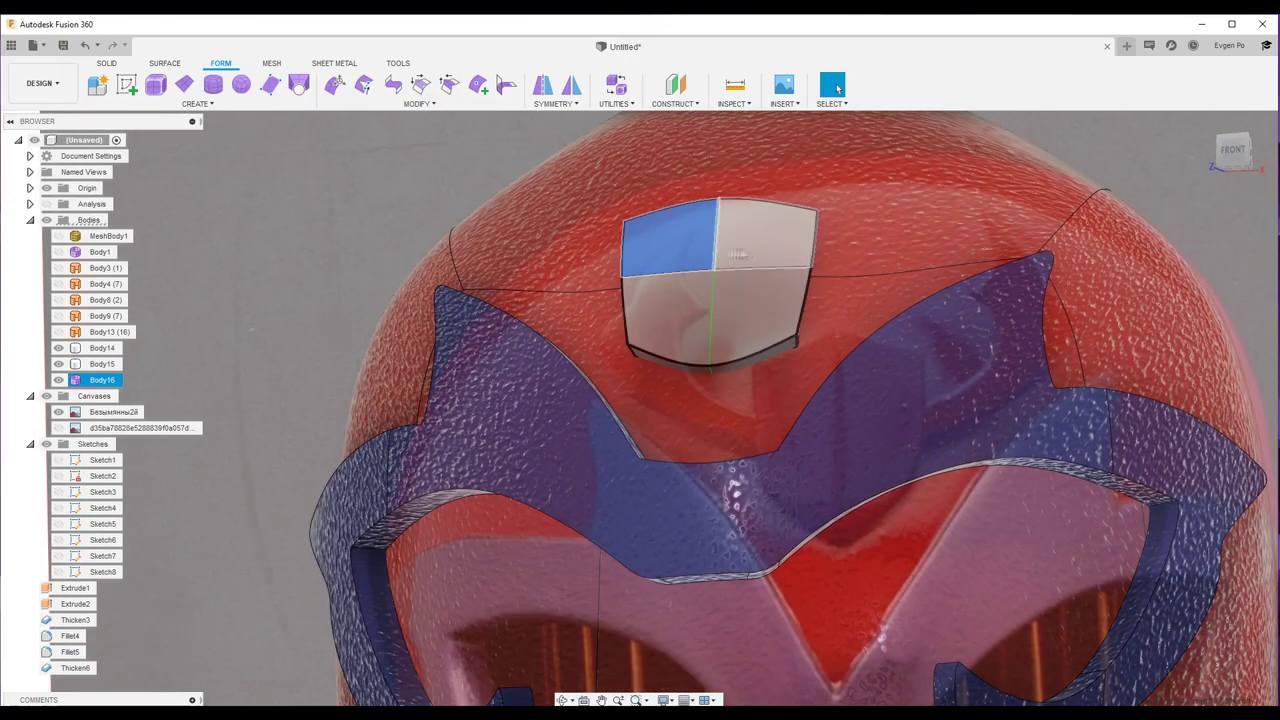
click(415, 104)
ctrl+click(668, 300)
click(415, 104)
click(351, 152)
click(1225, 345)
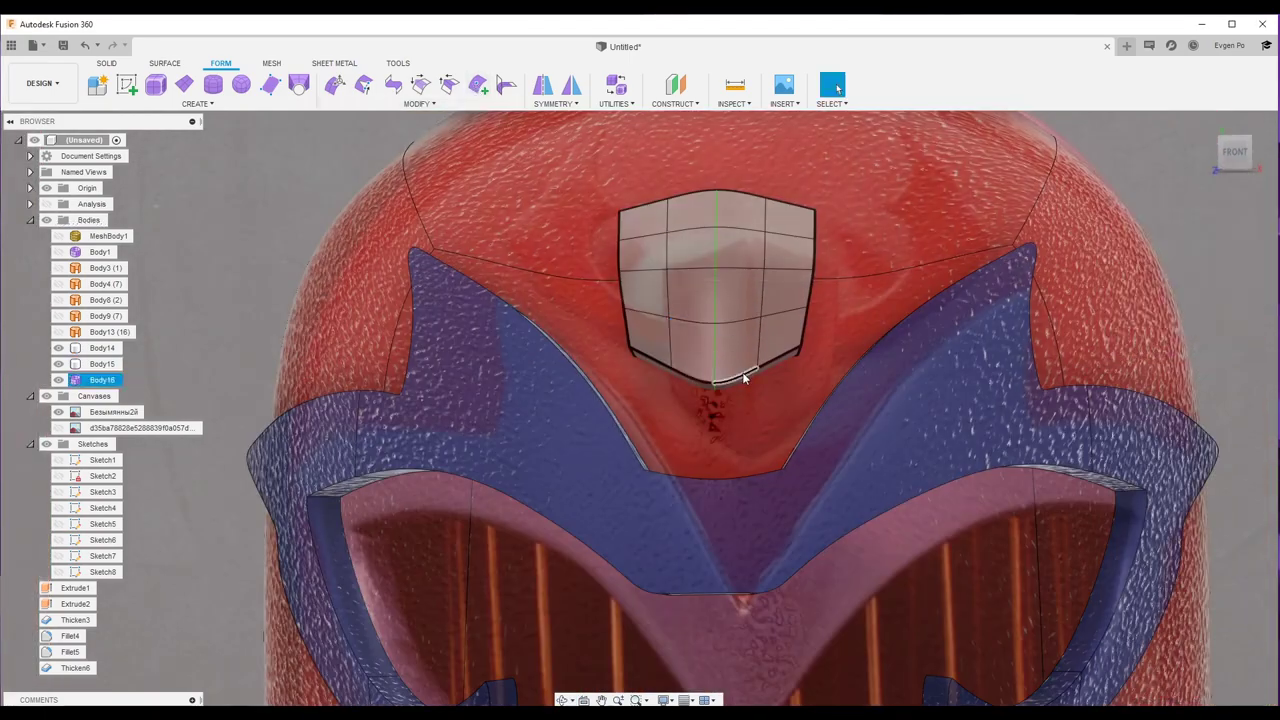
Step: Change the crease on the patch's left border edge along the centre line
click(420, 84)
shift+middle_drag(592, 391, 700, 420)
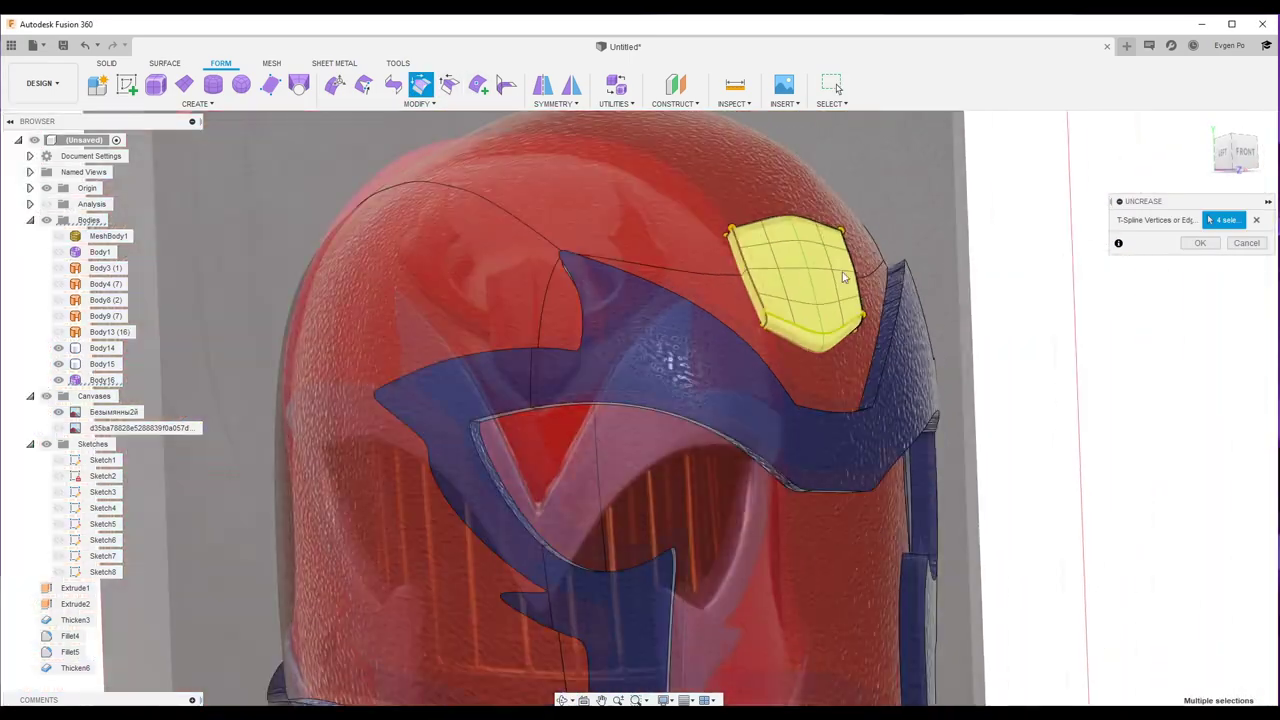
scroll(710, 430, up, 5)
click(710, 430)
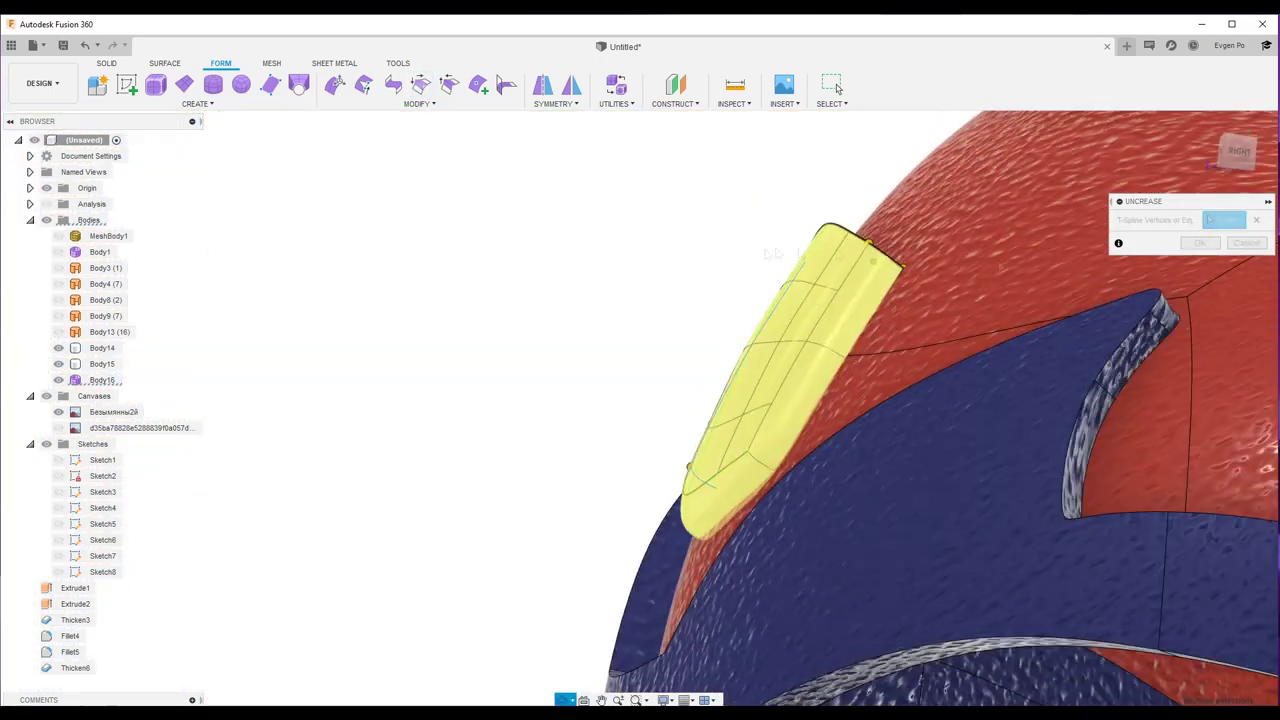
mouse_move(676, 288)
shift+middle_down()
mouse_move(725, 455)
mouse_move(811, 471)
shift+middle_up()
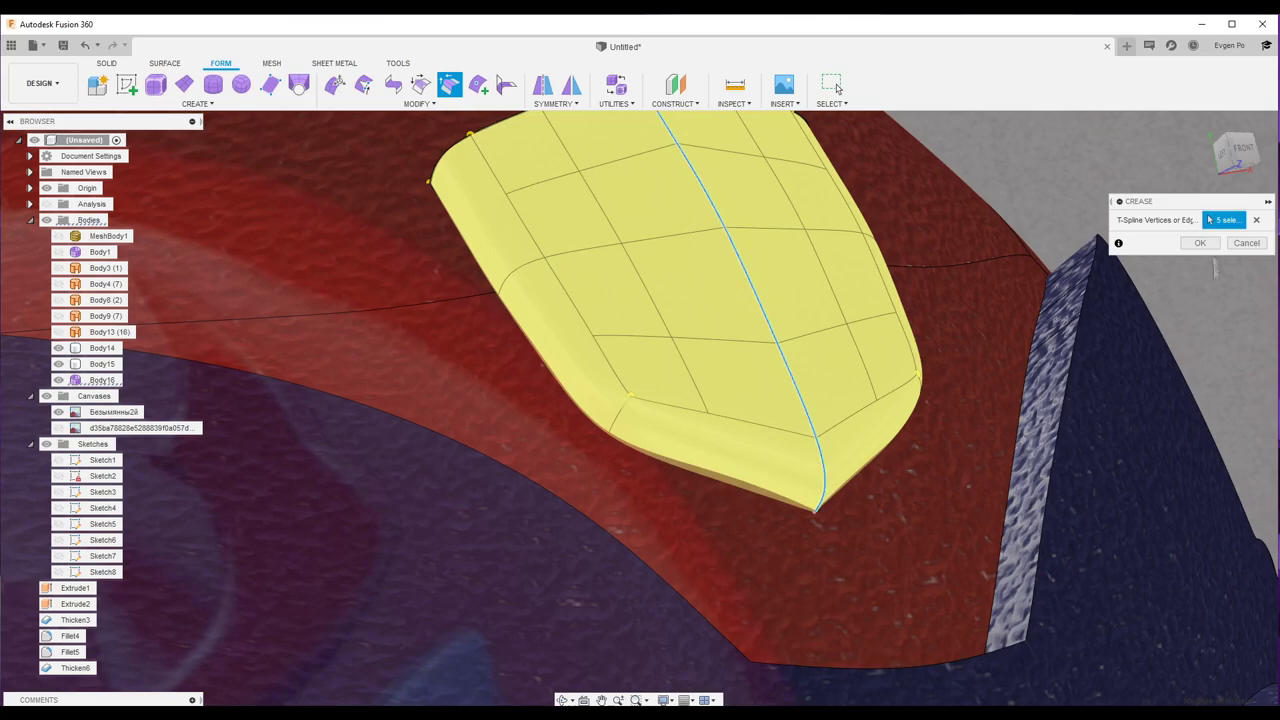
click(838, 88)
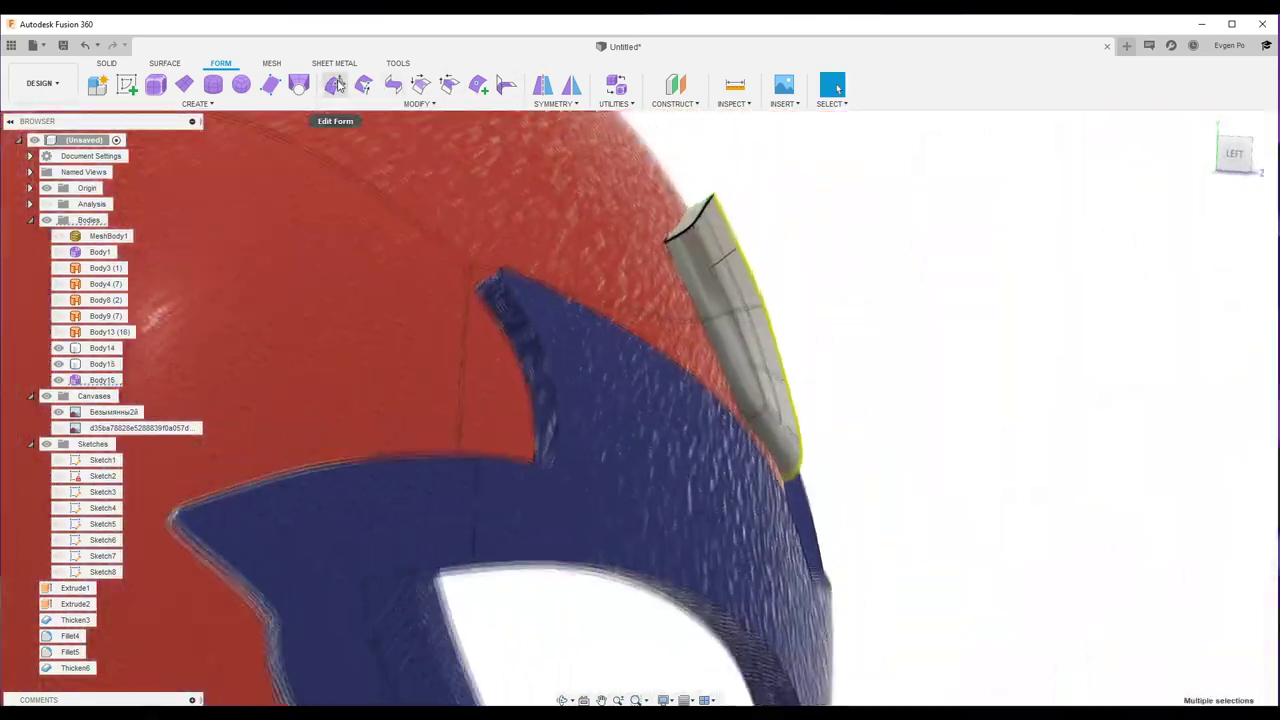
Step: Reshape the patch with Edit Form, selecting its edge loop
click(338, 86)
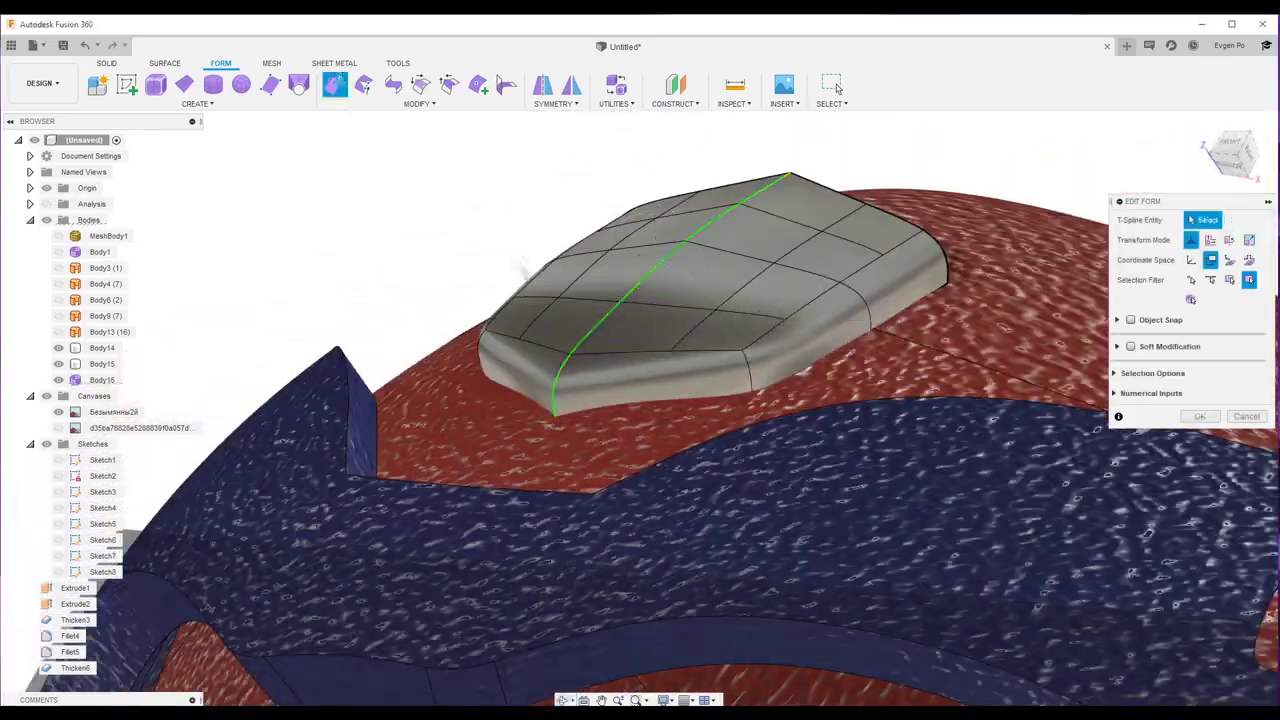
shift+middle_drag(600, 270, 480, 237)
double_click(605, 300)
shift+middle_drag(605, 300, 605, 230)
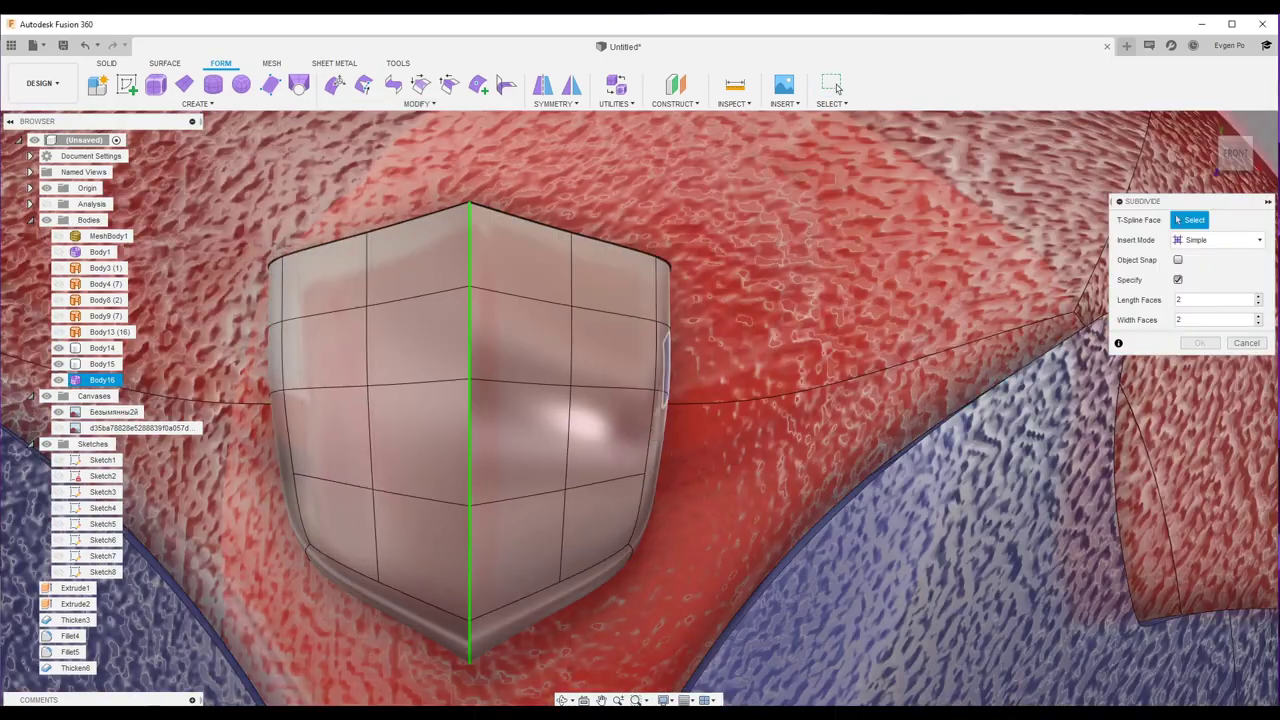
scroll(836, 397, down, 3)
scroll(836, 397, up, 3)
Step: Insert an edge along the shield's bottom edge and inspect the ornament from an oblique angle
shift+middle_drag(836, 397, 693, 421)
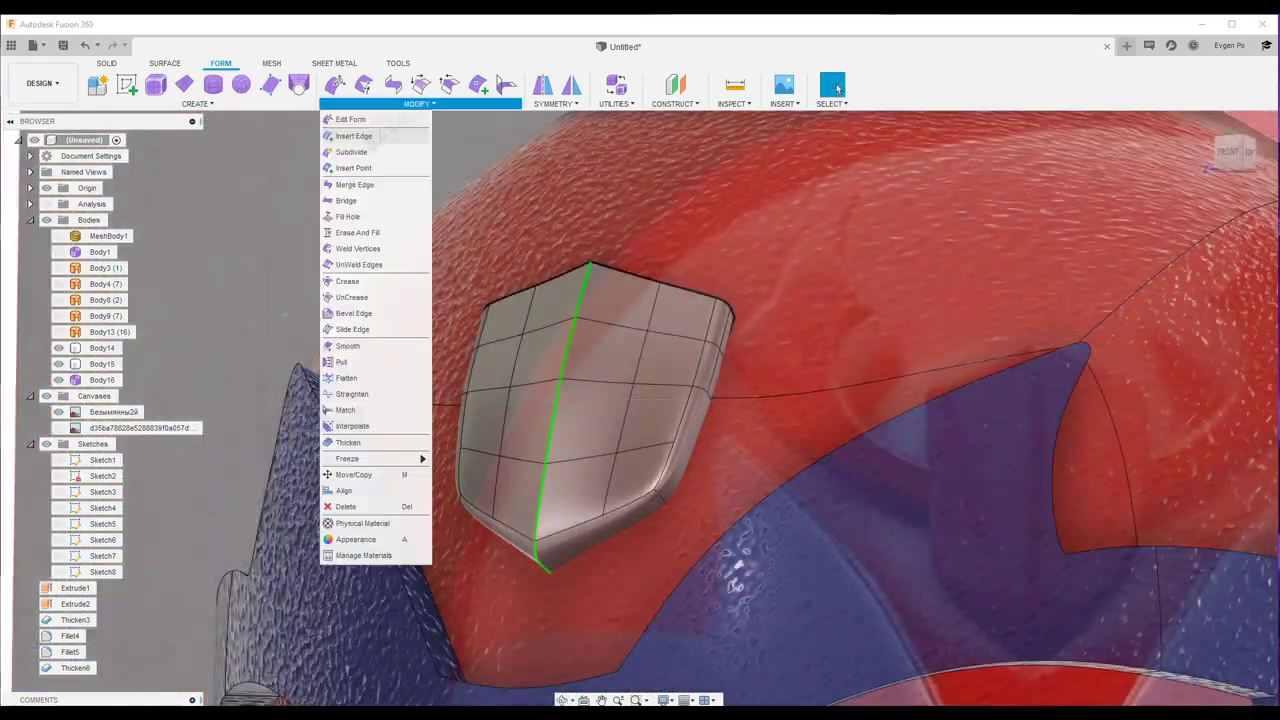
click(643, 510)
click(419, 103)
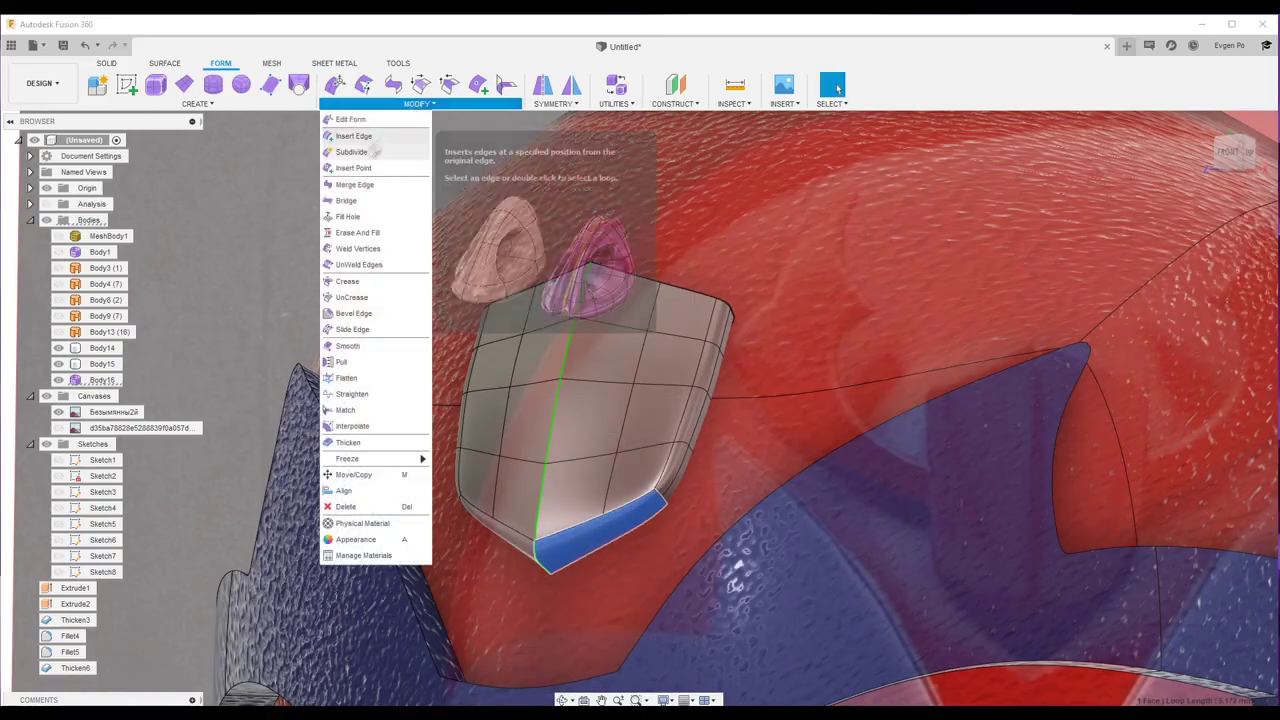
click(360, 128)
mouse_move(831, 277)
shift+middle_down()
mouse_move(838, 88)
mouse_move(833, 262)
shift+middle_up()
scroll(833, 262, up, 3)
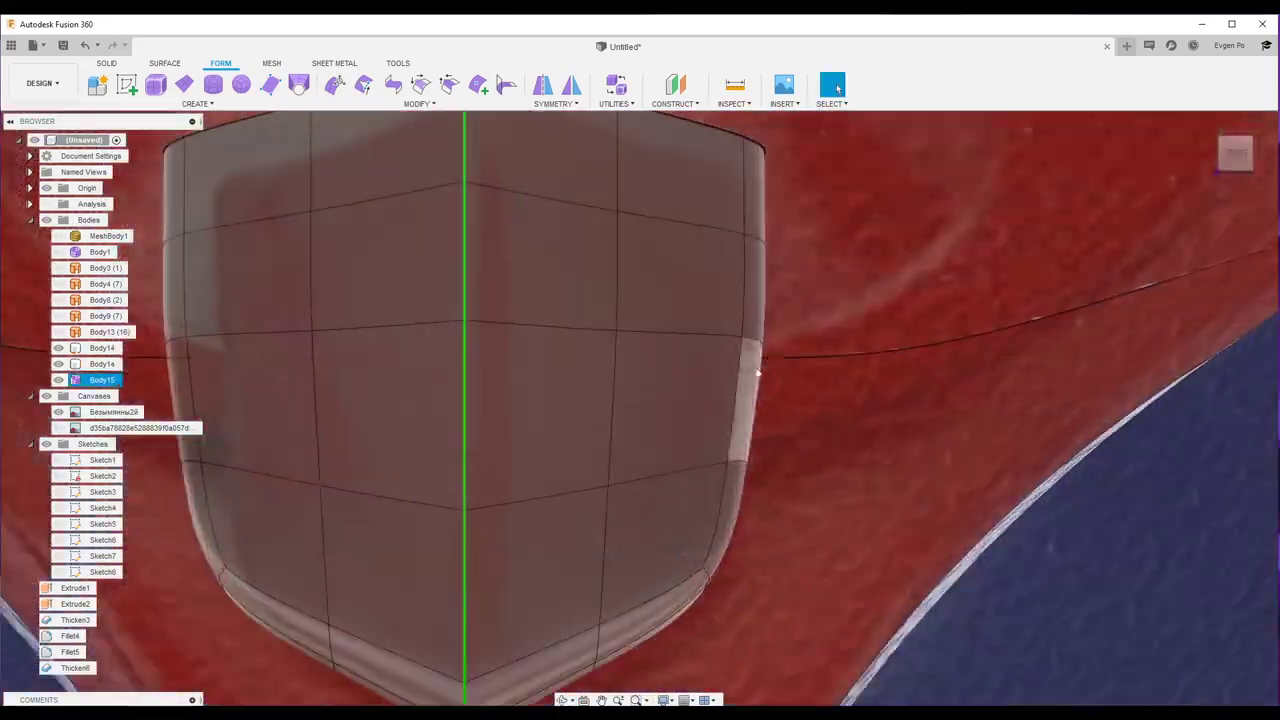
scroll(833, 262, down, 3)
shift+middle_drag(833, 262, 778, 382)
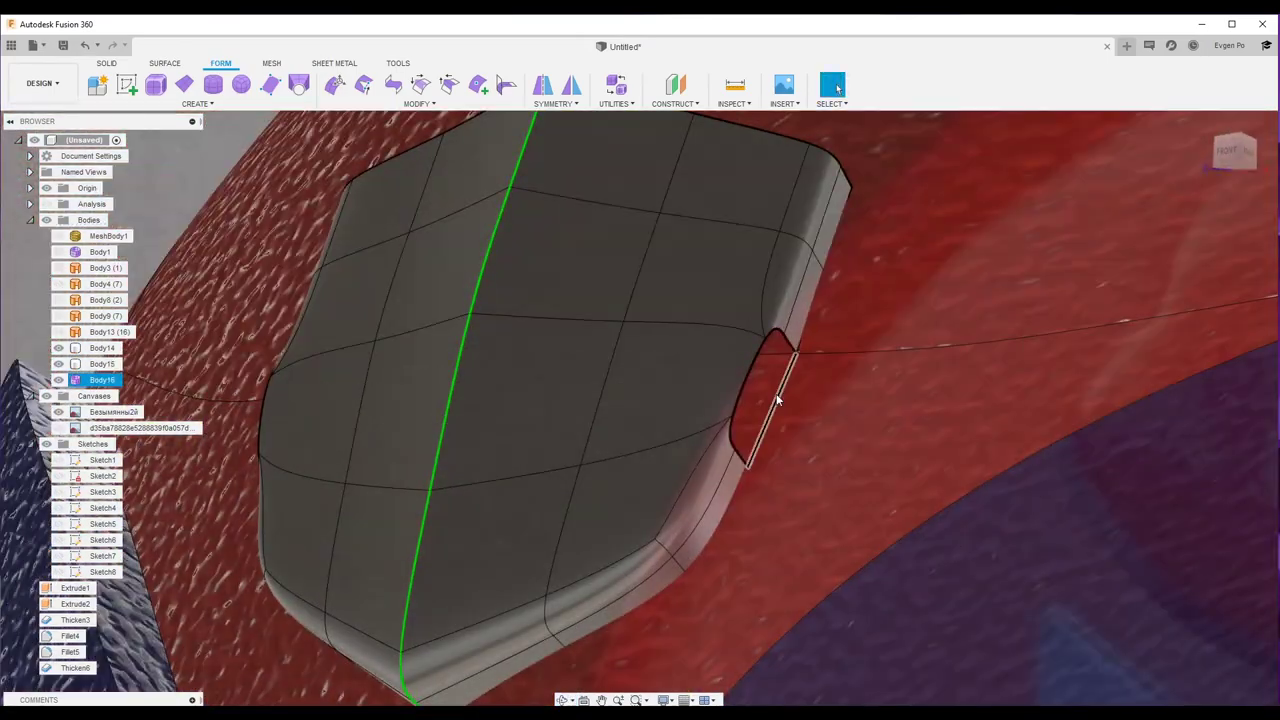
scroll(768, 373, up, 5)
Step: With Object Snap on, drag the side flap edge up onto the helmet surface
key(e)
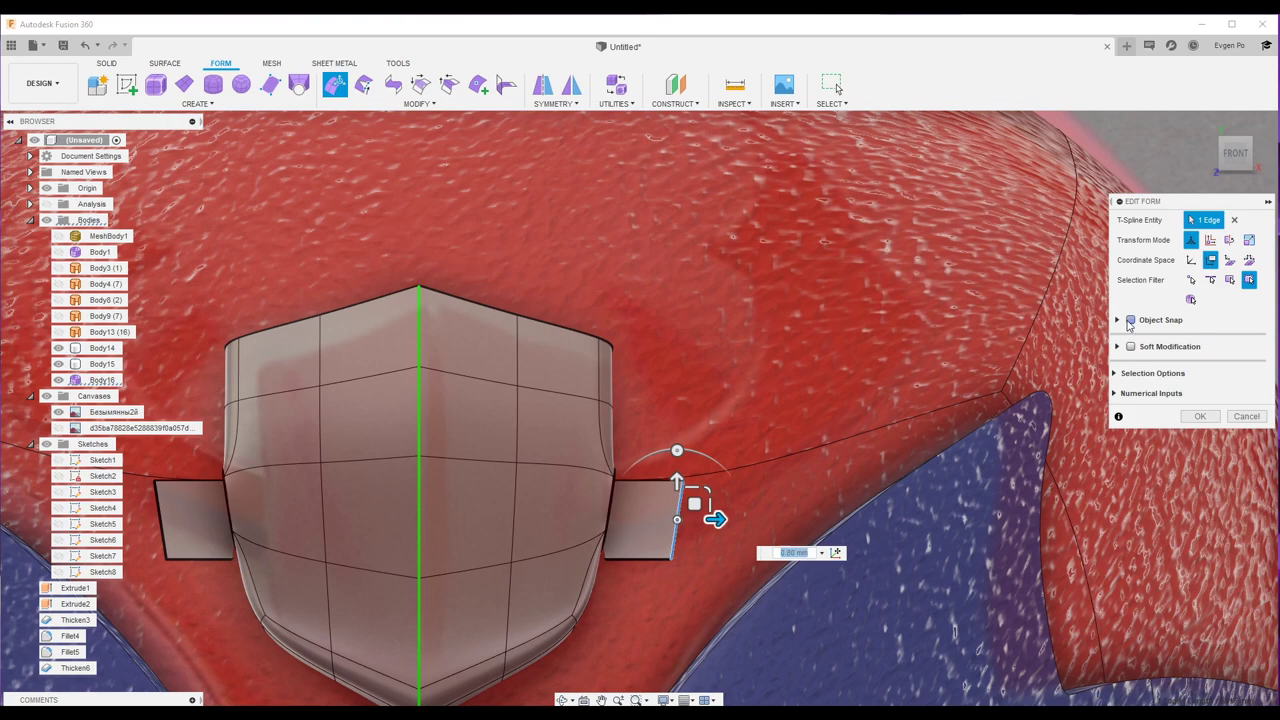
click(1130, 319)
drag(694, 503, 867, 352)
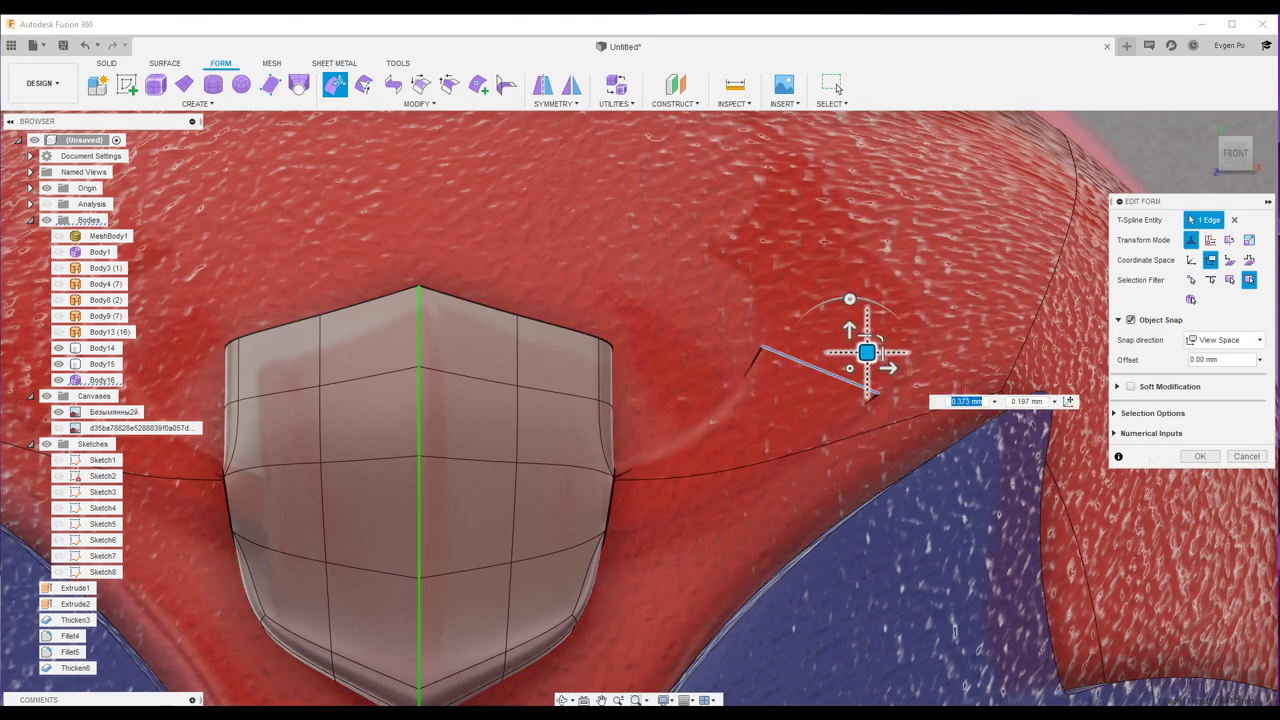
Step: Set the helmet shell body to 50% opacity
click(836, 87)
right_click(98, 364)
click(266, 651)
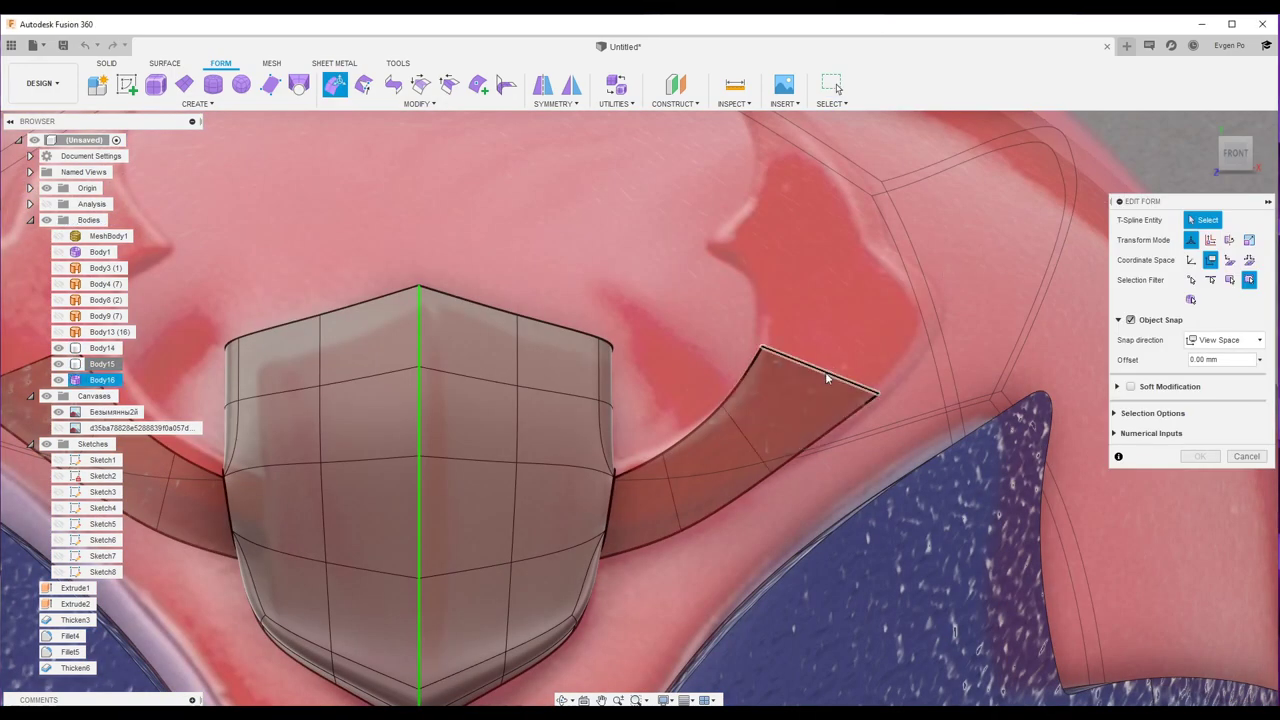
Step: Pull the wing's top edge up and inward into a curved, pointed horn tip
click(826, 377)
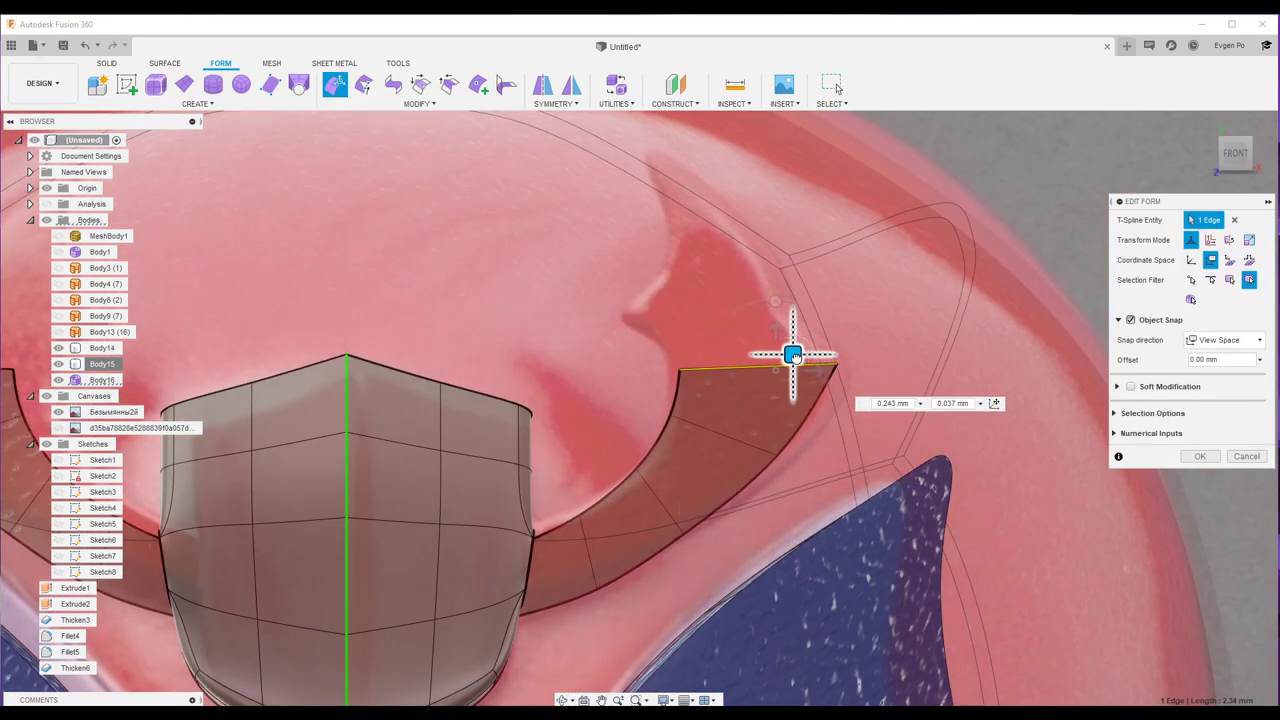
drag(796, 369, 781, 360)
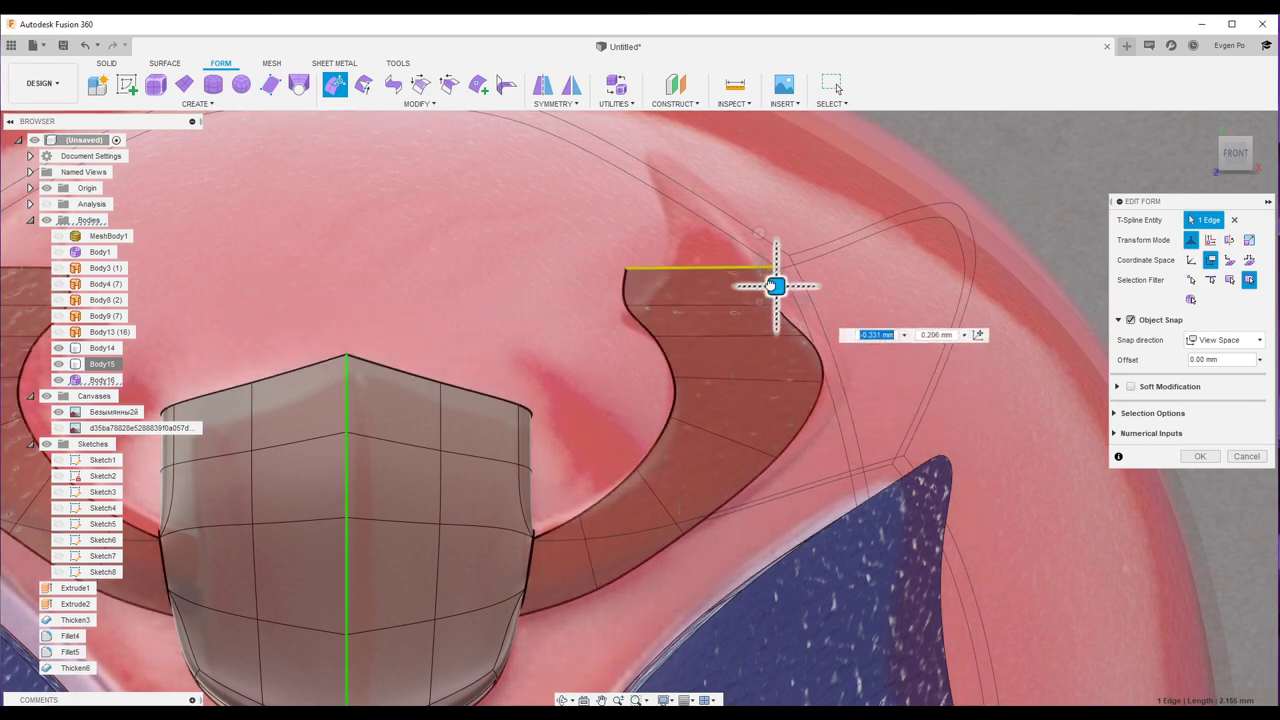
drag(770, 328, 800, 237)
scroll(800, 237, down, 3)
scroll(686, 333, up, 2)
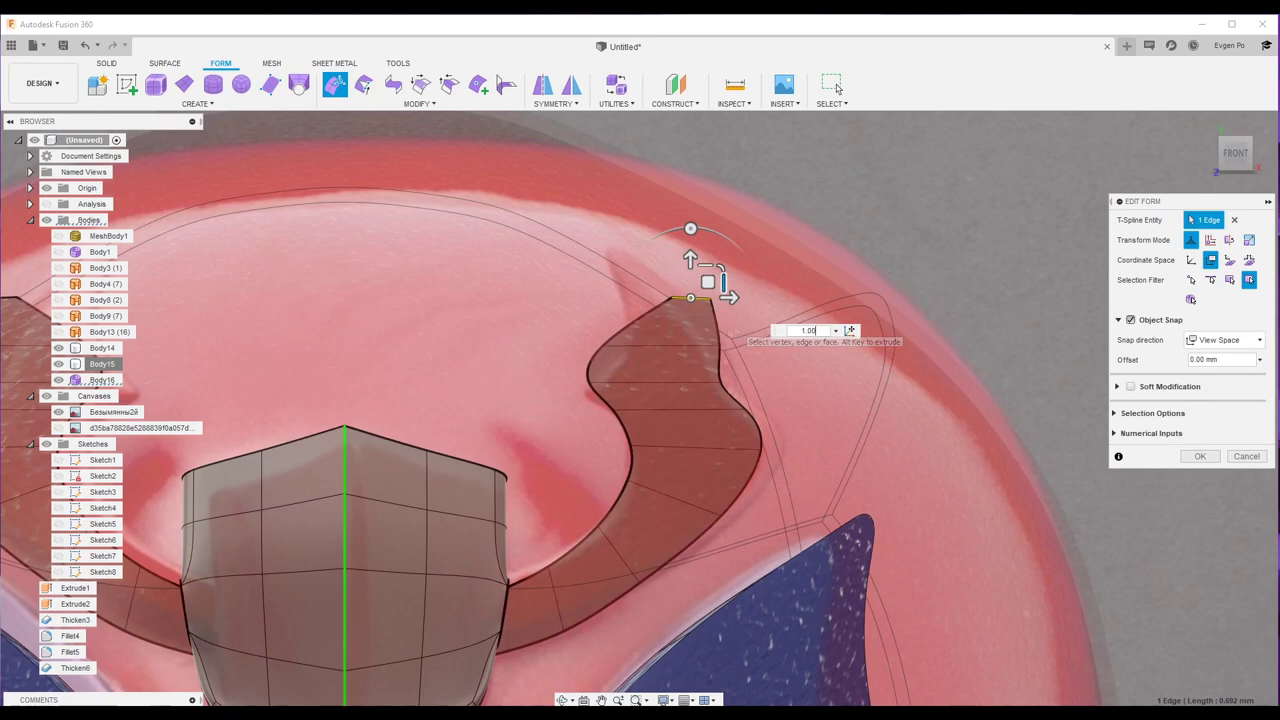
scroll(686, 333, up, 2)
scroll(686, 333, up, 1)
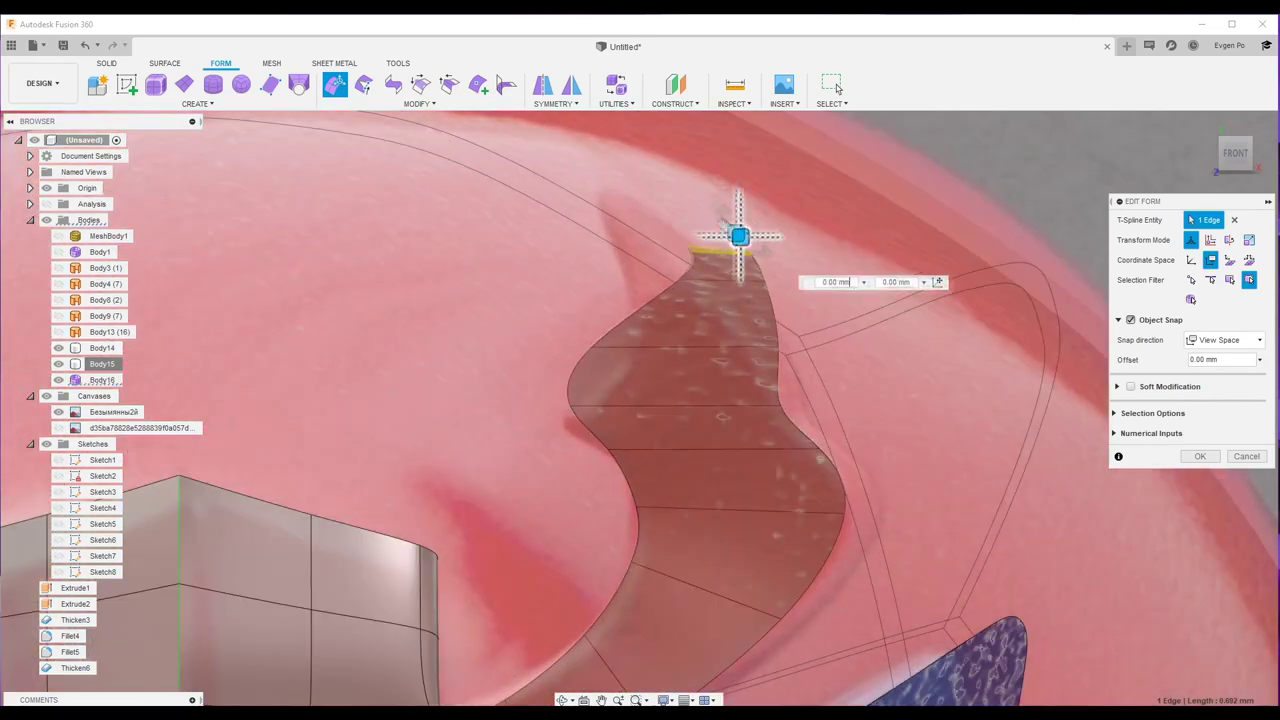
scroll(604, 235, down, 3)
scroll(604, 235, up, 2)
scroll(604, 235, up, 1)
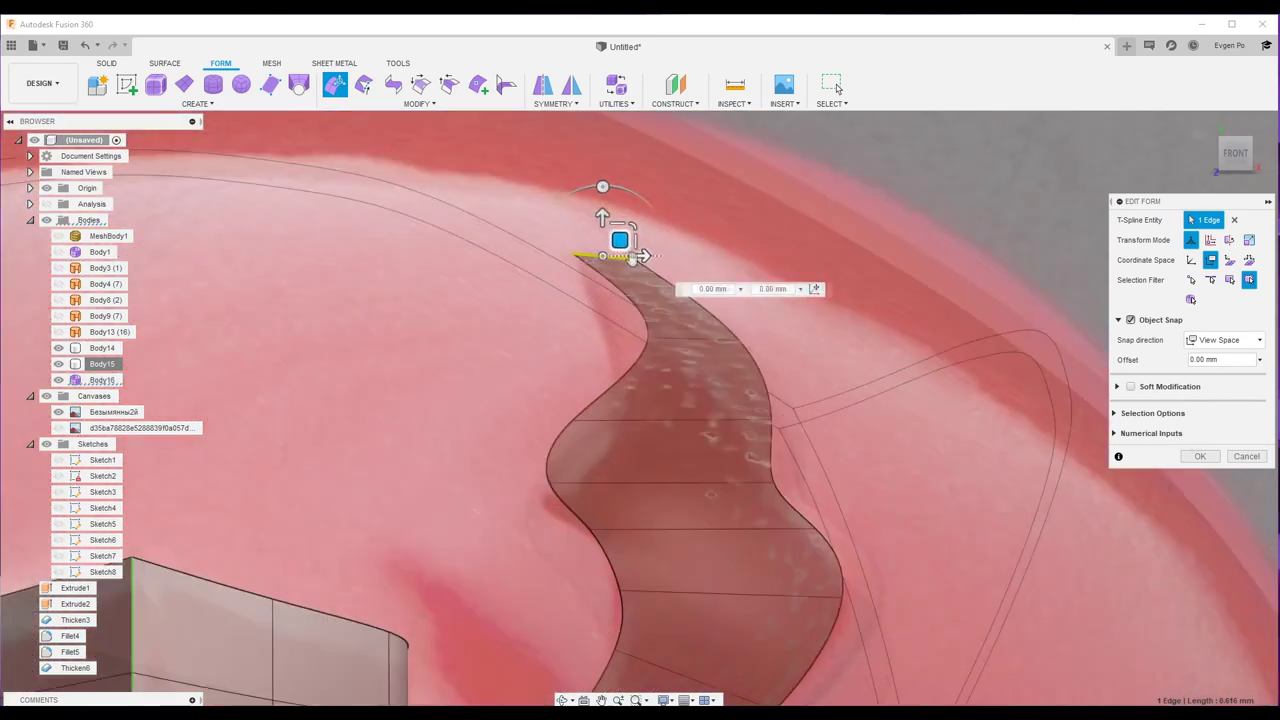
scroll(604, 235, up, 2)
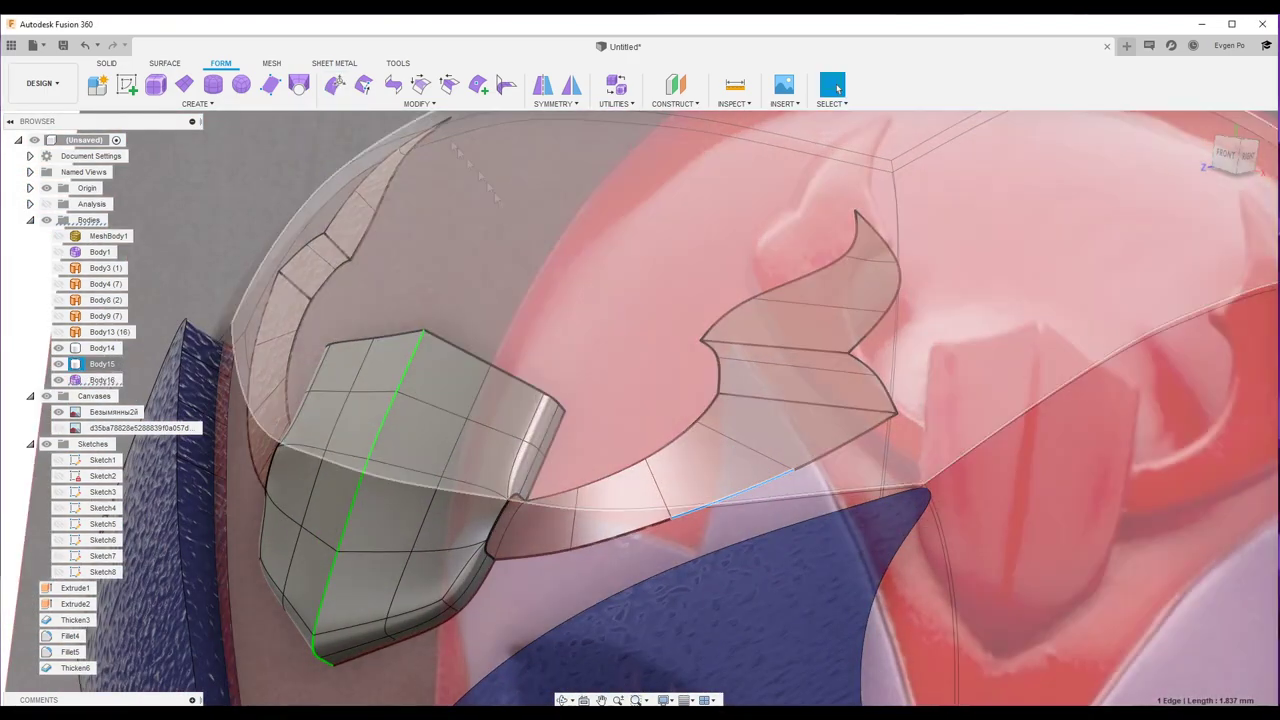
Step: Thicken the brow ornament T-spline body using the Sharp thicken type
click(419, 104)
click(348, 442)
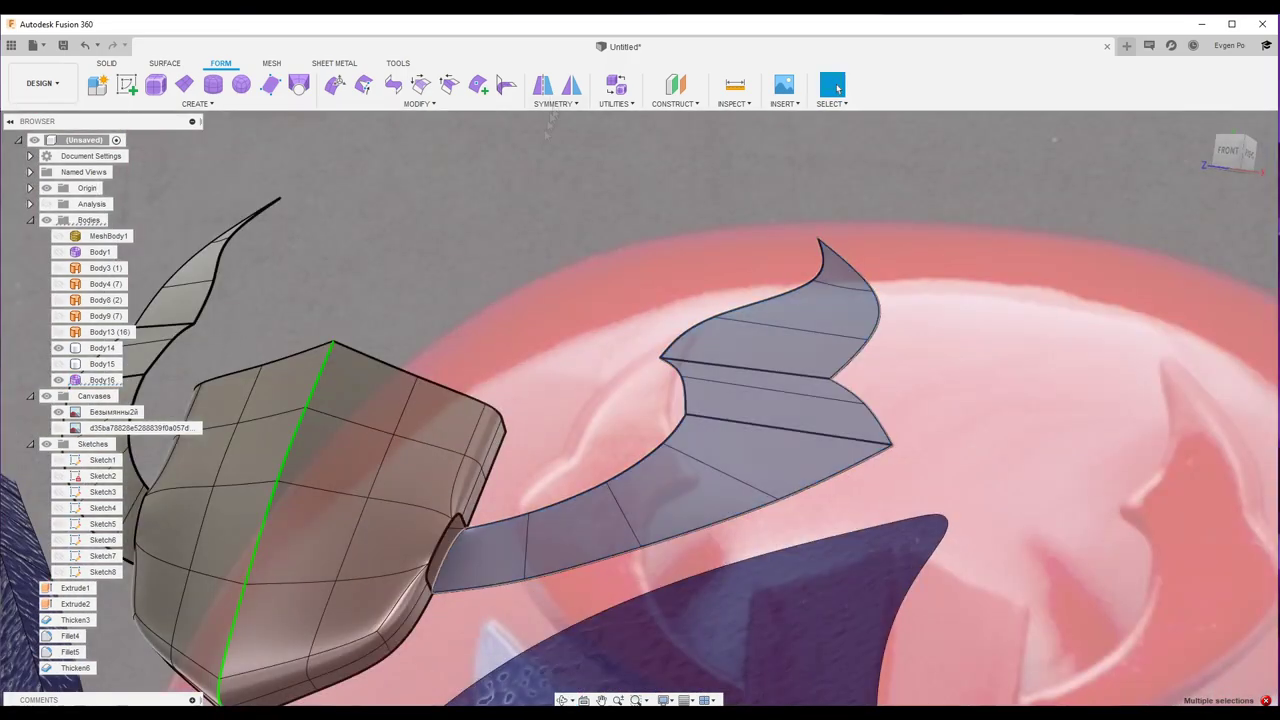
click(419, 103)
click(350, 443)
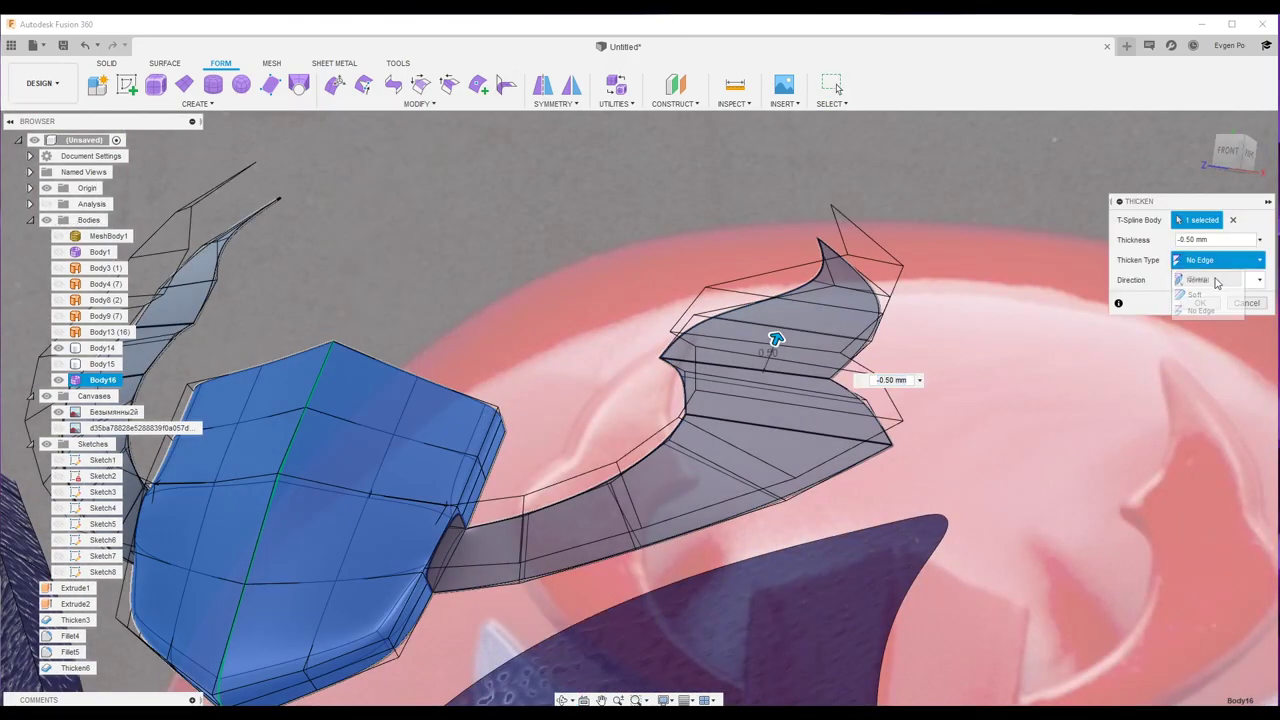
click(1216, 281)
click(1199, 303)
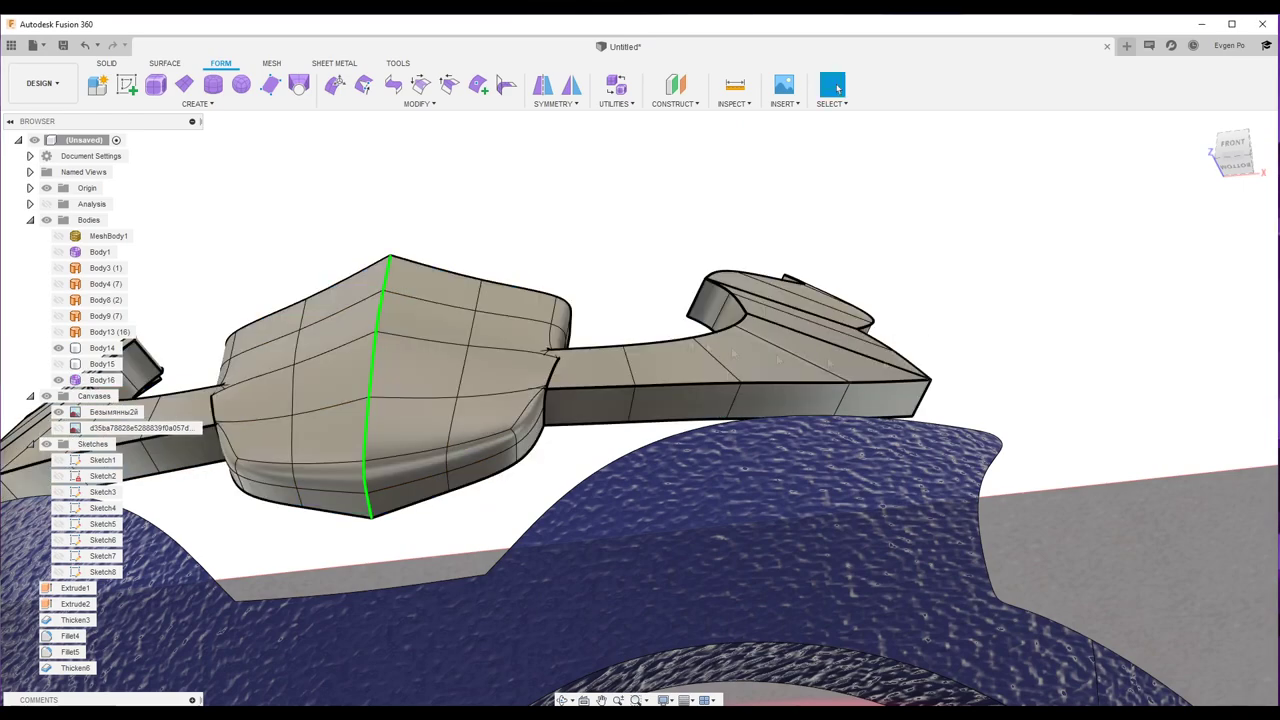
Step: Weld vertices and reshape the edge where the wing meets the ornament
click(363, 84)
scroll(522, 407, up, 5)
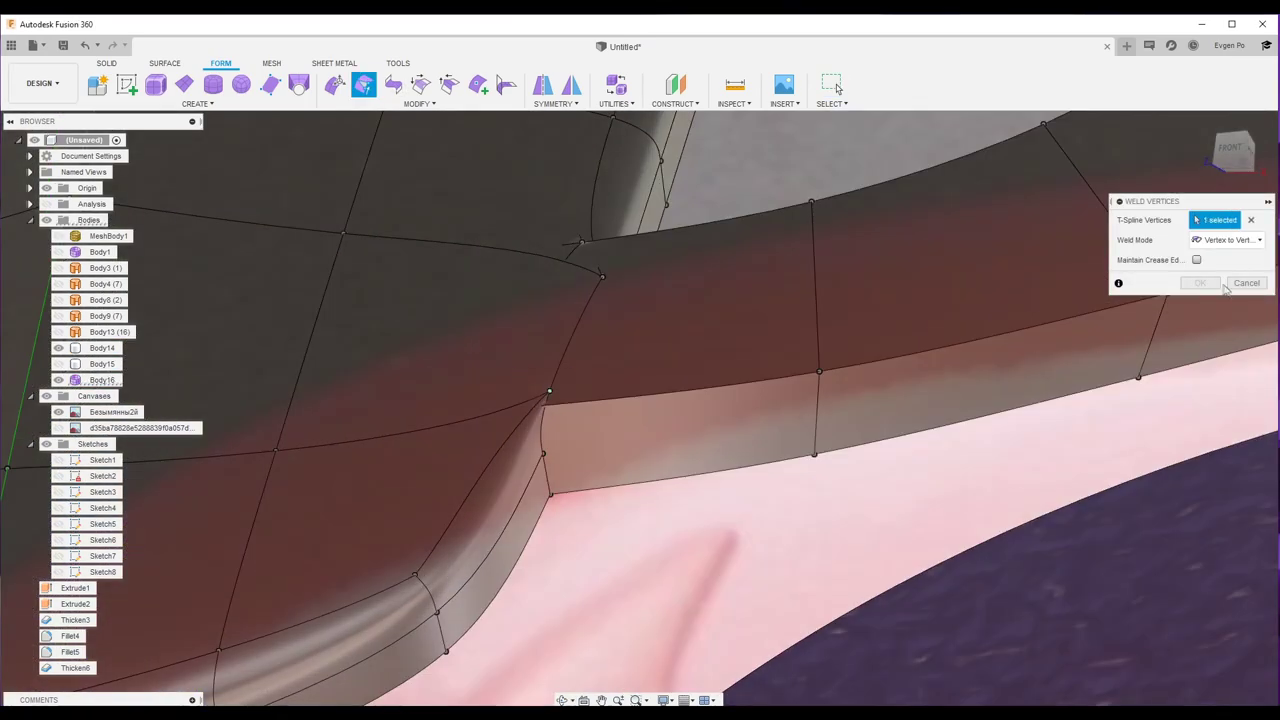
click(335, 84)
mouse_move(571, 322)
shift+middle_down()
mouse_move(600, 277)
mouse_move(1041, 262)
shift+middle_up()
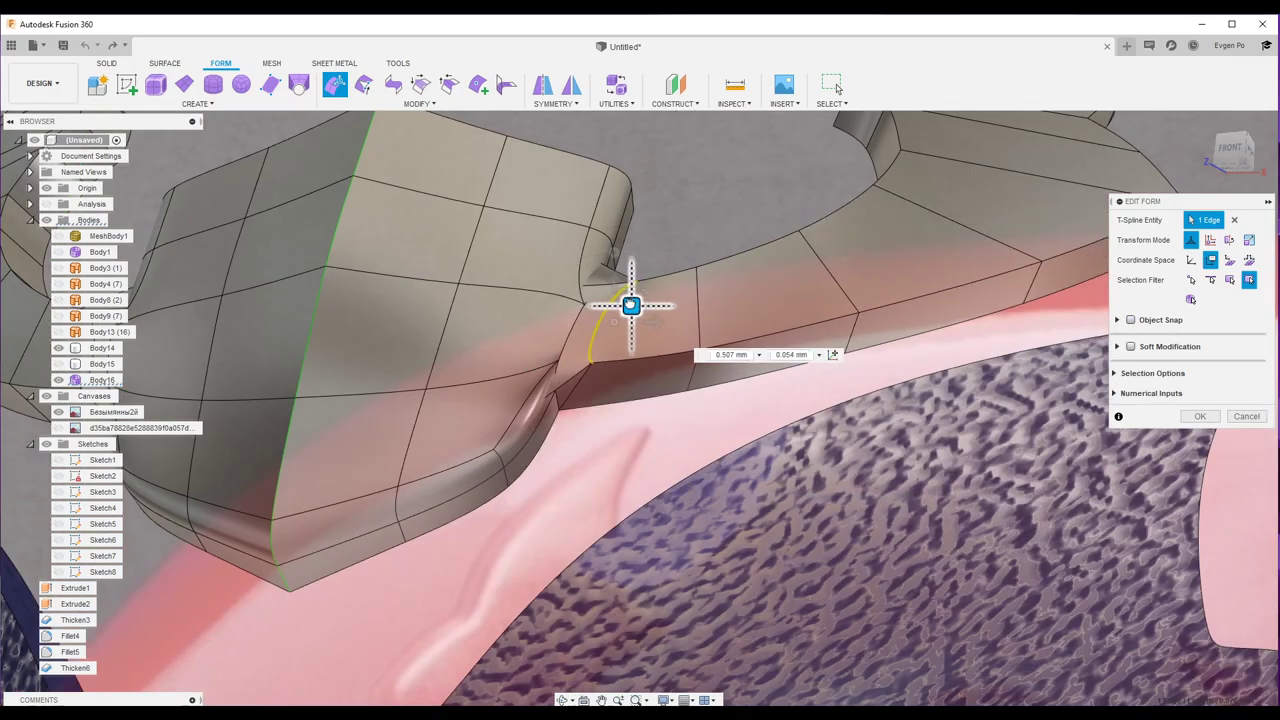
mouse_move(507, 313)
shift+middle_down()
mouse_move(520, 300)
mouse_move(500, 320)
mouse_move(540, 340)
mouse_move(612, 331)
mouse_move(545, 343)
mouse_move(547, 312)
mouse_move(549, 335)
shift+middle_up()
click(480, 330)
key(Escape)
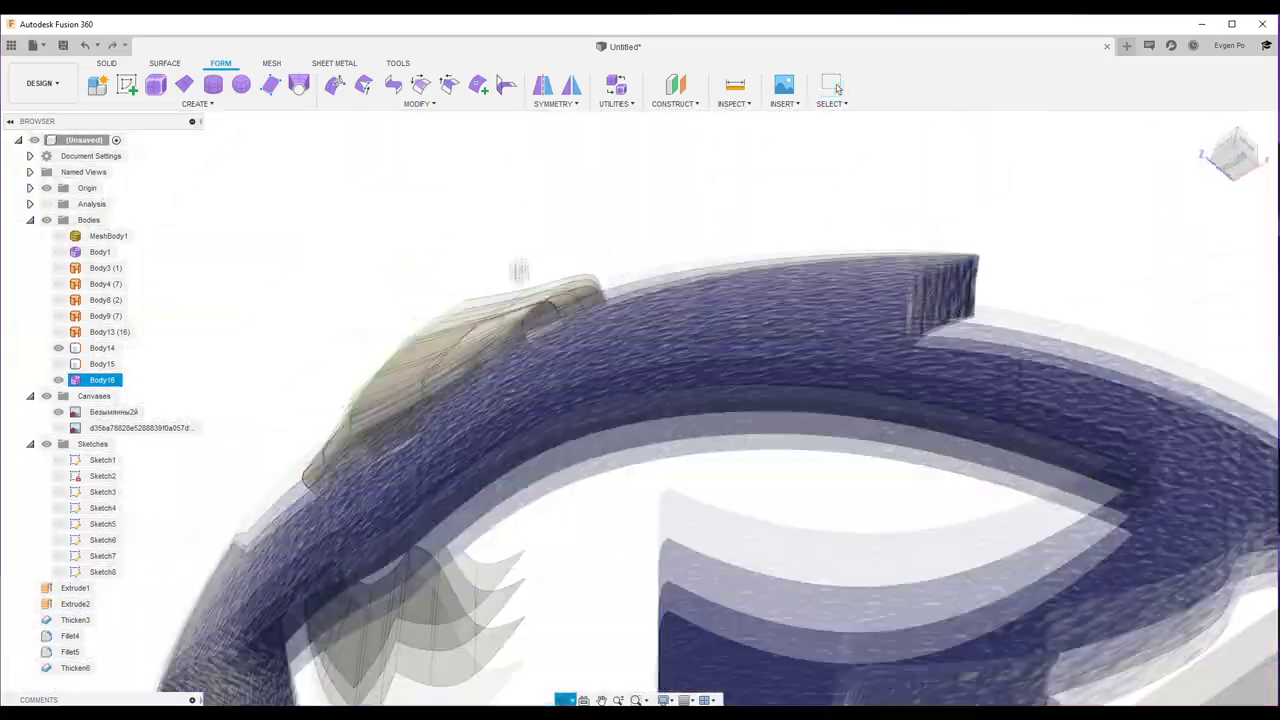
shift+middle_drag(519, 271, 545, 300)
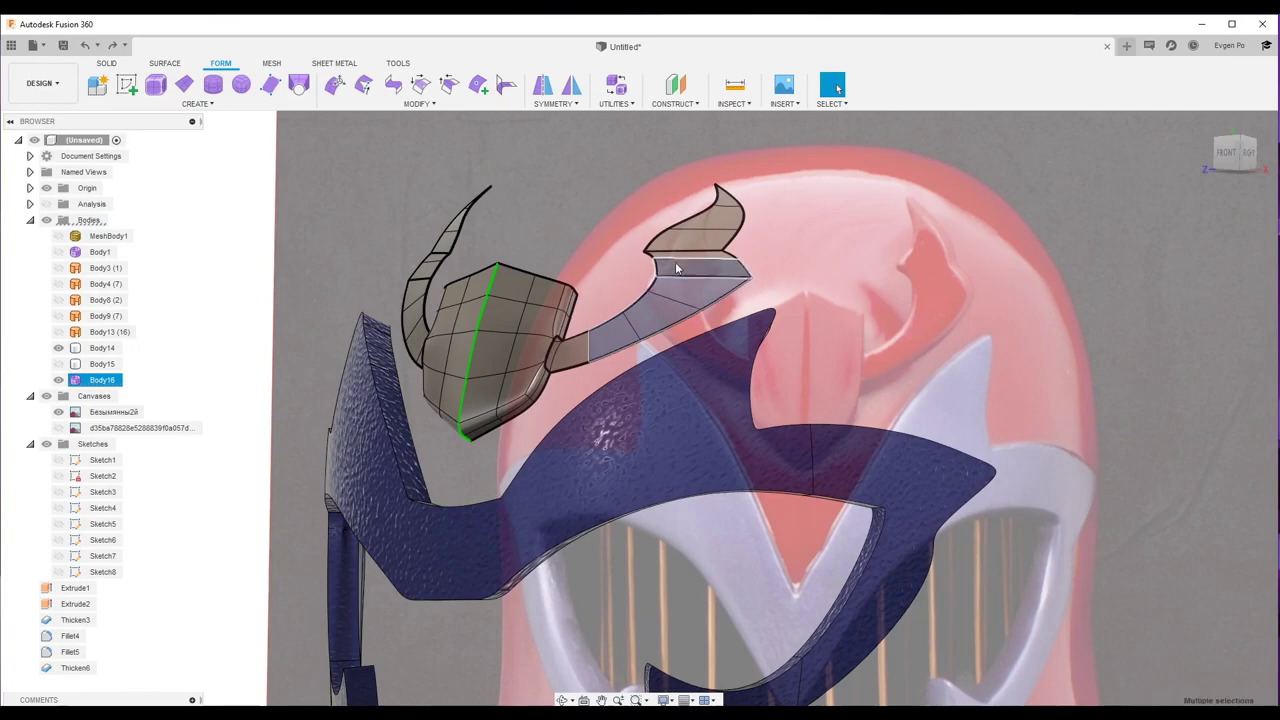
Step: Thicken the left horn wing into its own solid with sharp edges
click(676, 268)
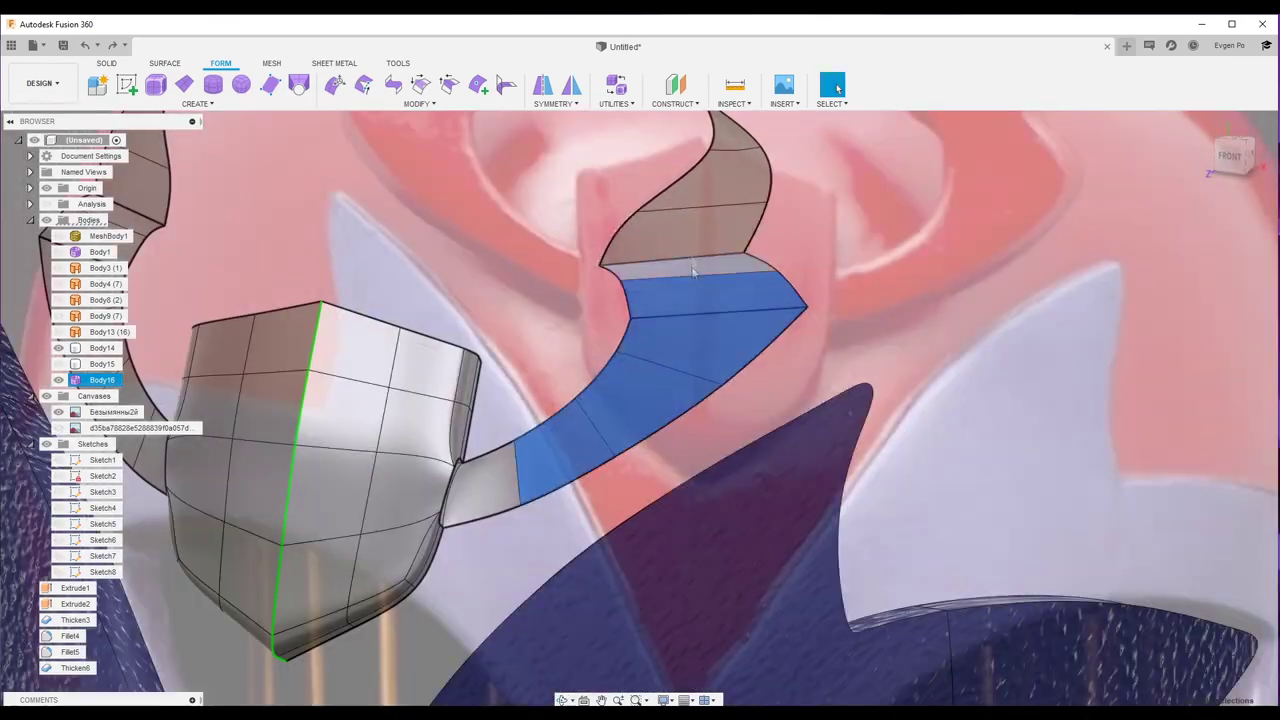
click(419, 103)
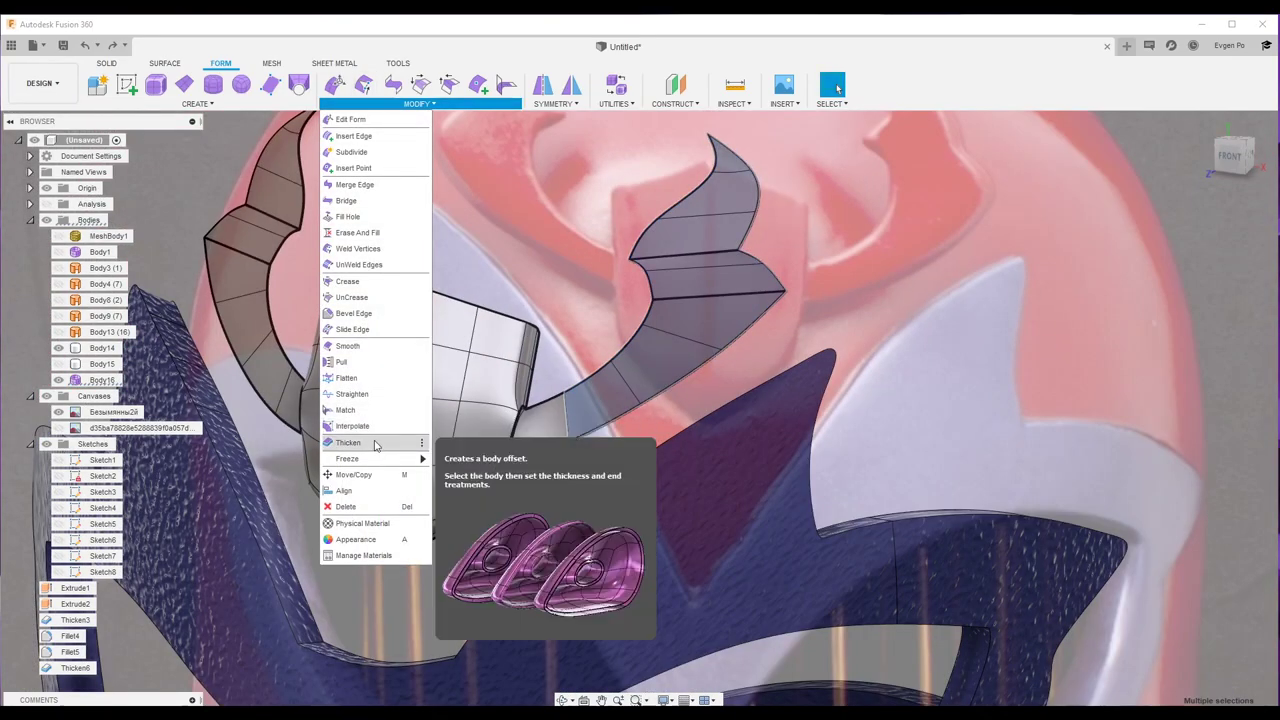
click(375, 444)
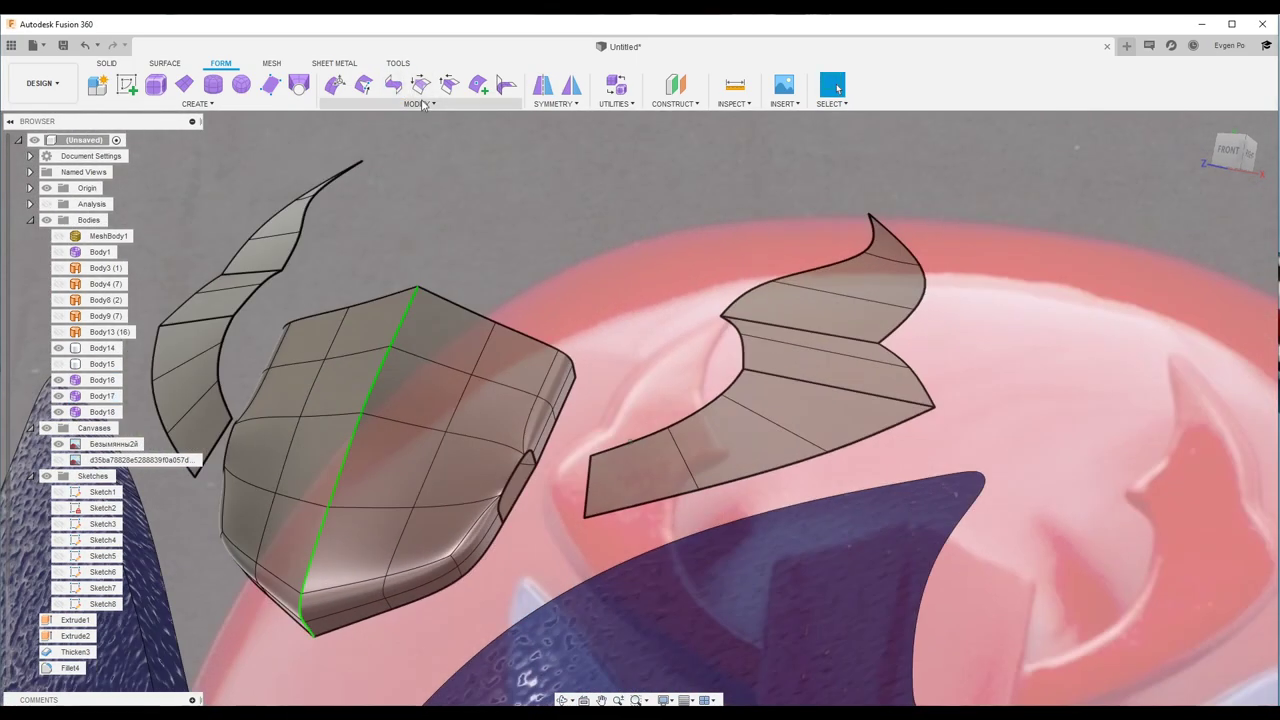
click(419, 103)
click(377, 433)
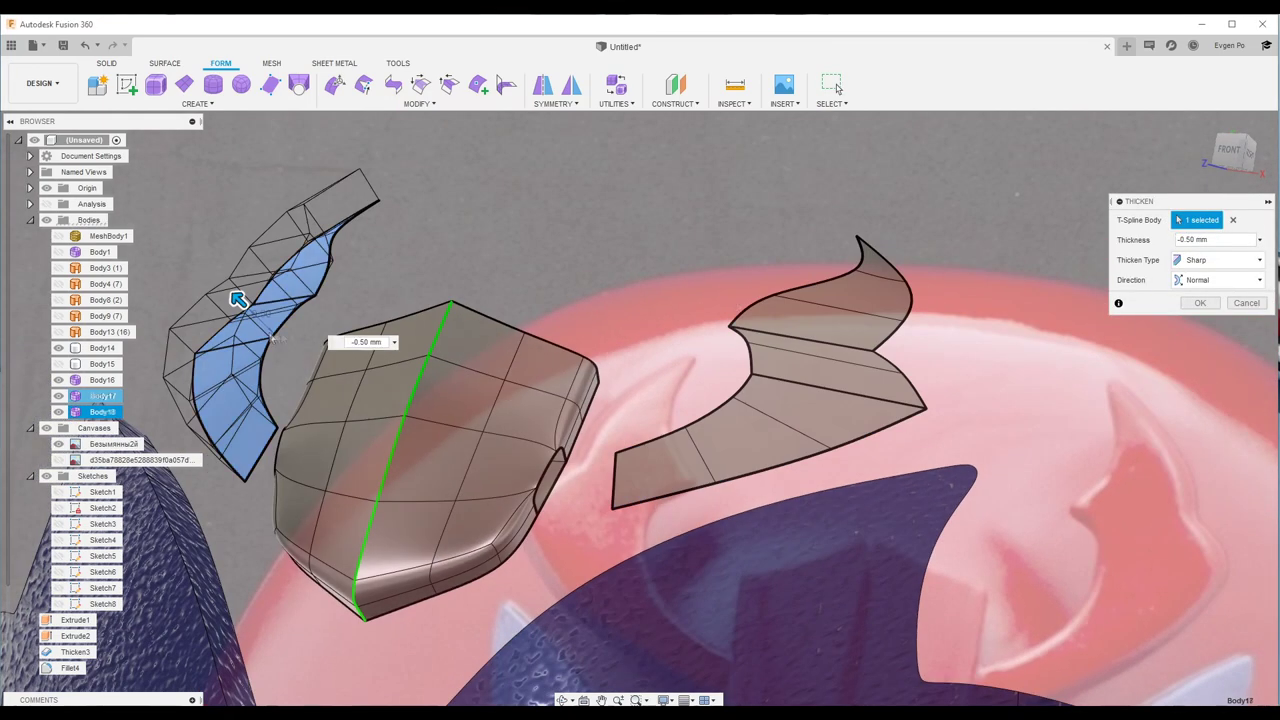
click(1200, 302)
Step: Thicken the right horn wing into its own solid as well
click(419, 103)
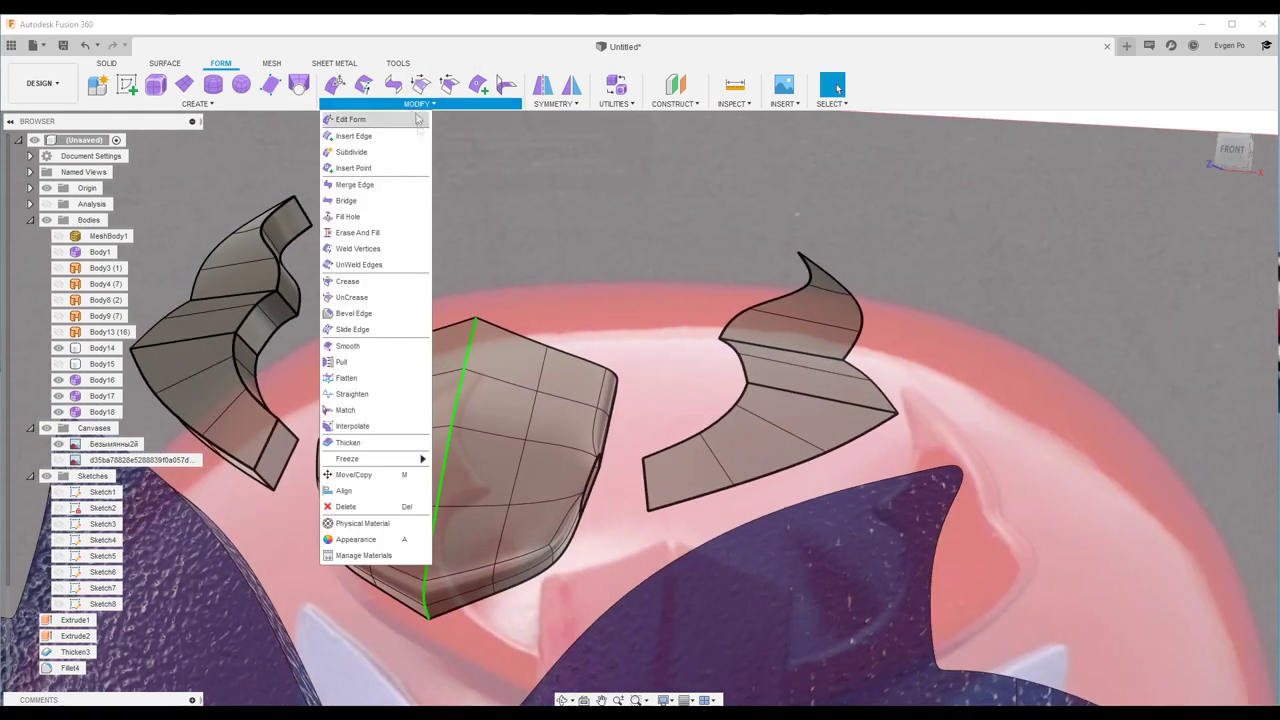
click(377, 444)
click(1204, 297)
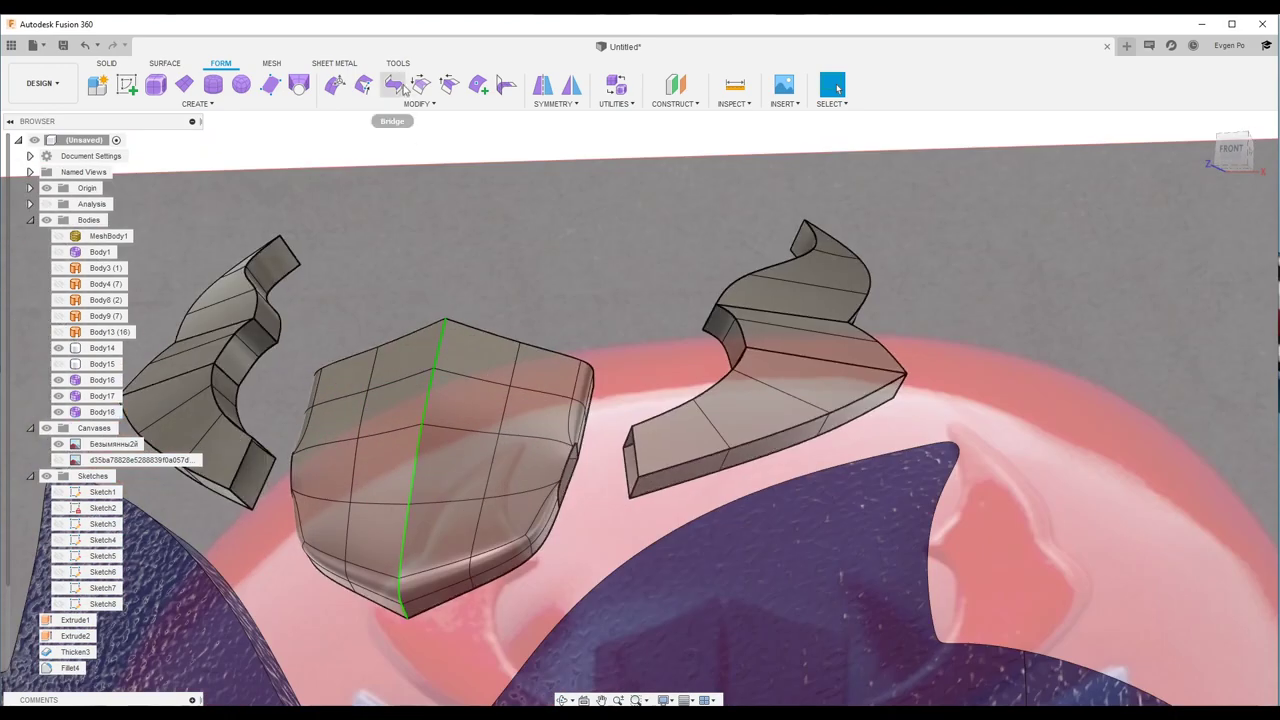
click(400, 87)
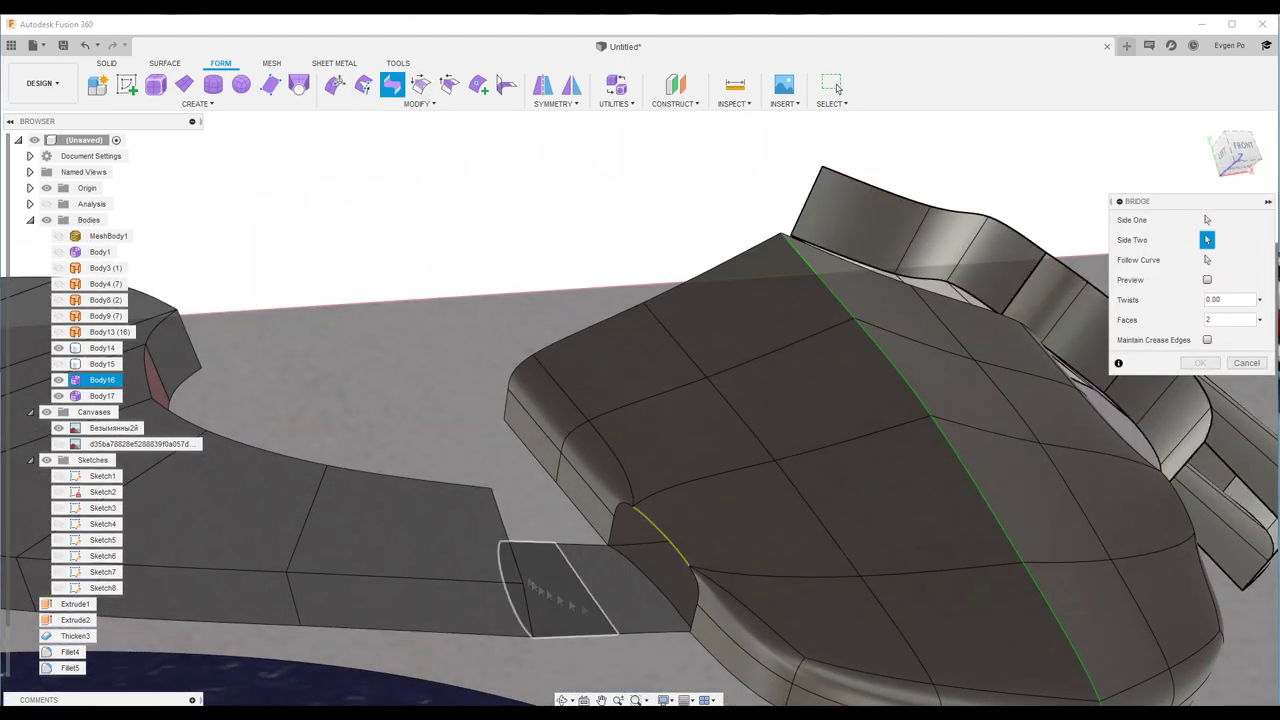
Step: Confirm the 2-face bridge joining Body16 to one horn wing, then begin Insert Point on the wing
click(1200, 403)
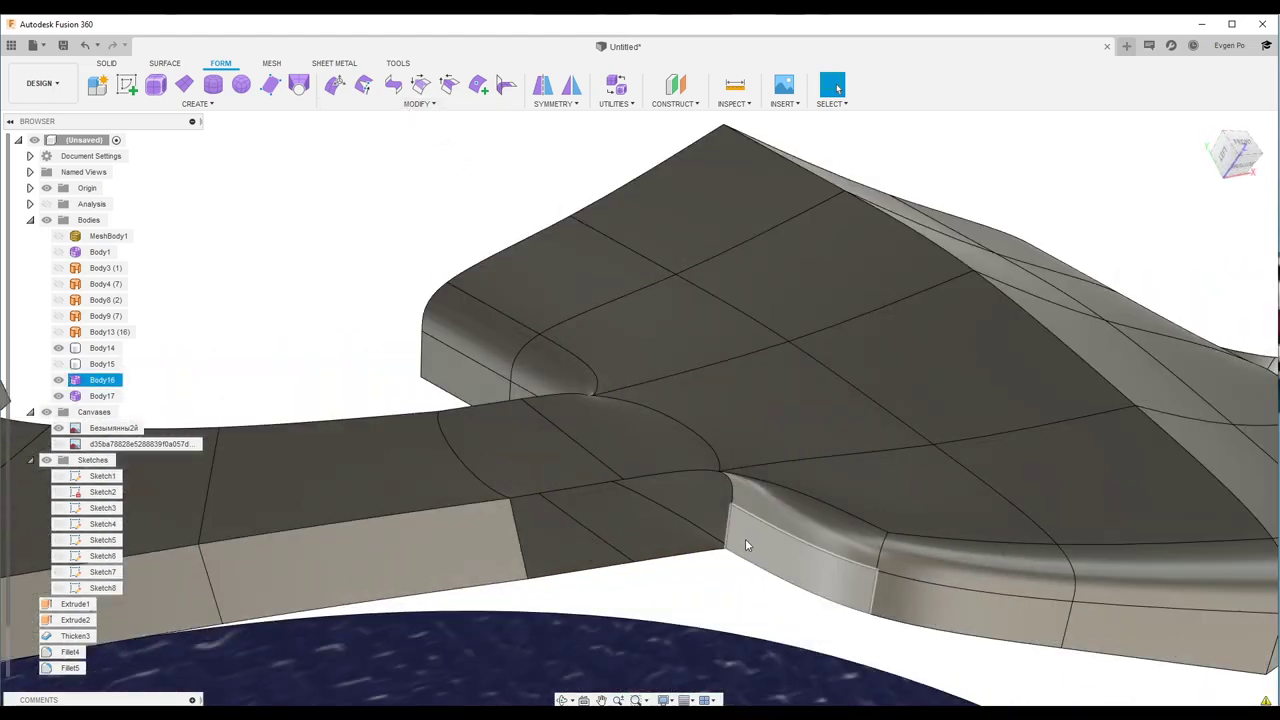
shift+middle_drag(745, 545, 754, 511)
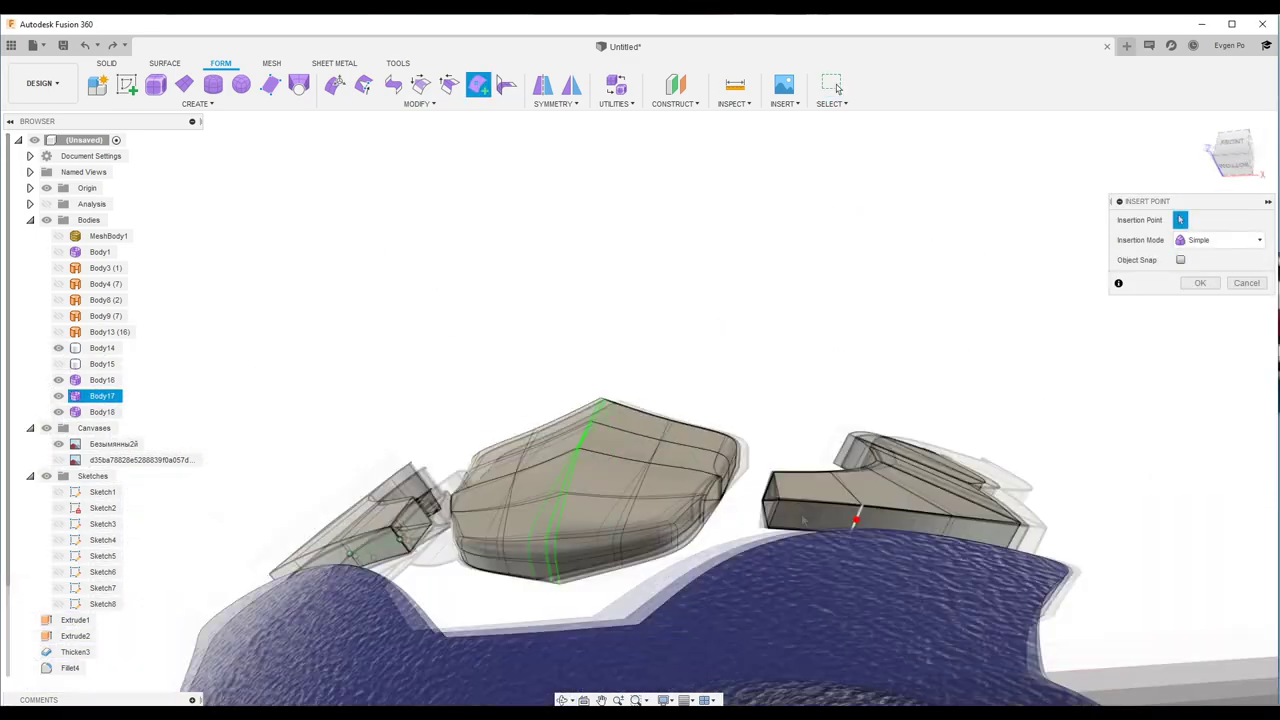
click(732, 512)
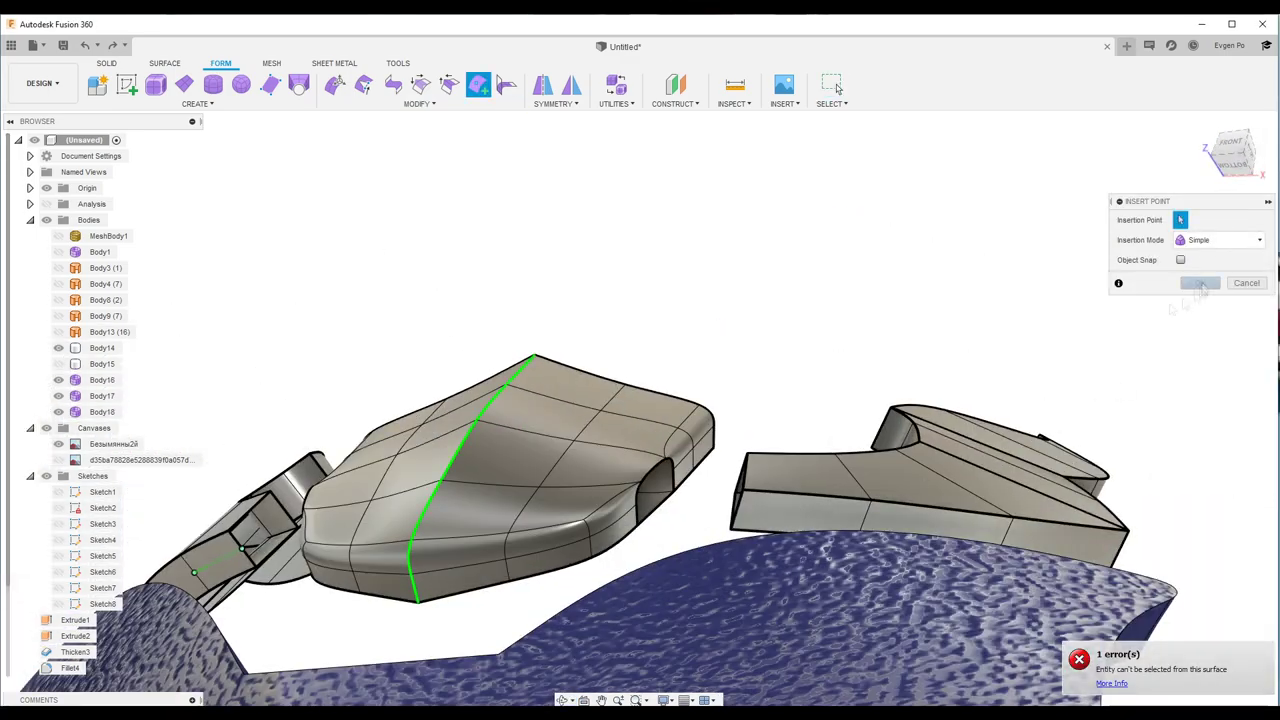
click(478, 88)
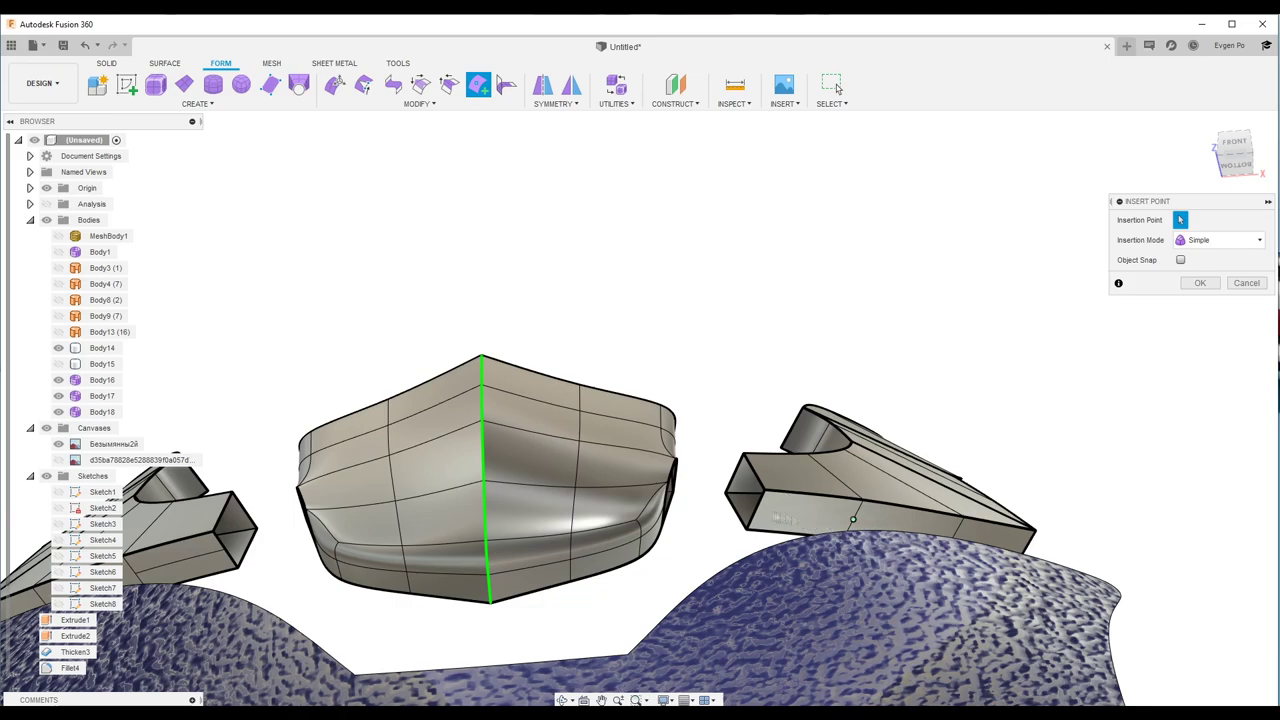
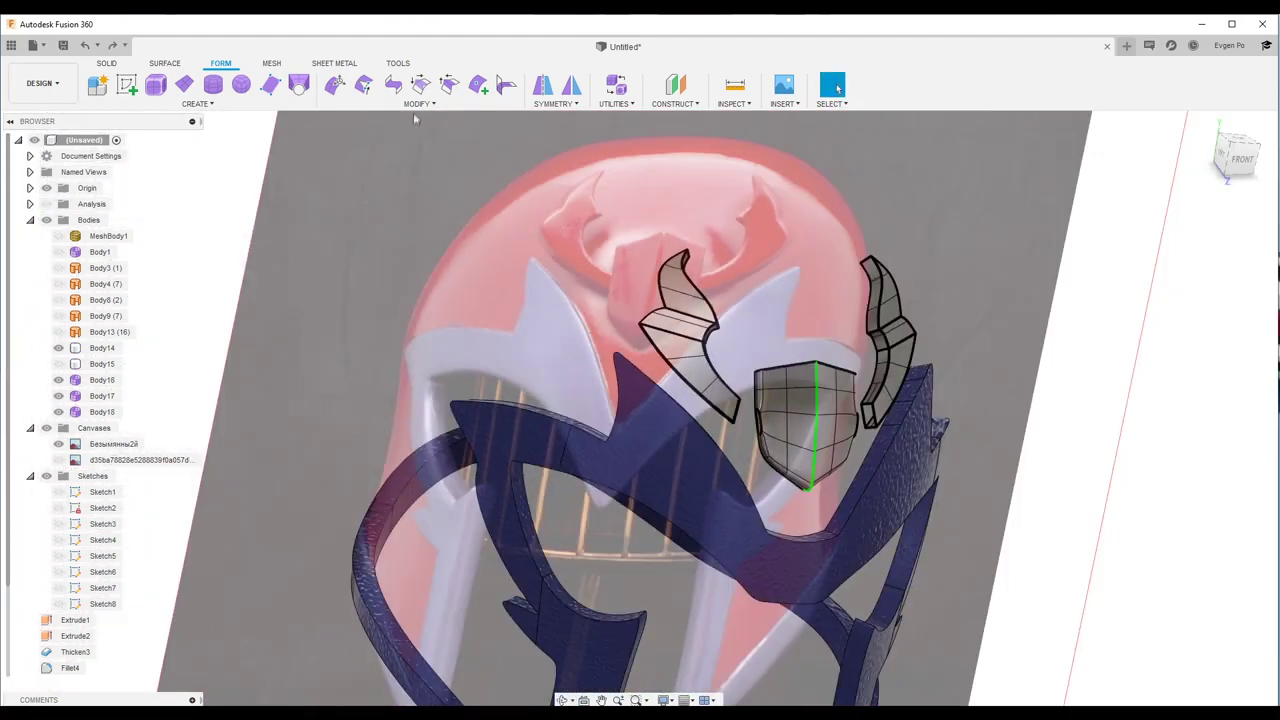
Step: Bridge the shield and horn edge loops, then fill the remaining open hole in the emblem
click(419, 104)
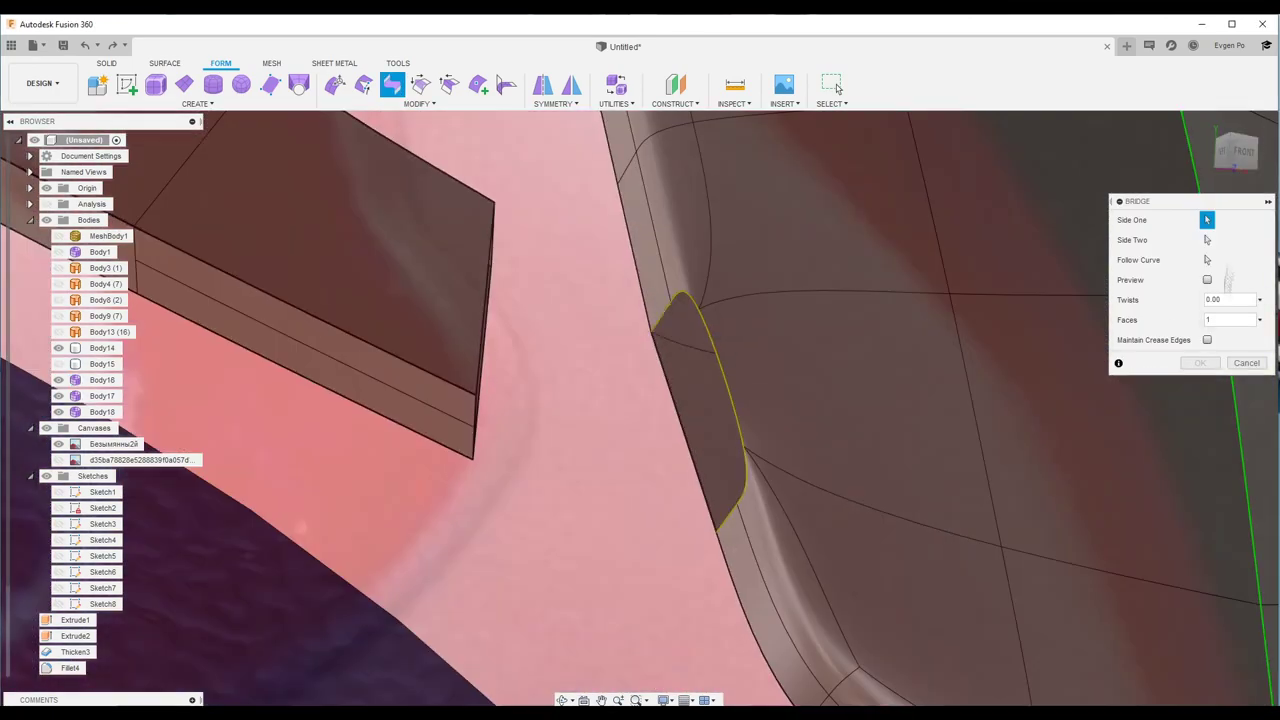
click(738, 420)
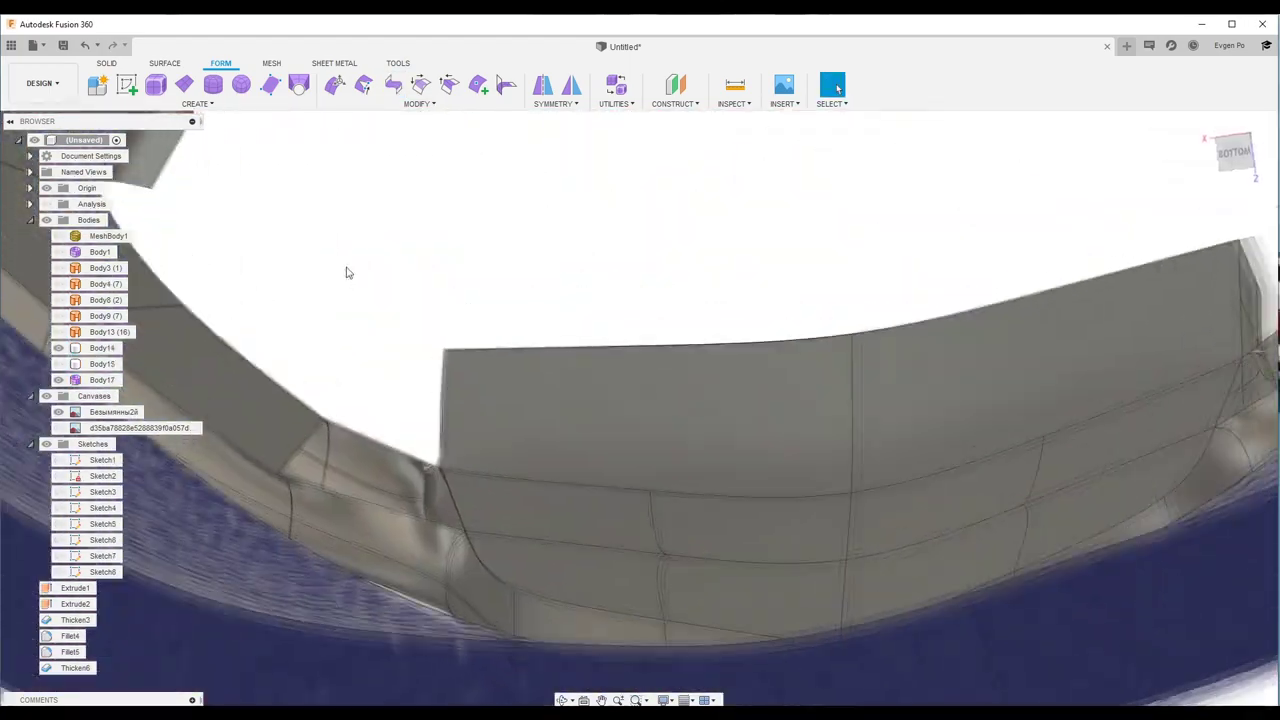
click(419, 103)
click(350, 209)
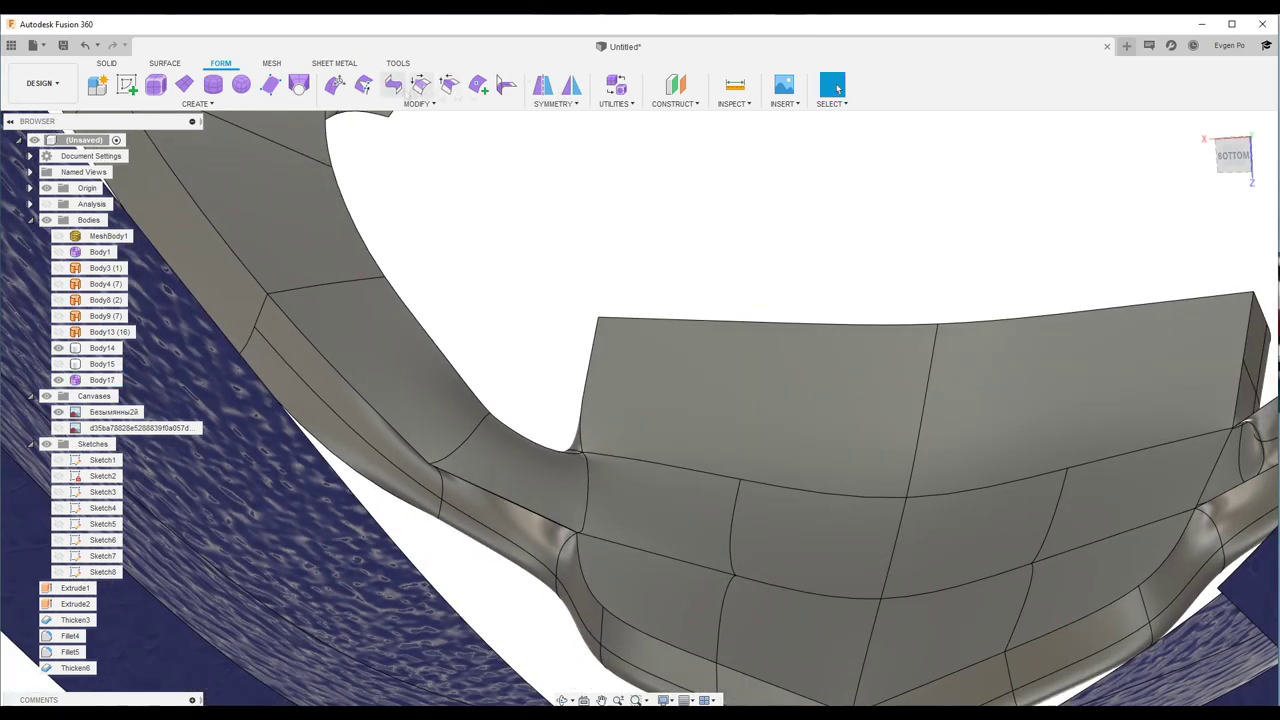
click(419, 103)
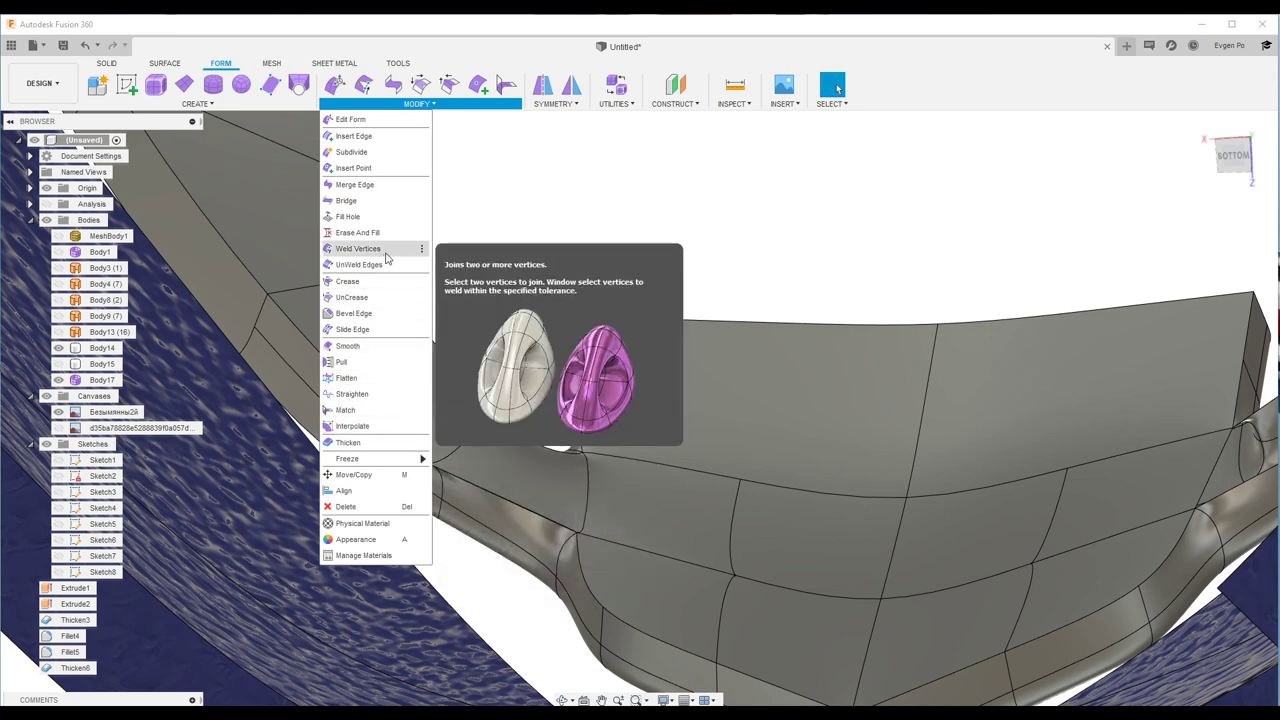
click(355, 184)
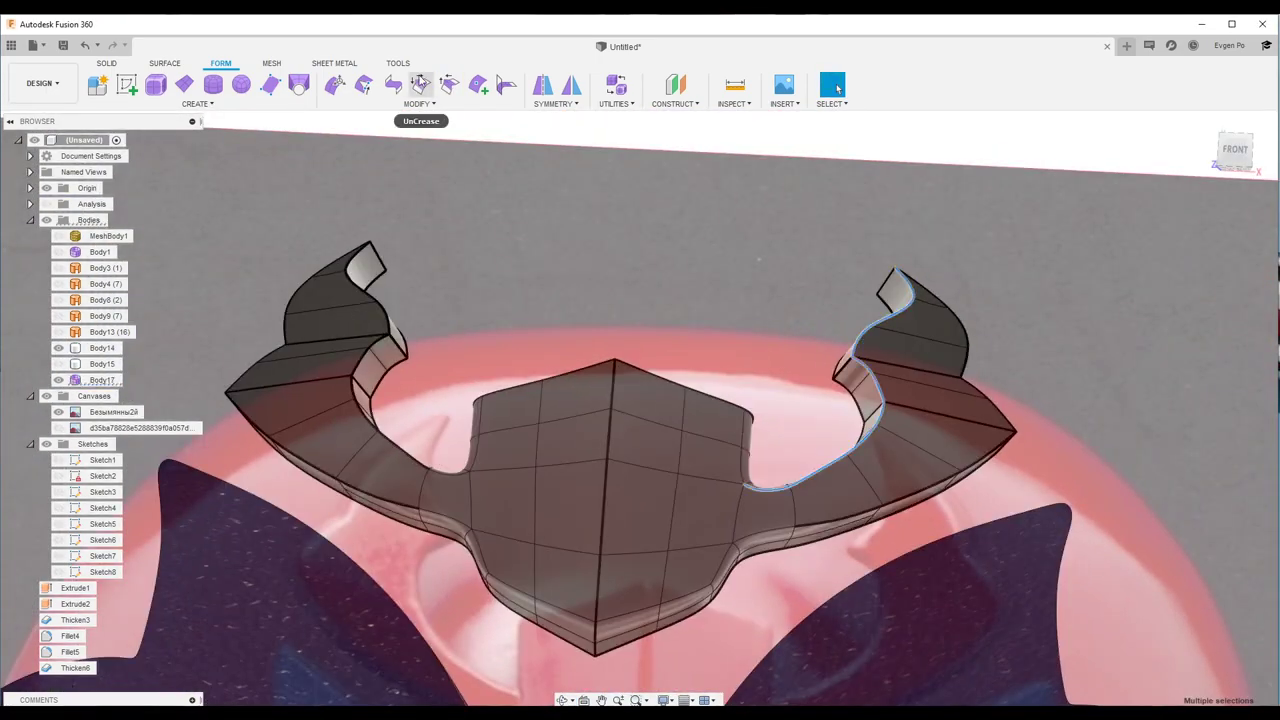
Step: Uncrease the edges of both the left and right emblem horns on Body17
click(420, 84)
click(838, 88)
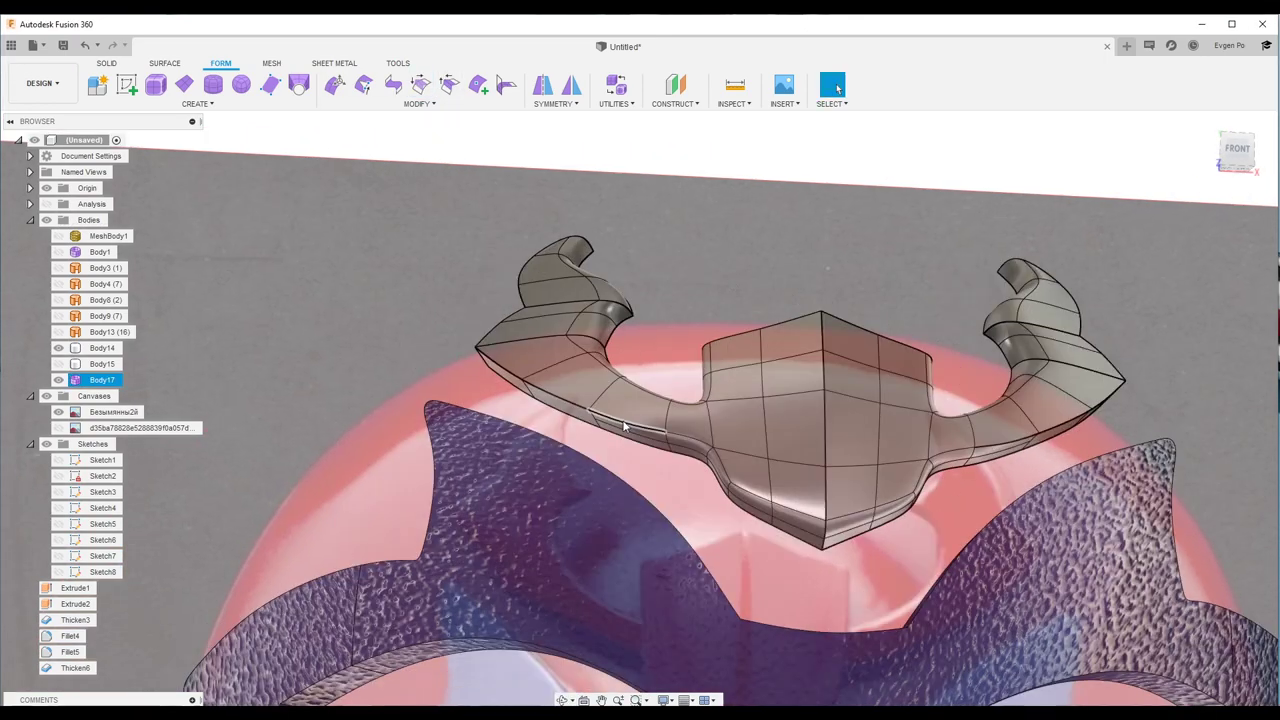
click(449, 84)
key(Return)
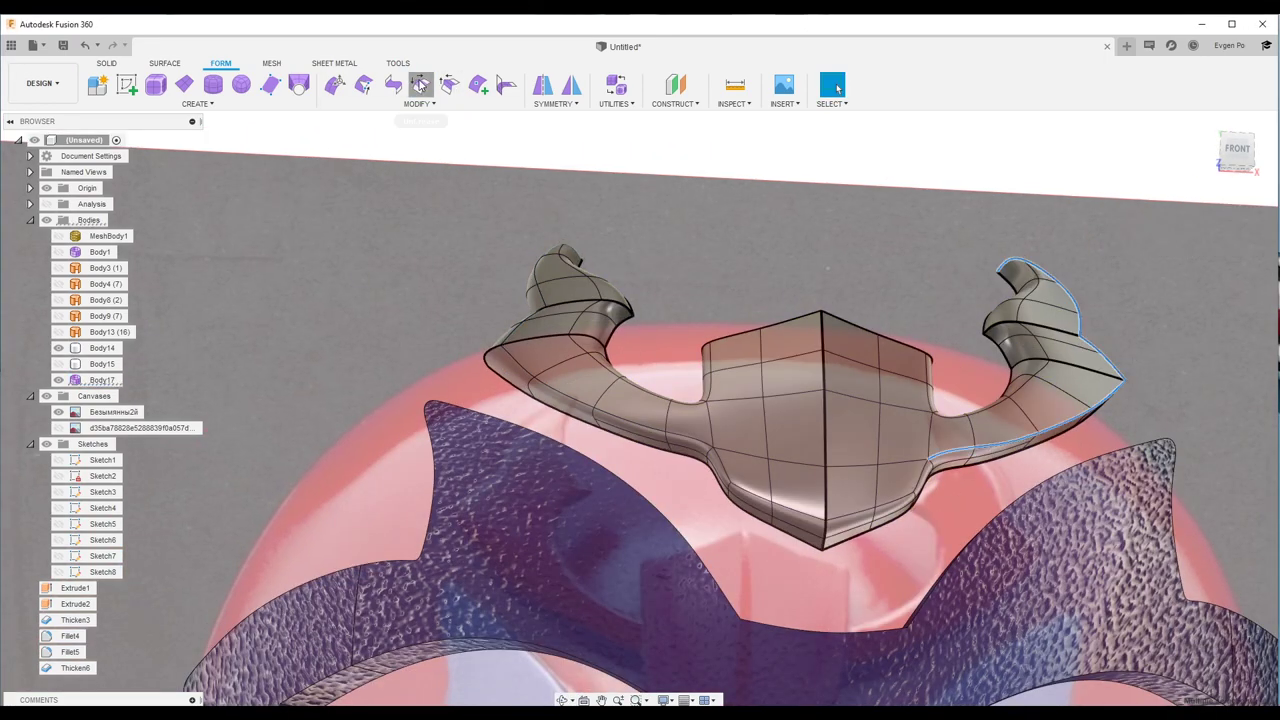
click(420, 85)
mouse_move(629, 291)
shift+middle_down()
mouse_move(737, 340)
mouse_move(768, 315)
mouse_move(858, 293)
shift+middle_up()
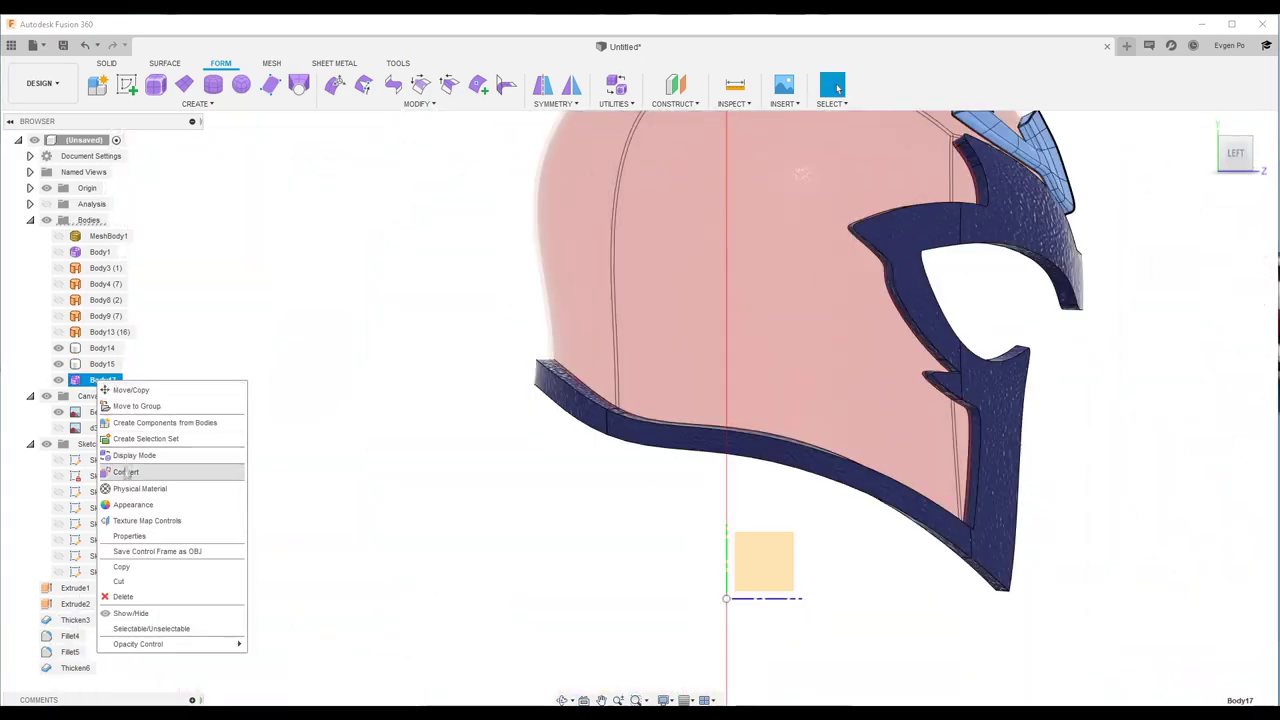
Step: Convert Body17 and subdivide the face at the emblem's top corner
click(125, 472)
click(1235, 345)
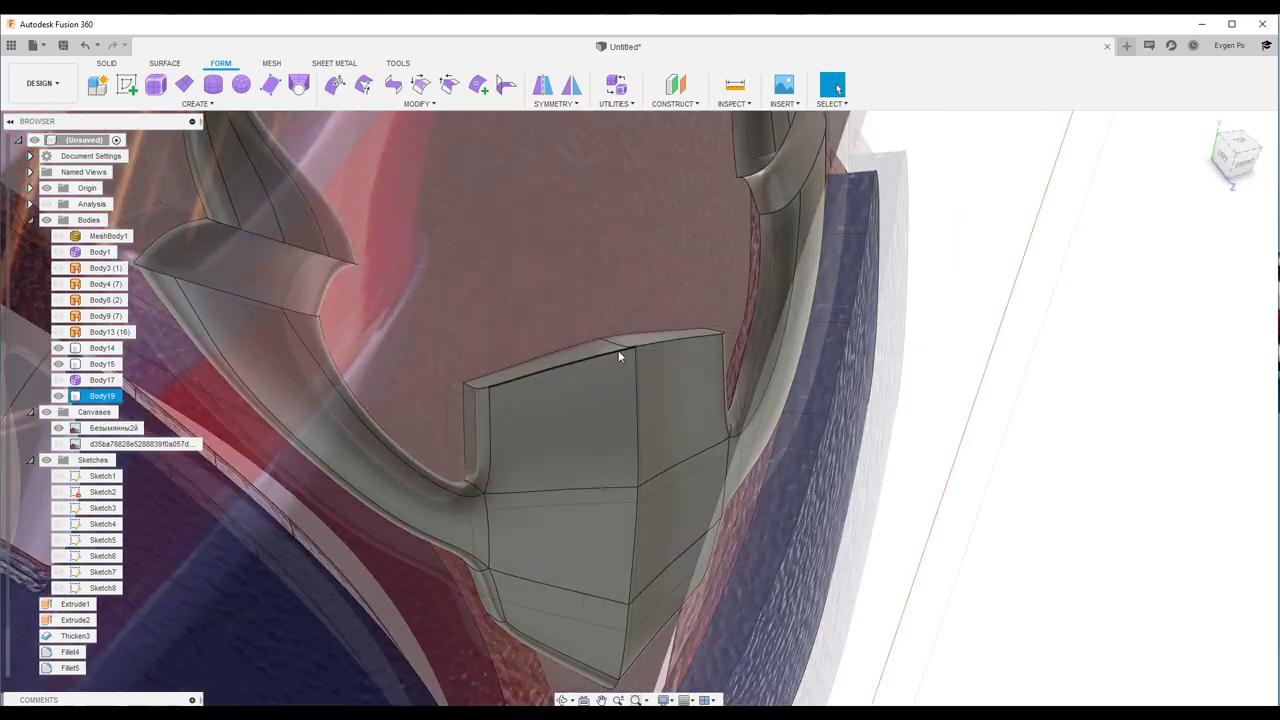
shift+middle_drag(620, 354, 538, 346)
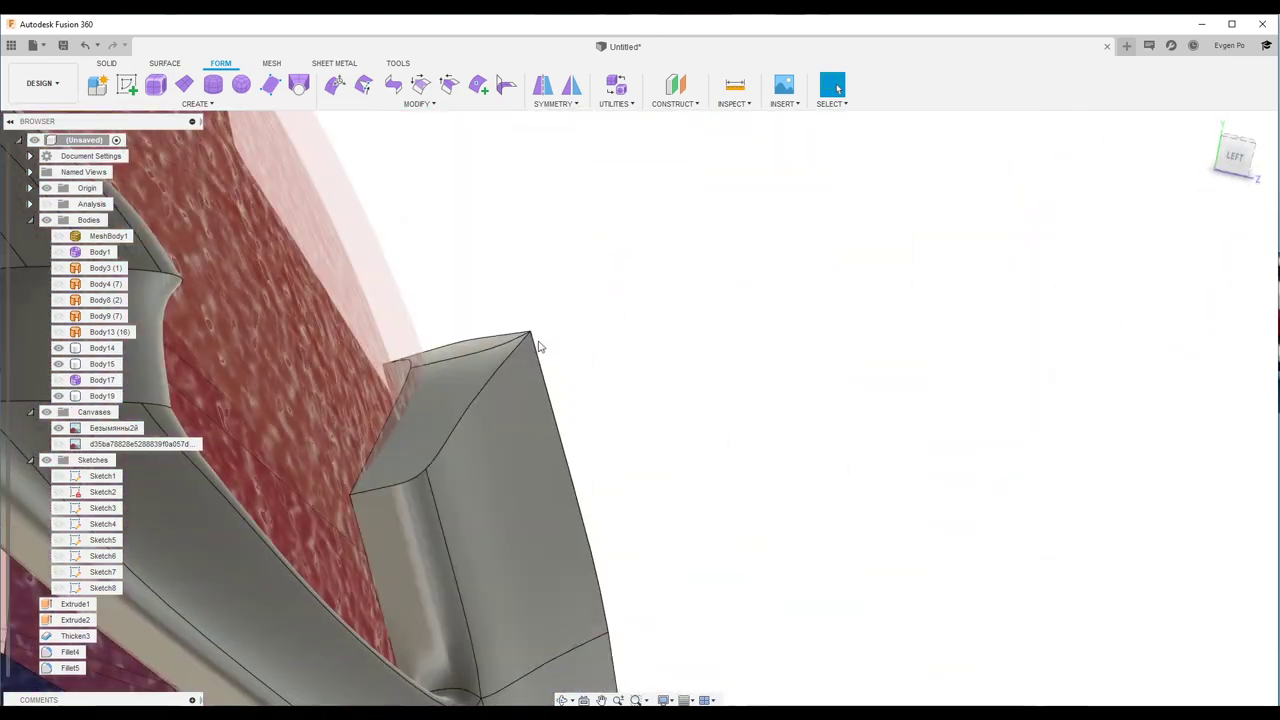
click(392, 85)
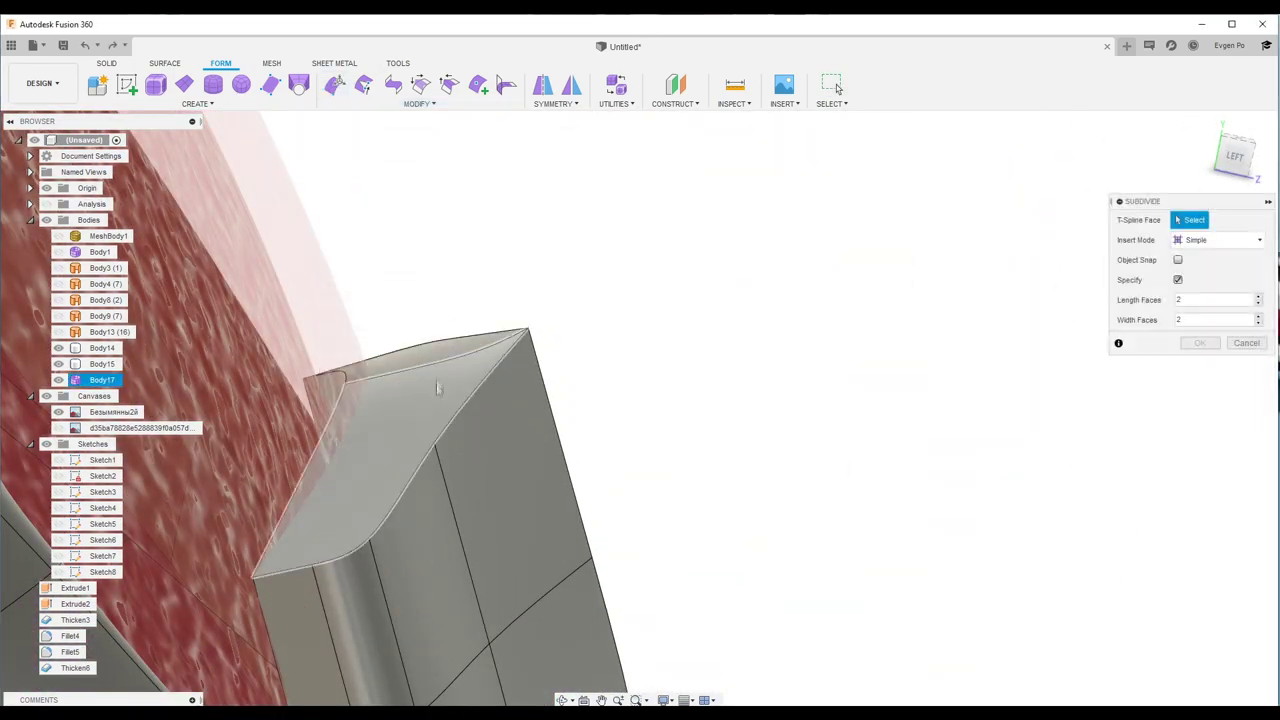
click(1200, 343)
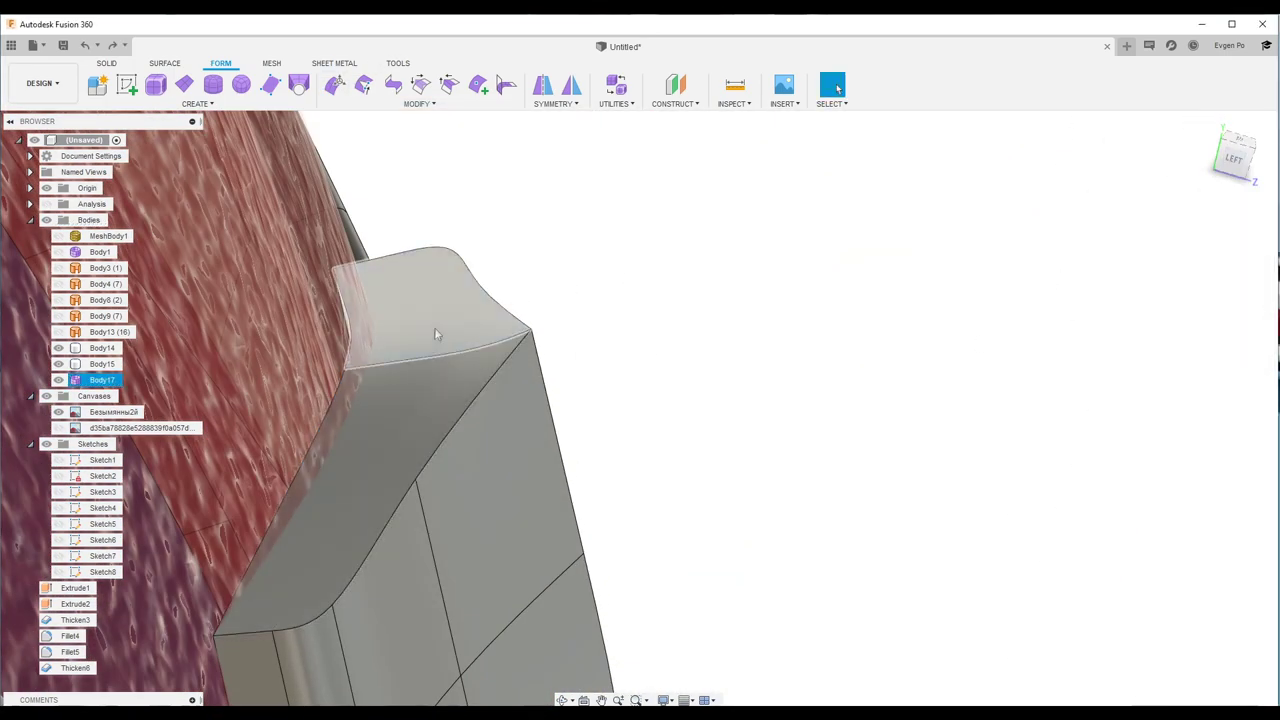
Step: Insert an edge across the emblem's top corner and drag it to reshape the rim
click(435, 333)
click(420, 103)
click(346, 200)
key(Escape)
click(420, 103)
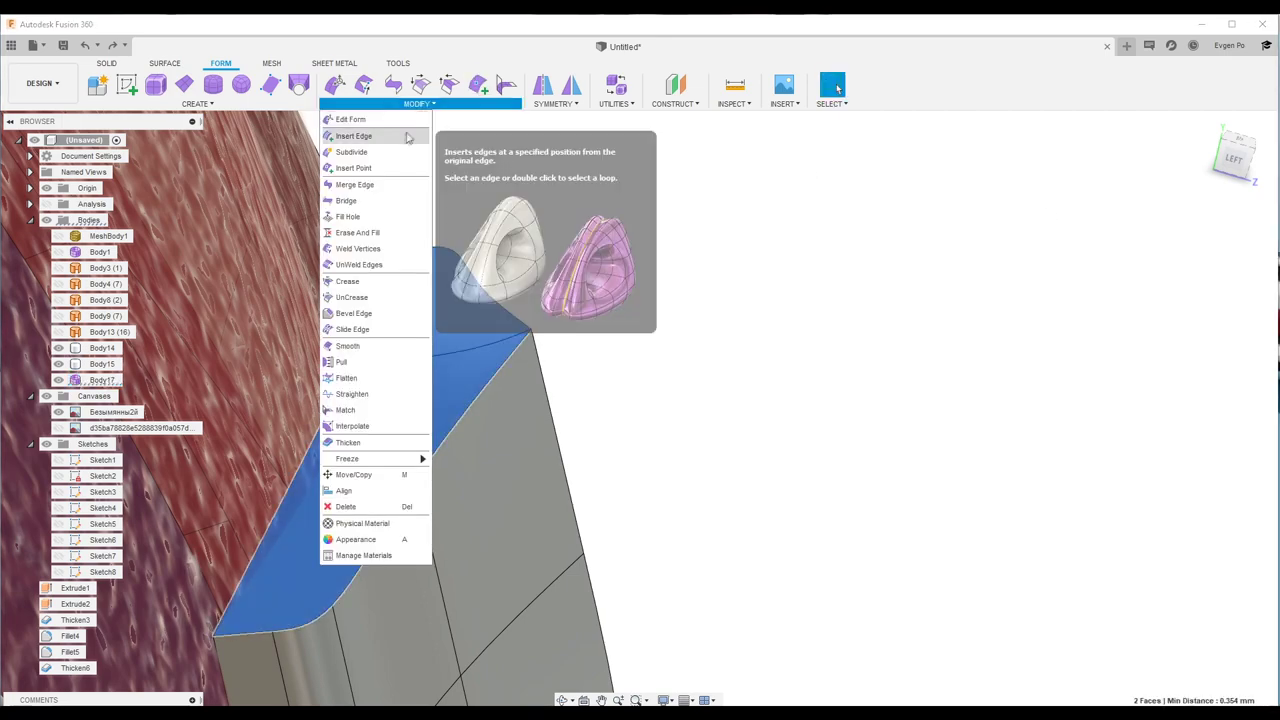
click(407, 137)
key(Escape)
mouse_move(600, 350)
shift+middle_down()
mouse_move(568, 410)
mouse_move(729, 286)
mouse_move(587, 393)
shift+middle_up()
Step: Uncrease the selected outline edges of the emblem's central plate
click(568, 430)
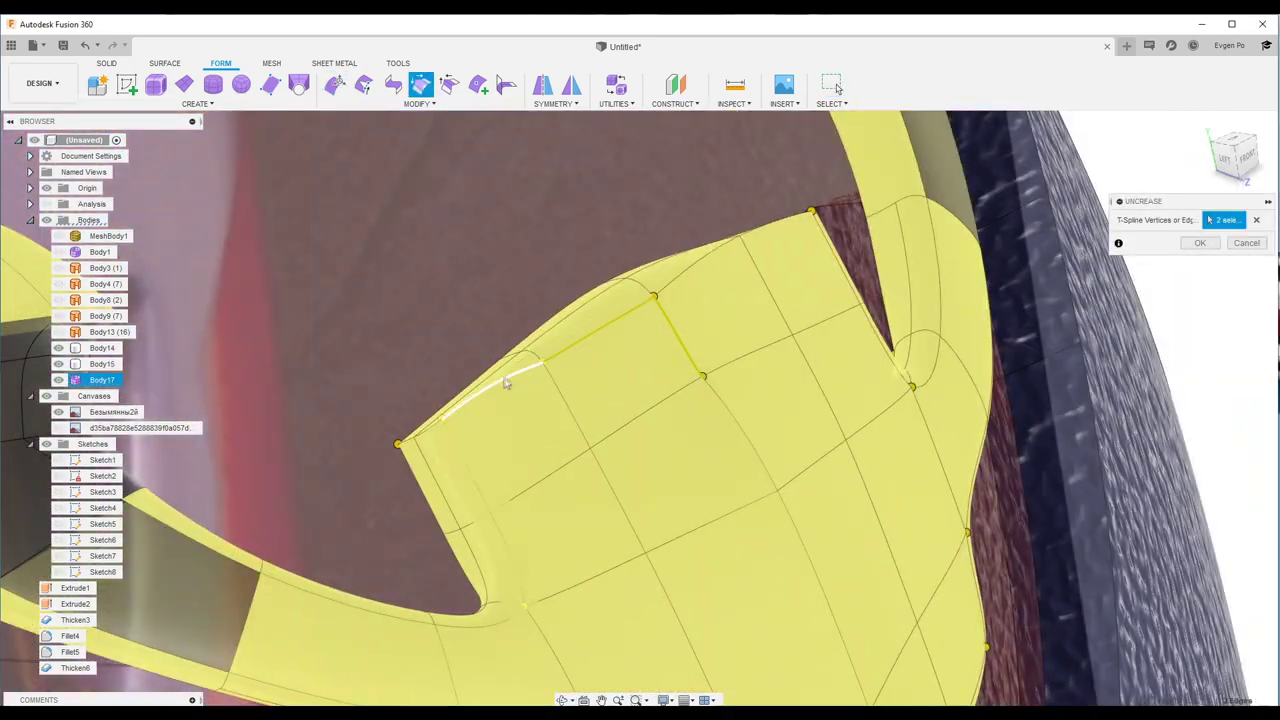
click(506, 383)
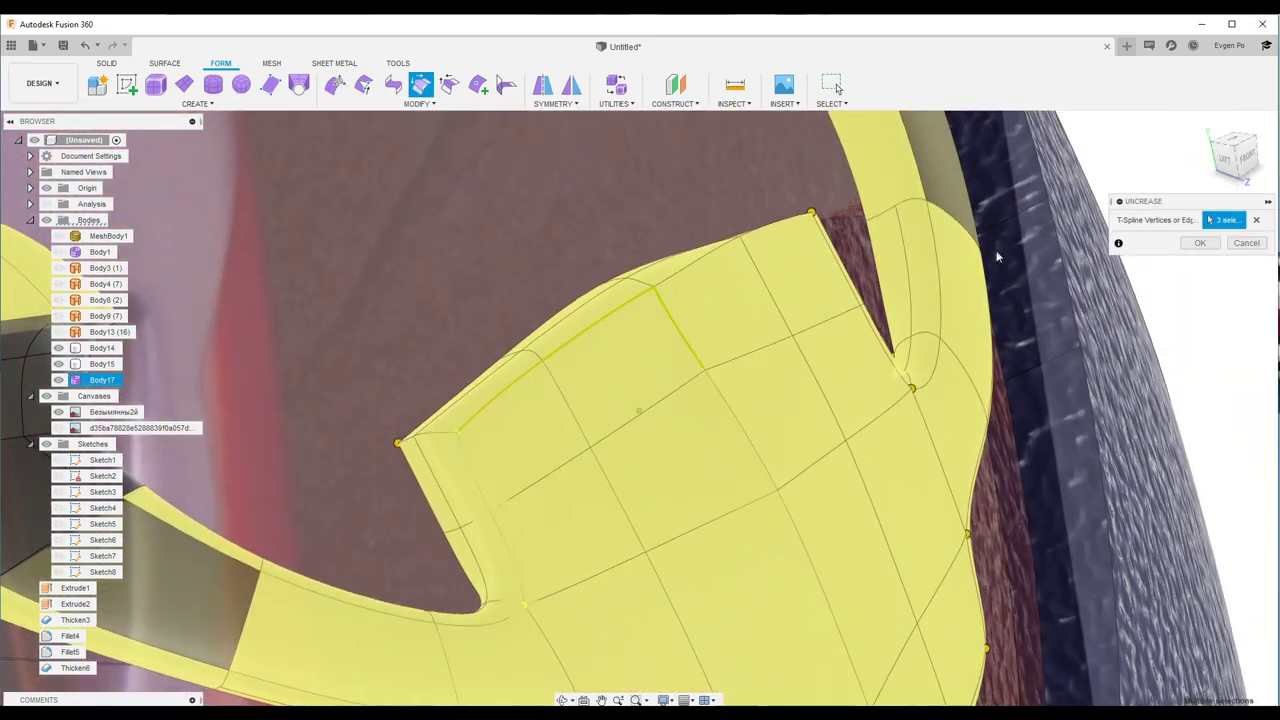
shift+middle_drag(506, 383, 840, 283)
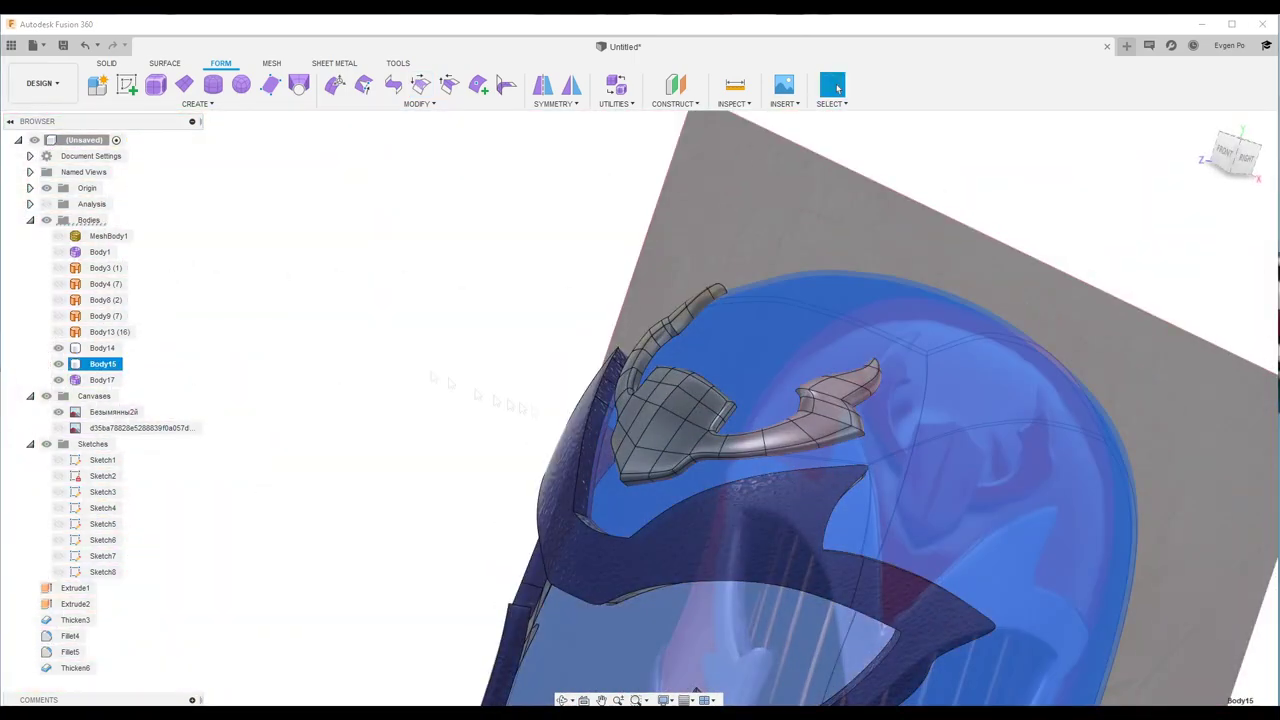
right_click(102, 380)
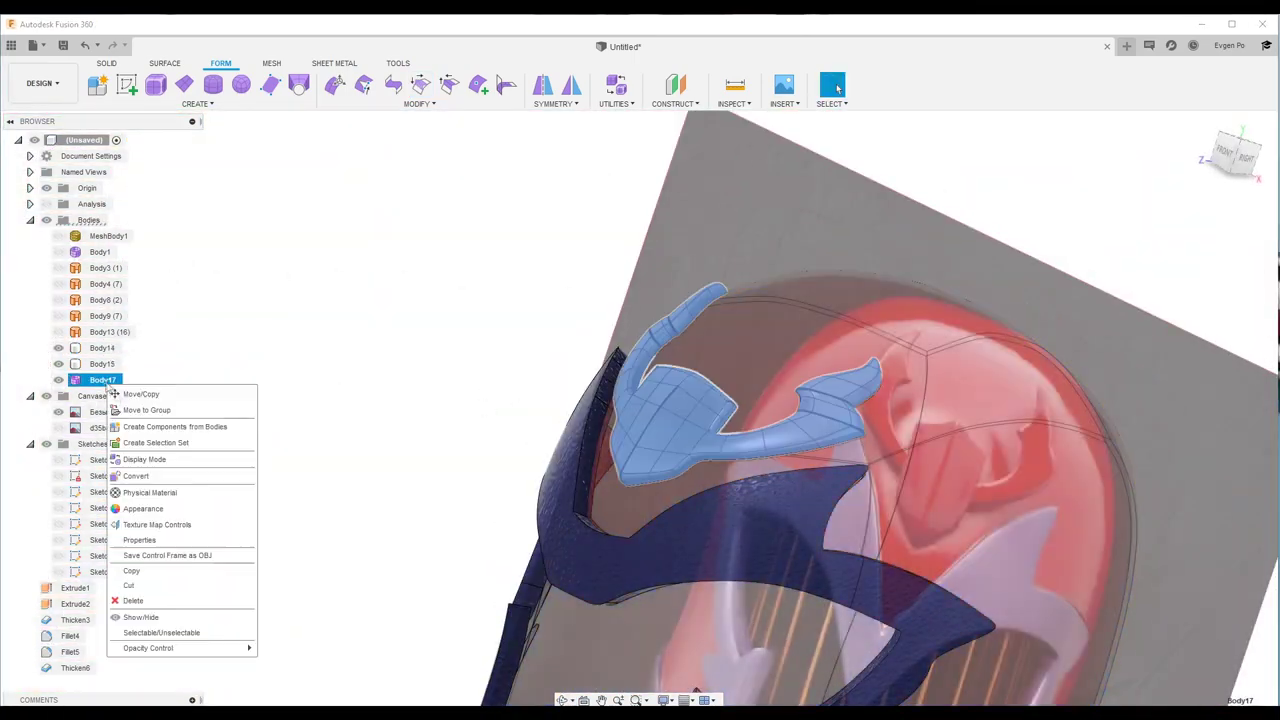
Step: Convert the emblem to a solid body and confirm its move
click(150, 500)
click(1200, 346)
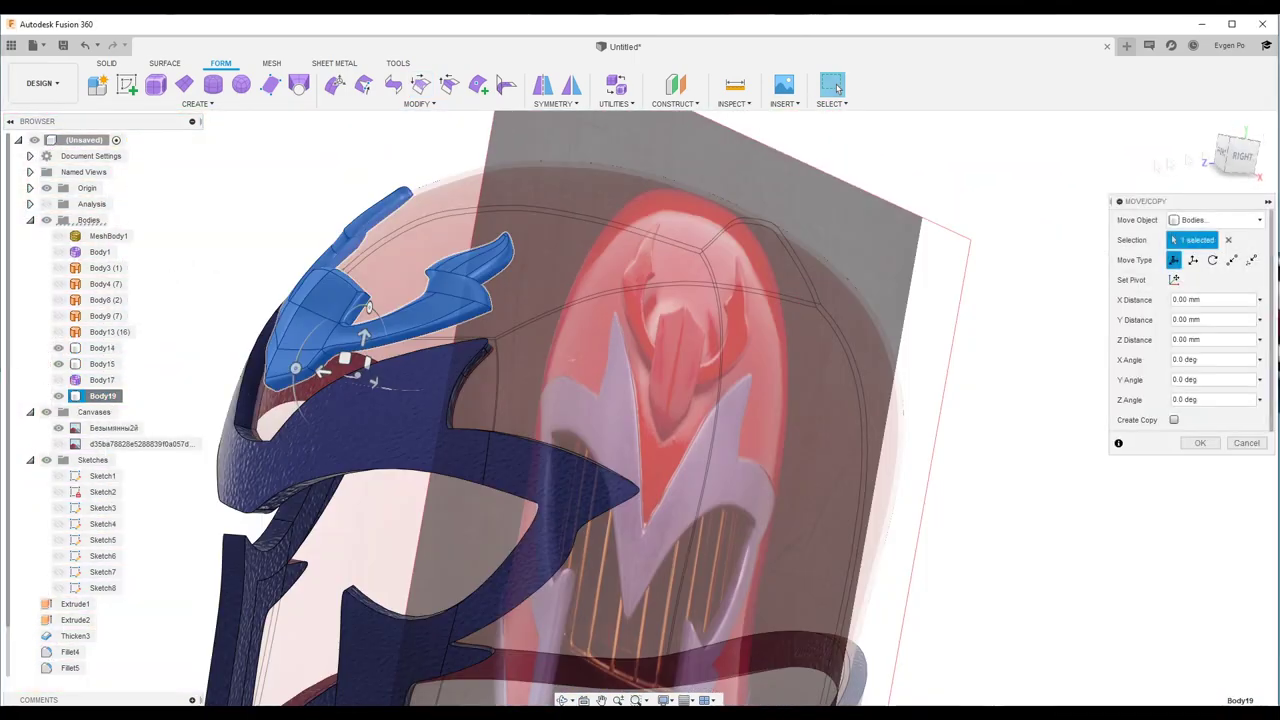
scroll(530, 445, up, 3)
scroll(679, 530, up, 3)
key(Return)
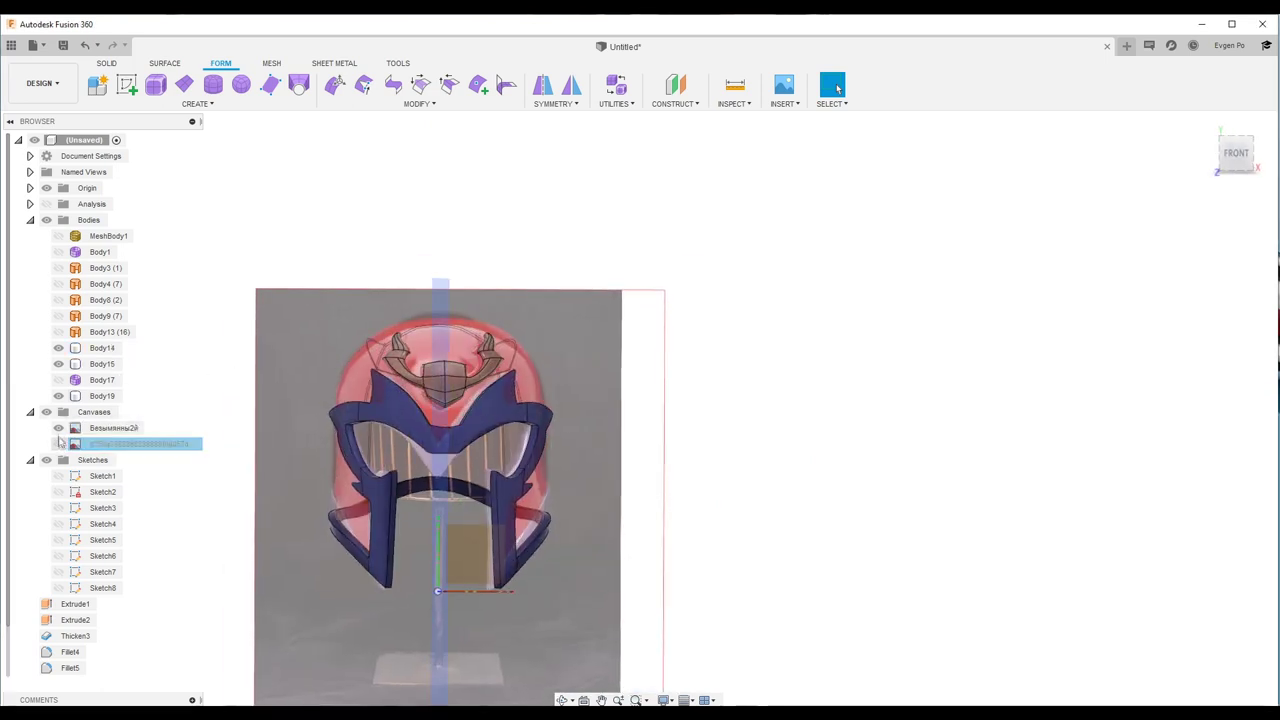
Step: Hide the reference canvas and restore shell Body15 to full opacity
click(59, 443)
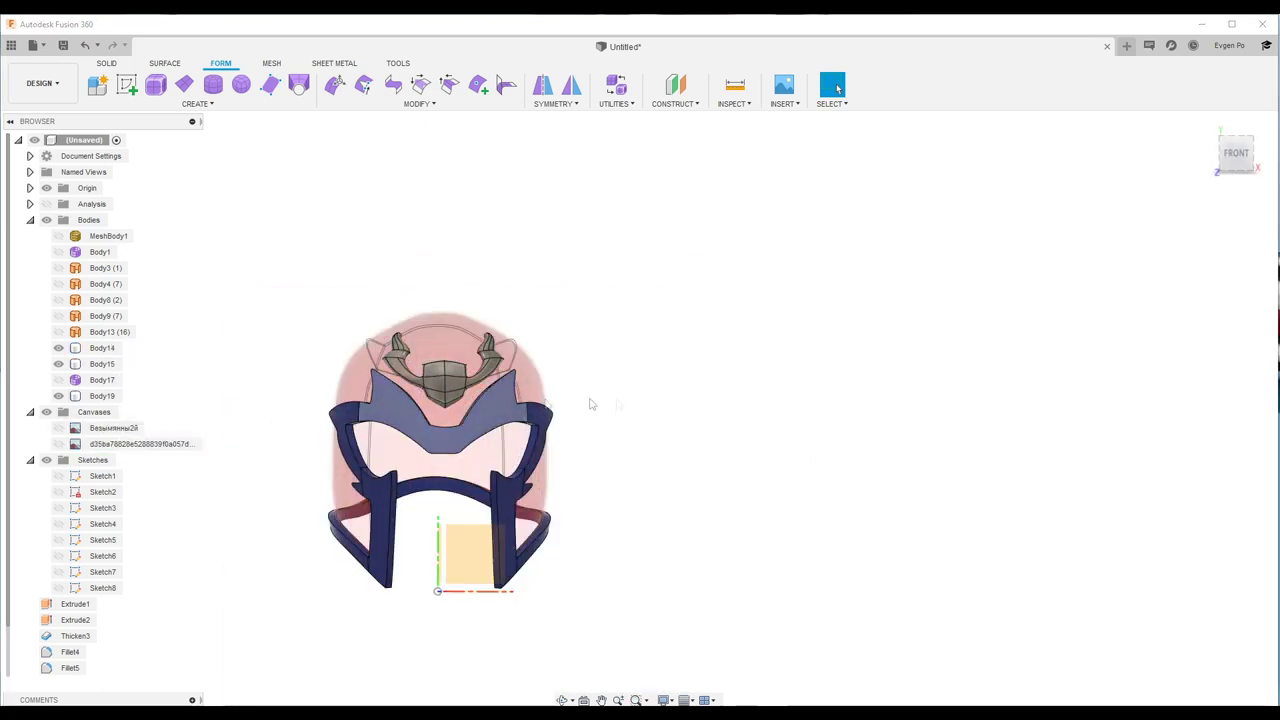
shift+middle_drag(693, 367, 603, 325)
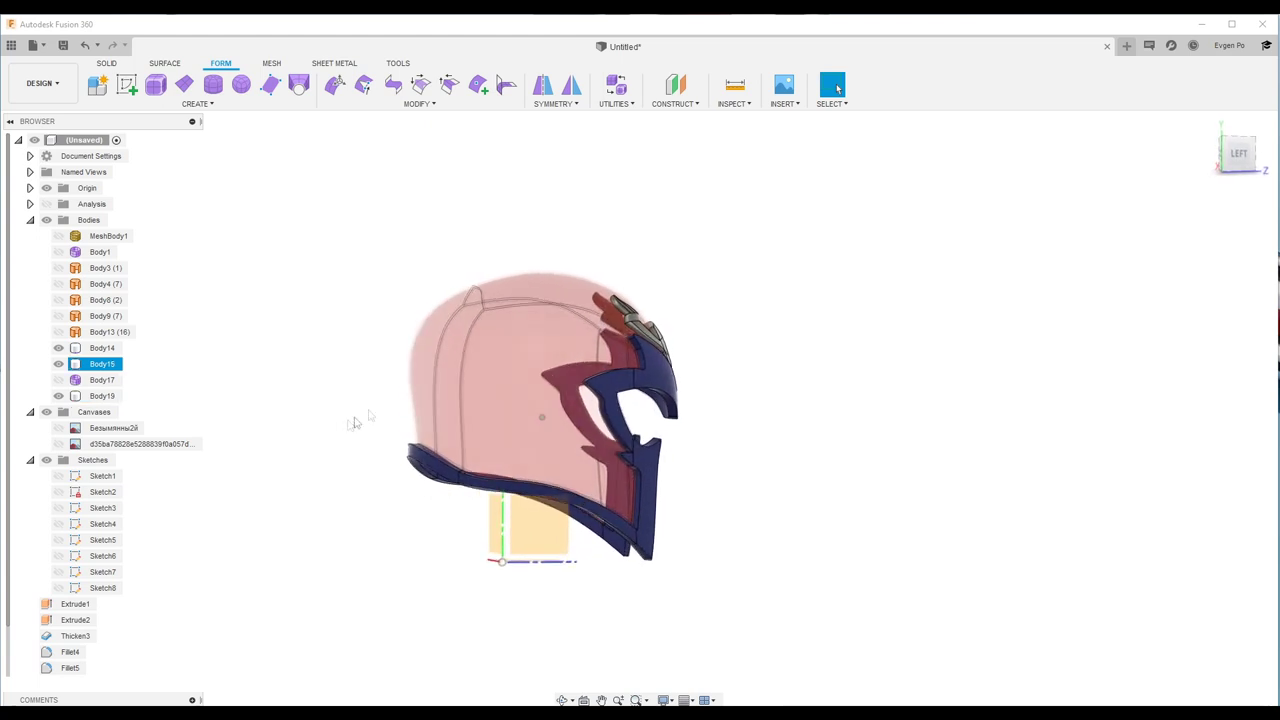
shift+middle_drag(388, 408, 258, 426)
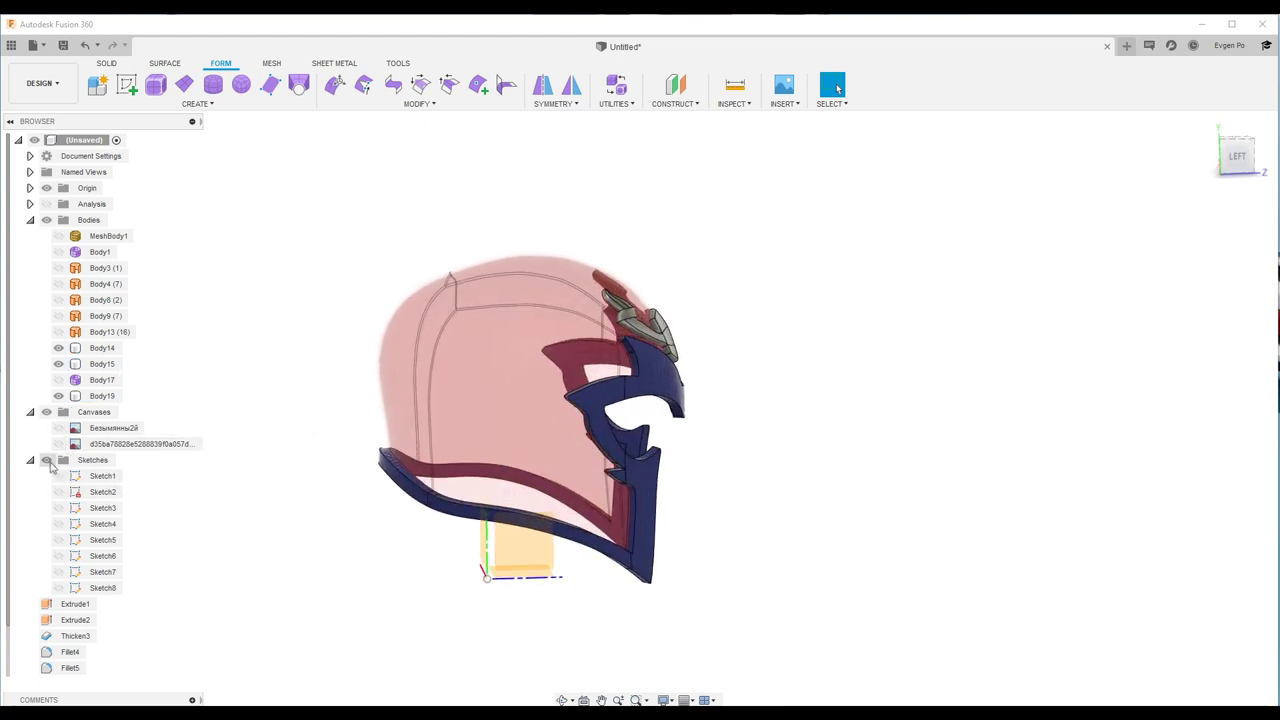
click(101, 364)
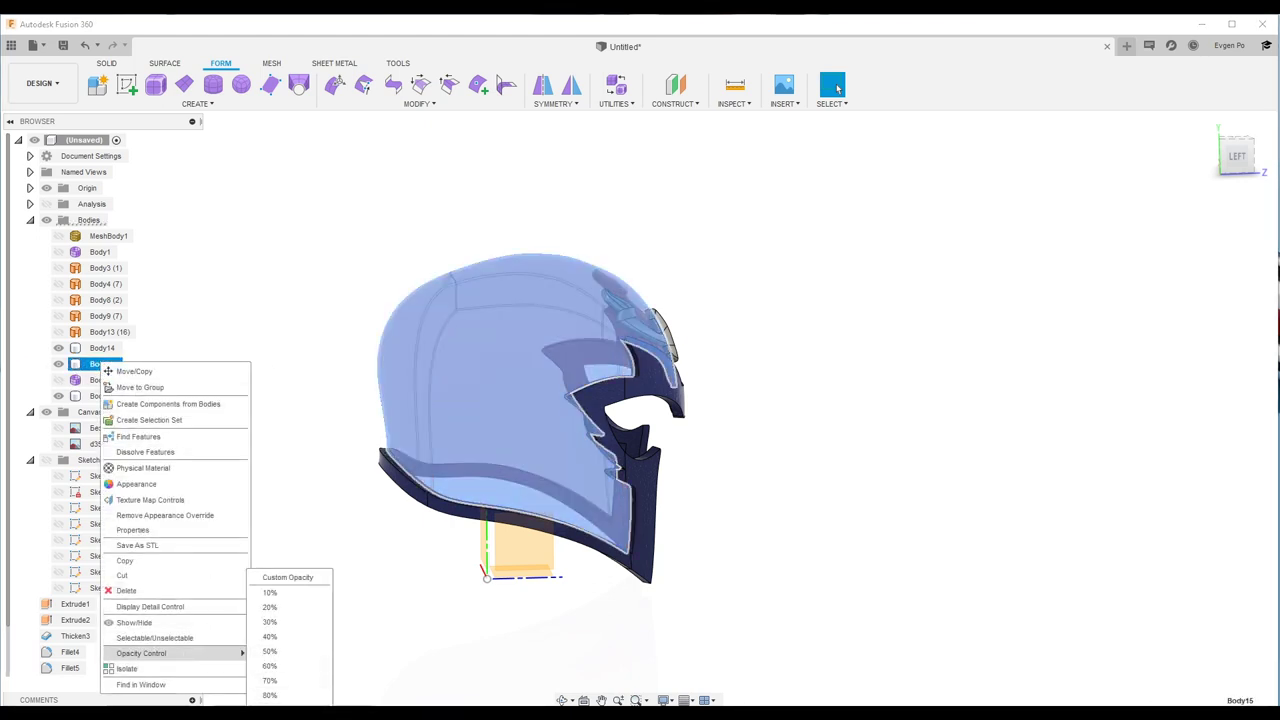
click(270, 695)
shift+middle_drag(549, 432, 723, 383)
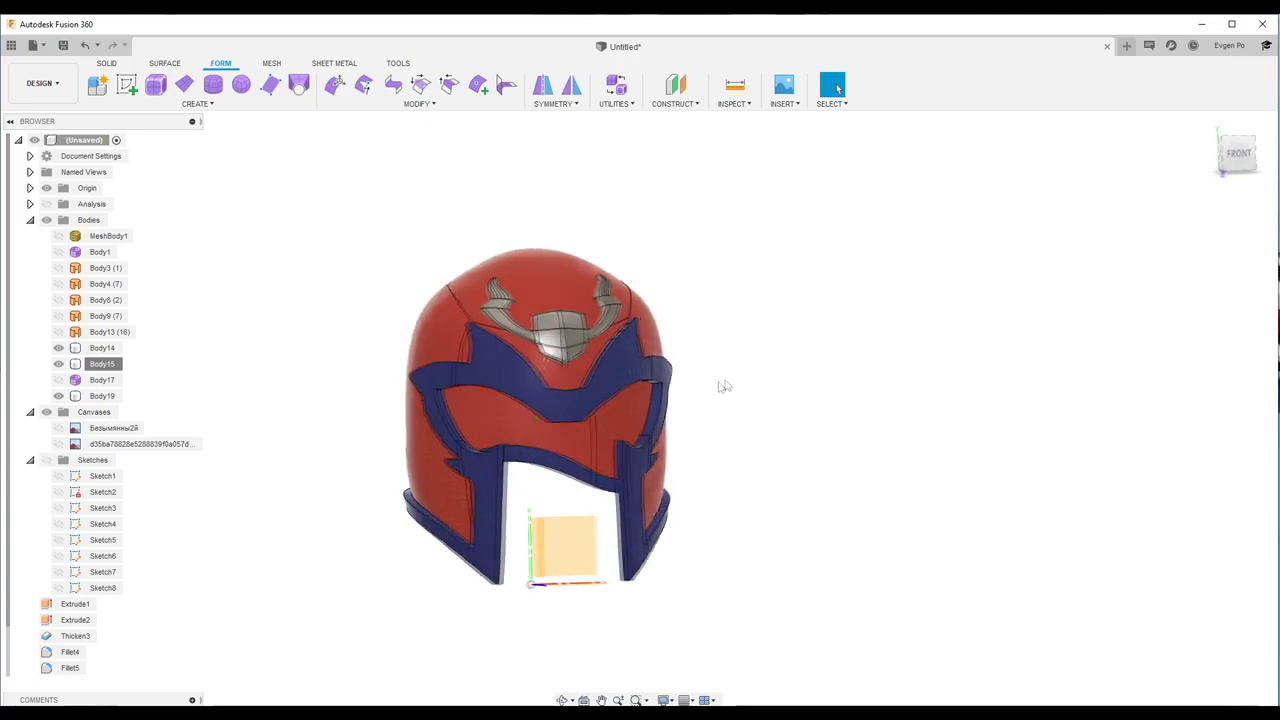
click(64, 85)
click(30, 162)
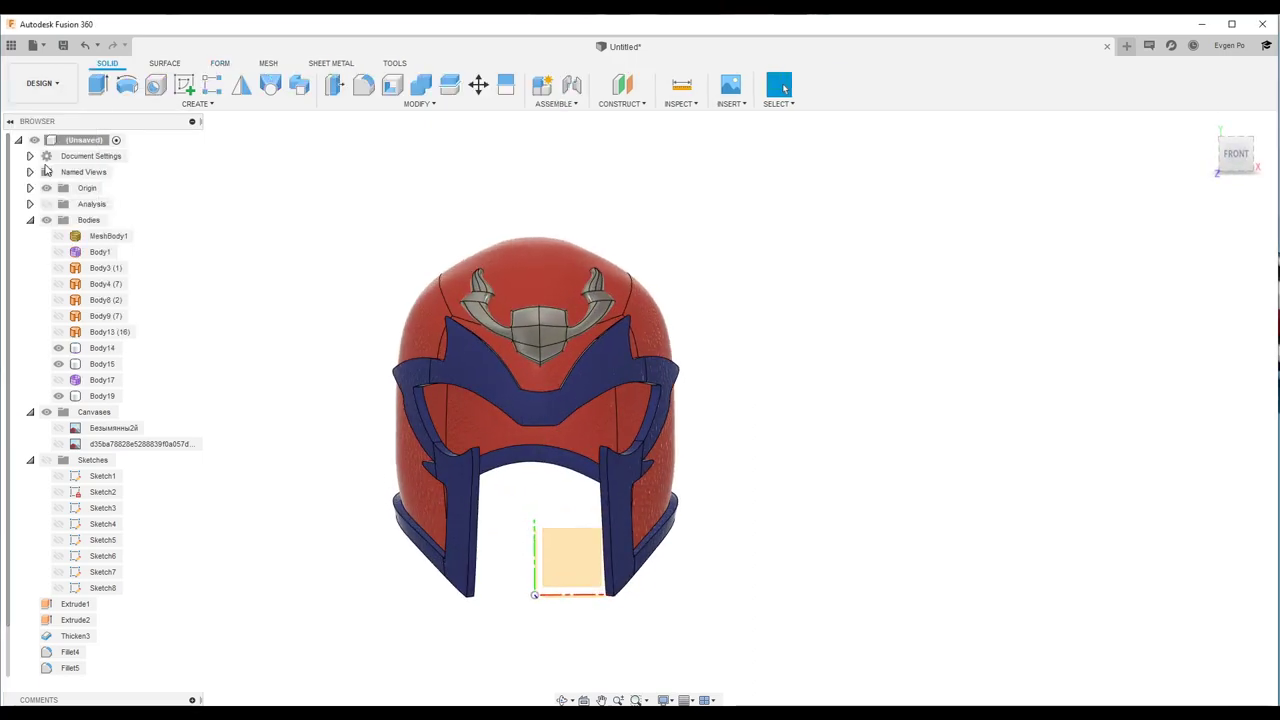
Step: Apply the red powder-coat appearance to the helmet shell Body15
scroll(782, 345, up, 5)
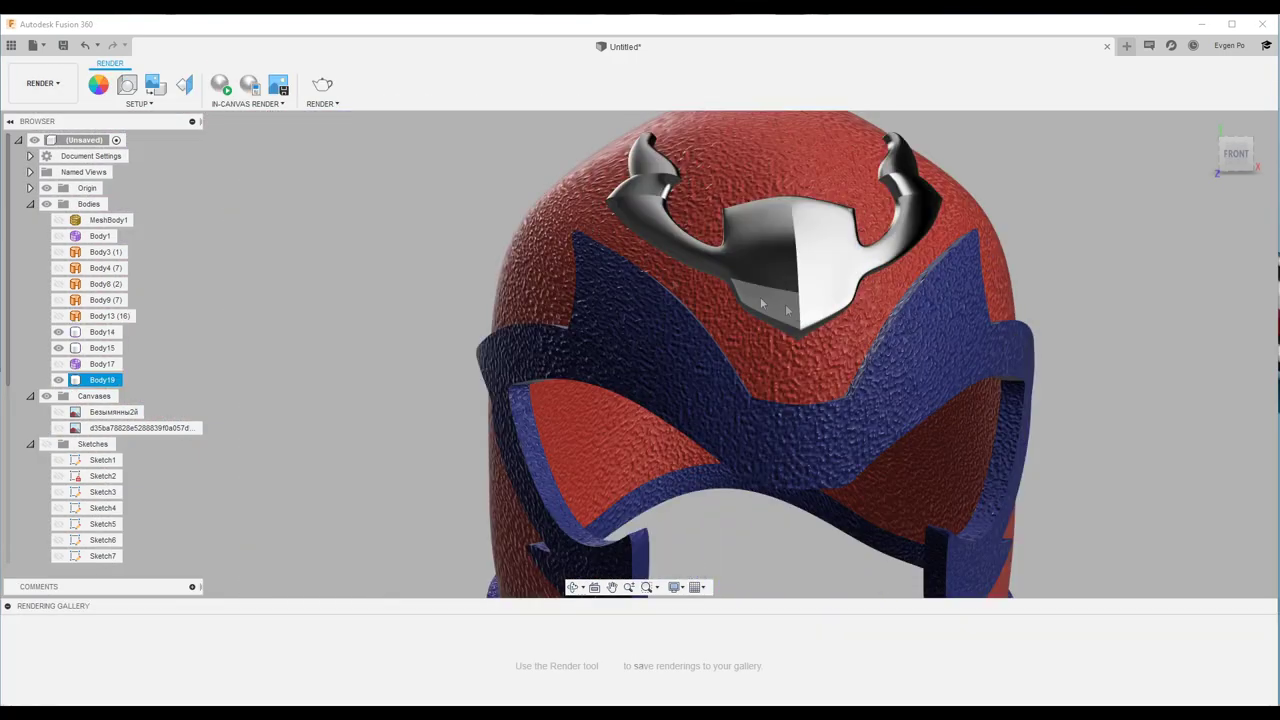
key(a)
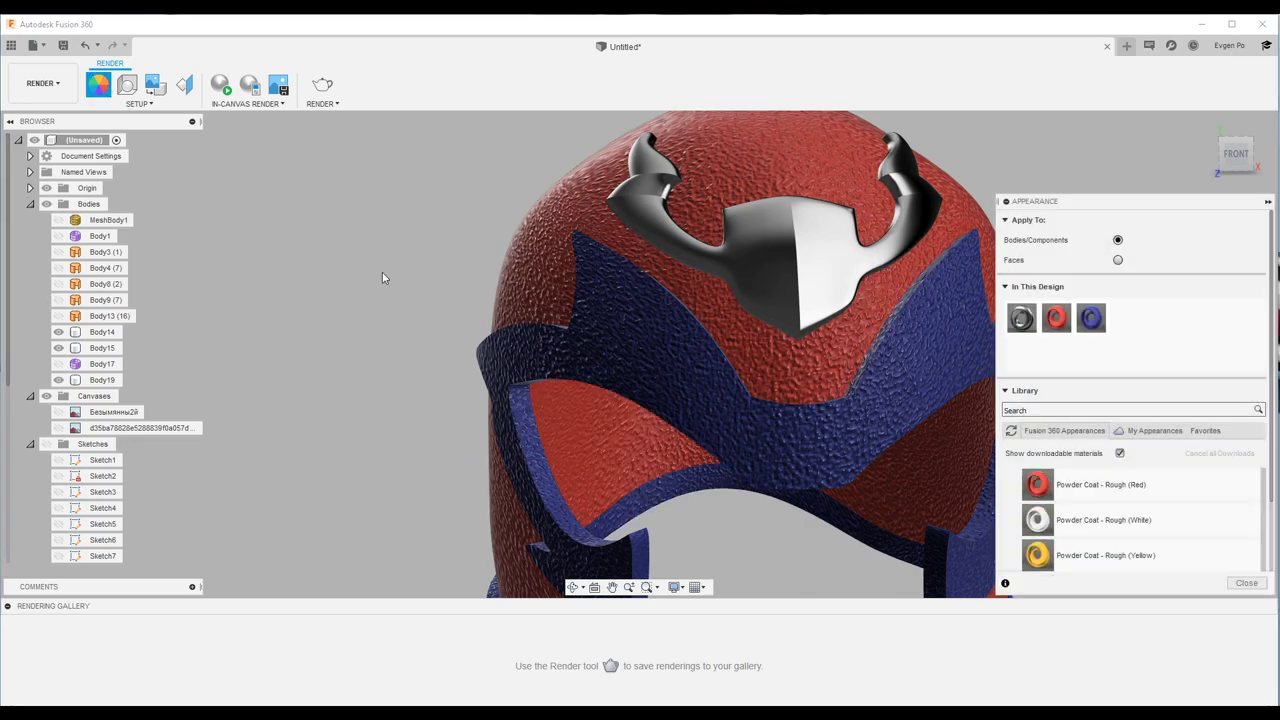
click(58, 428)
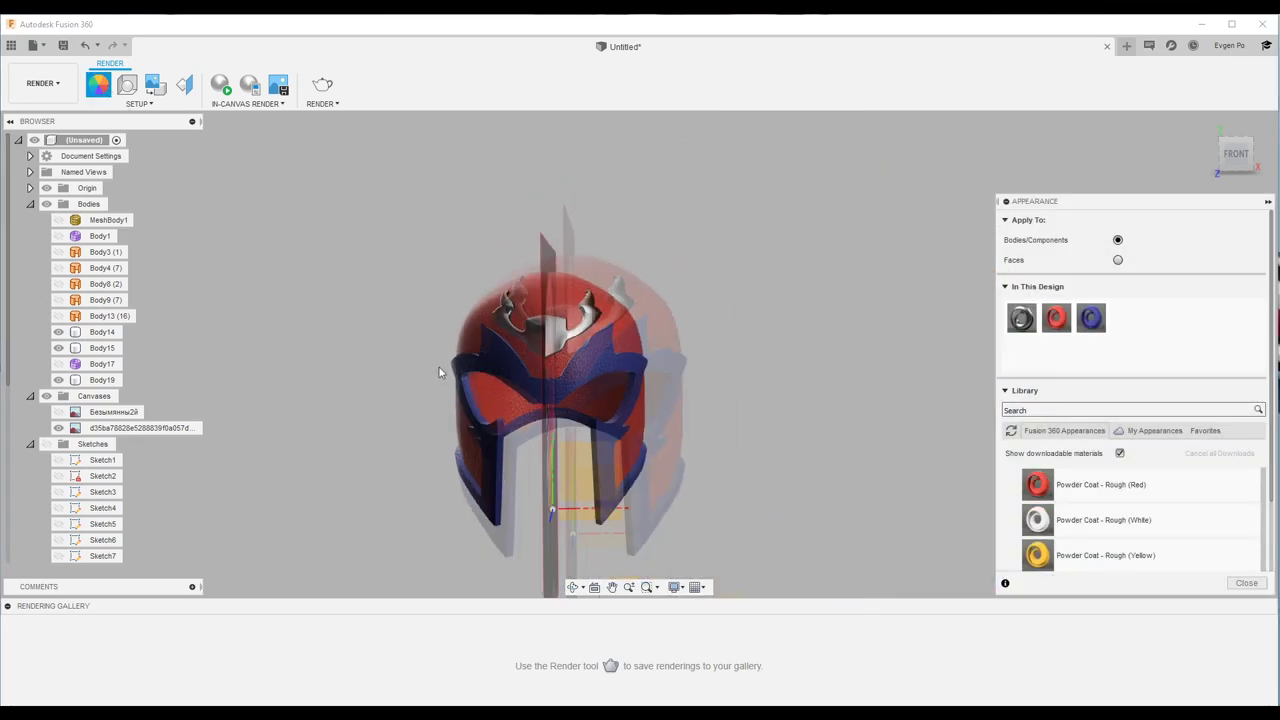
click(470, 397)
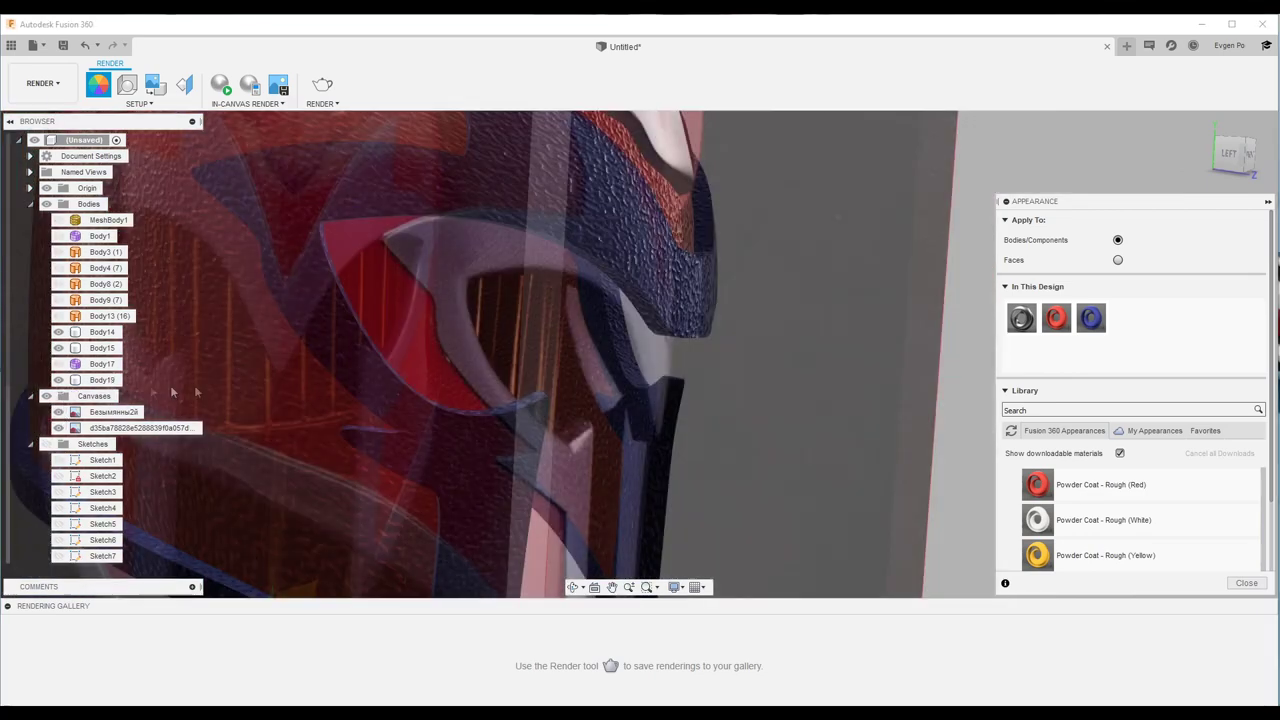
scroll(284, 375, down, 5)
click(284, 375)
scroll(330, 347, up, 8)
scroll(349, 342, down, 5)
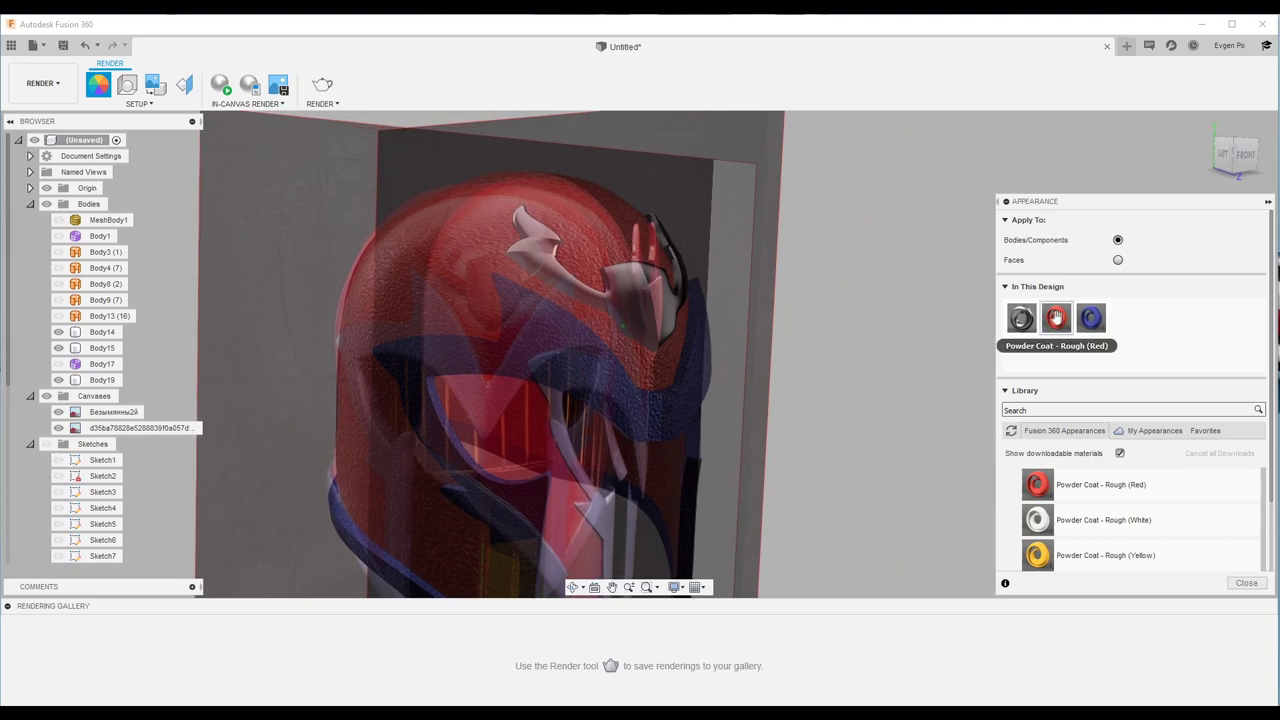
drag(1056, 318, 669, 308)
click(1250, 152)
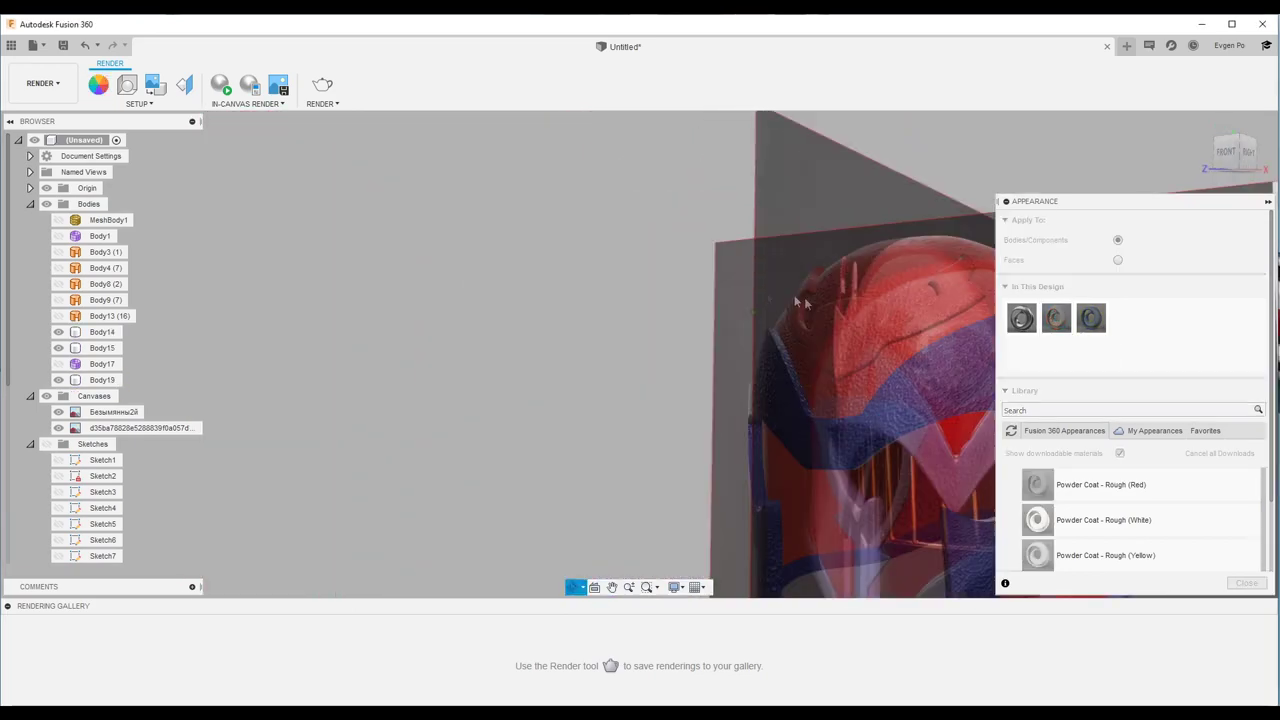
Step: Edit the Powder Coat Blue and Red appearances, setting both texture scales to 30
scroll(1107, 503, up, 3)
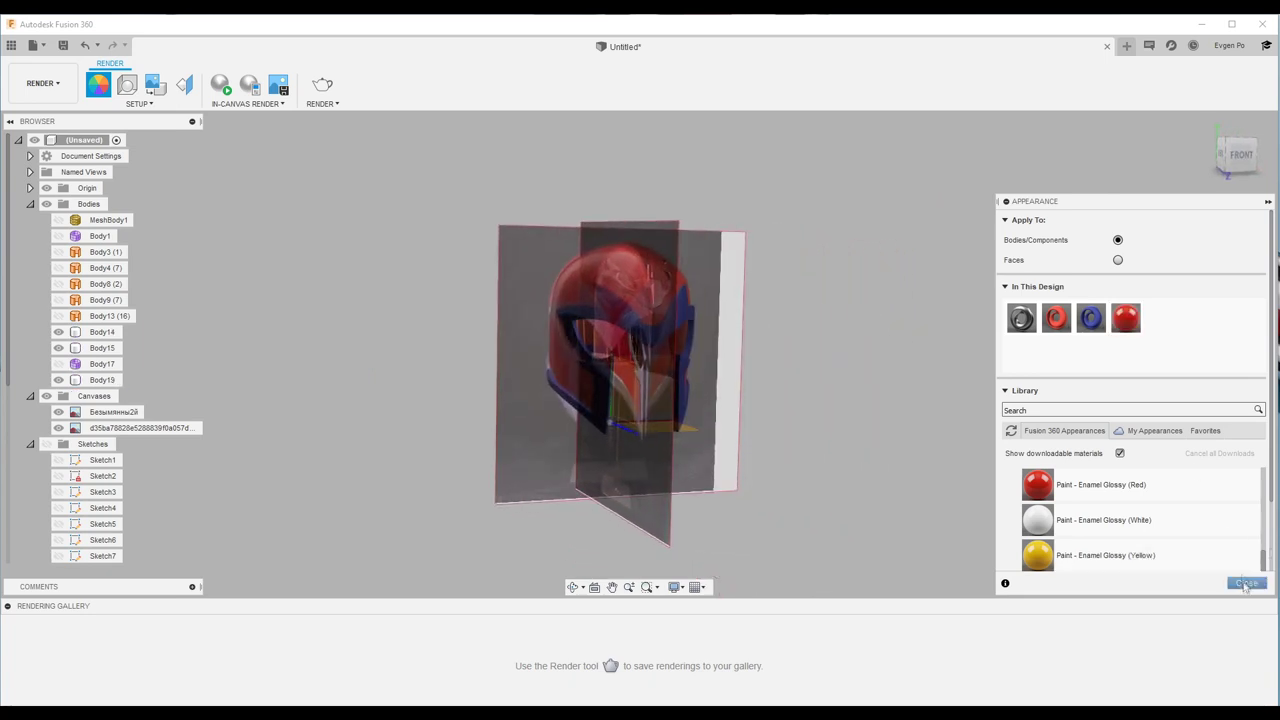
click(1097, 333)
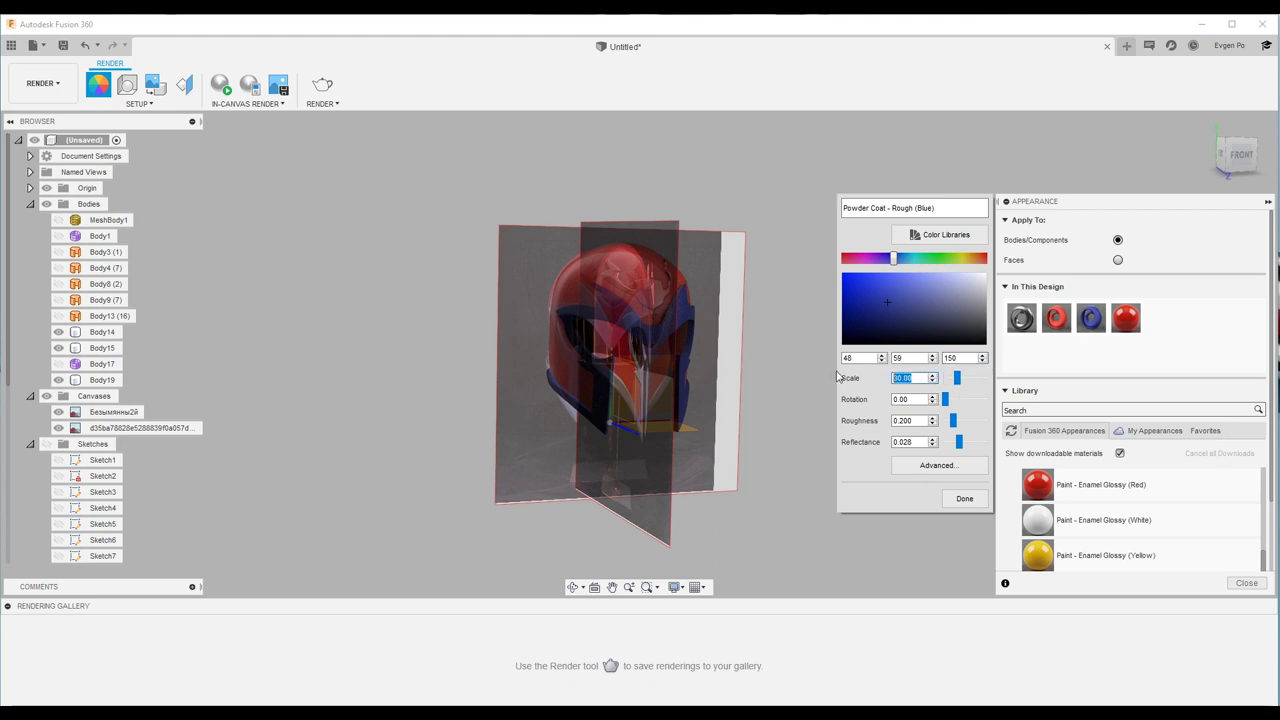
click(965, 499)
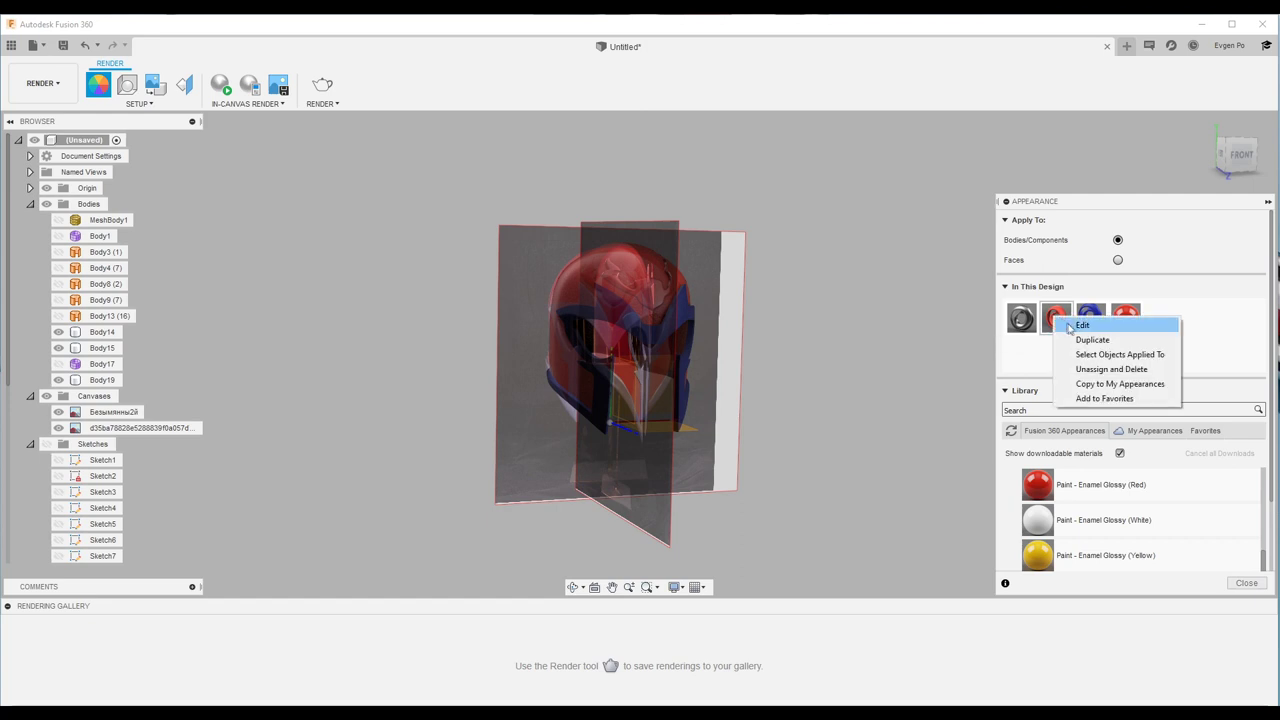
click(1082, 325)
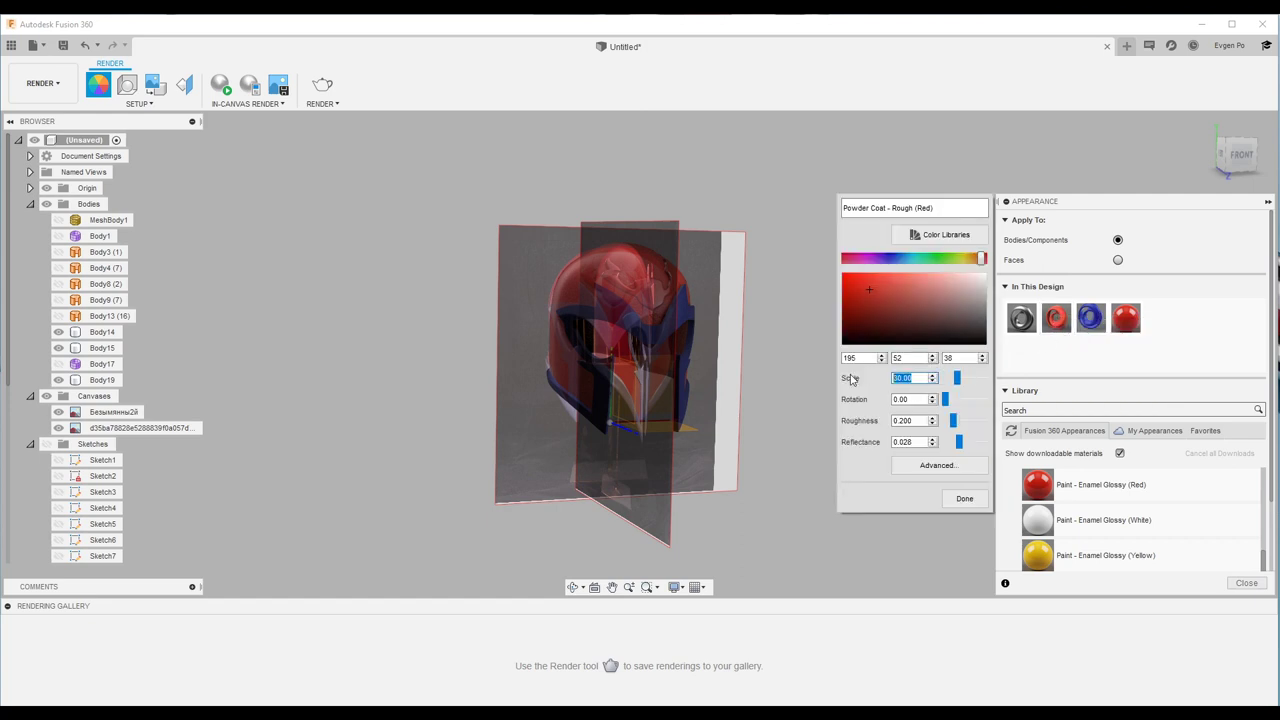
click(965, 499)
Step: Hide both reference image canvases and view the helmet more frontally
click(58, 412)
click(58, 428)
scroll(746, 259, up, 5)
scroll(736, 248, up, 2)
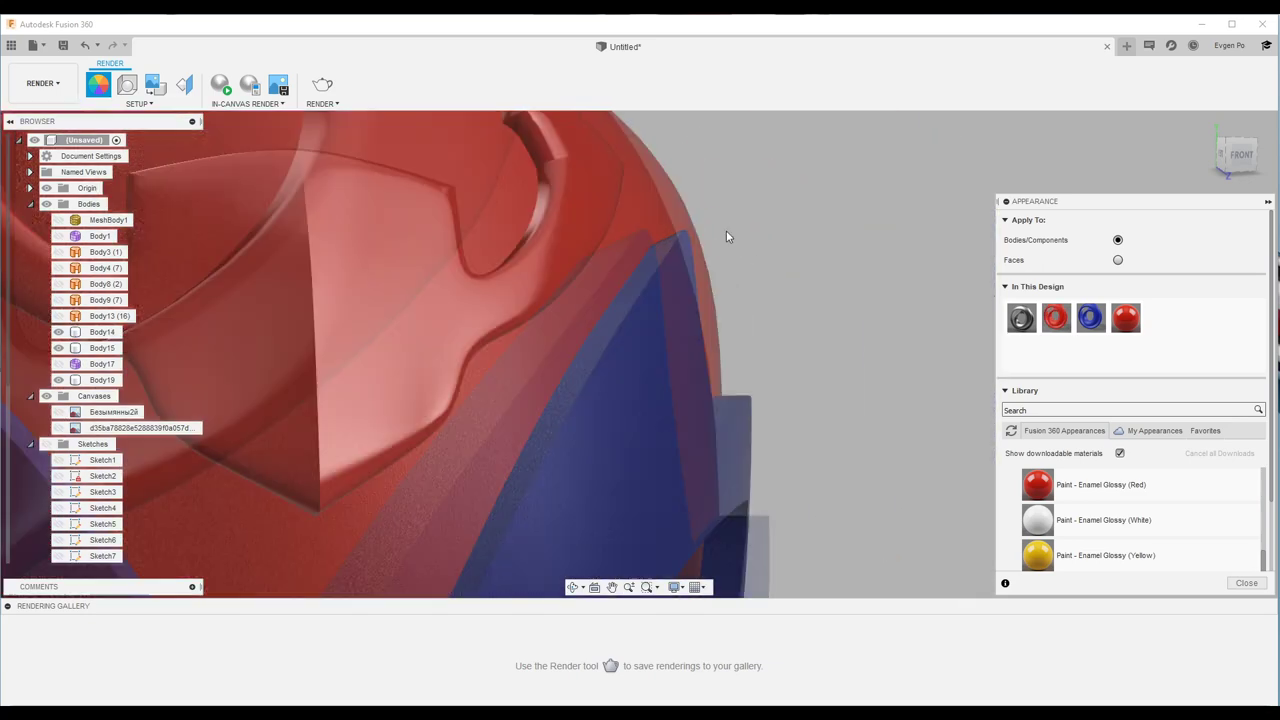
scroll(700, 260, down, 8)
shift+middle_drag(531, 310, 470, 290)
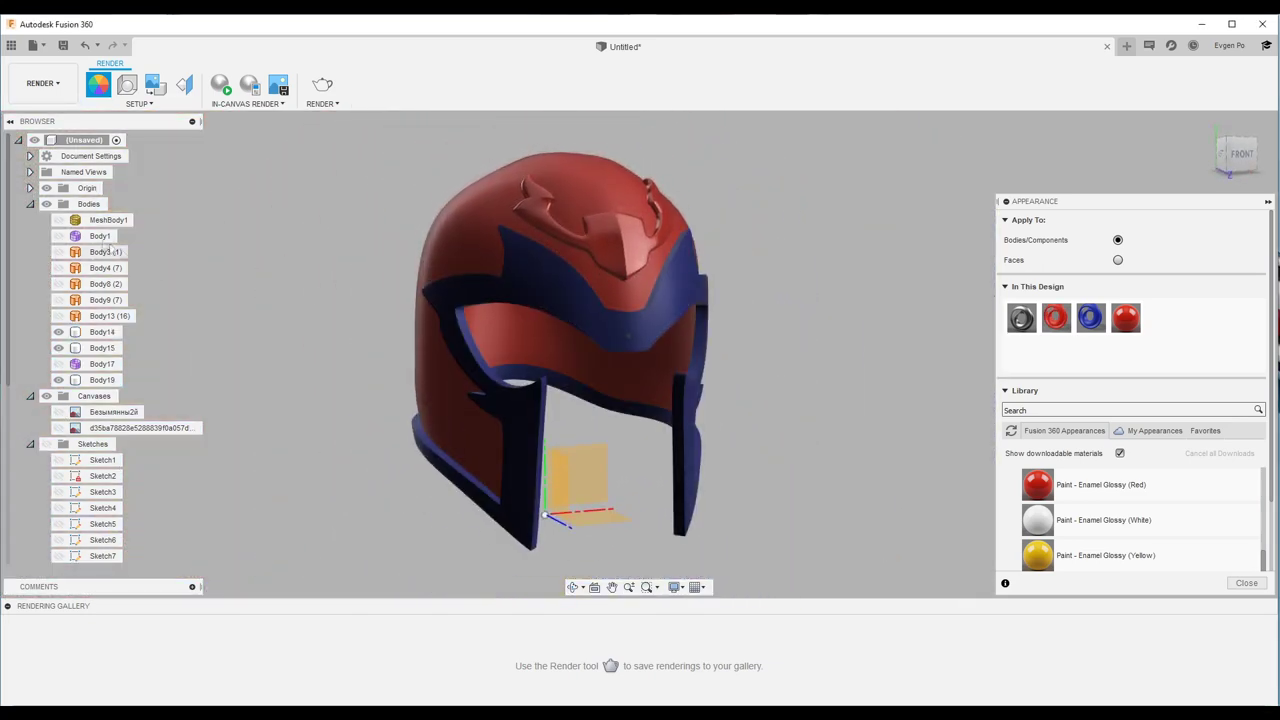
Step: Unhide head mesh MeshBody1 and give it Paint - Enamel Glossy (White)
click(58, 220)
key(Escape)
drag(1040, 518, 557, 335)
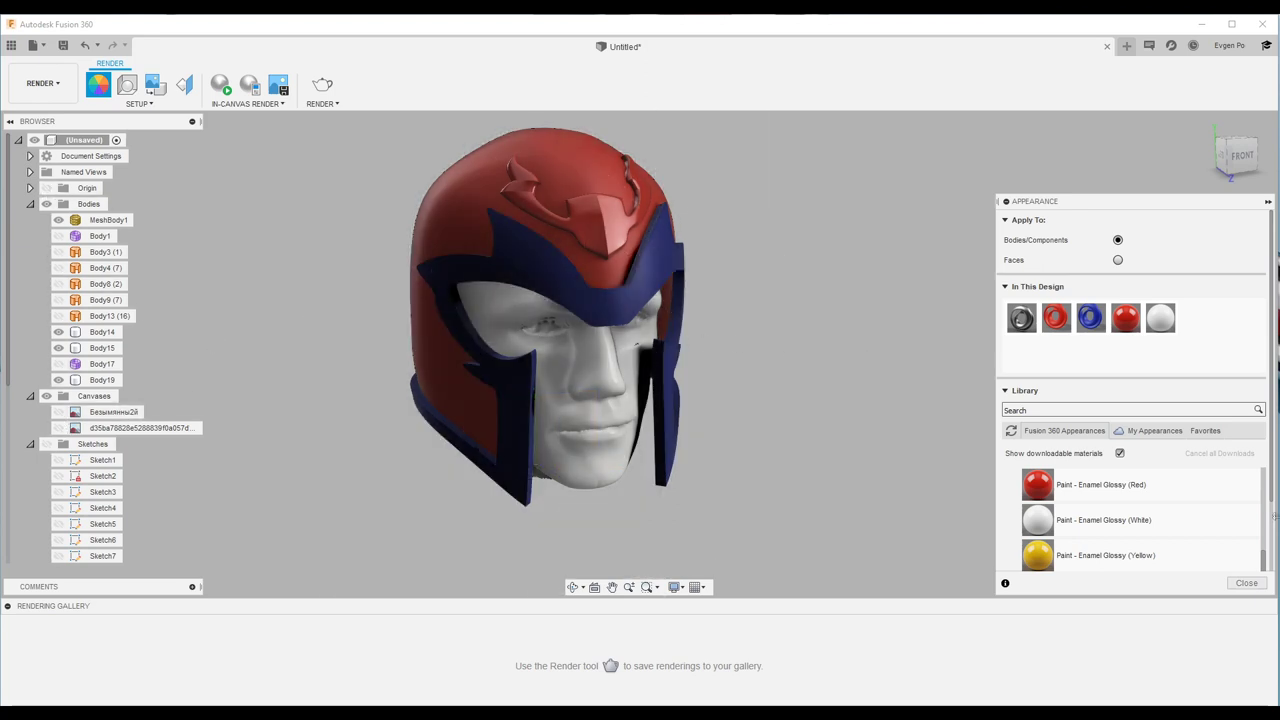
click(1246, 583)
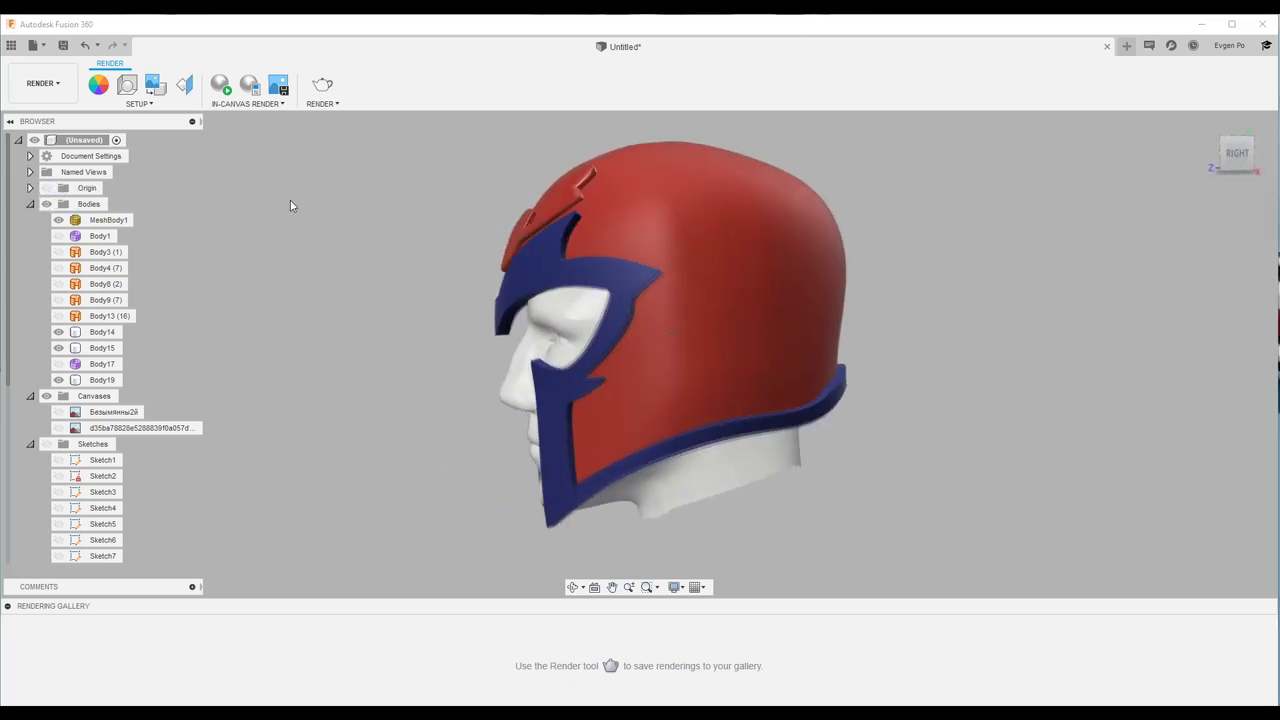
Step: Check Body14, then orbit the helmet to a more side-on angle
scroll(853, 377, up, 5)
click(853, 377)
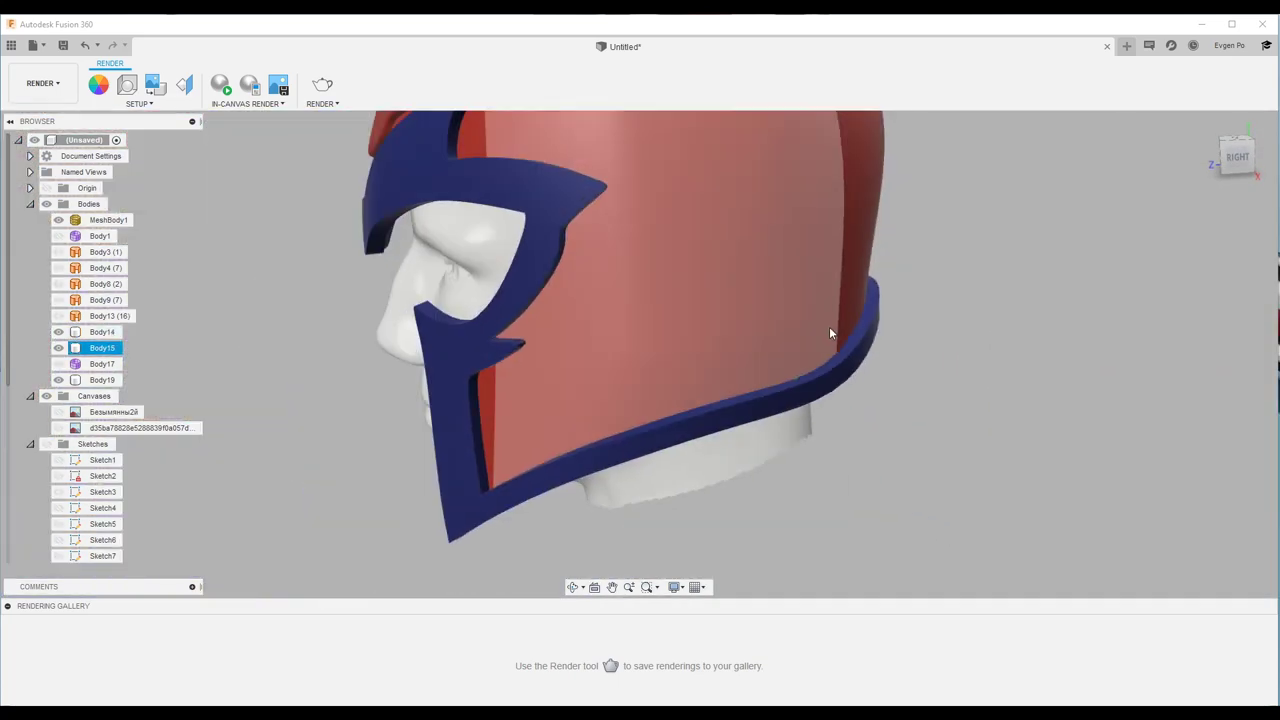
click(935, 313)
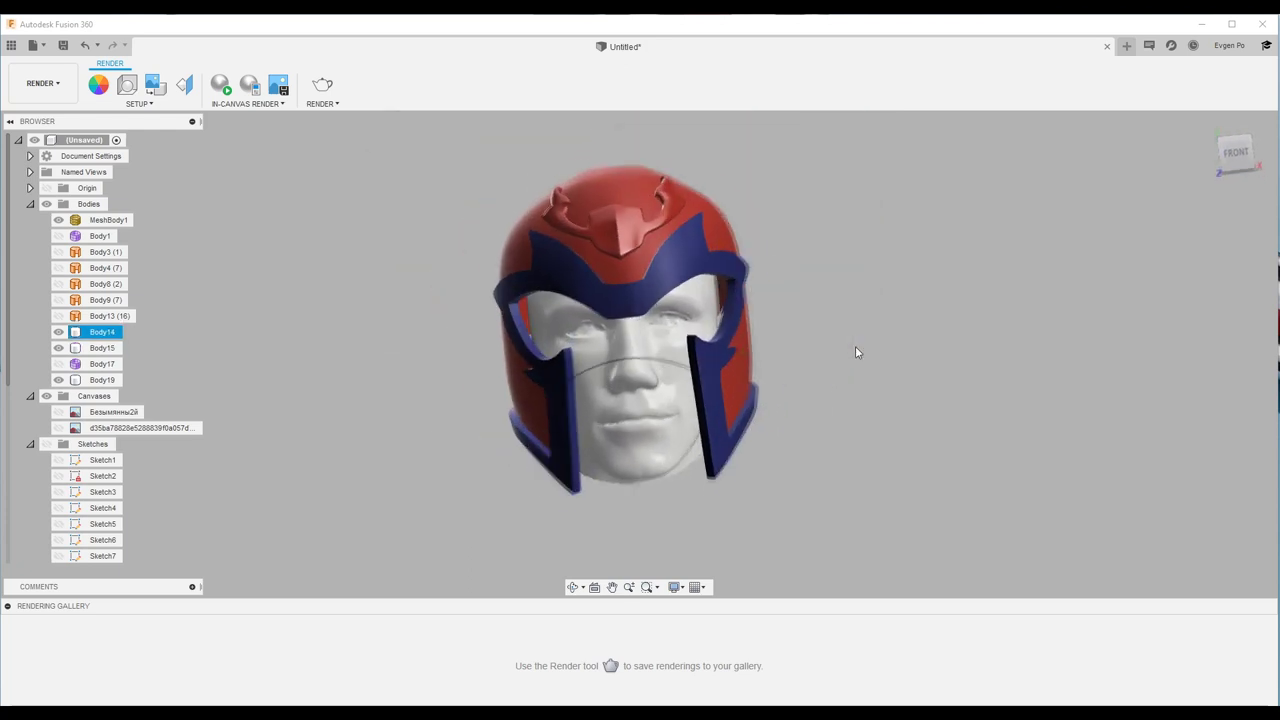
mouse_move(856, 352)
shift+middle_down()
mouse_move(775, 317)
mouse_move(1000, 289)
shift+middle_up()
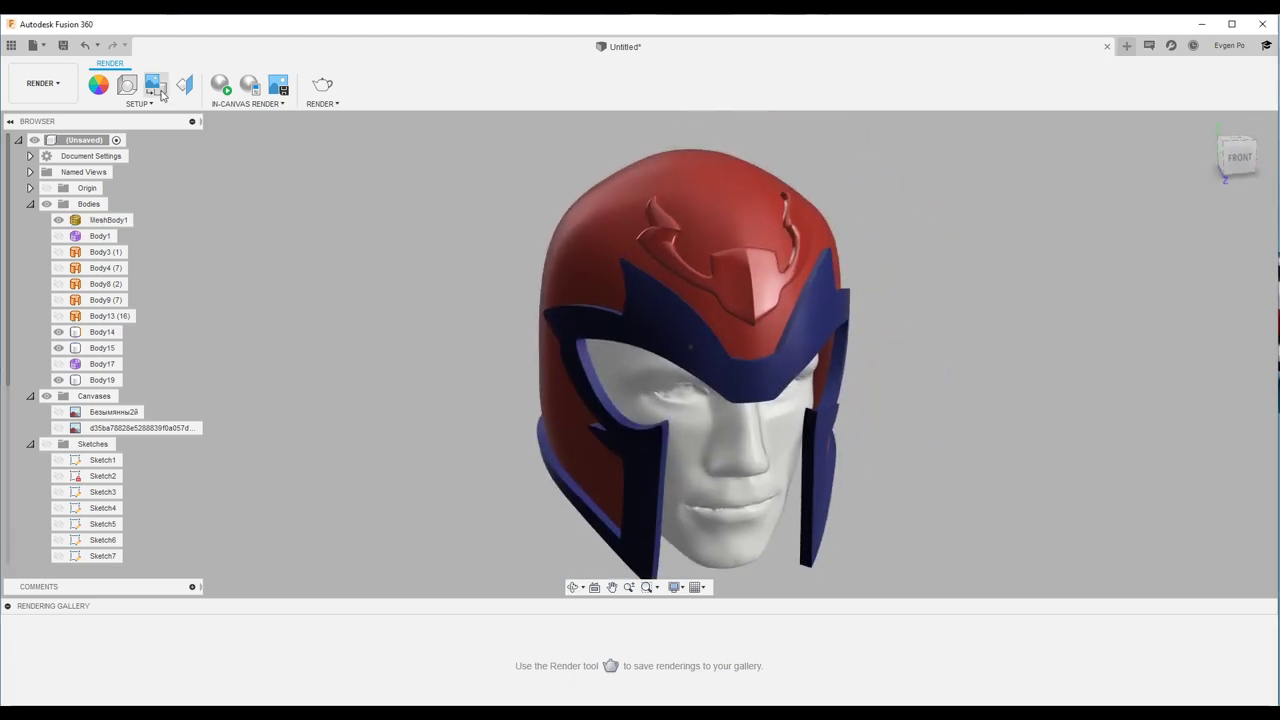